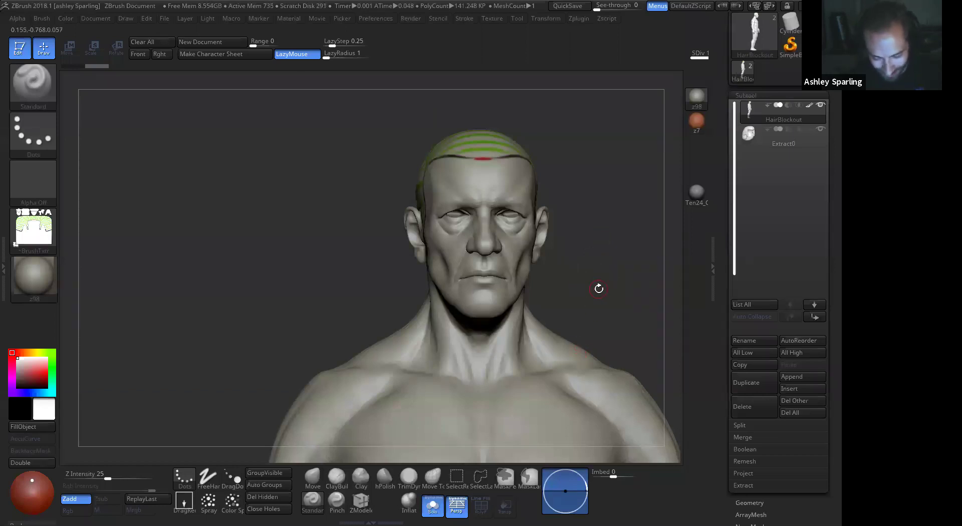
Turn off Solo mode so all subtools show, and make the Extract0 hair subtool active.
{"action": "left_click_drag", "start_coordinate": [599, 288], "coordinate": [598, 289]}
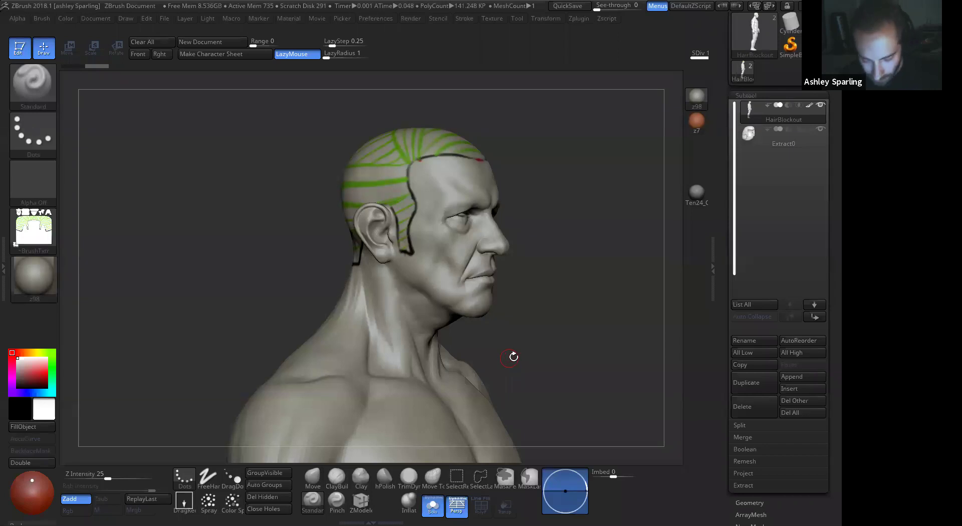
{"action": "left_click_drag", "start_coordinate": [521, 346], "coordinate": [556, 327]}
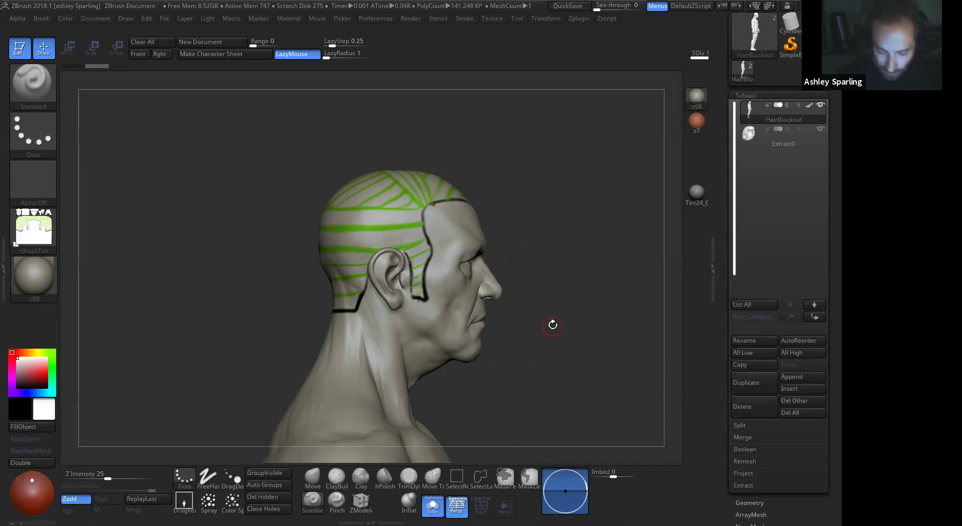
{"action": "left_click_drag", "start_coordinate": [582, 273], "coordinate": [598, 314]}
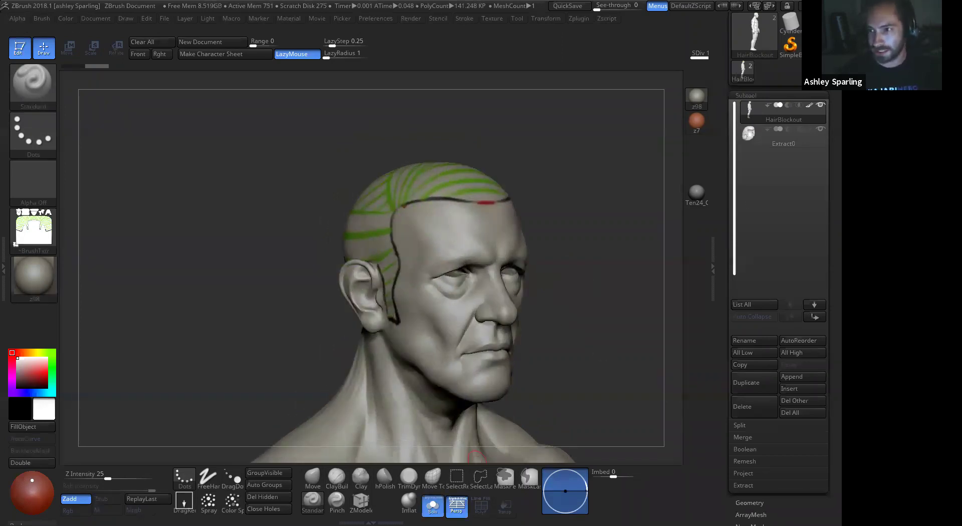
{"action": "left_click", "coordinate": [434, 507]}
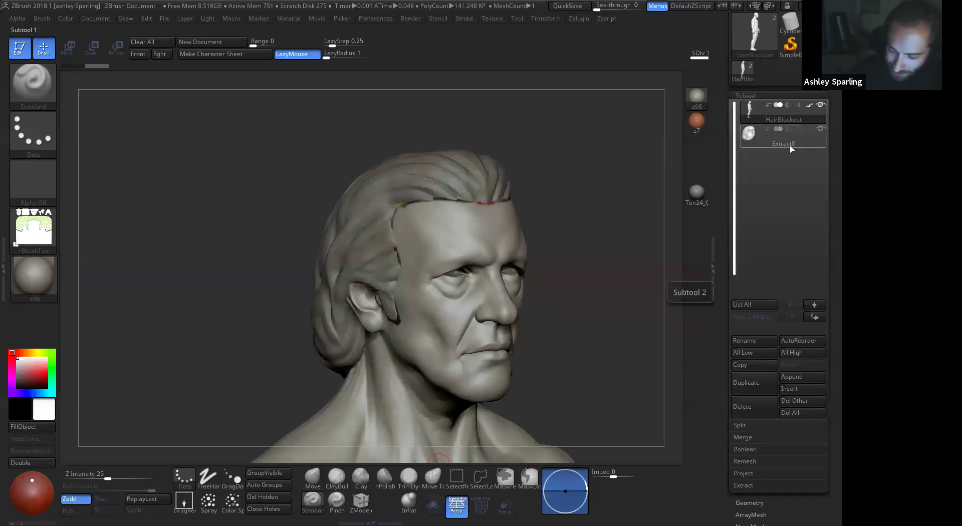
{"action": "left_click", "coordinate": [786, 145]}
Examine the blocked-out hair sculpt and its hairline from the front and both sides of the head.
{"action": "mouse_move", "coordinate": [552, 348]}
{"action": "left_mouse_down"}
{"action": "mouse_move", "coordinate": [580, 338]}
{"action": "mouse_move", "coordinate": [552, 346]}
{"action": "left_mouse_up"}
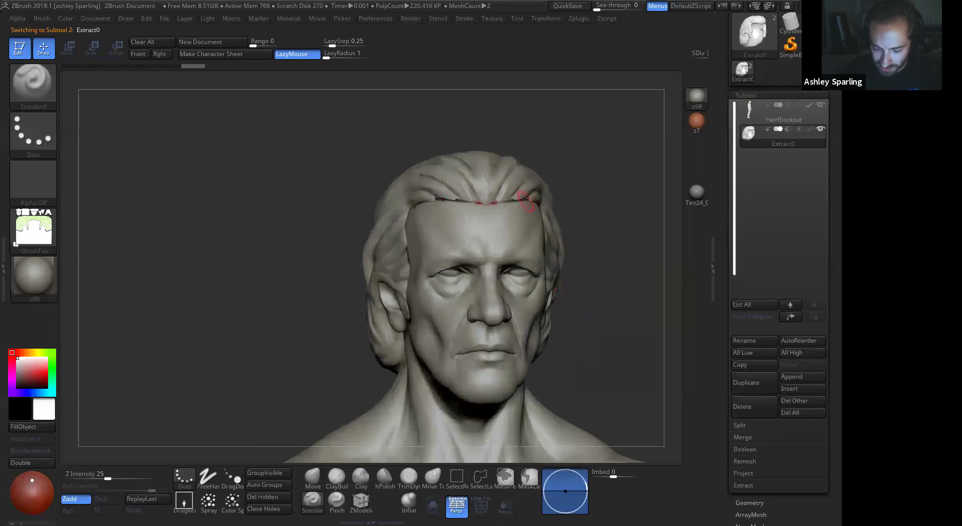
{"action": "key", "text": "f"}
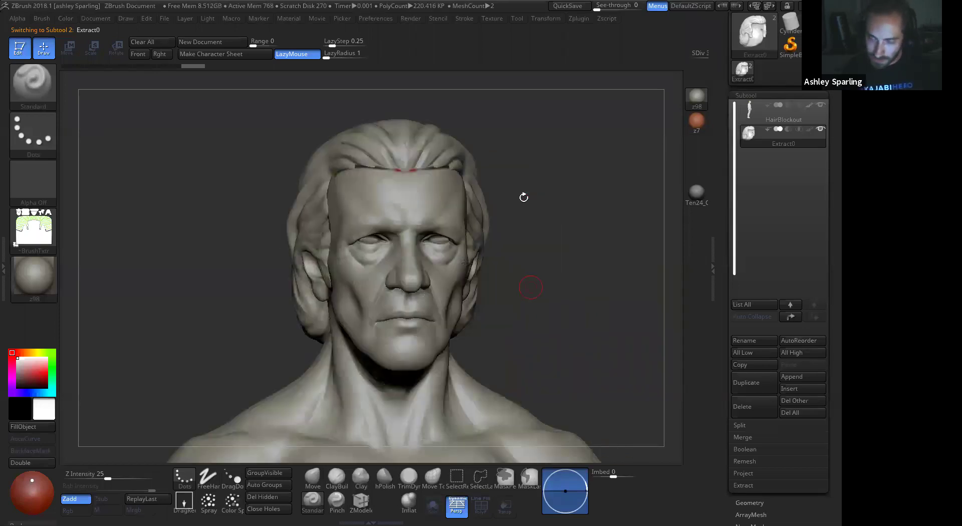
{"action": "left_click_drag", "start_coordinate": [545, 312], "coordinate": [577, 320]}
{"action": "left_click_drag", "start_coordinate": [591, 269], "coordinate": [681, 279], "text": "alt"}
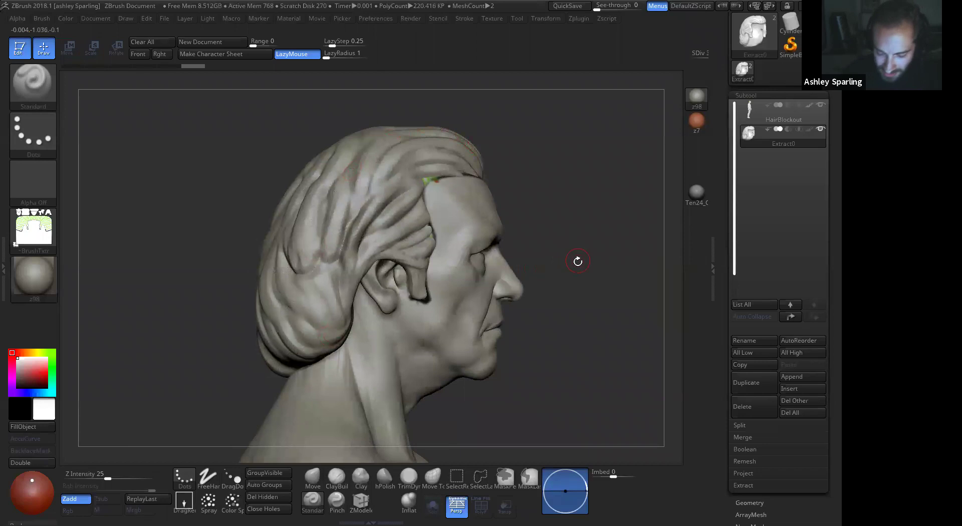
{"action": "left_click_drag", "start_coordinate": [578, 261], "coordinate": [553, 266]}
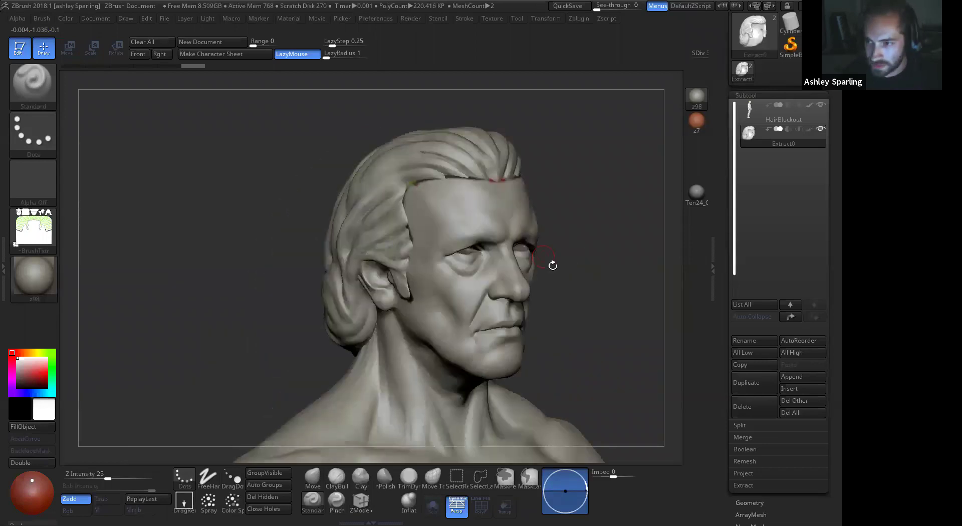
{"action": "left_click_drag", "start_coordinate": [592, 332], "coordinate": [556, 326]}
{"action": "mouse_move", "coordinate": [649, 303]}
{"action": "left_mouse_down", "text": "alt"}
{"action": "mouse_move", "coordinate": [587, 309]}
{"action": "mouse_move", "coordinate": [561, 340]}
{"action": "mouse_move", "coordinate": [575, 343]}
{"action": "left_mouse_up", "text": "alt"}
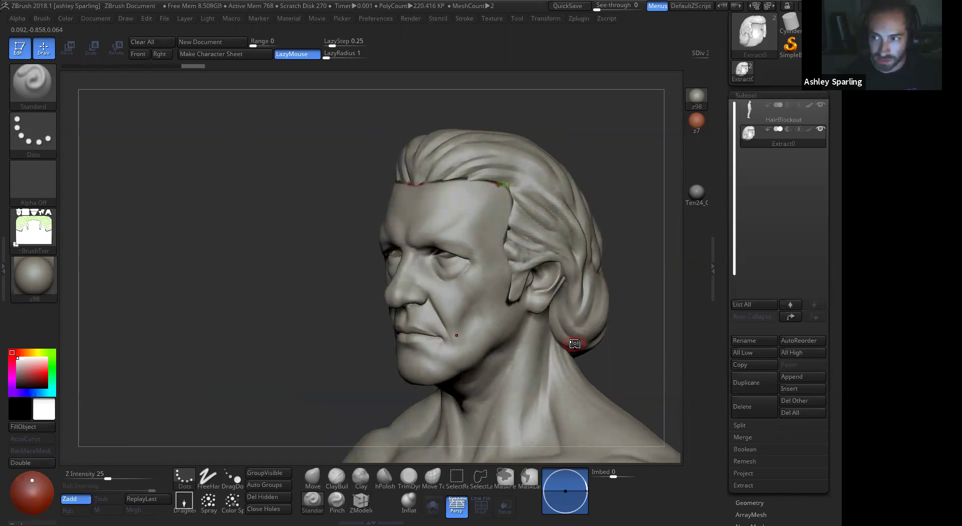
{"action": "left_click_drag", "start_coordinate": [639, 361], "coordinate": [616, 310]}
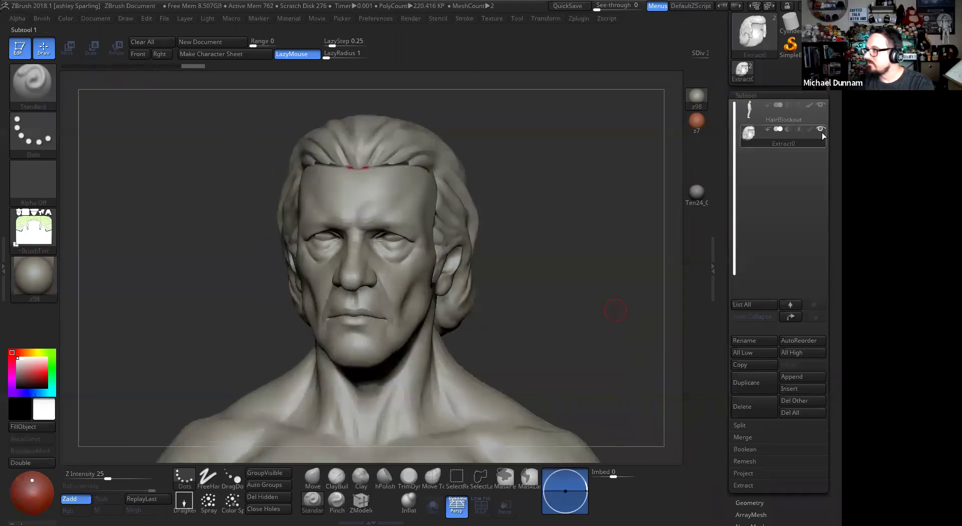
Make the HairBlockout subtool active and isolate it with Solo mode to inspect the painted hairline and guide strokes up close.
{"action": "left_click", "coordinate": [789, 117]}
{"action": "left_click", "coordinate": [434, 505]}
{"action": "left_click_drag", "start_coordinate": [556, 309], "coordinate": [645, 269]}
{"action": "right_click", "coordinate": [507, 256]}
{"action": "left_click_drag", "start_coordinate": [621, 223], "coordinate": [552, 201]}
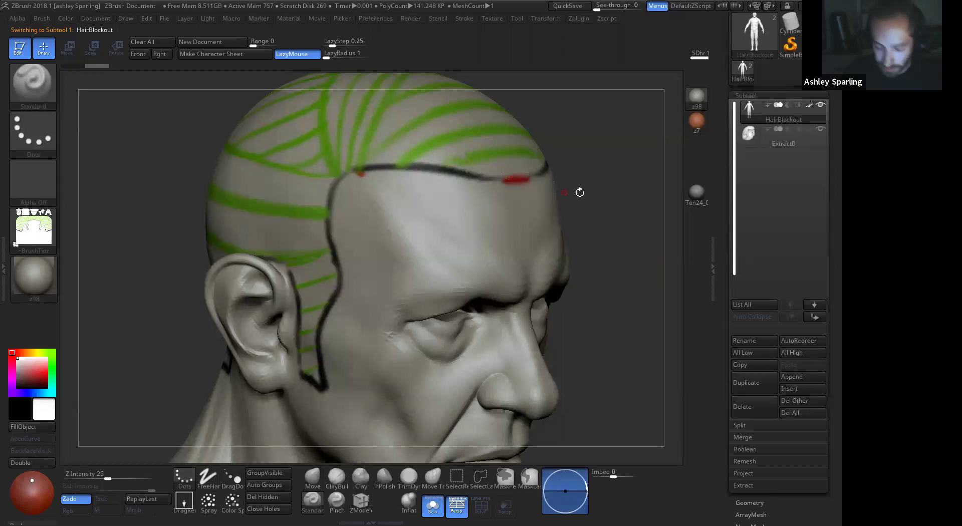
{"action": "left_click_drag", "start_coordinate": [599, 209], "coordinate": [529, 183]}
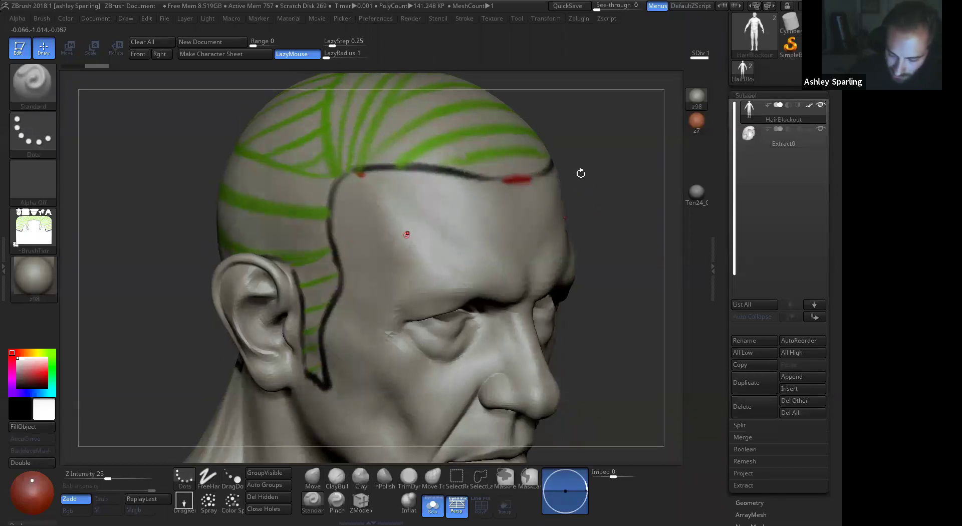
Turn off Solo mode and hide the Extract0 hair subtool, leaving only the painted bald head.
{"action": "left_click", "coordinate": [435, 503]}
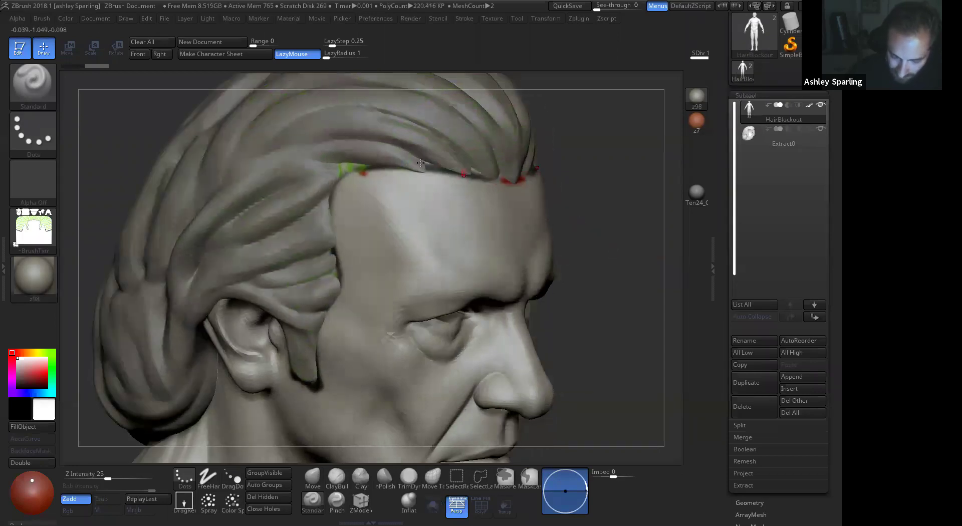
{"action": "left_click_drag", "start_coordinate": [585, 291], "coordinate": [523, 298]}
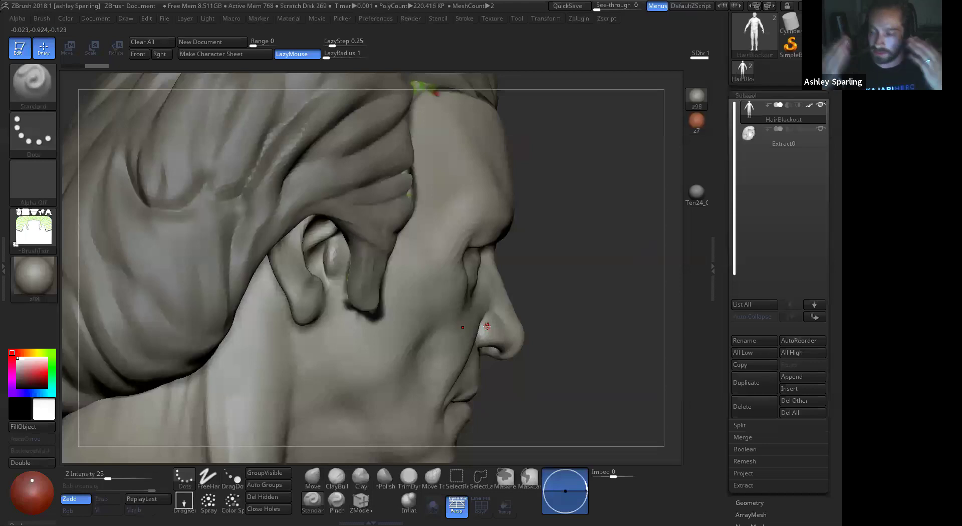
{"action": "left_click", "coordinate": [822, 129]}
{"action": "left_click_drag", "start_coordinate": [601, 210], "coordinate": [606, 341]}
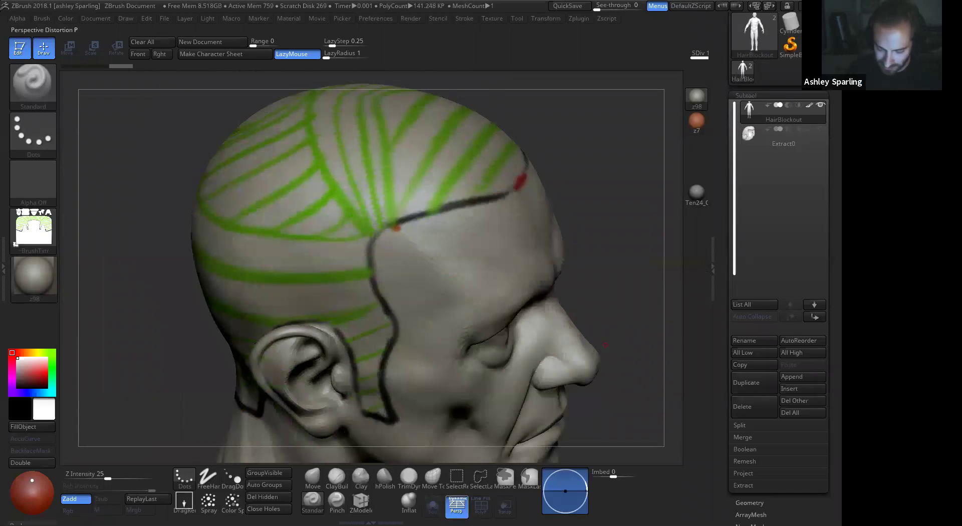
Turn off perspective distortion and isolate the head and shoulders portion of the HairBlockout mesh.
{"action": "left_click", "coordinate": [457, 507]}
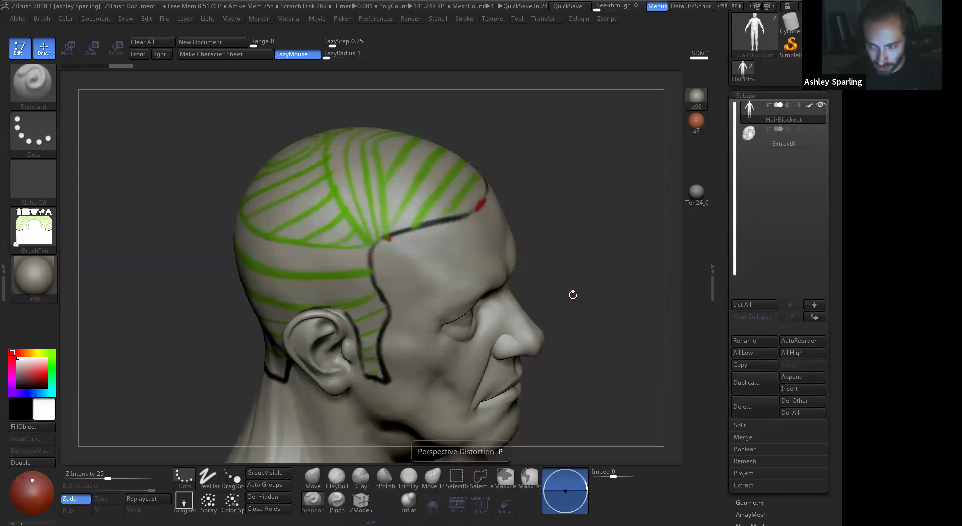
{"action": "left_click_drag", "start_coordinate": [576, 297], "coordinate": [581, 304]}
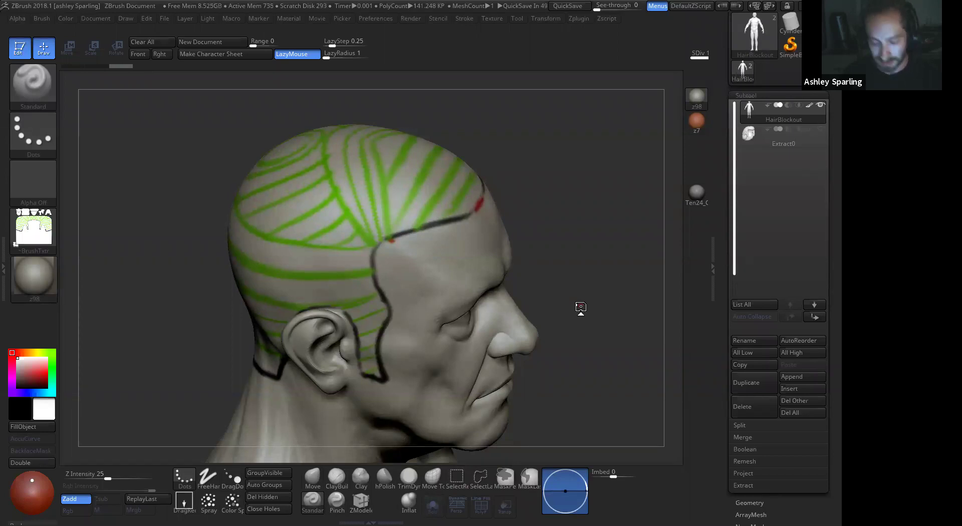
{"action": "mouse_move", "coordinate": [593, 275]}
{"action": "left_mouse_down"}
{"action": "mouse_move", "coordinate": [593, 299]}
{"action": "mouse_move", "coordinate": [626, 313]}
{"action": "mouse_move", "coordinate": [591, 267]}
{"action": "left_mouse_up"}
{"action": "left_click_drag", "start_coordinate": [549, 157], "coordinate": [278, 365], "text": "ctrl+shift"}
{"action": "mouse_move", "coordinate": [564, 310]}
{"action": "left_mouse_down"}
{"action": "mouse_move", "coordinate": [601, 359]}
{"action": "mouse_move", "coordinate": [581, 231]}
{"action": "mouse_move", "coordinate": [601, 251]}
{"action": "mouse_move", "coordinate": [585, 262]}
{"action": "left_mouse_up"}
Examine the painted hairline and green hair sections along the temple, around the ear and across the back of the head.
{"action": "left_click_drag", "start_coordinate": [432, 293], "coordinate": [437, 372]}
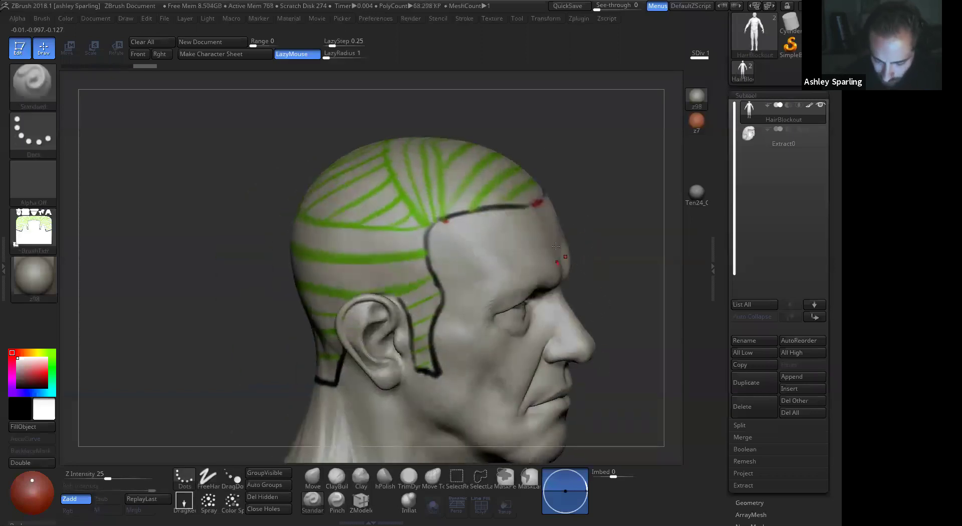
{"action": "left_click_drag", "start_coordinate": [437, 405], "coordinate": [376, 281]}
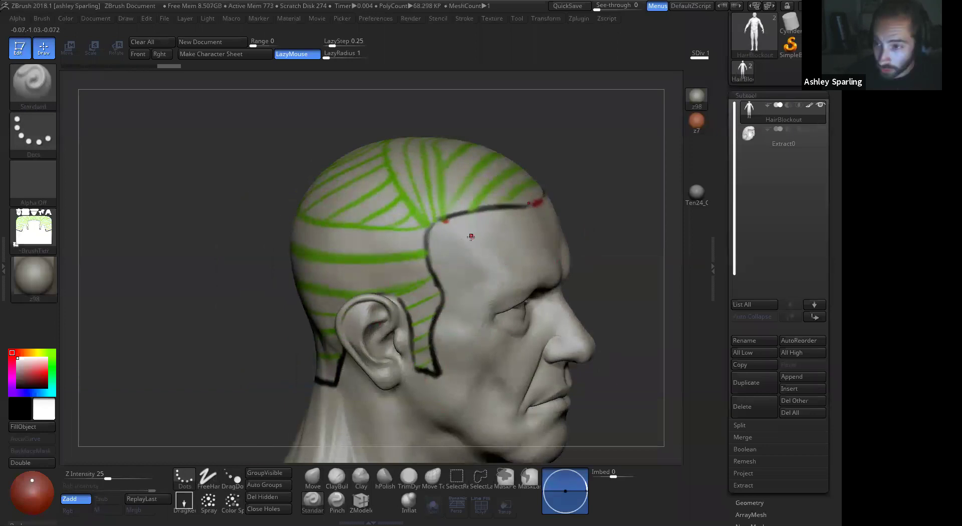
{"action": "left_click_drag", "start_coordinate": [604, 250], "coordinate": [574, 280]}
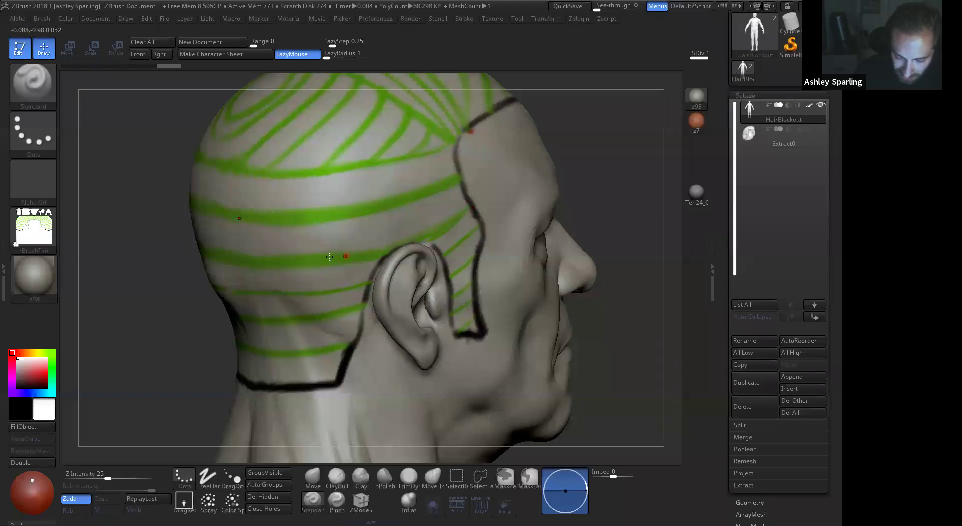
{"action": "left_click_drag", "start_coordinate": [605, 215], "coordinate": [576, 215]}
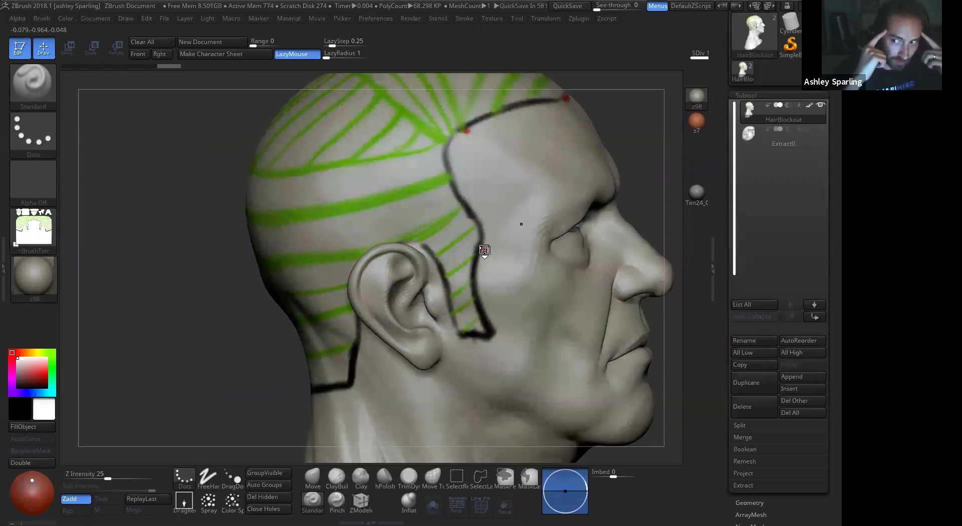
{"action": "left_click_drag", "start_coordinate": [638, 163], "coordinate": [472, 213]}
{"action": "left_click_drag", "start_coordinate": [165, 273], "coordinate": [286, 318]}
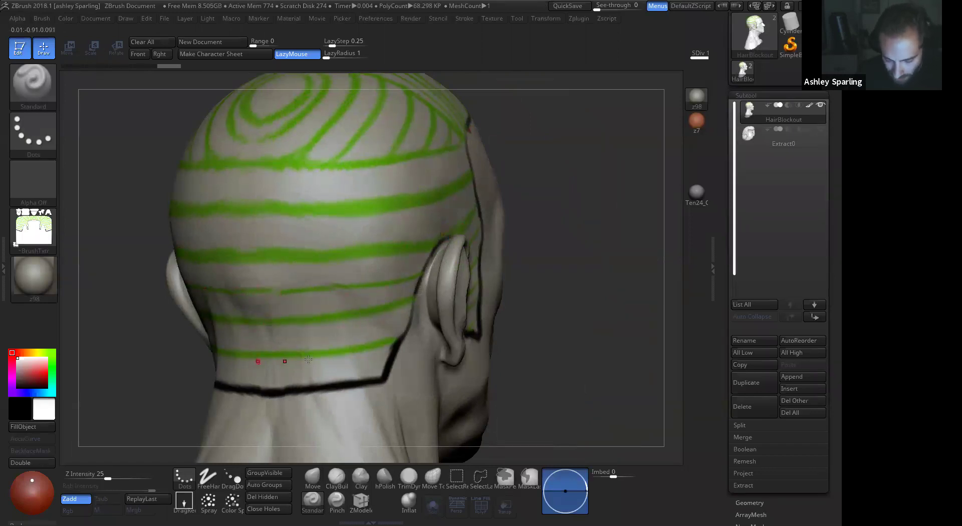
{"action": "left_click_drag", "start_coordinate": [572, 329], "coordinate": [557, 324]}
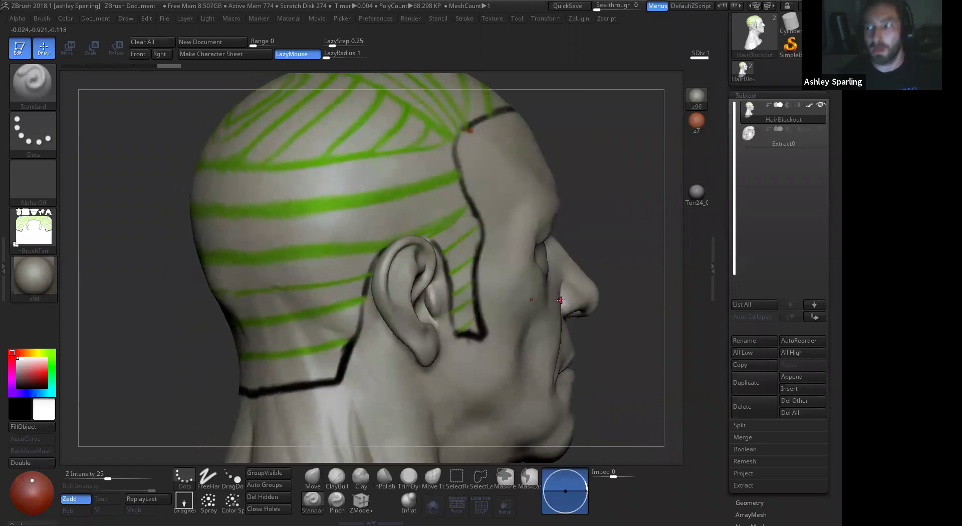
{"action": "left_click_drag", "start_coordinate": [604, 209], "coordinate": [589, 232]}
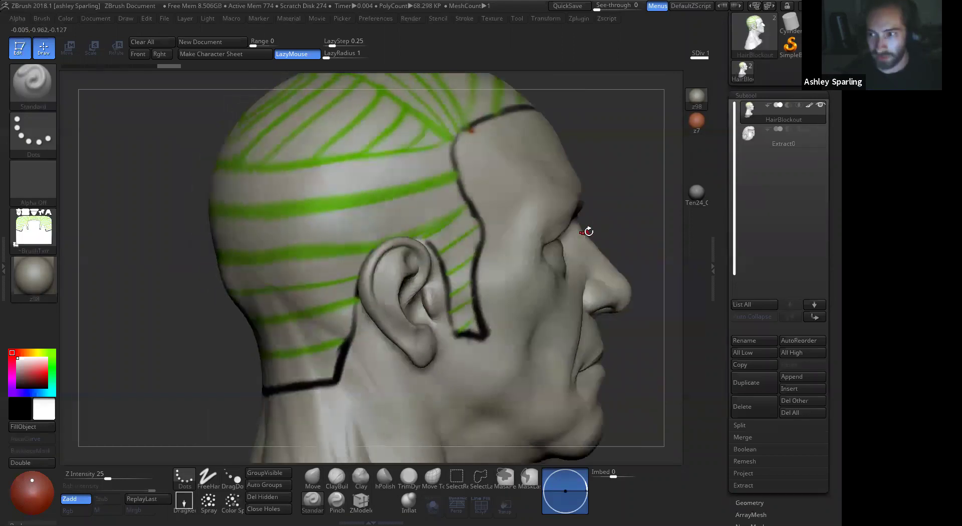
{"action": "left_click_drag", "start_coordinate": [625, 181], "coordinate": [621, 182]}
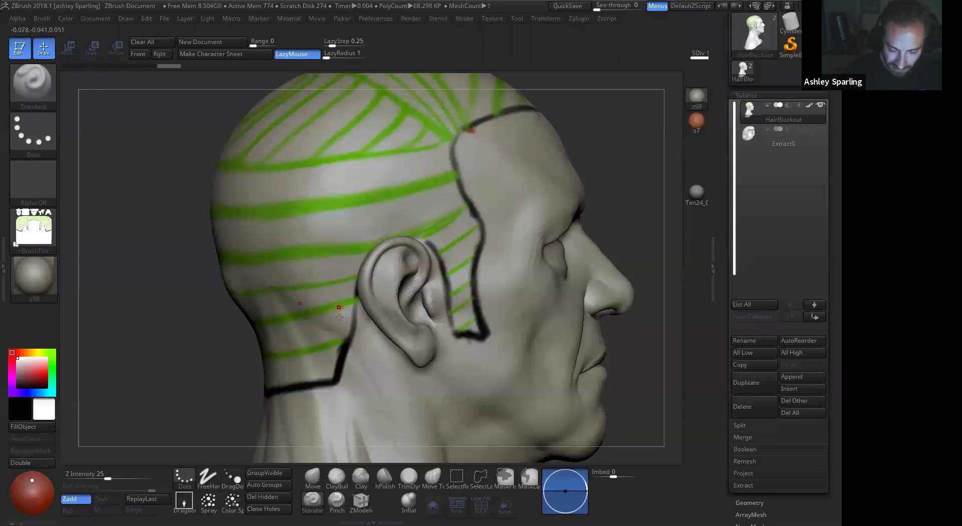
{"action": "left_click_drag", "start_coordinate": [581, 171], "coordinate": [401, 255]}
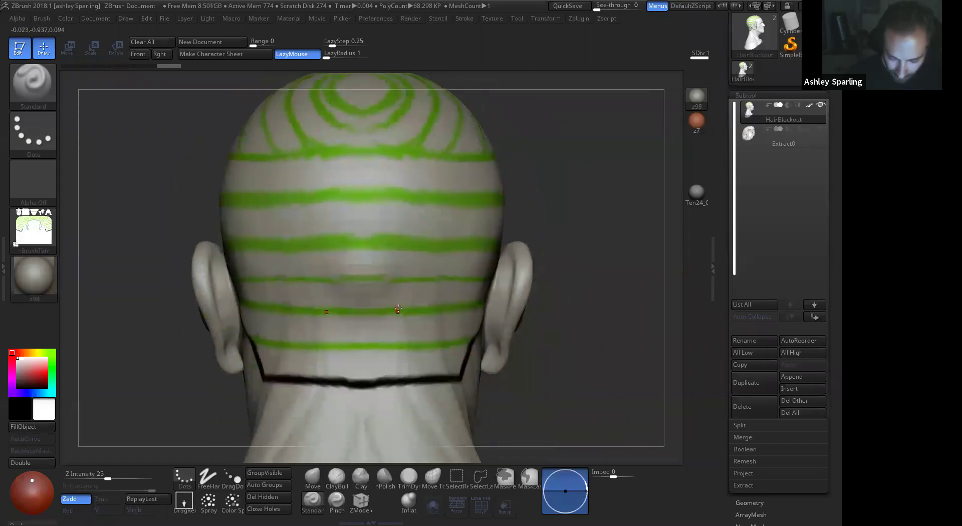
{"action": "left_click_drag", "start_coordinate": [551, 287], "coordinate": [531, 286]}
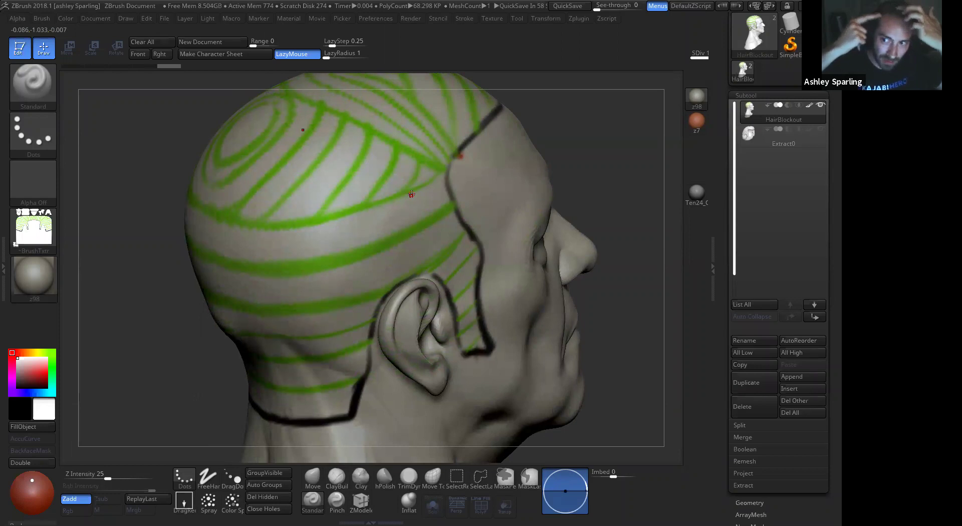
{"action": "left_click_drag", "start_coordinate": [617, 174], "coordinate": [451, 175]}
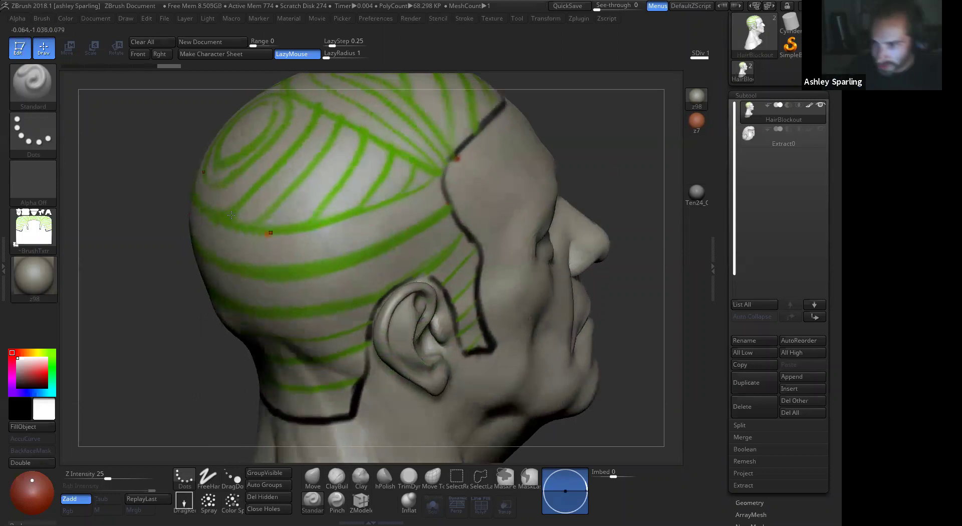
{"action": "left_click_drag", "start_coordinate": [441, 190], "coordinate": [253, 232]}
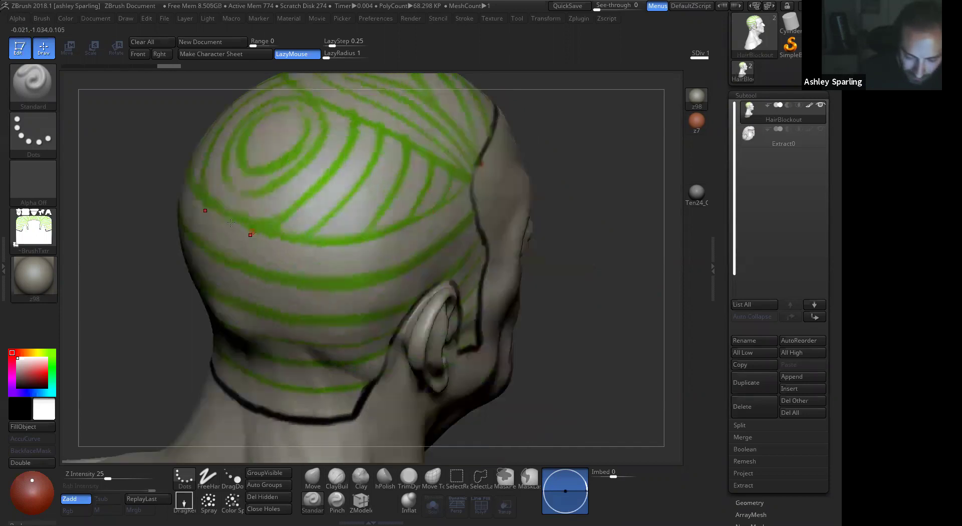
Examine the green guide strokes over the top of the scalp, from the front hairline to the crown rings.
{"action": "left_click_drag", "start_coordinate": [552, 308], "coordinate": [615, 184]}
{"action": "left_click_drag", "start_coordinate": [361, 382], "coordinate": [427, 179]}
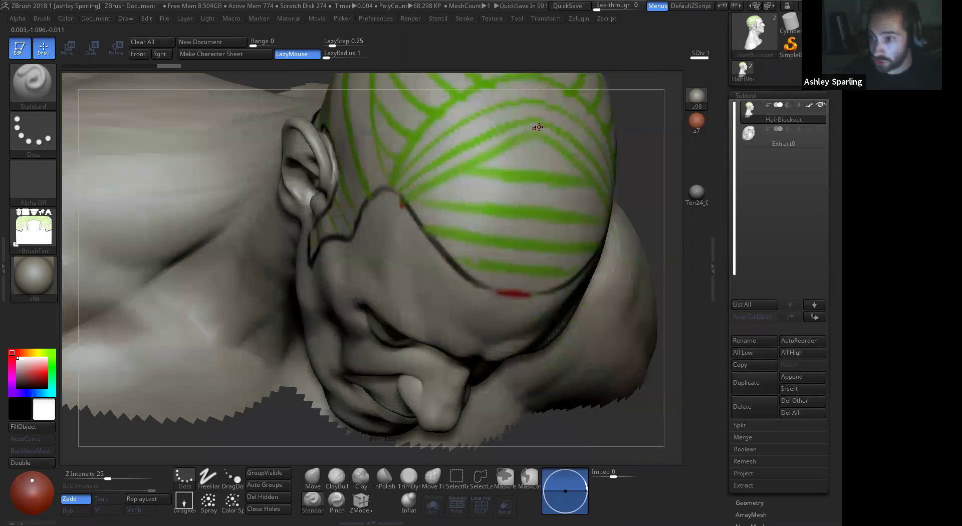
{"action": "left_click_drag", "start_coordinate": [662, 166], "coordinate": [612, 207], "text": "alt"}
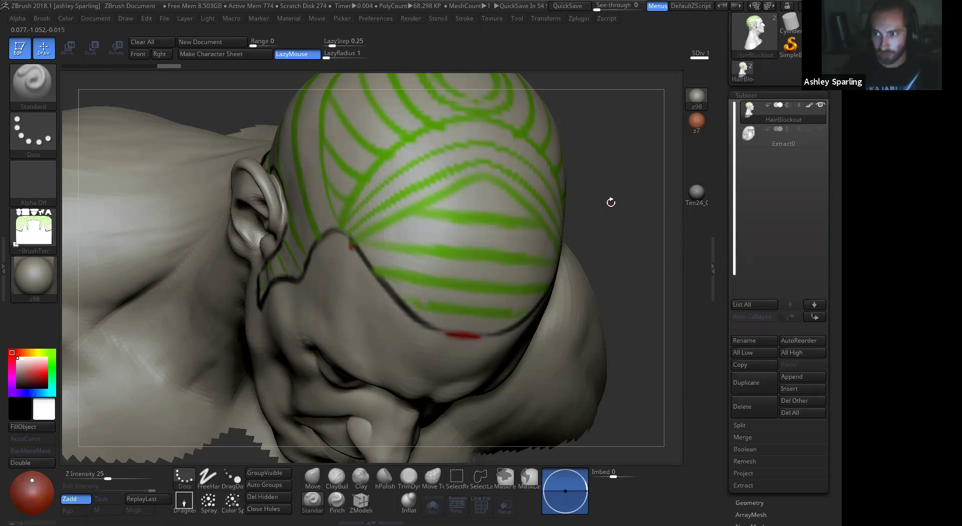
{"action": "left_click_drag", "start_coordinate": [631, 205], "coordinate": [617, 211]}
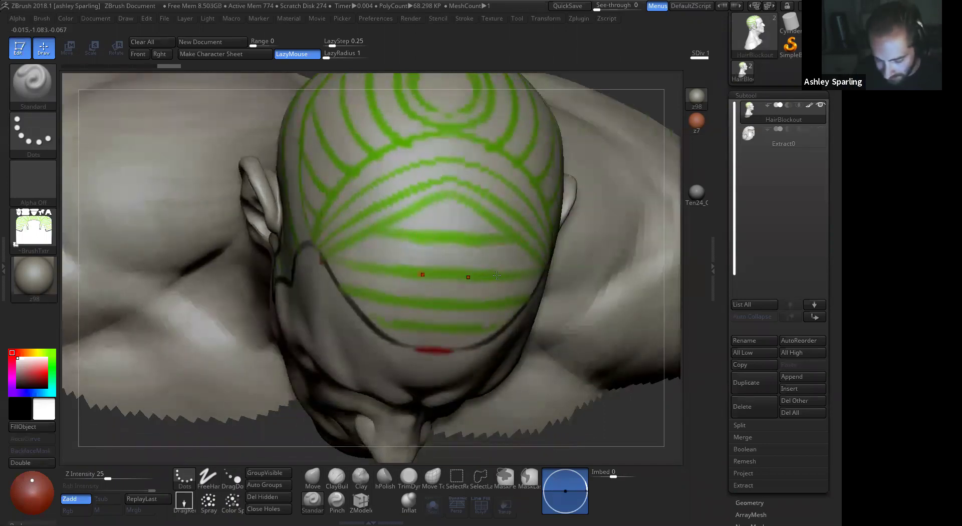
{"action": "left_click_drag", "start_coordinate": [607, 400], "coordinate": [601, 388]}
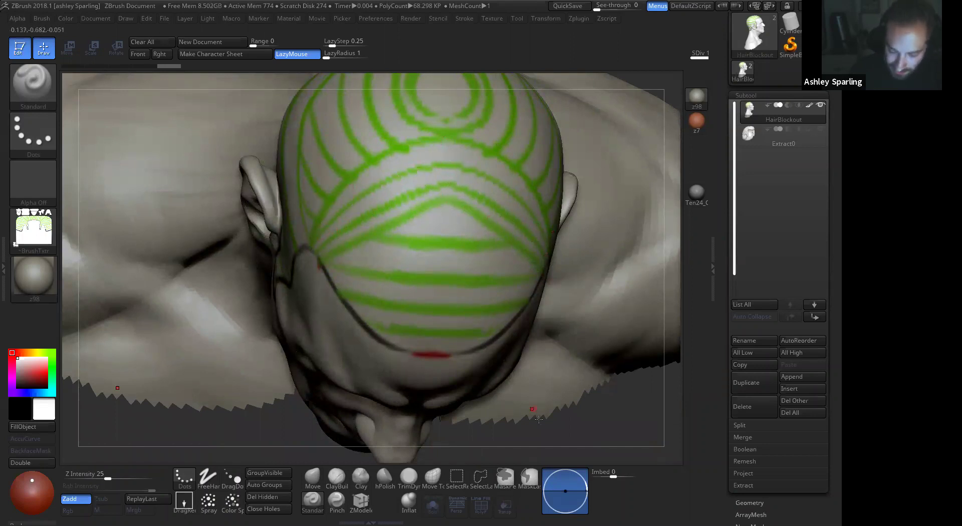
{"action": "left_click_drag", "start_coordinate": [585, 417], "coordinate": [591, 372]}
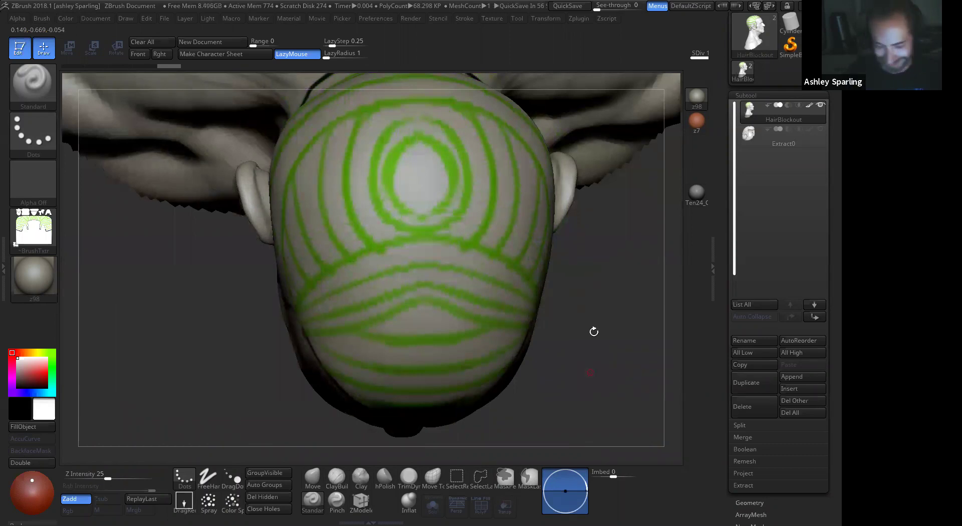
{"action": "left_click_drag", "start_coordinate": [627, 350], "coordinate": [619, 351]}
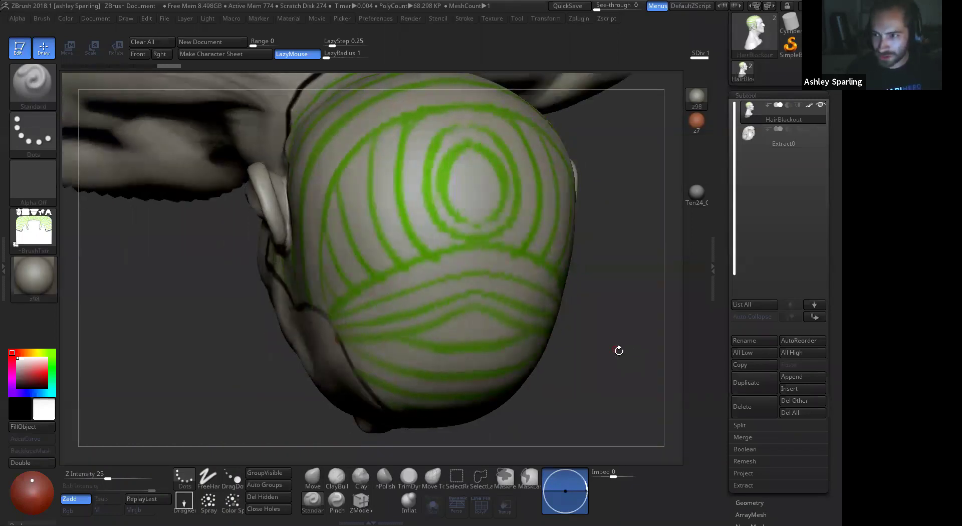
Examine the crown rings and the green hair sections running down the back and side of the head.
{"action": "mouse_move", "coordinate": [616, 346]}
{"action": "left_mouse_down"}
{"action": "mouse_move", "coordinate": [601, 338]}
{"action": "mouse_move", "coordinate": [614, 335]}
{"action": "mouse_move", "coordinate": [506, 312]}
{"action": "left_mouse_up"}
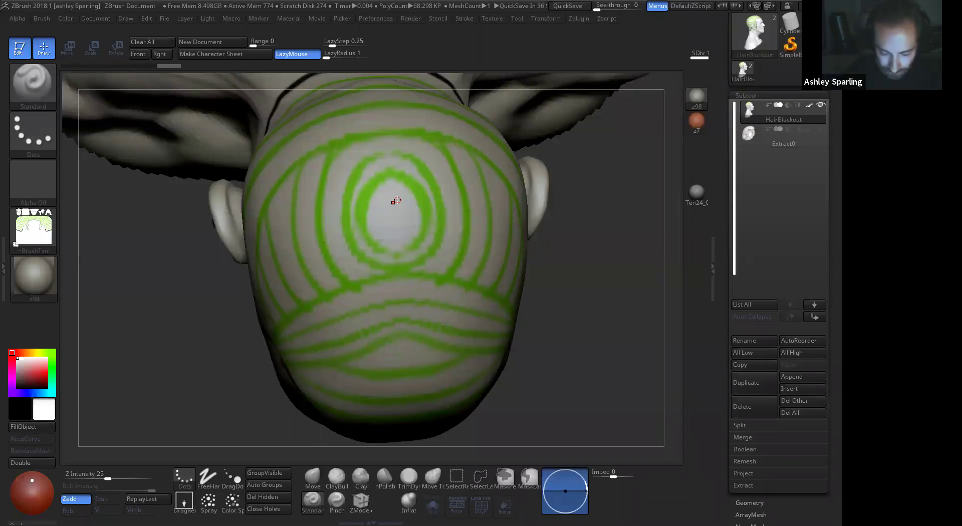
{"action": "left_click_drag", "start_coordinate": [591, 315], "coordinate": [599, 307]}
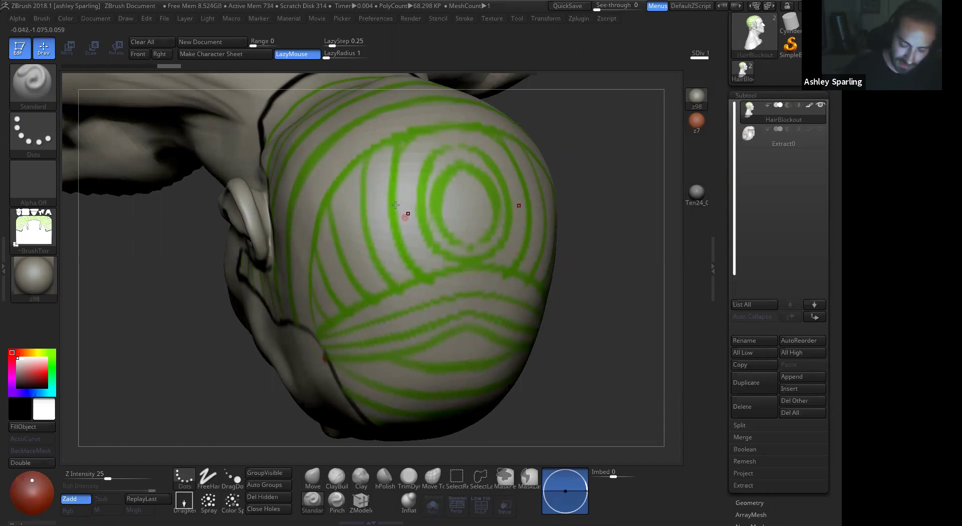
{"action": "left_click_drag", "start_coordinate": [580, 369], "coordinate": [553, 285]}
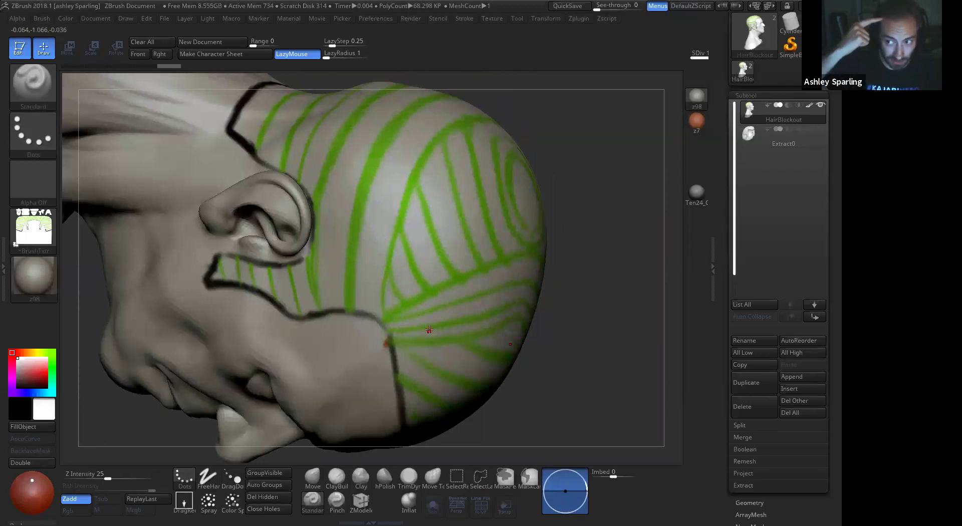
{"action": "left_click_drag", "start_coordinate": [562, 342], "coordinate": [547, 306]}
{"action": "left_click_drag", "start_coordinate": [622, 236], "coordinate": [621, 211]}
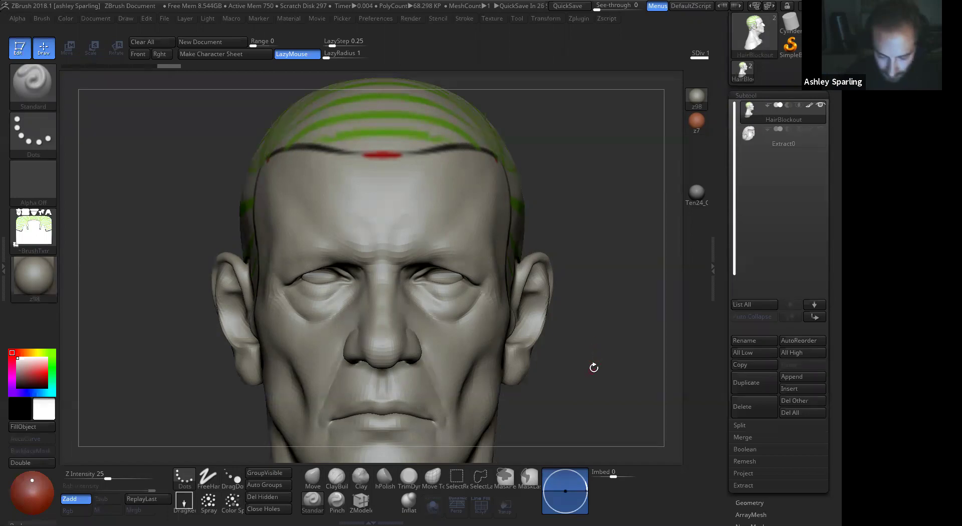
Examine the painted hairline on the bust from the front, three-quarter and side profile.
{"action": "left_click_drag", "start_coordinate": [609, 385], "coordinate": [557, 368], "text": "alt"}
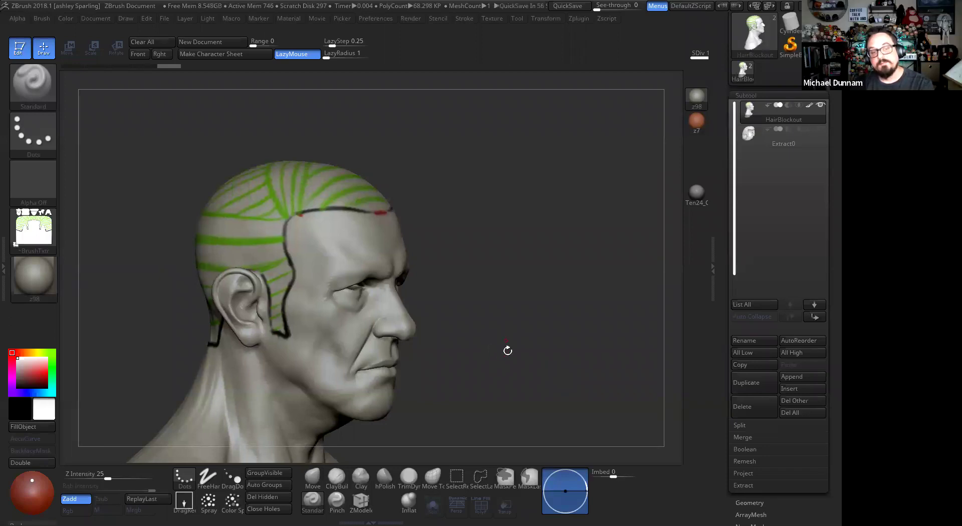
{"action": "left_click_drag", "start_coordinate": [505, 363], "coordinate": [537, 326]}
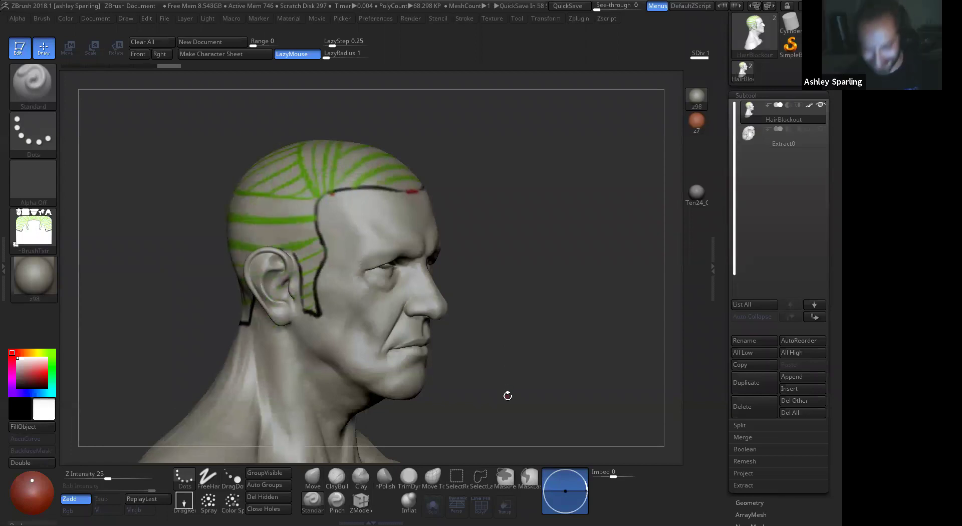
{"action": "left_click_drag", "start_coordinate": [531, 393], "coordinate": [603, 378], "text": "alt"}
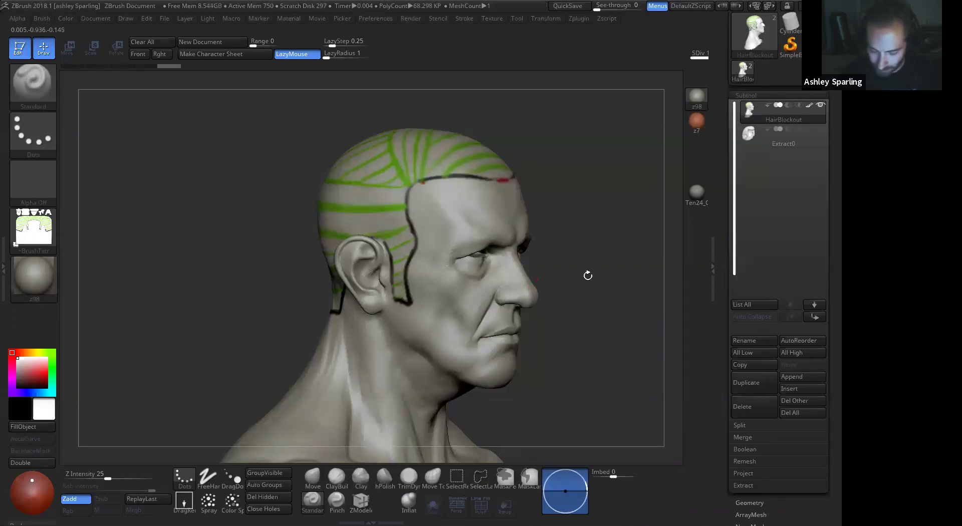
{"action": "left_click_drag", "start_coordinate": [595, 356], "coordinate": [541, 319], "text": "alt"}
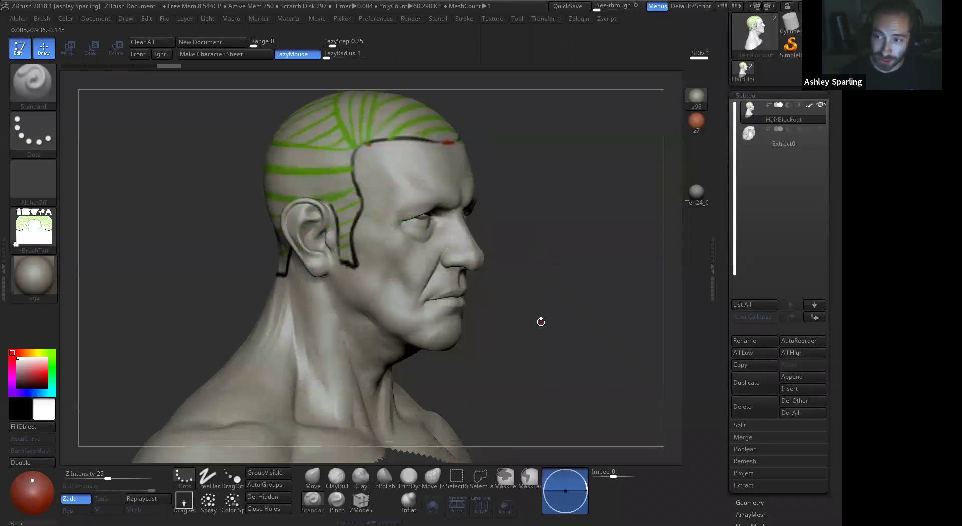
{"action": "left_click_drag", "start_coordinate": [586, 334], "coordinate": [617, 333]}
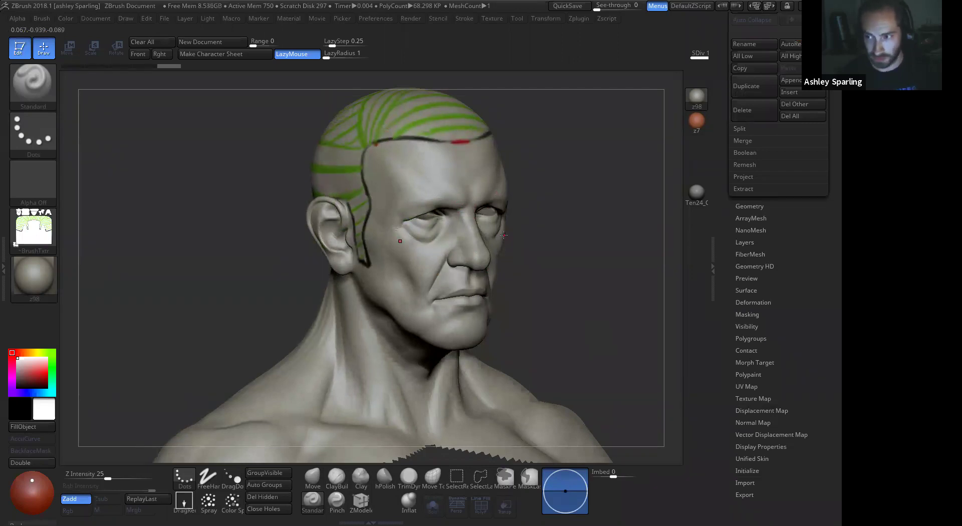
{"action": "left_click_drag", "start_coordinate": [543, 265], "coordinate": [554, 235]}
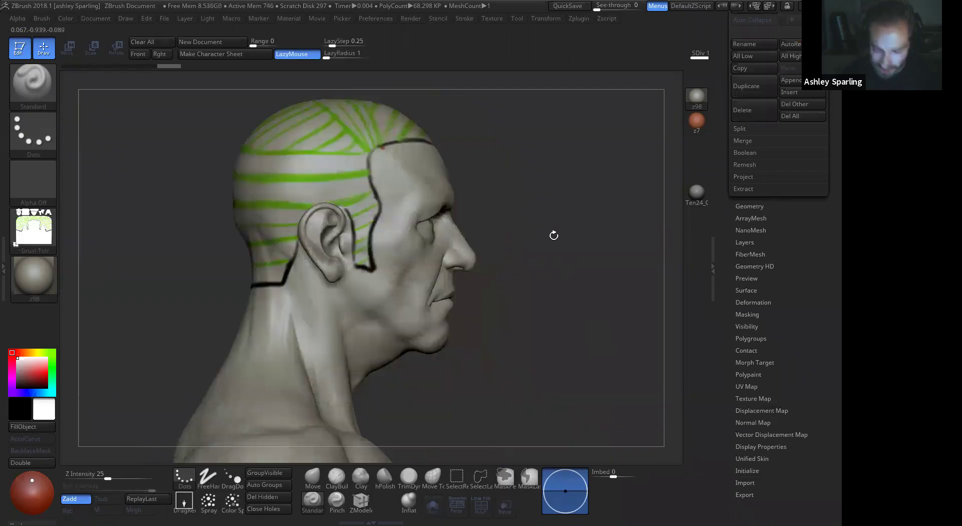
Find the Texture Map creation options for generating a texture from the polypaint.
{"action": "left_click", "coordinate": [765, 339]}
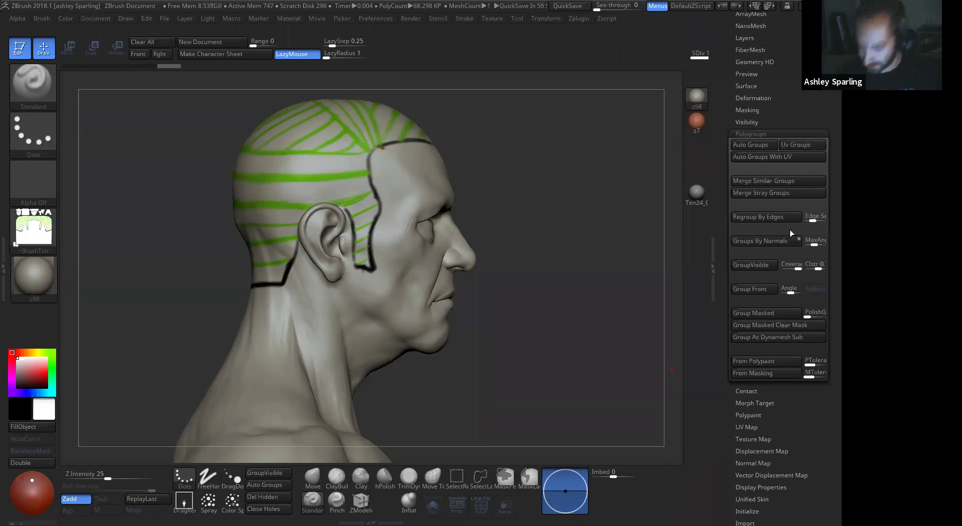
{"action": "left_click", "coordinate": [757, 414]}
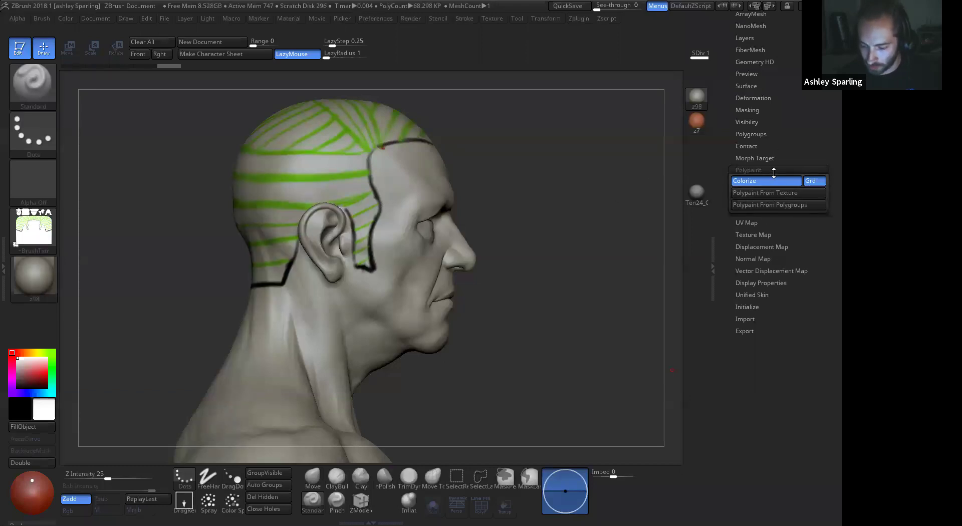
{"action": "left_click", "coordinate": [768, 171]}
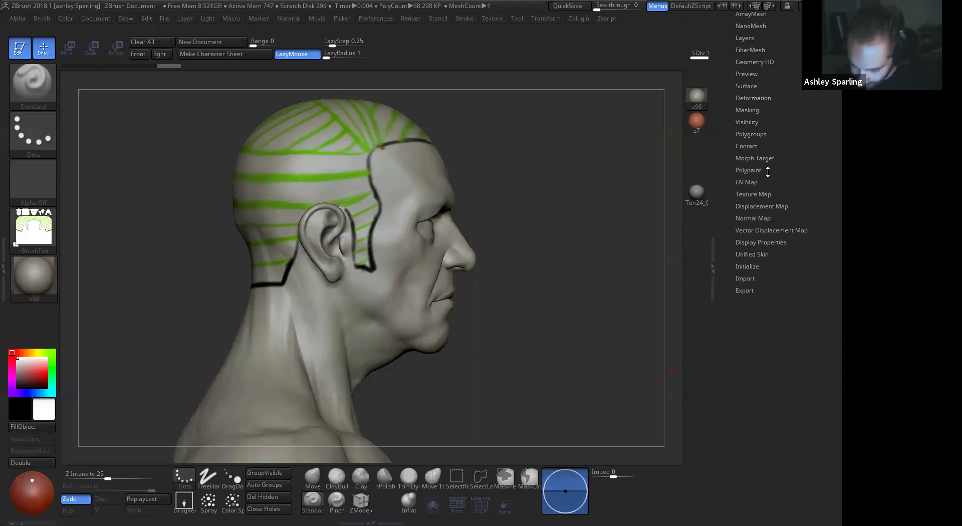
{"action": "left_click", "coordinate": [752, 194]}
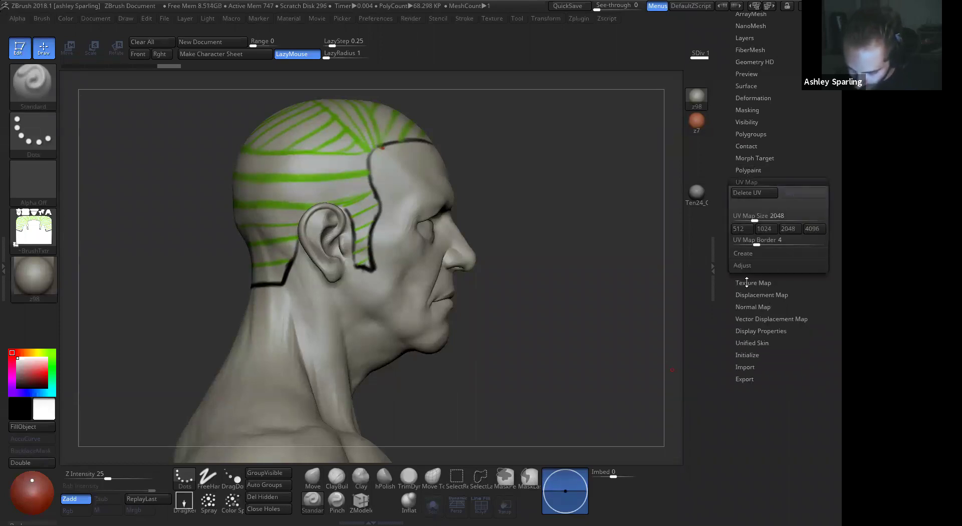
{"action": "left_click", "coordinate": [747, 277]}
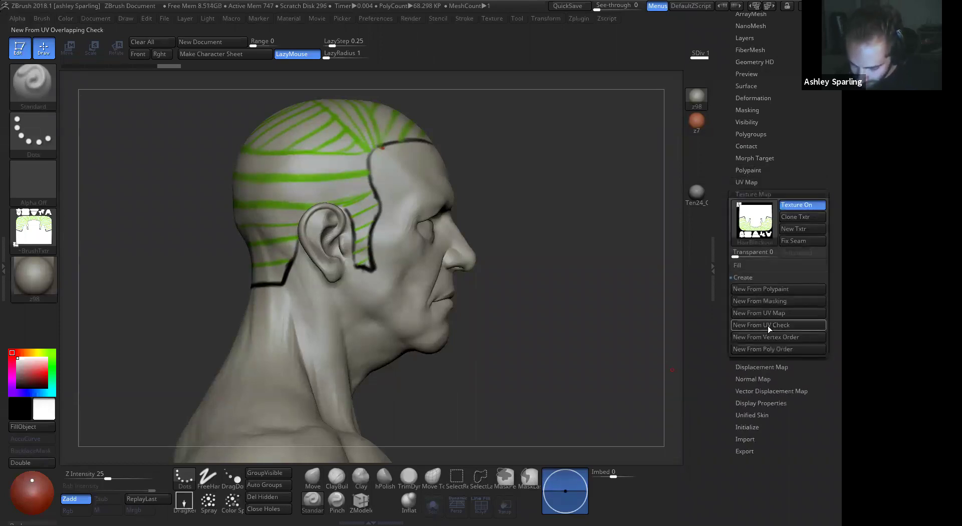
{"action": "left_click", "coordinate": [778, 290]}
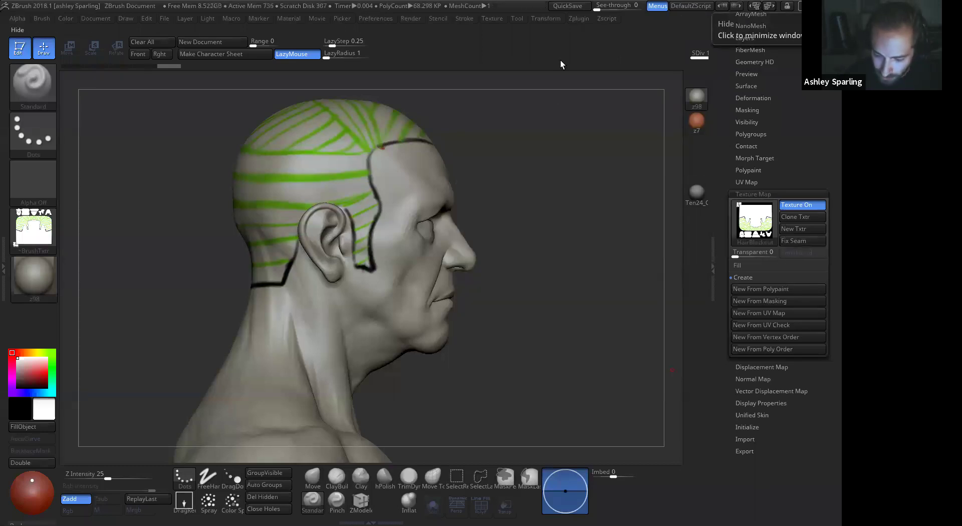
Switch to Maya and select the textured hair cap mesh on the bust's head.
{"action": "left_click", "coordinate": [808, 6]}
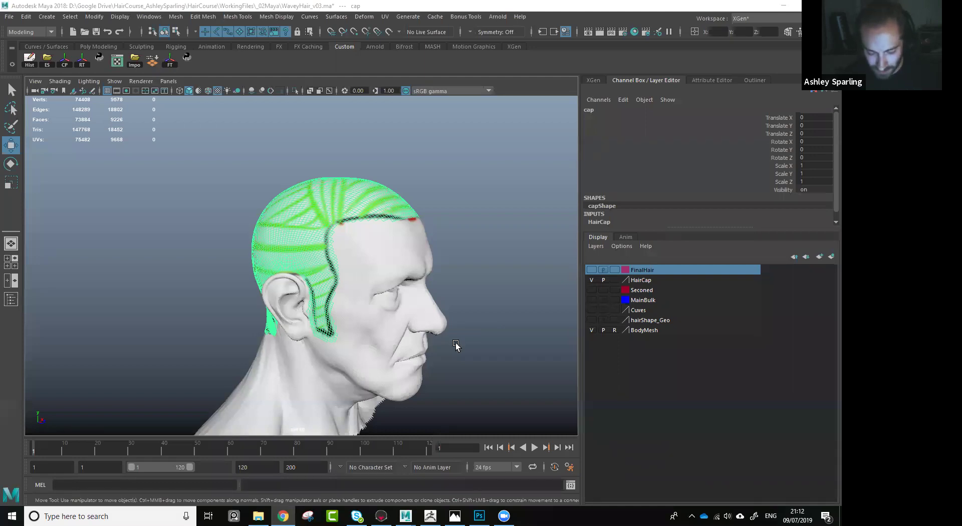
{"action": "middle_click_drag", "start_coordinate": [456, 347], "coordinate": [491, 302], "text": "alt"}
{"action": "left_click", "coordinate": [523, 304]}
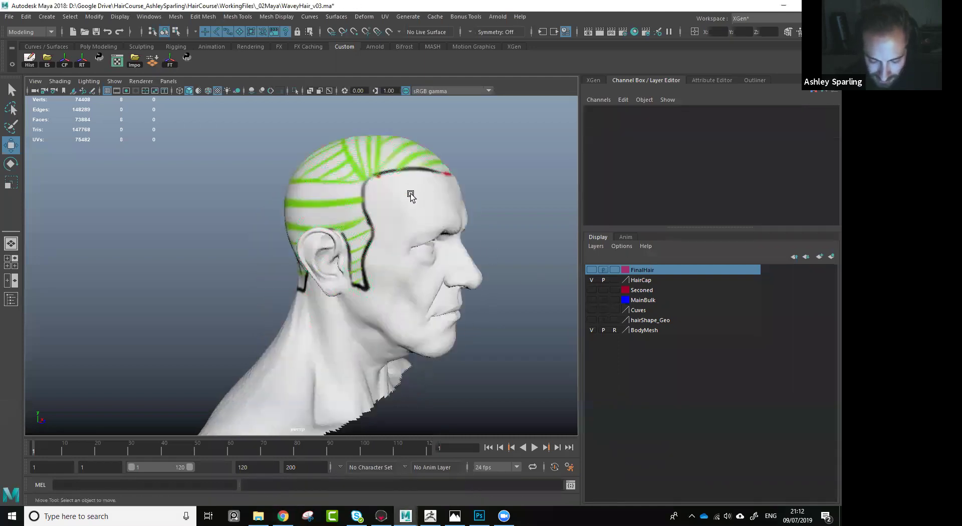
{"action": "left_click", "coordinate": [394, 161]}
{"action": "left_click_drag", "start_coordinate": [550, 240], "coordinate": [357, 207], "text": "alt"}
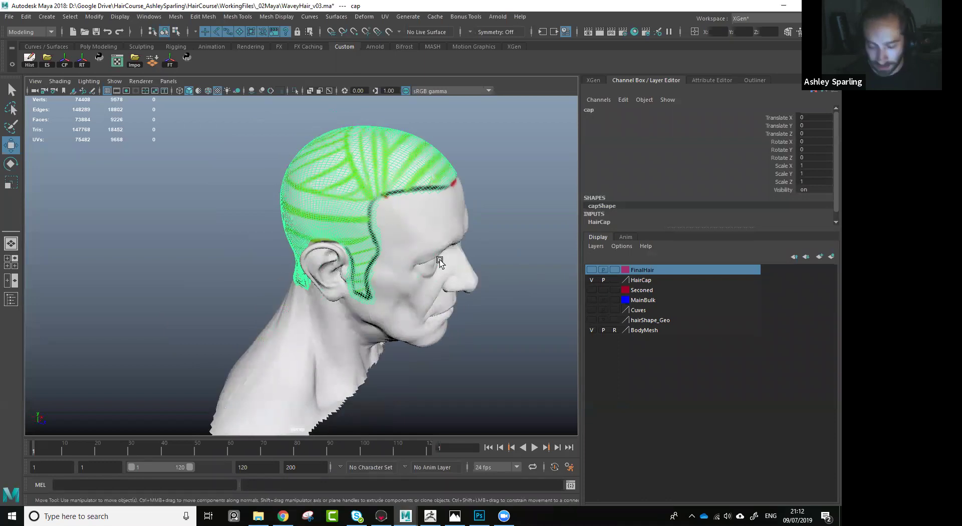
{"action": "left_click_drag", "start_coordinate": [441, 263], "coordinate": [445, 242], "text": "alt"}
{"action": "right_click_drag", "start_coordinate": [445, 243], "coordinate": [477, 356], "text": "alt"}
{"action": "left_click", "coordinate": [483, 219]}
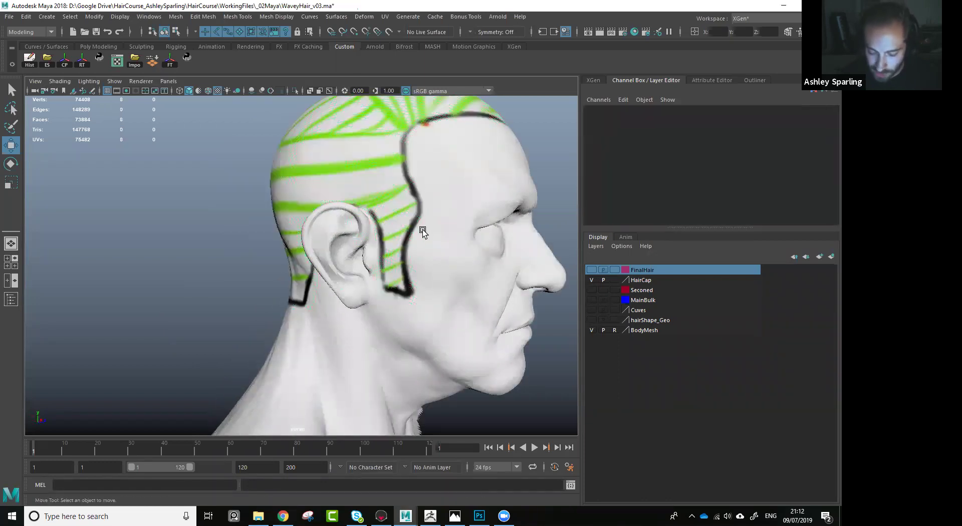
{"action": "left_click", "coordinate": [406, 211]}
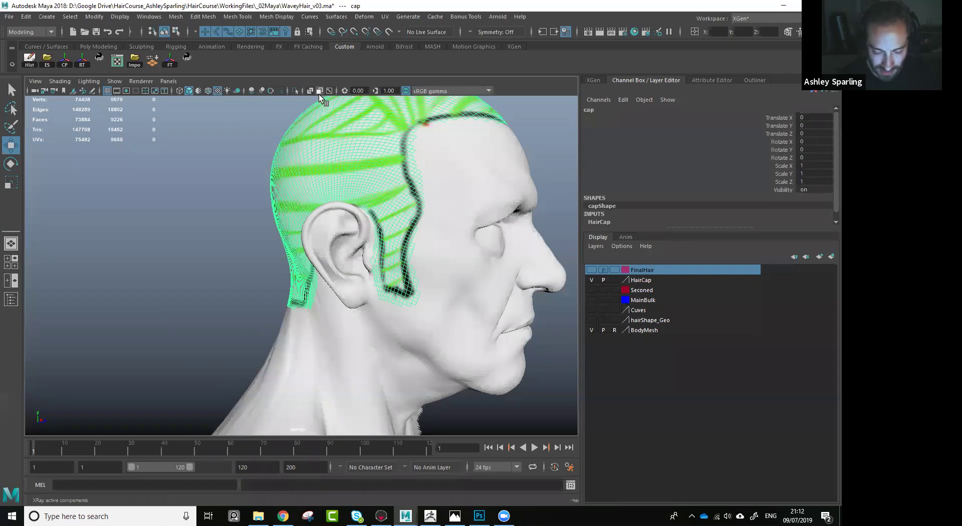
Display the wireframe over the shaded head and hair cap meshes.
{"action": "left_click_drag", "start_coordinate": [247, 146], "coordinate": [407, 404], "text": "alt"}
{"action": "mouse_move", "coordinate": [369, 310]}
{"action": "left_mouse_down"}
{"action": "mouse_move", "coordinate": [311, 294]}
{"action": "mouse_move", "coordinate": [340, 241]}
{"action": "left_mouse_up"}
{"action": "left_click", "coordinate": [209, 91]}
Move the hair cap backward off the head to show it as a separate mesh, and undo the move.
{"action": "left_click_drag", "start_coordinate": [308, 332], "coordinate": [348, 337]}
{"action": "right_click_drag", "start_coordinate": [366, 329], "coordinate": [404, 326], "text": "alt"}
{"action": "mouse_move", "coordinate": [385, 287]}
{"action": "left_mouse_down", "text": "alt"}
{"action": "mouse_move", "coordinate": [366, 229]}
{"action": "mouse_move", "coordinate": [393, 283]}
{"action": "left_mouse_up", "text": "alt"}
{"action": "middle_click_drag", "start_coordinate": [363, 157], "coordinate": [371, 194], "text": "alt"}
{"action": "right_click_drag", "start_coordinate": [373, 194], "coordinate": [434, 201], "text": "alt"}
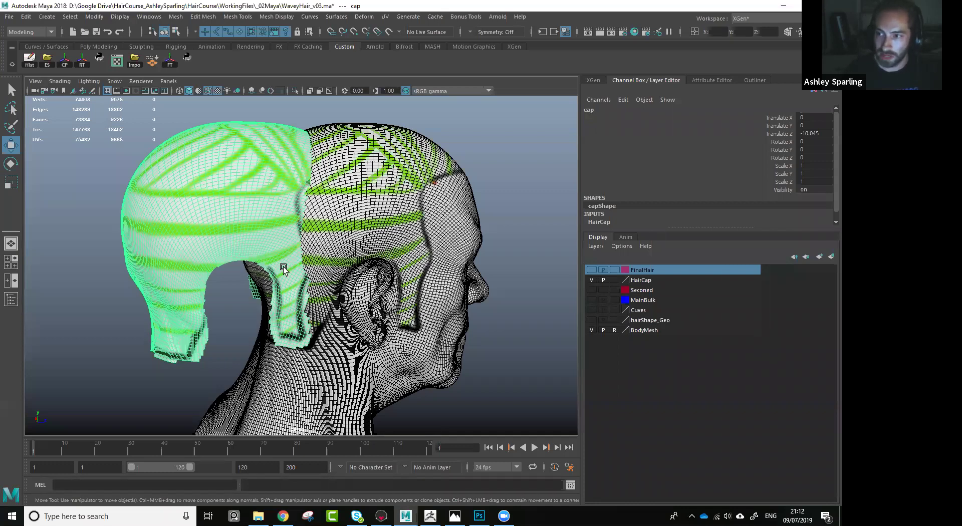
{"action": "key", "text": "ctrl+z"}
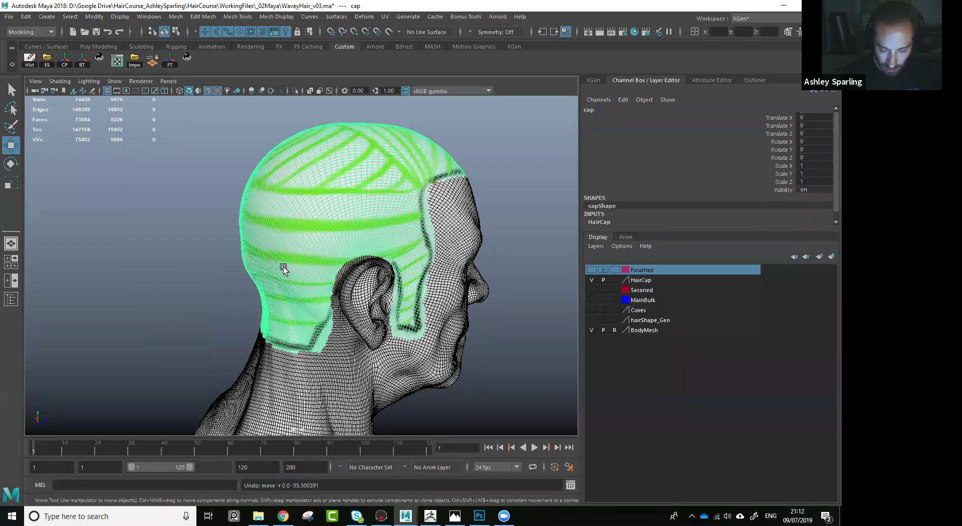
Start a new XGen description on the selected hair cap.
{"action": "left_click_drag", "start_coordinate": [535, 317], "coordinate": [389, 262], "text": "alt"}
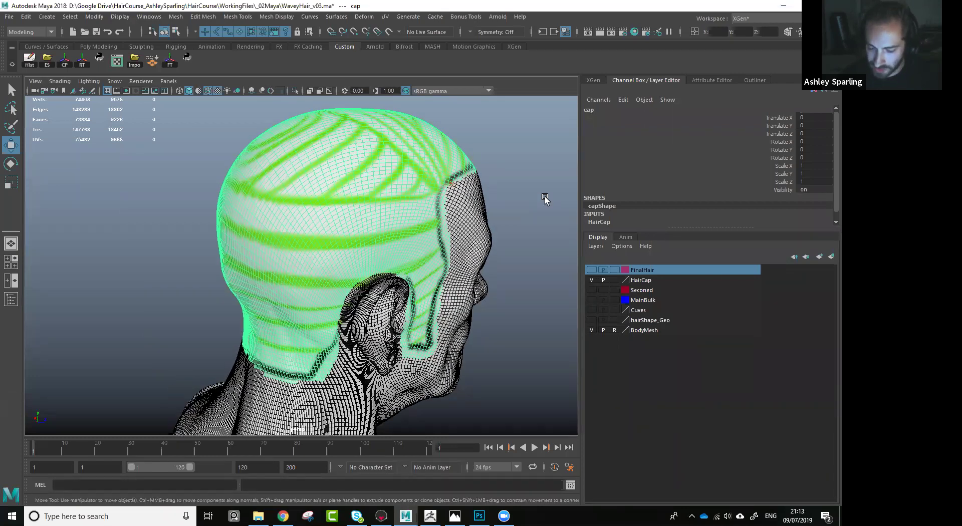
{"action": "left_click", "coordinate": [594, 81]}
{"action": "left_click_drag", "start_coordinate": [533, 242], "coordinate": [486, 211], "text": "alt"}
{"action": "right_click_drag", "start_coordinate": [485, 210], "coordinate": [481, 215], "text": "alt"}
{"action": "middle_click_drag", "start_coordinate": [502, 263], "coordinate": [492, 224], "text": "alt"}
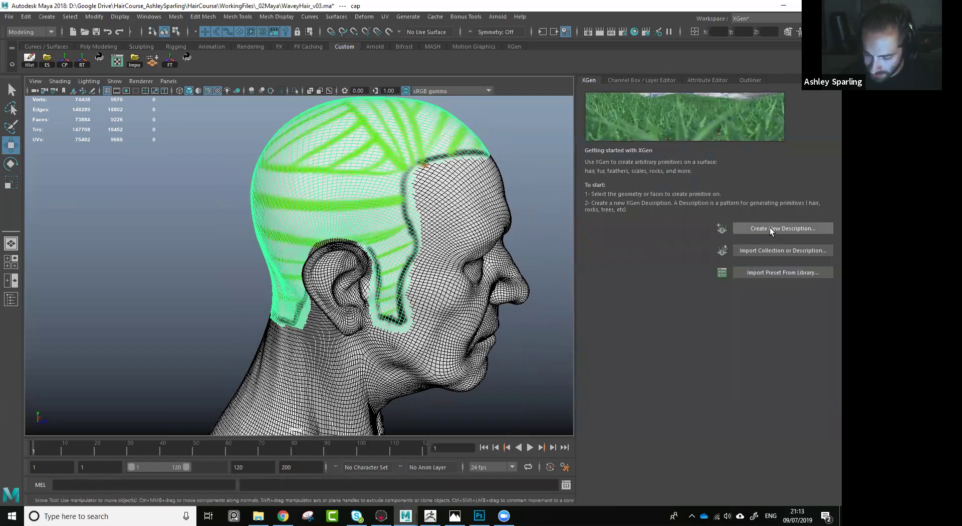
{"action": "left_click", "coordinate": [784, 230]}
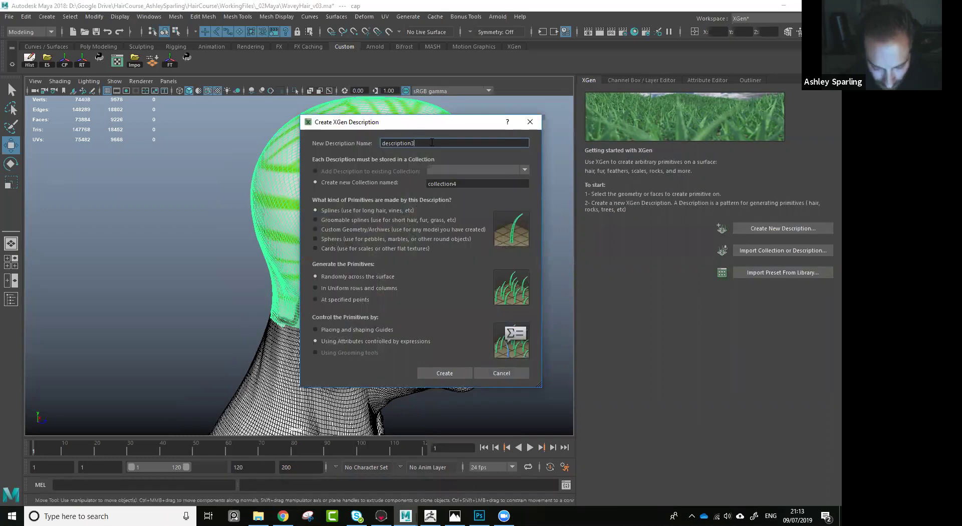
Name the new XGen collection Lonhair and the description stLayer.
{"action": "double_click", "coordinate": [466, 143]}
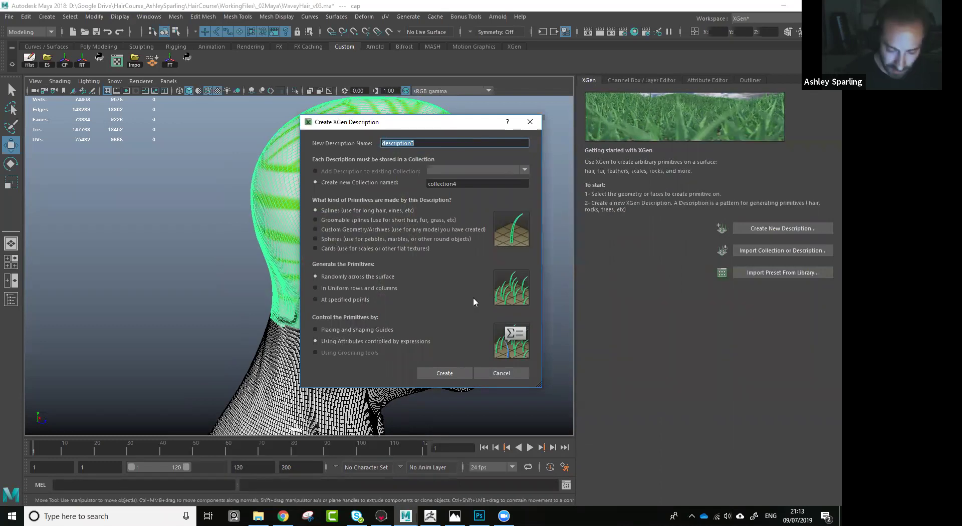
{"action": "double_click", "coordinate": [473, 184]}
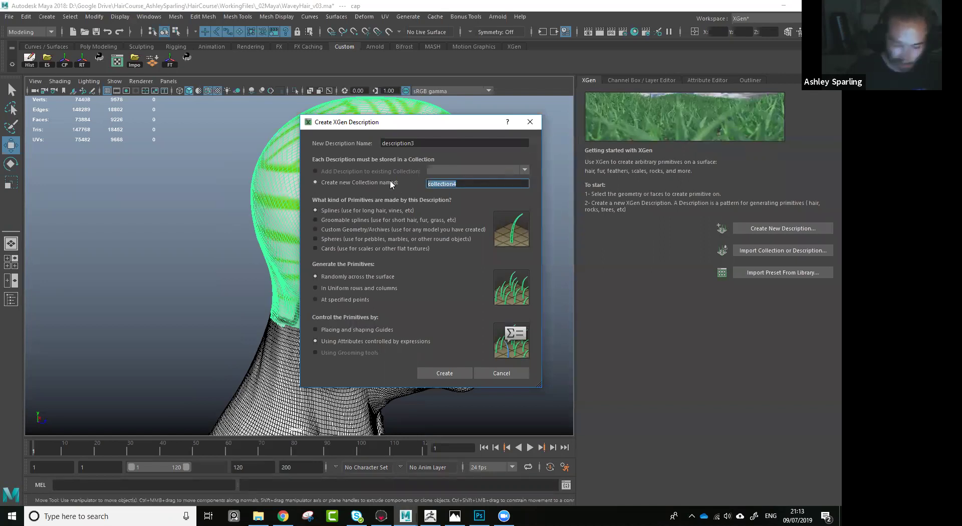
{"action": "type", "text": "Lonhair"}
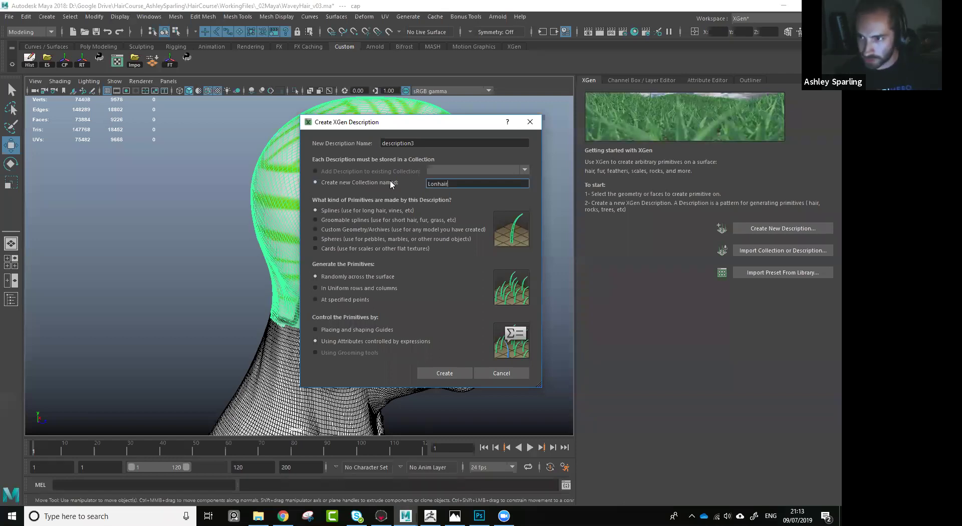
{"action": "left_click_drag", "start_coordinate": [458, 146], "coordinate": [235, 119]}
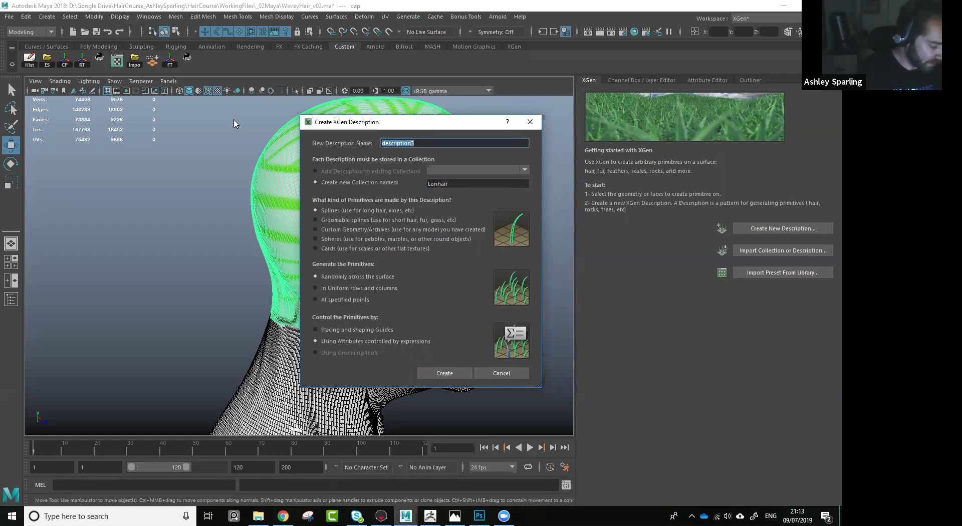
{"action": "type", "text": "stLayer"}
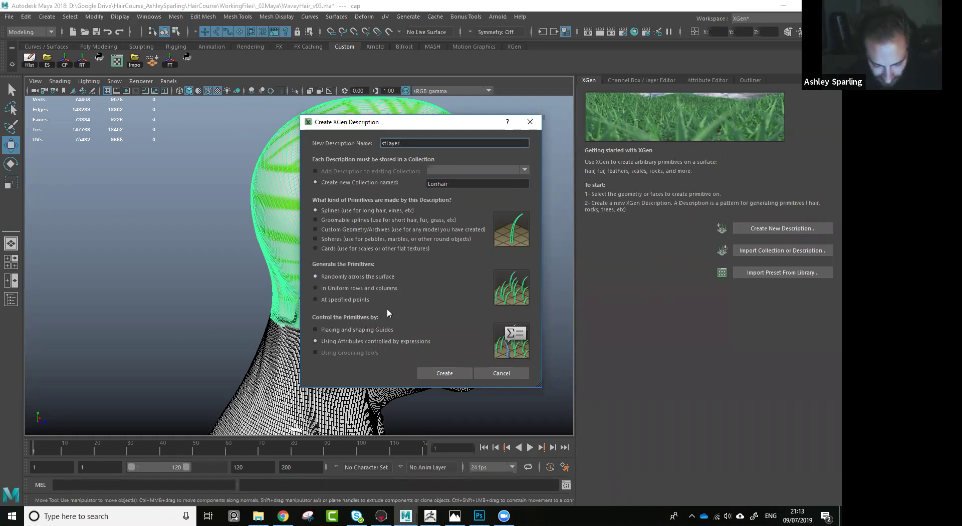
Create the spline description with primitives generated at specified points and controlled by placing and shaping guides.
{"action": "left_click", "coordinate": [367, 329]}
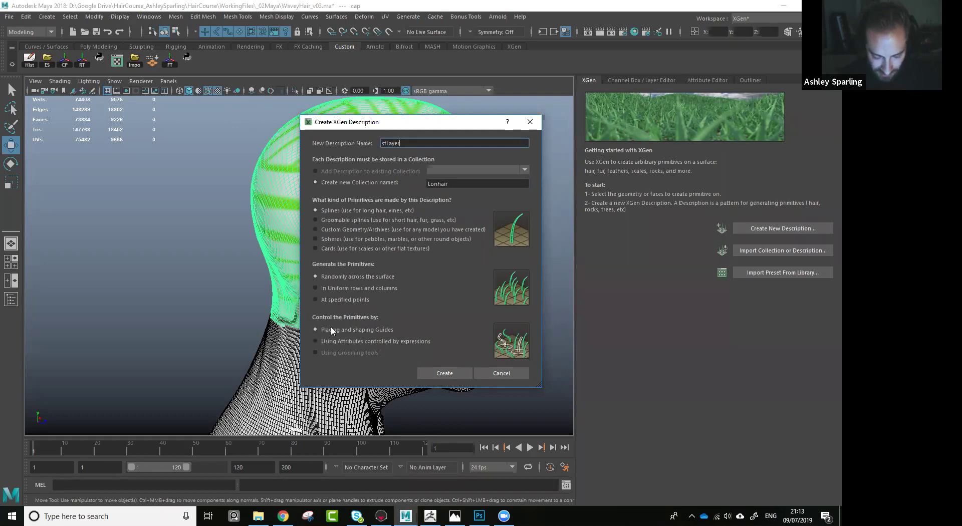
{"action": "left_click", "coordinate": [351, 287]}
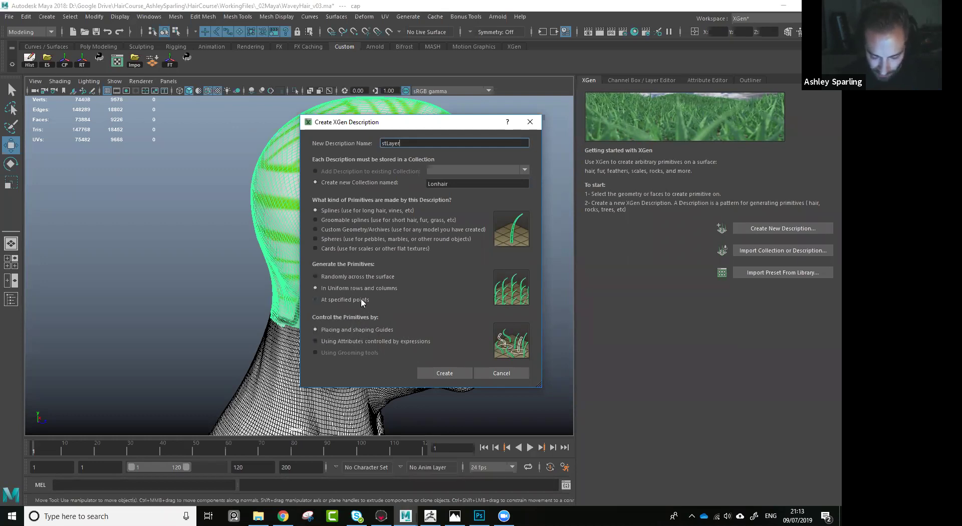
{"action": "left_click", "coordinate": [344, 301]}
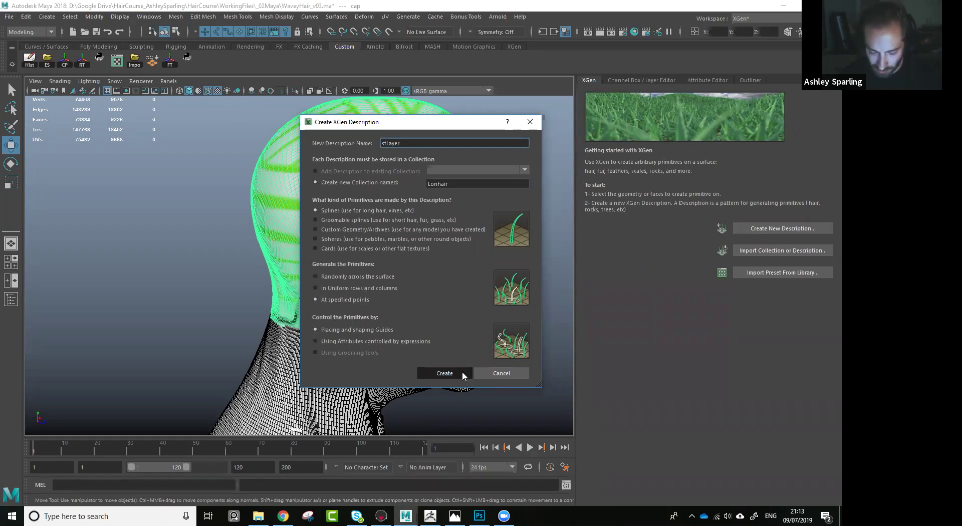
{"action": "left_click", "coordinate": [445, 374]}
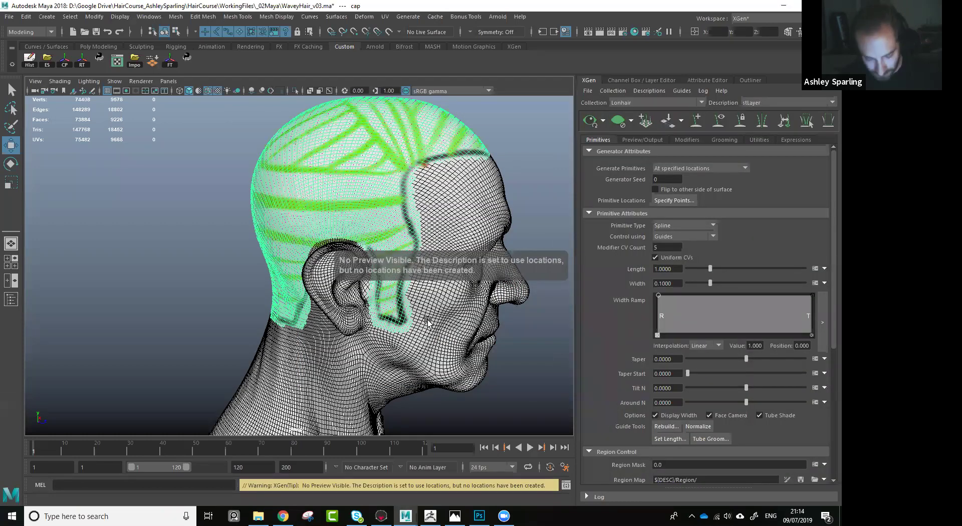
Add a first guide on the hair cap at the nape corner behind the right ear, just above the black hairline.
{"action": "left_click_drag", "start_coordinate": [403, 356], "coordinate": [344, 219], "text": "alt"}
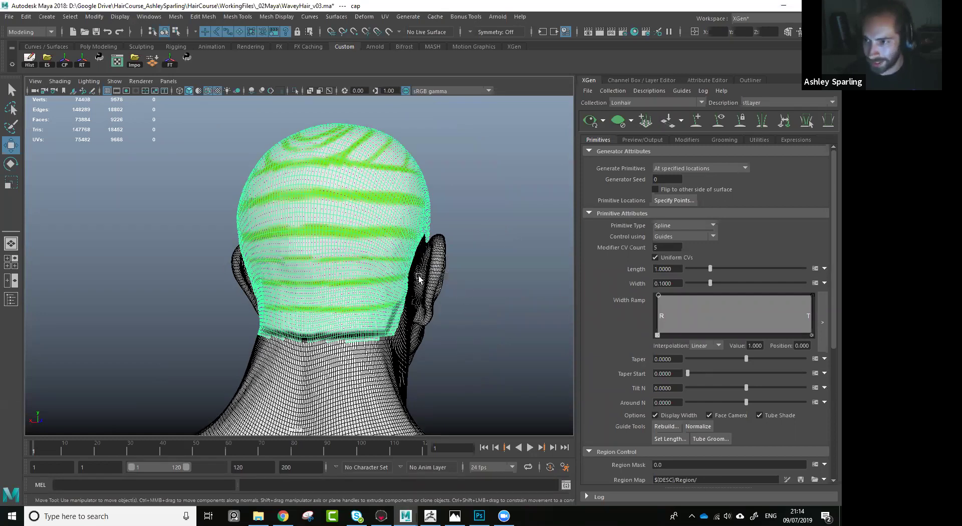
{"action": "middle_click_drag", "start_coordinate": [414, 315], "coordinate": [412, 310], "text": "alt"}
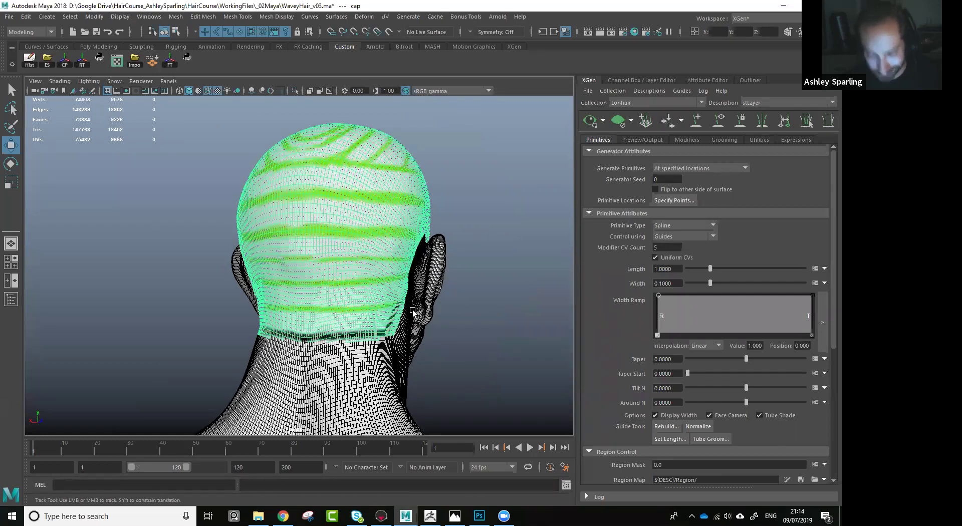
{"action": "left_click_drag", "start_coordinate": [412, 311], "coordinate": [407, 230], "text": "alt"}
{"action": "right_click_drag", "start_coordinate": [407, 231], "coordinate": [447, 271], "text": "alt"}
{"action": "left_click_drag", "start_coordinate": [444, 256], "coordinate": [636, 205], "text": "alt"}
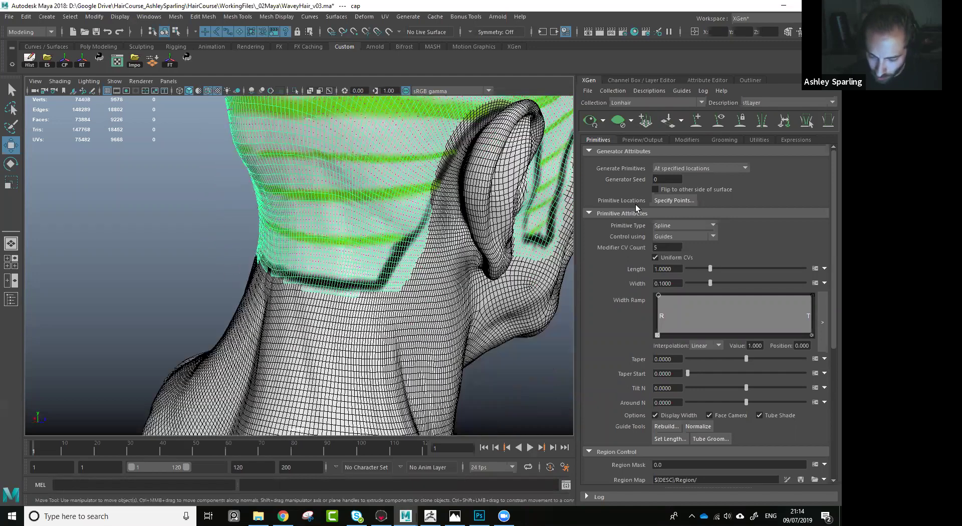
{"action": "left_click", "coordinate": [697, 122]}
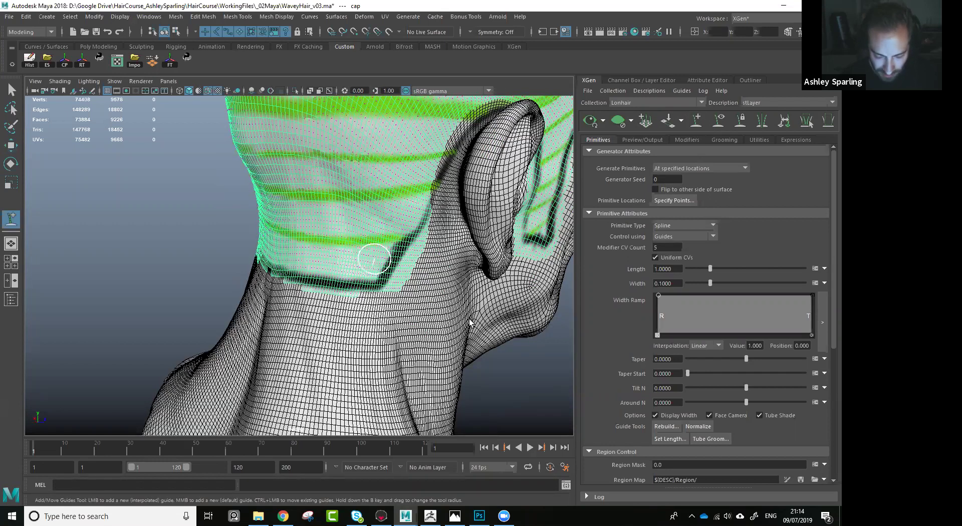
{"action": "left_click", "coordinate": [352, 225]}
{"action": "left_click_drag", "start_coordinate": [352, 224], "coordinate": [436, 232], "text": "alt"}
{"action": "scroll", "coordinate": [436, 229], "scroll_direction": "up", "scroll_amount": 10}
{"action": "left_click_drag", "start_coordinate": [427, 316], "coordinate": [409, 184], "text": "alt"}
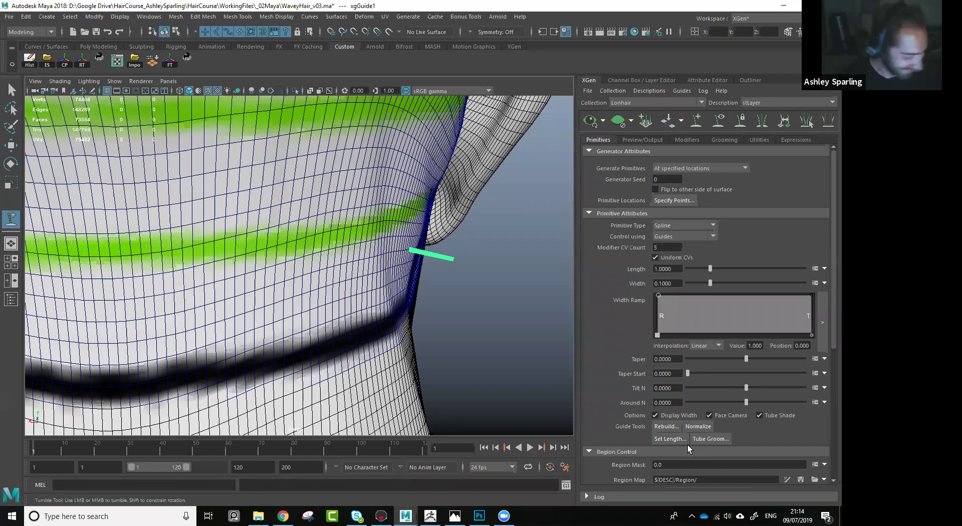
Switch the new guide to control-point editing and select the point at its tip.
{"action": "key", "text": "w"}
{"action": "left_click_drag", "start_coordinate": [458, 265], "coordinate": [429, 249], "text": "alt"}
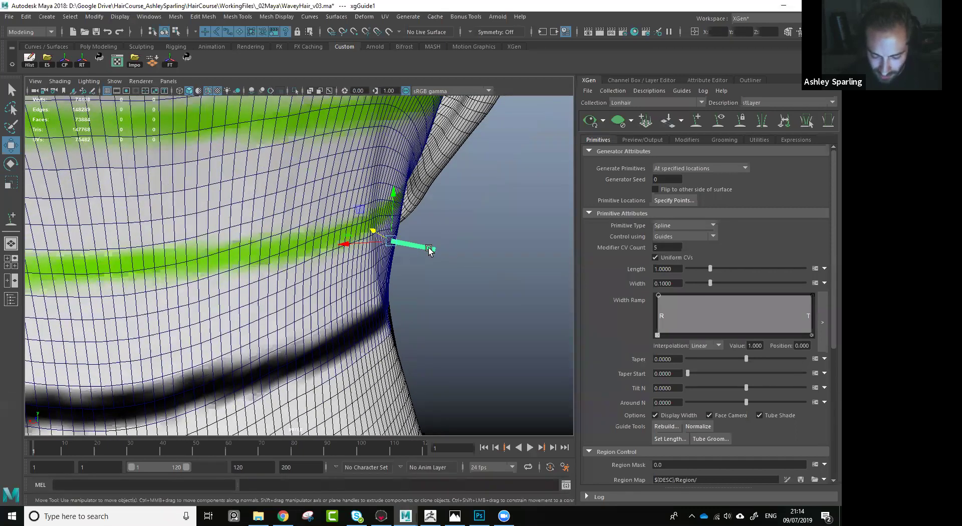
{"action": "right_click", "coordinate": [430, 249]}
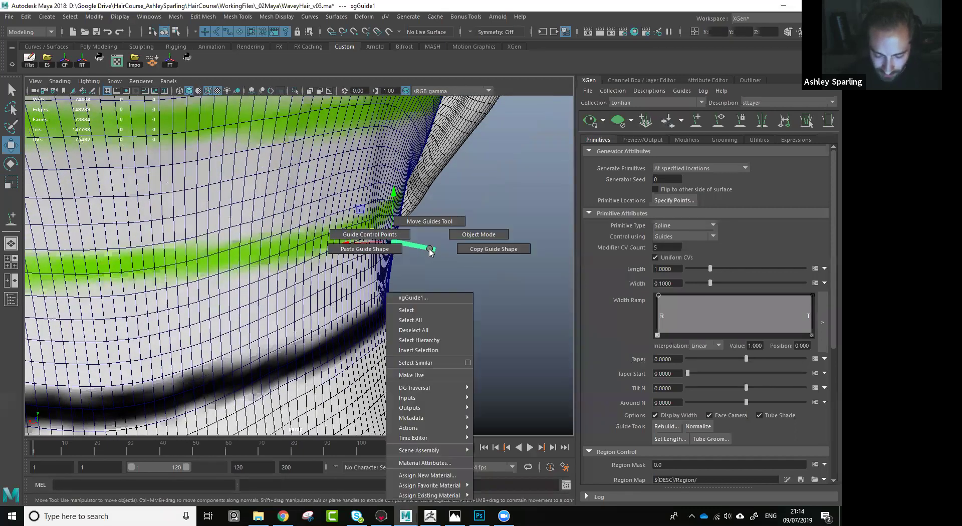
{"action": "left_click", "coordinate": [401, 235]}
{"action": "left_click_drag", "start_coordinate": [462, 270], "coordinate": [511, 290], "text": "alt"}
{"action": "scroll", "coordinate": [511, 291], "scroll_direction": "up", "scroll_amount": 10}
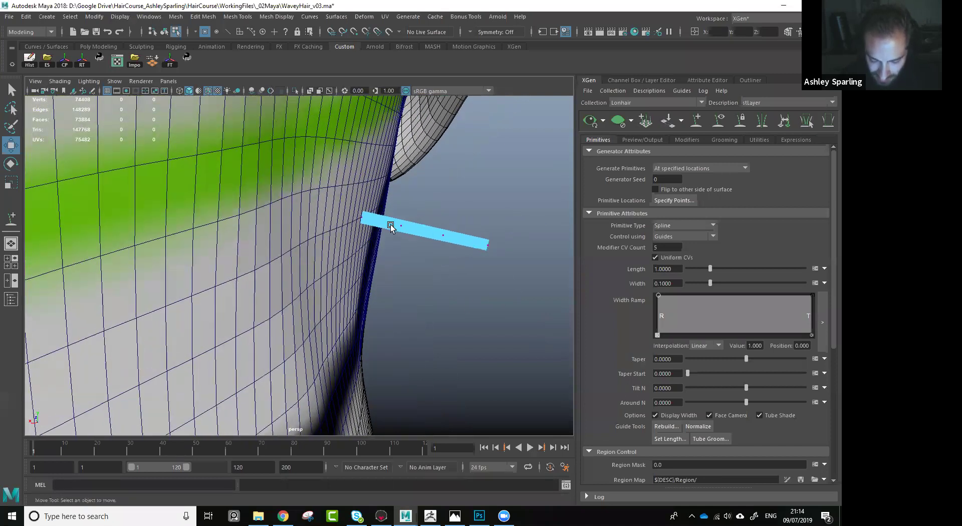
{"action": "mouse_move", "coordinate": [540, 308]}
{"action": "right_mouse_down", "text": "alt"}
{"action": "mouse_move", "coordinate": [397, 204]}
{"action": "mouse_move", "coordinate": [416, 281]}
{"action": "right_mouse_up", "text": "alt"}
{"action": "left_click_drag", "start_coordinate": [381, 233], "coordinate": [372, 293]}
{"action": "left_click_drag", "start_coordinate": [361, 229], "coordinate": [380, 280]}
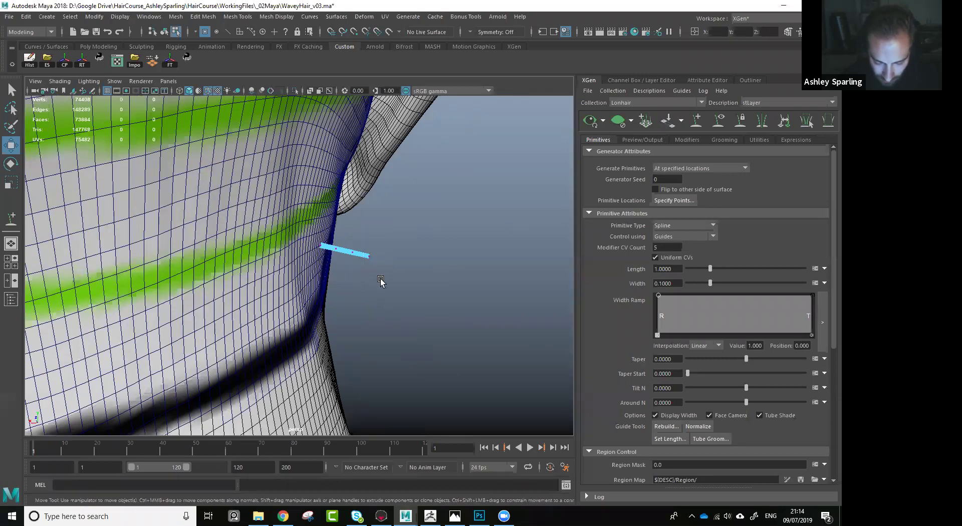
Show the hairShape_Geo layer over the head and set it to template display.
{"action": "left_click", "coordinate": [750, 81]}
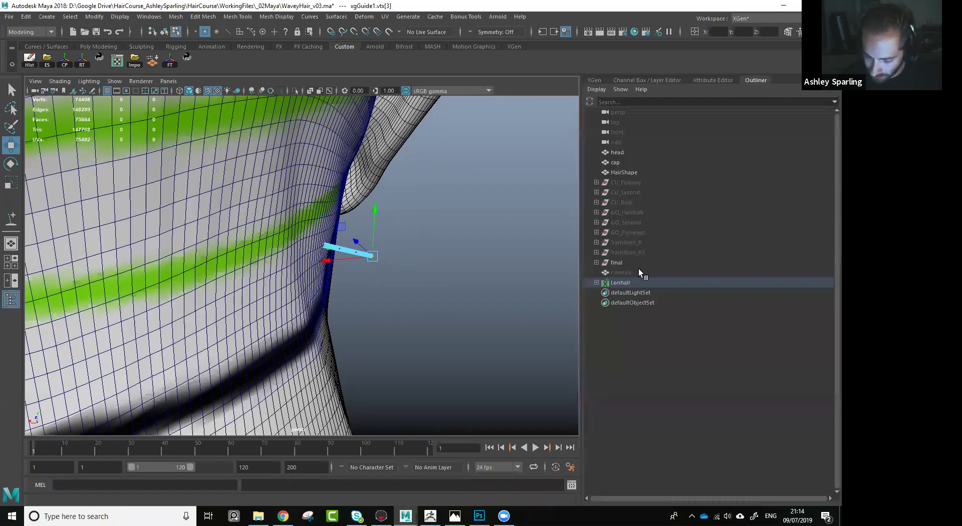
{"action": "left_click", "coordinate": [645, 81]}
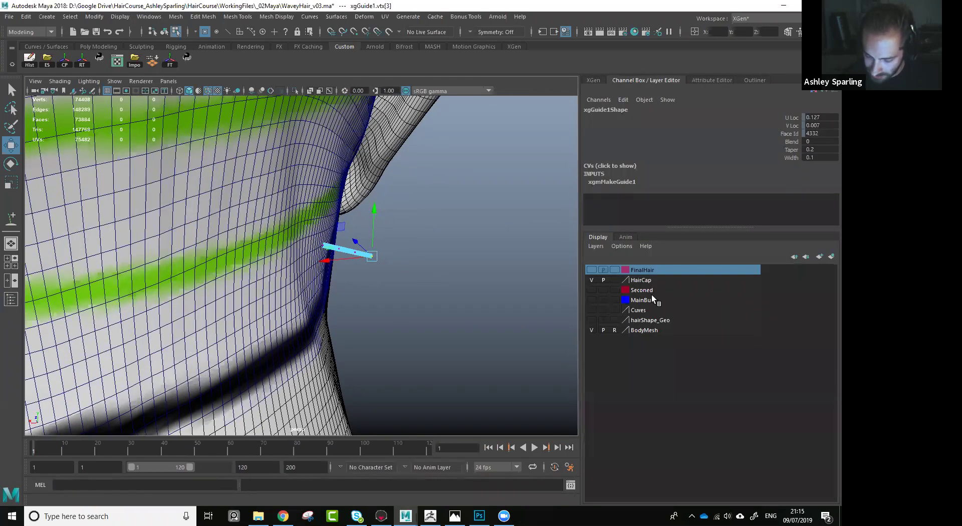
{"action": "left_click", "coordinate": [593, 320]}
{"action": "right_click_drag", "start_coordinate": [373, 208], "coordinate": [296, 105], "text": "alt"}
{"action": "left_click_drag", "start_coordinate": [412, 261], "coordinate": [401, 241], "text": "alt"}
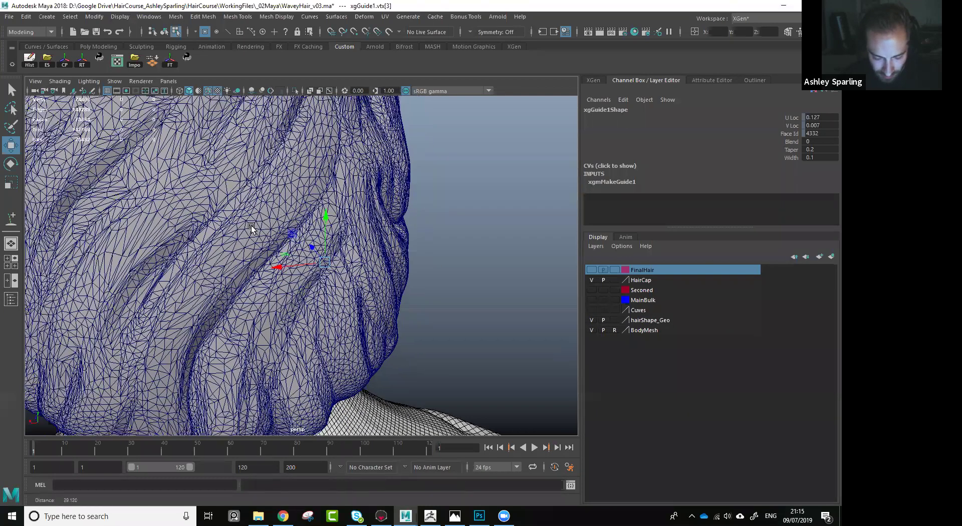
{"action": "right_click_drag", "start_coordinate": [401, 241], "coordinate": [305, 211], "text": "alt"}
{"action": "left_click_drag", "start_coordinate": [305, 211], "coordinate": [200, 221], "text": "alt"}
{"action": "right_click_drag", "start_coordinate": [281, 225], "coordinate": [385, 245], "text": "alt"}
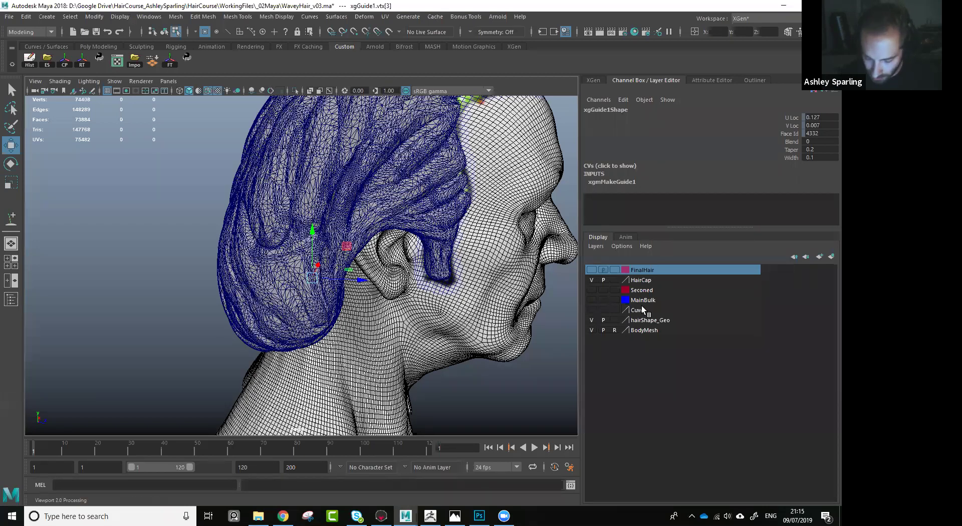
{"action": "left_click", "coordinate": [615, 321]}
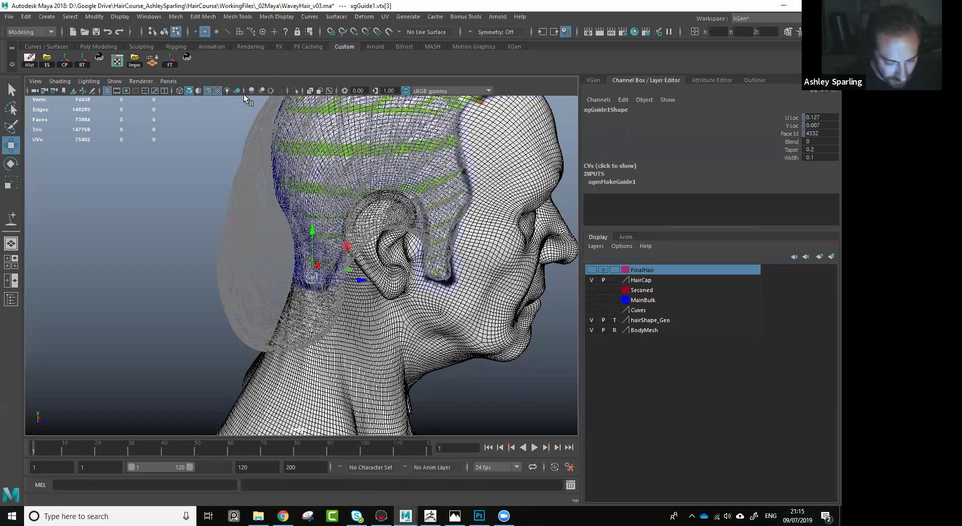
Turn off the wireframe overlay on shaded surfaces and hide the hairShape_Geo layer.
{"action": "left_click", "coordinate": [209, 91]}
{"action": "left_click_drag", "start_coordinate": [335, 255], "coordinate": [387, 259], "text": "alt"}
{"action": "right_click_drag", "start_coordinate": [387, 260], "coordinate": [432, 448], "text": "alt"}
{"action": "left_click_drag", "start_coordinate": [356, 351], "coordinate": [393, 355], "text": "alt"}
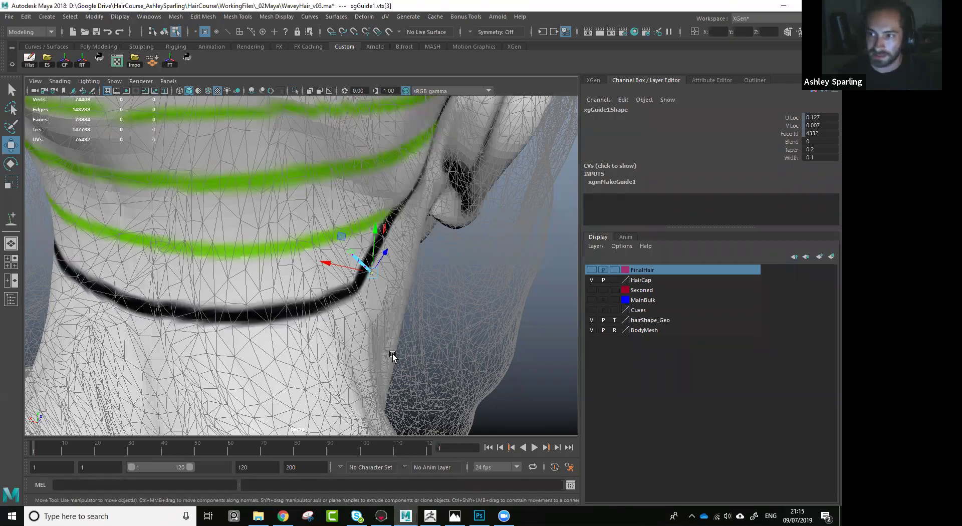
{"action": "left_click", "coordinate": [591, 319]}
{"action": "key", "text": "f"}
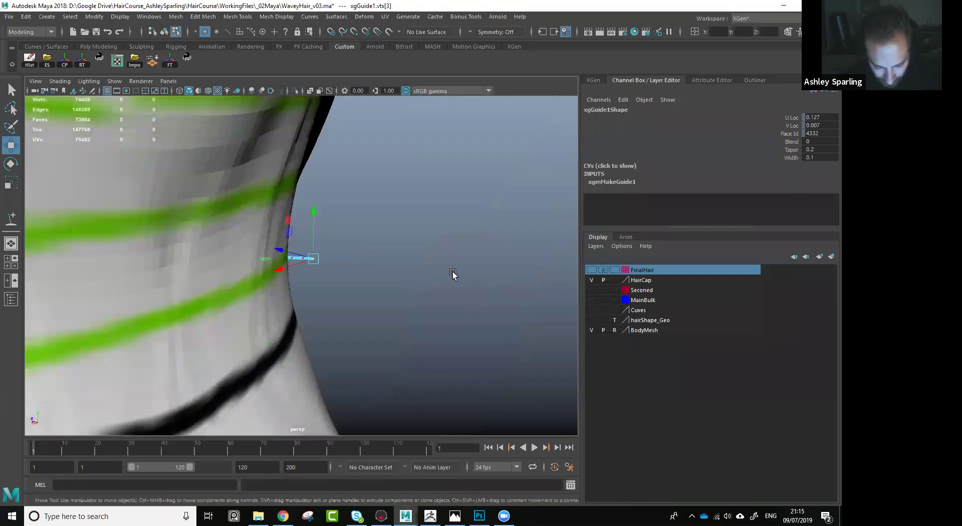
Pull the guide's tip point down and outward so the guide extends below the nape hairline.
{"action": "left_click_drag", "start_coordinate": [410, 367], "coordinate": [340, 325], "text": "alt"}
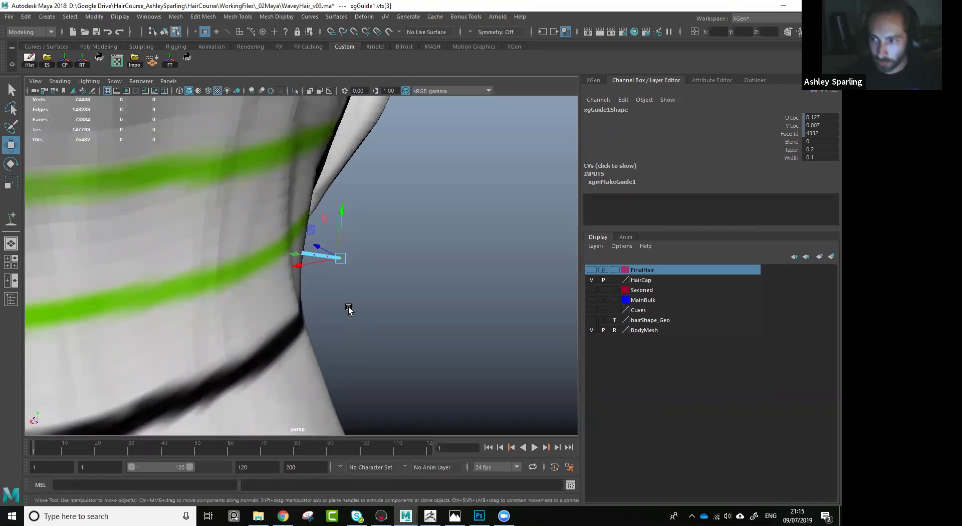
{"action": "left_click_drag", "start_coordinate": [363, 316], "coordinate": [342, 266], "text": "alt"}
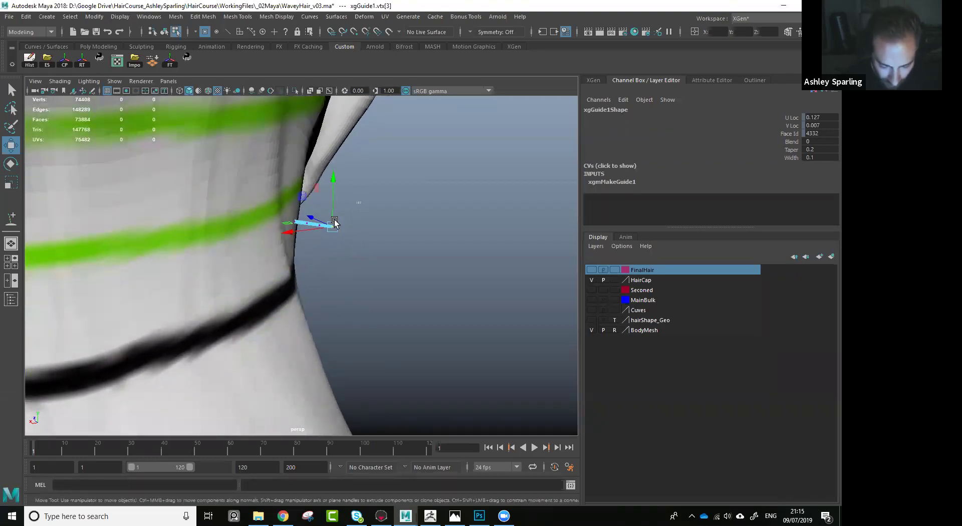
{"action": "left_click_drag", "start_coordinate": [330, 231], "coordinate": [403, 409]}
{"action": "left_click_drag", "start_coordinate": [462, 402], "coordinate": [211, 299], "text": "alt"}
{"action": "left_click_drag", "start_coordinate": [261, 368], "coordinate": [431, 335]}
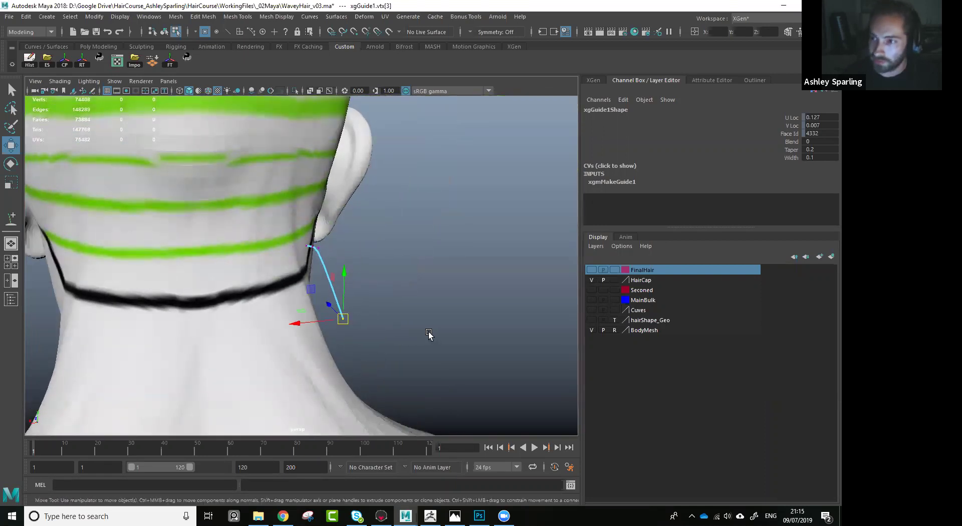
{"action": "left_click_drag", "start_coordinate": [341, 318], "coordinate": [340, 313]}
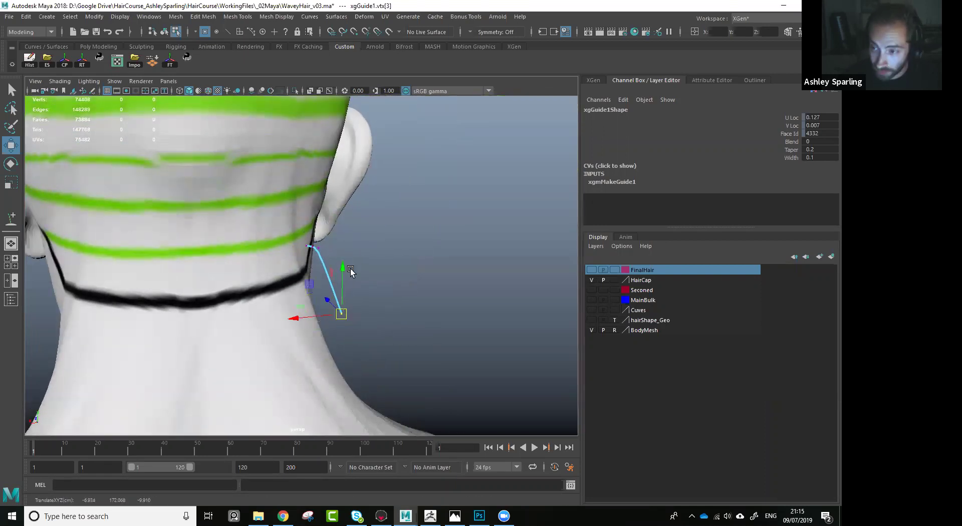
Move the guide's middle and root-side control points outward to bend it into a curve falling from behind the ear.
{"action": "scroll", "coordinate": [381, 307], "scroll_direction": "up", "scroll_amount": 2}
{"action": "left_click_drag", "start_coordinate": [335, 202], "coordinate": [311, 245]}
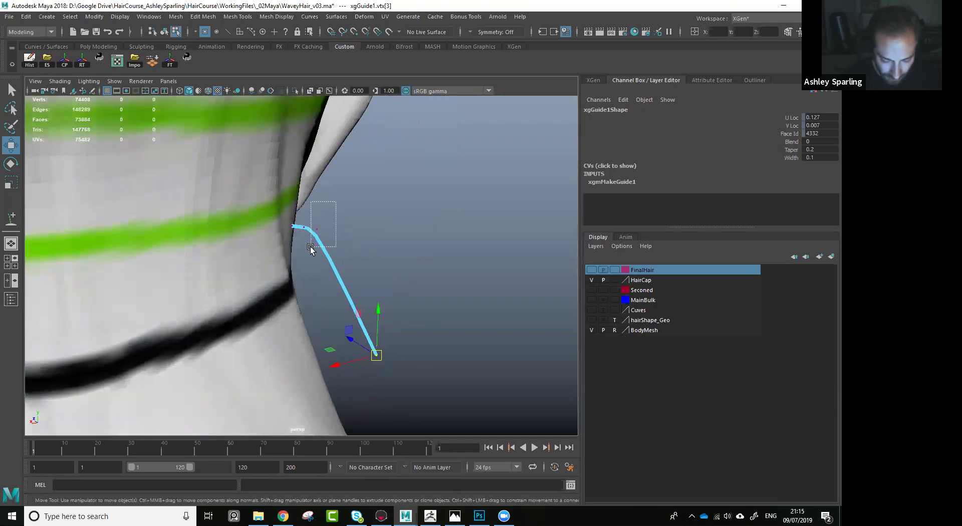
{"action": "mouse_move", "coordinate": [317, 229]}
{"action": "left_mouse_down"}
{"action": "mouse_move", "coordinate": [347, 251]}
{"action": "mouse_move", "coordinate": [372, 309]}
{"action": "left_mouse_up"}
{"action": "mouse_move", "coordinate": [338, 205]}
{"action": "left_mouse_down"}
{"action": "mouse_move", "coordinate": [298, 245]}
{"action": "mouse_move", "coordinate": [325, 227]}
{"action": "left_mouse_up"}
{"action": "left_click_drag", "start_coordinate": [375, 263], "coordinate": [296, 272], "text": "alt"}
{"action": "left_click_drag", "start_coordinate": [467, 327], "coordinate": [359, 347]}
{"action": "left_click_drag", "start_coordinate": [346, 379], "coordinate": [384, 393]}
{"action": "left_click", "coordinate": [400, 244]}
{"action": "left_click_drag", "start_coordinate": [423, 304], "coordinate": [436, 272], "text": "alt"}
{"action": "left_click_drag", "start_coordinate": [346, 244], "coordinate": [360, 244]}
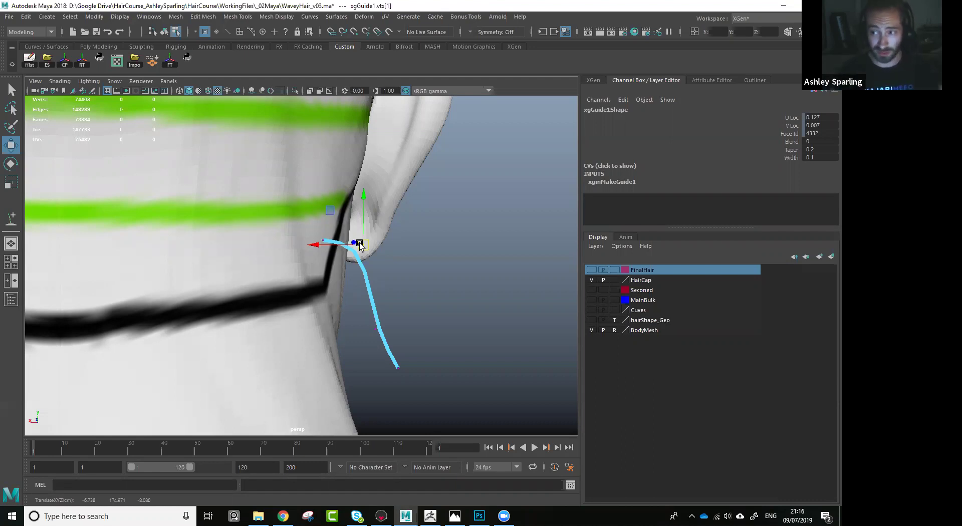
Reposition the guide's tip and lower control points so its lower end curves inward toward the neck.
{"action": "left_click_drag", "start_coordinate": [359, 242], "coordinate": [359, 303], "text": "alt"}
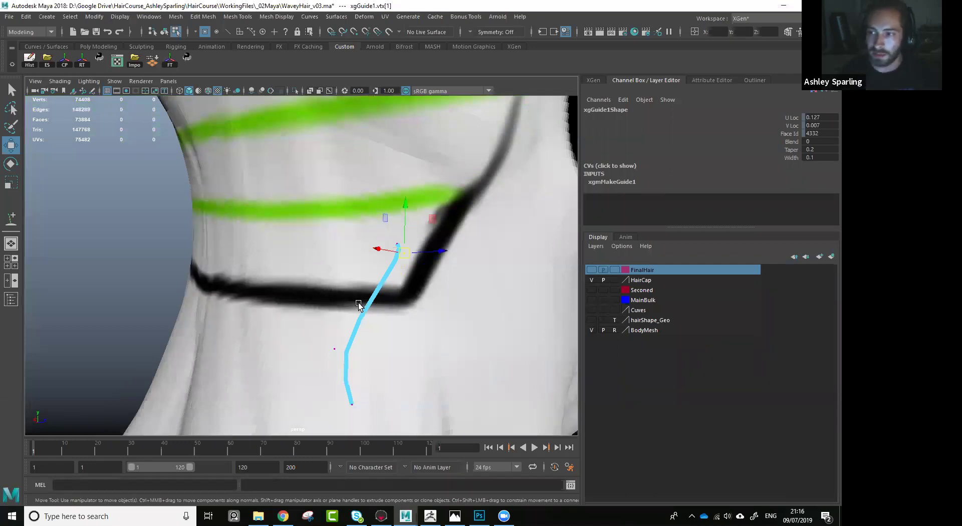
{"action": "left_click_drag", "start_coordinate": [365, 404], "coordinate": [423, 239], "text": "alt"}
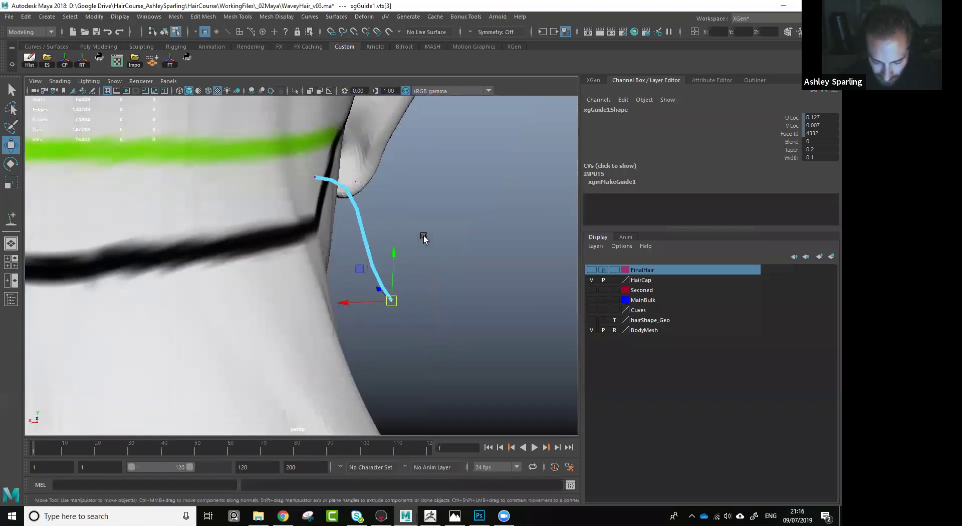
{"action": "left_click_drag", "start_coordinate": [362, 272], "coordinate": [373, 318]}
{"action": "left_click_drag", "start_coordinate": [385, 305], "coordinate": [360, 314]}
{"action": "left_click_drag", "start_coordinate": [392, 258], "coordinate": [361, 271]}
Smooth the upper bend of the guide with its remaining control points, return to object mode and deselect the guide.
{"action": "left_click_drag", "start_coordinate": [333, 203], "coordinate": [370, 171]}
{"action": "left_click_drag", "start_coordinate": [367, 190], "coordinate": [359, 213], "text": "alt"}
{"action": "left_click_drag", "start_coordinate": [354, 173], "coordinate": [346, 186]}
{"action": "left_click_drag", "start_coordinate": [340, 202], "coordinate": [376, 224], "text": "alt"}
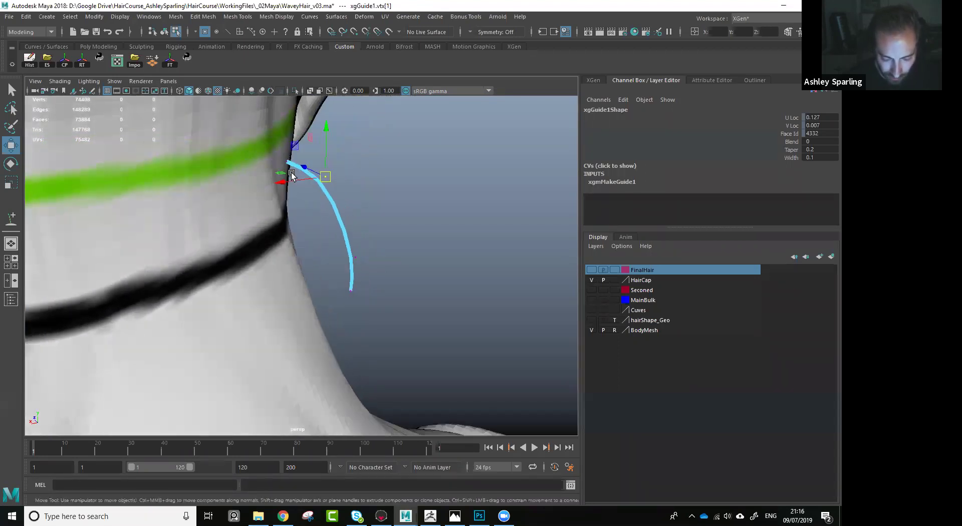
{"action": "left_click_drag", "start_coordinate": [399, 167], "coordinate": [317, 303]}
{"action": "left_click_drag", "start_coordinate": [342, 244], "coordinate": [337, 244]}
{"action": "left_click_drag", "start_coordinate": [461, 293], "coordinate": [346, 277], "text": "alt"}
{"action": "right_click_drag", "start_coordinate": [352, 279], "coordinate": [377, 256]}
{"action": "left_click", "coordinate": [504, 290]}
{"action": "right_click_drag", "start_coordinate": [349, 296], "coordinate": [321, 296], "text": "alt"}
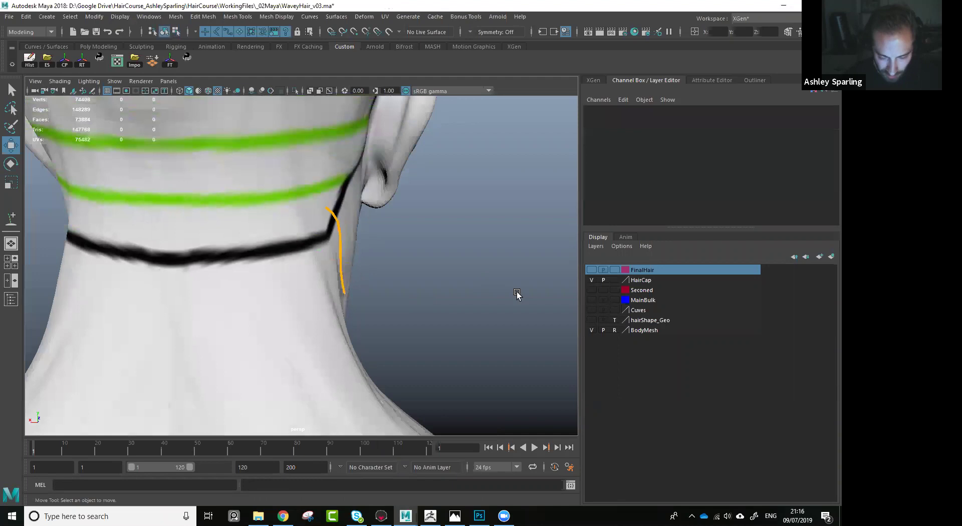
{"action": "left_click_drag", "start_coordinate": [516, 292], "coordinate": [523, 287], "text": "alt"}
Add a second guide on the hair cap at the centre of the nape, between the lowest green band and the hairline.
{"action": "left_click", "coordinate": [327, 194]}
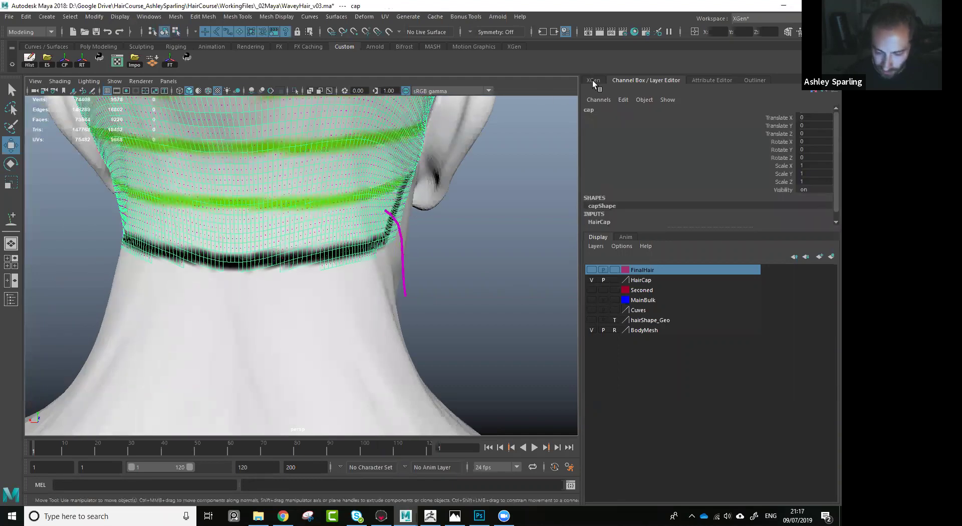
{"action": "left_click", "coordinate": [592, 80]}
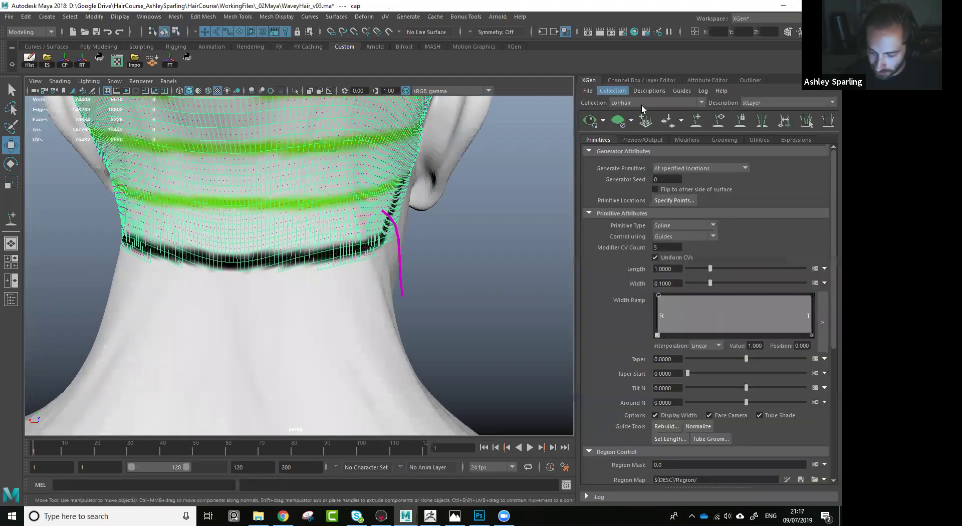
{"action": "left_click", "coordinate": [696, 121]}
{"action": "left_click_drag", "start_coordinate": [427, 232], "coordinate": [326, 230], "text": "alt"}
{"action": "middle_click_drag", "start_coordinate": [326, 230], "coordinate": [334, 221], "text": "alt"}
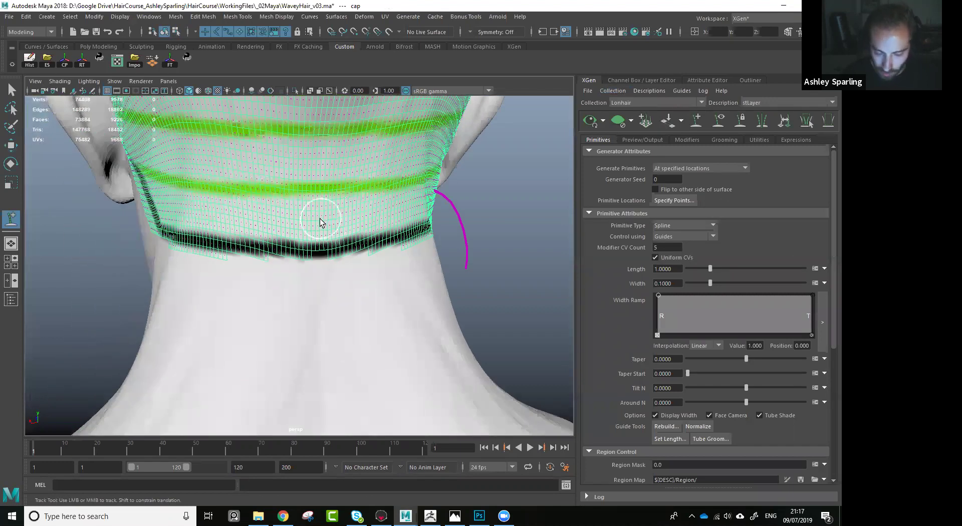
{"action": "left_click", "coordinate": [323, 218]}
{"action": "key", "text": "q"}
{"action": "left_click_drag", "start_coordinate": [285, 272], "coordinate": [385, 259], "text": "alt"}
{"action": "left_click_drag", "start_coordinate": [326, 249], "coordinate": [372, 254], "text": "alt"}
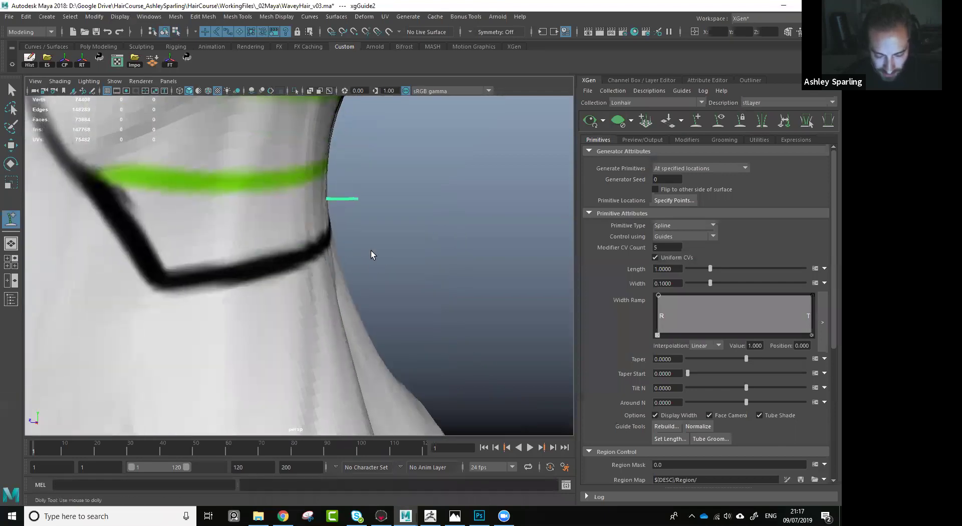
Switch the centre guide to control-point editing and bend its outer points down along the back of the neck.
{"action": "key", "text": "w"}
{"action": "right_click", "coordinate": [355, 199]}
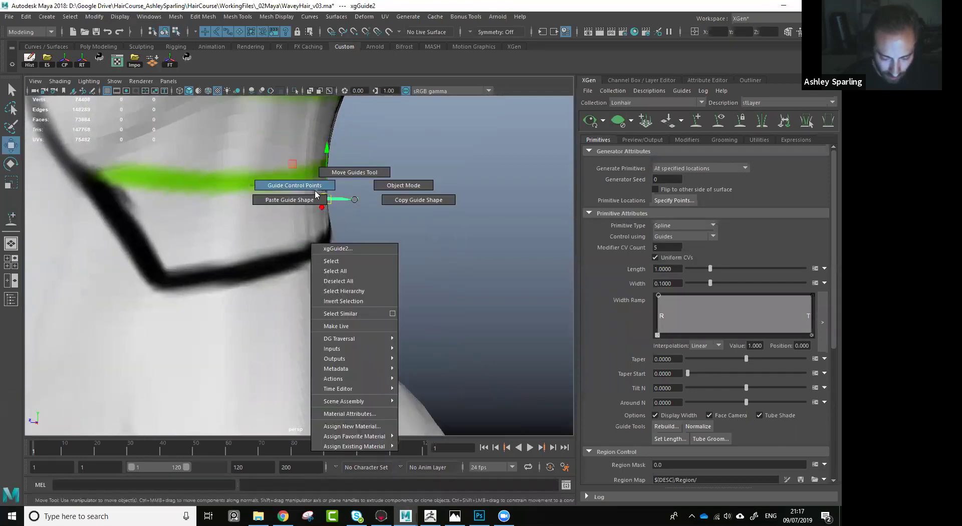
{"action": "right_click_drag", "start_coordinate": [310, 188], "coordinate": [310, 188]}
{"action": "left_click_drag", "start_coordinate": [372, 174], "coordinate": [353, 217]}
{"action": "middle_click_drag", "start_coordinate": [360, 221], "coordinate": [382, 297]}
{"action": "left_click", "coordinate": [364, 252]}
{"action": "left_click_drag", "start_coordinate": [358, 169], "coordinate": [337, 200]}
{"action": "middle_click_drag", "start_coordinate": [382, 232], "coordinate": [368, 247]}
{"action": "left_click_drag", "start_coordinate": [368, 247], "coordinate": [300, 273], "text": "alt"}
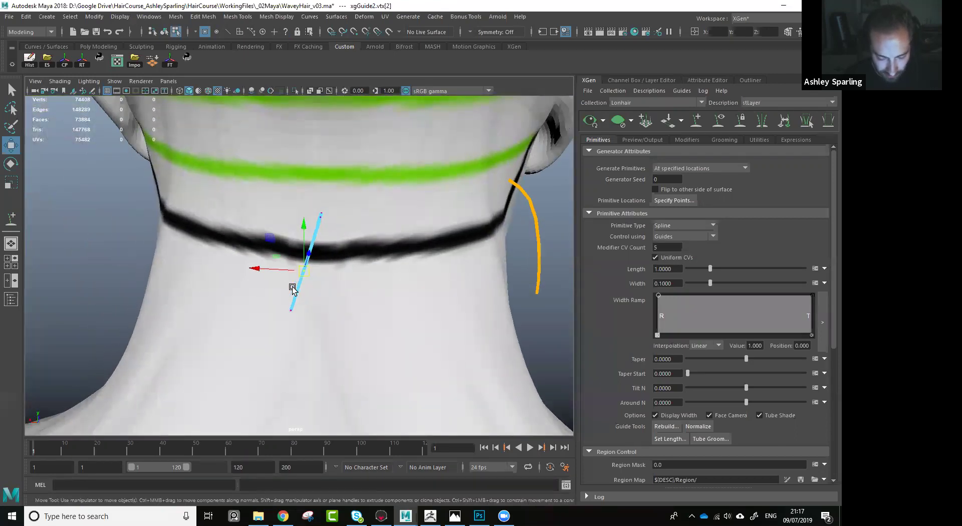
Adjust the centre guide's tip, middle and upper control points so it hangs nearly vertically with a slight wave.
{"action": "left_click_drag", "start_coordinate": [280, 306], "coordinate": [306, 322]}
{"action": "middle_click_drag", "start_coordinate": [305, 322], "coordinate": [326, 306]}
{"action": "left_click_drag", "start_coordinate": [323, 213], "coordinate": [315, 223]}
{"action": "middle_click_drag", "start_coordinate": [315, 223], "coordinate": [301, 255]}
{"action": "left_click_drag", "start_coordinate": [306, 261], "coordinate": [415, 266]}
{"action": "left_click_drag", "start_coordinate": [395, 254], "coordinate": [341, 199]}
{"action": "left_click_drag", "start_coordinate": [358, 244], "coordinate": [371, 258]}
{"action": "left_click_drag", "start_coordinate": [357, 293], "coordinate": [371, 266]}
{"action": "left_click_drag", "start_coordinate": [364, 283], "coordinate": [367, 292]}
{"action": "left_click_drag", "start_coordinate": [360, 239], "coordinate": [321, 276], "text": "alt"}
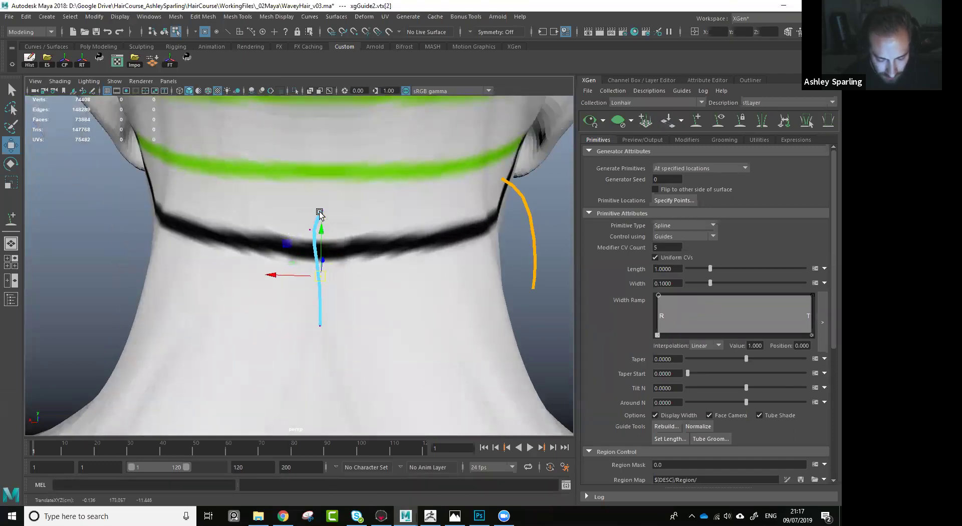
Leave control-point editing of the centre guide and select the guide at the side of the nape.
{"action": "right_click_drag", "start_coordinate": [320, 215], "coordinate": [533, 302]}
{"action": "key", "text": "F8"}
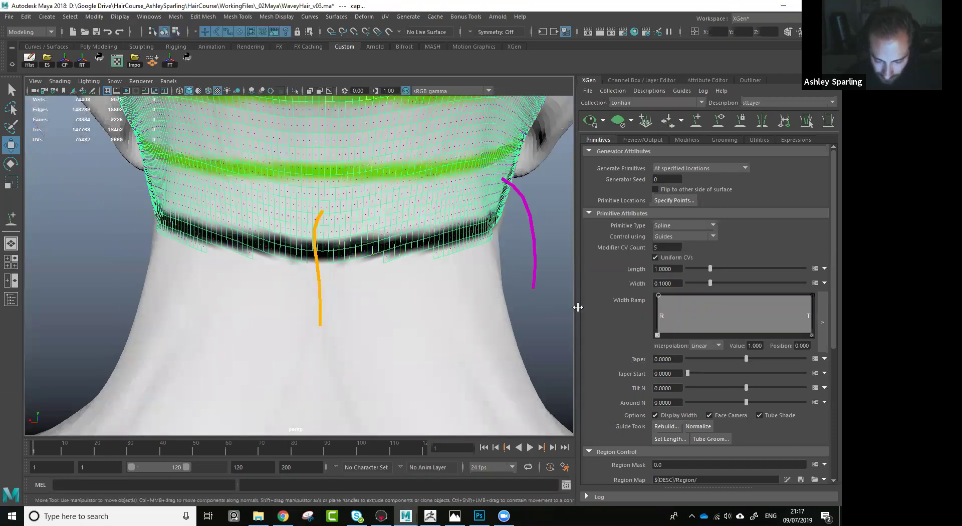
{"action": "left_click", "coordinate": [535, 261]}
Try to mirror the side guide to the opposite side of the head.
{"action": "right_click_drag", "start_coordinate": [498, 278], "coordinate": [459, 228], "text": "alt"}
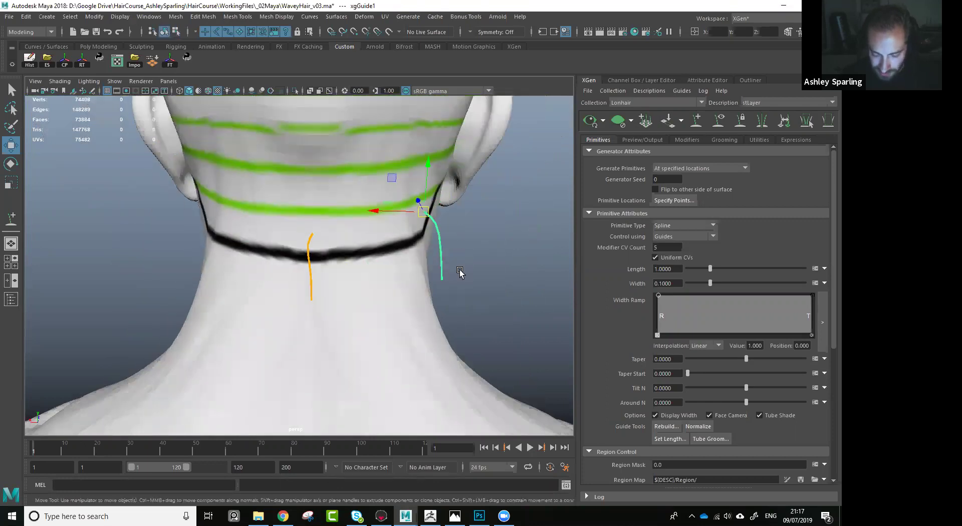
{"action": "left_click", "coordinate": [763, 122]}
{"action": "left_click_drag", "start_coordinate": [390, 225], "coordinate": [431, 263], "text": "alt"}
{"action": "left_click", "coordinate": [438, 254]}
{"action": "left_click", "coordinate": [441, 242]}
{"action": "left_click", "coordinate": [450, 236]}
{"action": "left_click", "coordinate": [438, 243]}
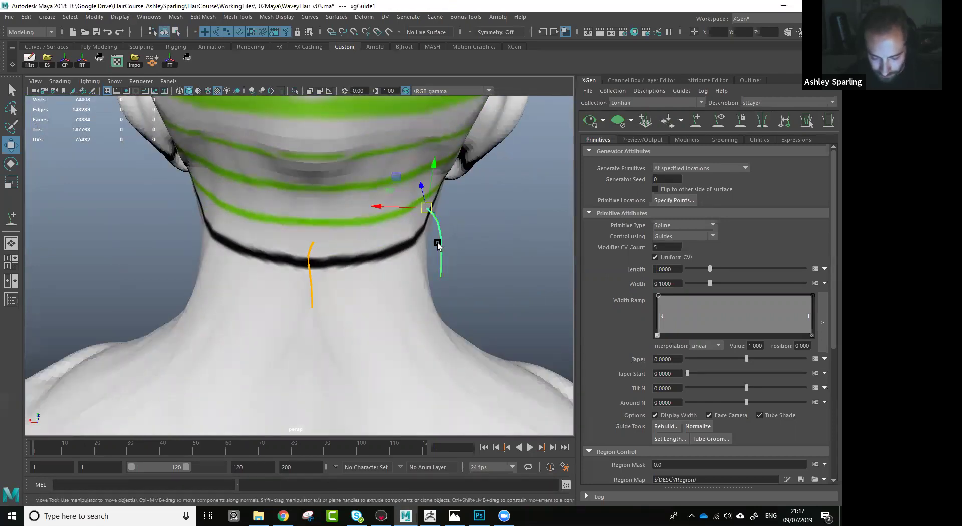
{"action": "left_click", "coordinate": [762, 123]}
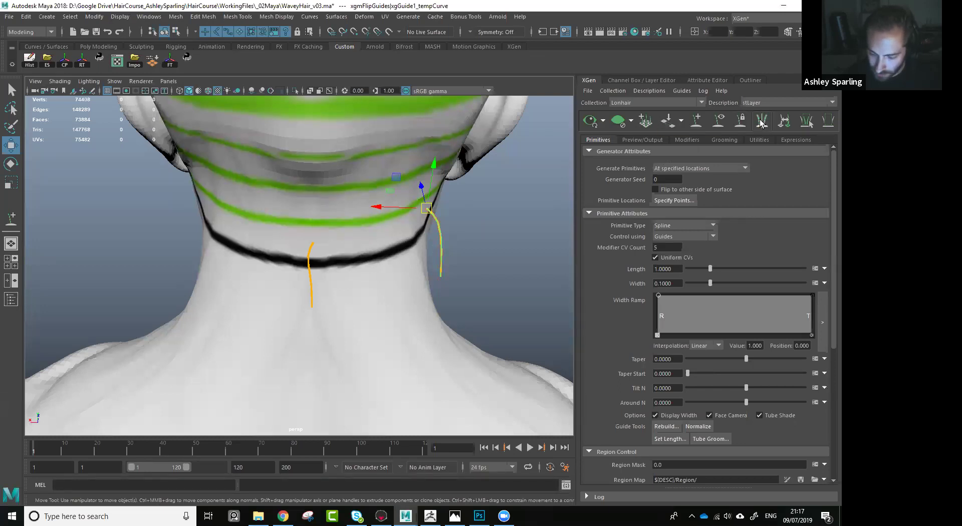
{"action": "scroll", "coordinate": [448, 231], "scroll_direction": "up", "scroll_amount": 2}
{"action": "left_click", "coordinate": [445, 218]}
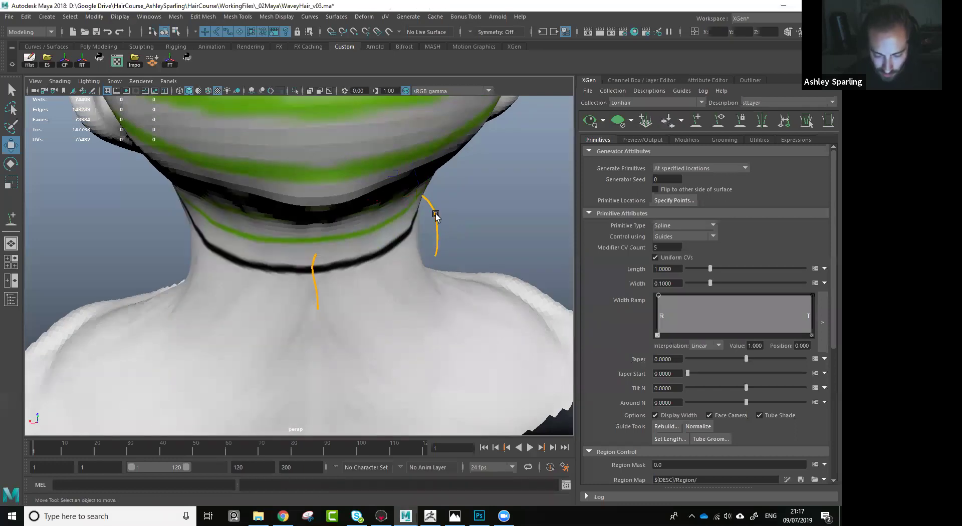
Try the guide mirroring again with the side guide and the centre guide selected.
{"action": "left_click", "coordinate": [436, 214]}
{"action": "left_click_drag", "start_coordinate": [350, 295], "coordinate": [344, 265], "text": "alt"}
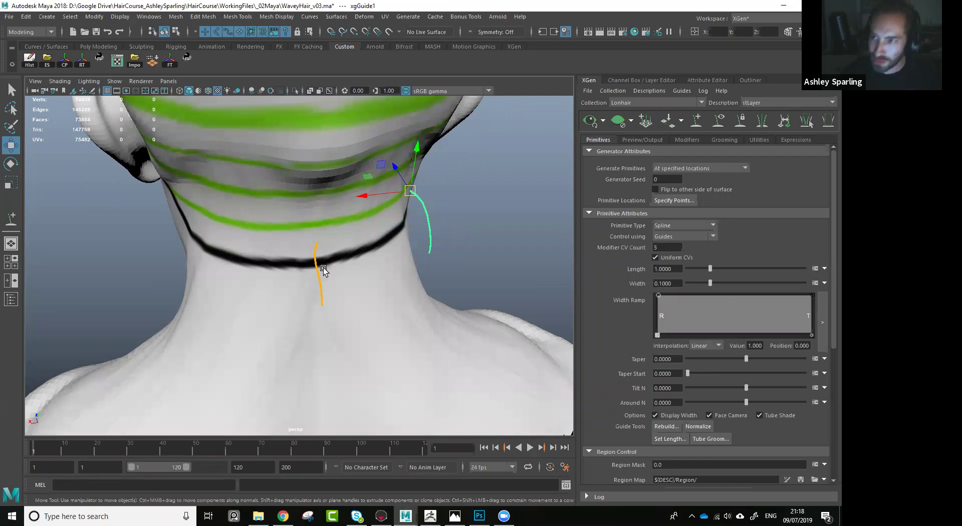
{"action": "left_click", "coordinate": [322, 292]}
{"action": "left_click", "coordinate": [762, 121]}
{"action": "mouse_move", "coordinate": [433, 213]}
{"action": "left_mouse_down", "text": "alt"}
{"action": "mouse_move", "coordinate": [361, 200]}
{"action": "mouse_move", "coordinate": [441, 209]}
{"action": "left_mouse_up", "text": "alt"}
Delete the side guide together with its leftover mirror curve, keeping only the centre guide.
{"action": "left_click", "coordinate": [435, 262]}
{"action": "key", "text": "Delete"}
{"action": "key", "text": "ctrl+z"}
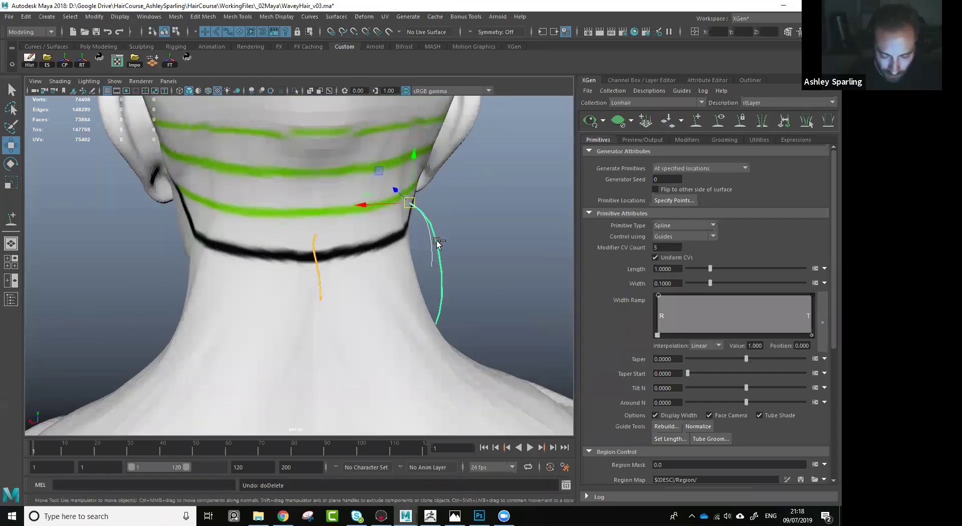
{"action": "mouse_move", "coordinate": [424, 270]}
{"action": "left_mouse_down", "text": "alt"}
{"action": "mouse_move", "coordinate": [407, 273]}
{"action": "mouse_move", "coordinate": [428, 269]}
{"action": "left_mouse_up", "text": "alt"}
{"action": "key", "text": "ctrl+z"}
{"action": "left_click_drag", "start_coordinate": [458, 227], "coordinate": [416, 257]}
{"action": "key", "text": "Delete"}
{"action": "key", "text": "Delete"}
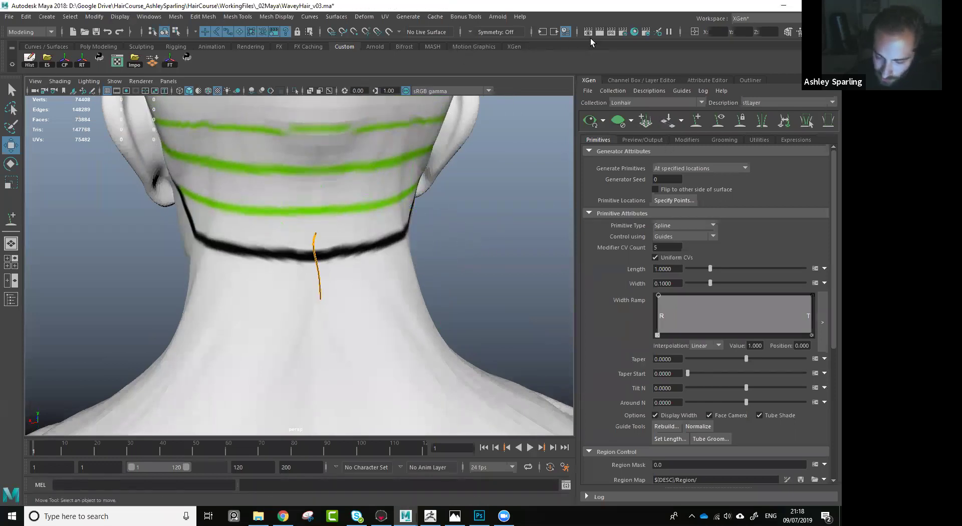
Delete the hidden groups from CU_Flyaway through Transition_R1 from the scene.
{"action": "left_click", "coordinate": [11, 299]}
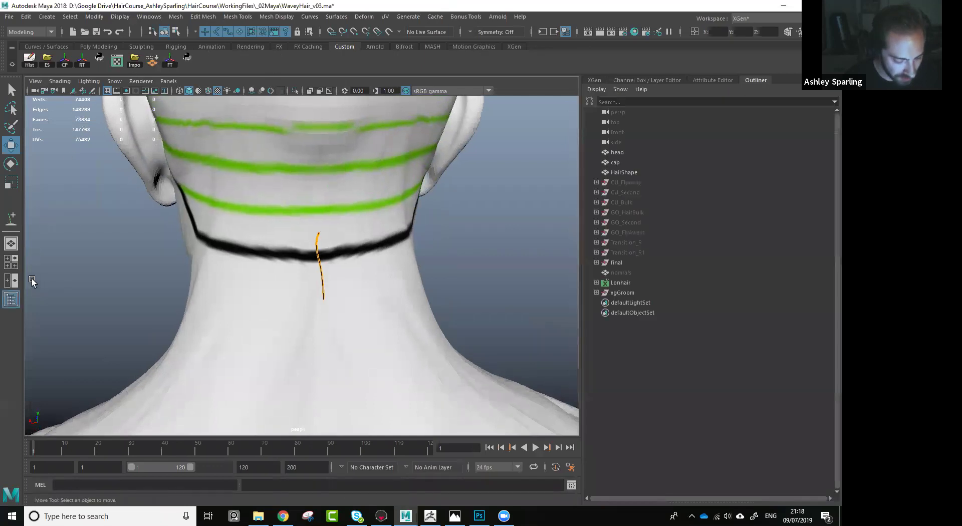
{"action": "left_click", "coordinate": [628, 182]}
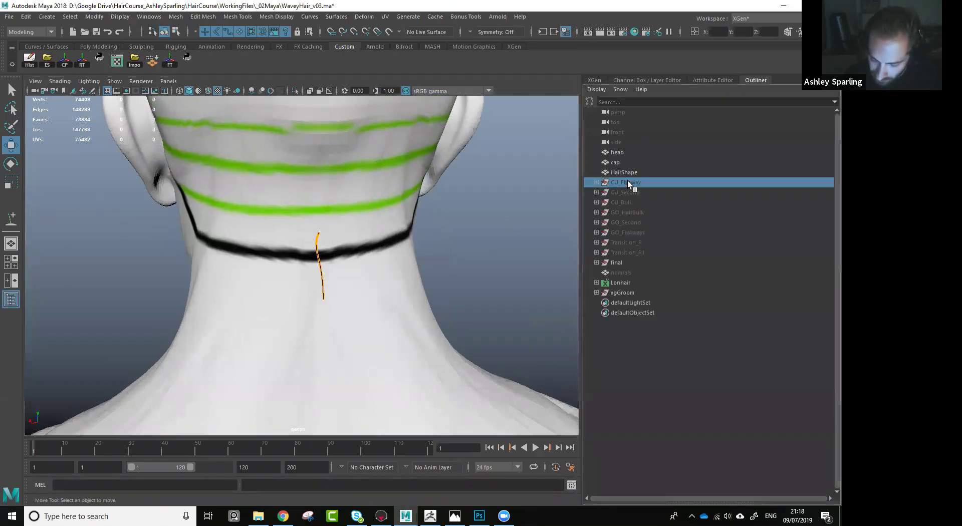
{"action": "left_click", "coordinate": [626, 252], "text": "shift"}
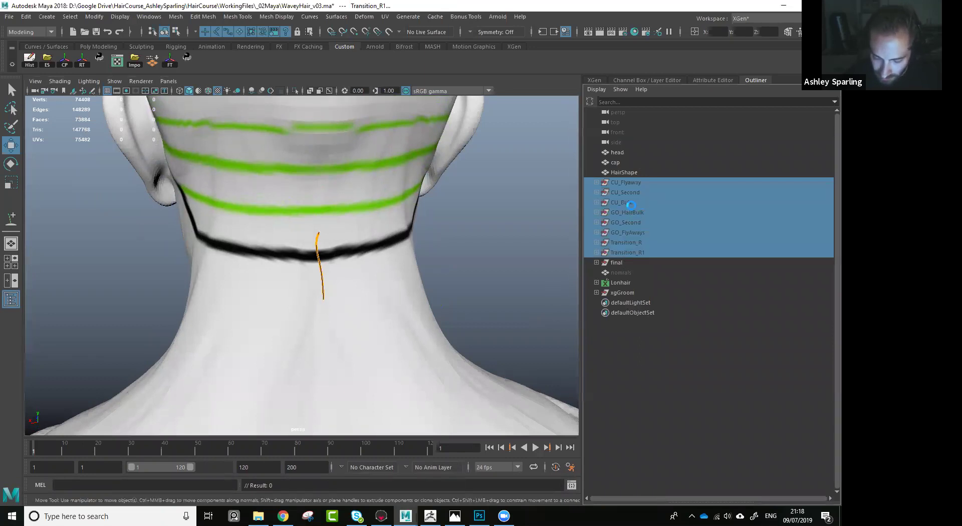
{"action": "key", "text": "Delete"}
Add a new guide on the cap at the side of the nape, between the lowest green band and the hairline.
{"action": "left_click", "coordinate": [377, 232]}
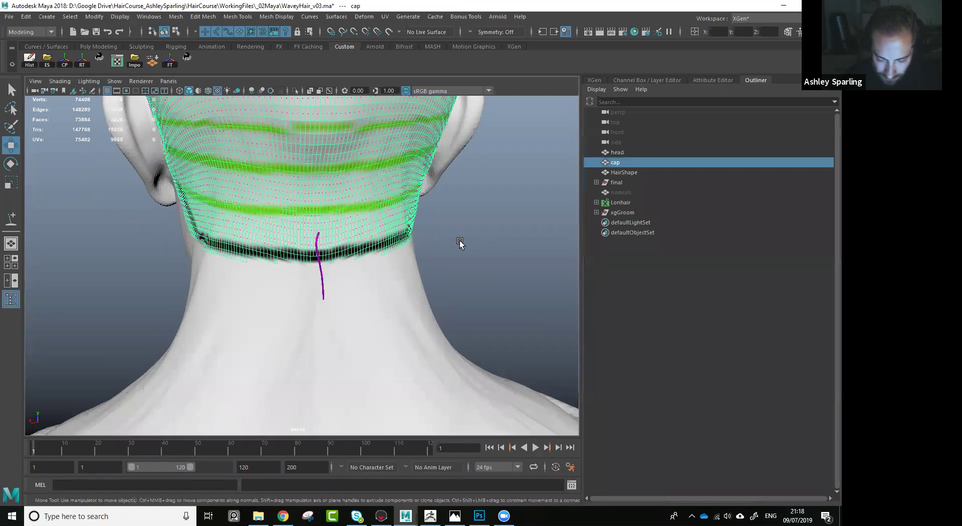
{"action": "left_click", "coordinate": [597, 81]}
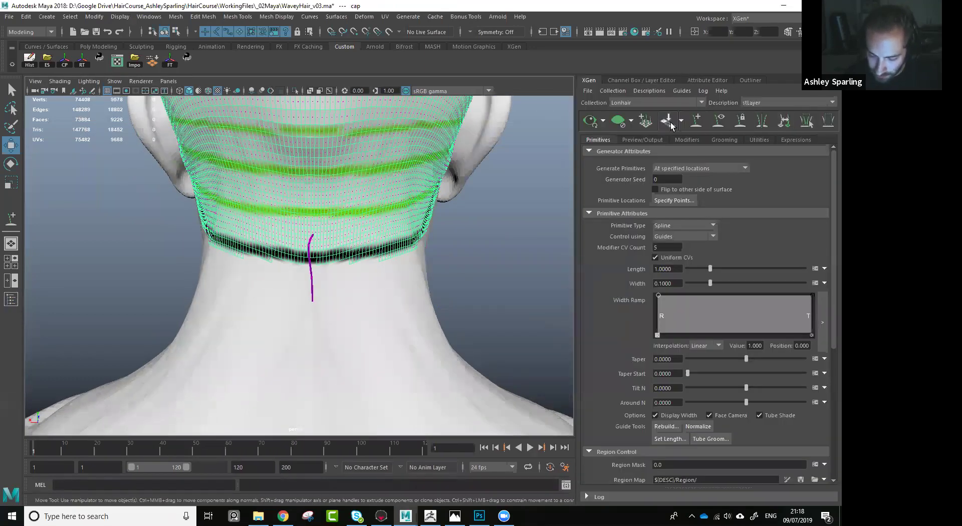
{"action": "left_click", "coordinate": [699, 124]}
{"action": "left_click_drag", "start_coordinate": [426, 231], "coordinate": [518, 318], "text": "alt"}
{"action": "key", "text": "w"}
Reshape the new side guide with its control points so it bends over and hangs down along the neck.
{"action": "right_click_drag", "start_coordinate": [396, 207], "coordinate": [330, 192]}
{"action": "left_click_drag", "start_coordinate": [439, 200], "coordinate": [417, 256]}
{"action": "mouse_move", "coordinate": [405, 200]}
{"action": "left_mouse_down"}
{"action": "mouse_move", "coordinate": [394, 248]}
{"action": "mouse_move", "coordinate": [398, 210]}
{"action": "mouse_move", "coordinate": [403, 245]}
{"action": "left_mouse_up"}
{"action": "left_click_drag", "start_coordinate": [409, 232], "coordinate": [411, 242]}
{"action": "left_click_drag", "start_coordinate": [431, 185], "coordinate": [325, 233]}
{"action": "left_click_drag", "start_coordinate": [425, 271], "coordinate": [406, 285]}
{"action": "left_click_drag", "start_coordinate": [456, 229], "coordinate": [423, 246]}
{"action": "mouse_move", "coordinate": [431, 296]}
{"action": "left_mouse_down"}
{"action": "mouse_move", "coordinate": [403, 334]}
{"action": "mouse_move", "coordinate": [408, 313]}
{"action": "mouse_move", "coordinate": [455, 269]}
{"action": "mouse_move", "coordinate": [419, 295]}
{"action": "left_mouse_up"}
{"action": "left_click_drag", "start_coordinate": [442, 268], "coordinate": [435, 265]}
Return the side guide to object mode and mirror it to the opposite side of the nape.
{"action": "right_click_drag", "start_coordinate": [428, 233], "coordinate": [519, 193]}
{"action": "left_click", "coordinate": [427, 244]}
{"action": "left_click", "coordinate": [762, 121]}
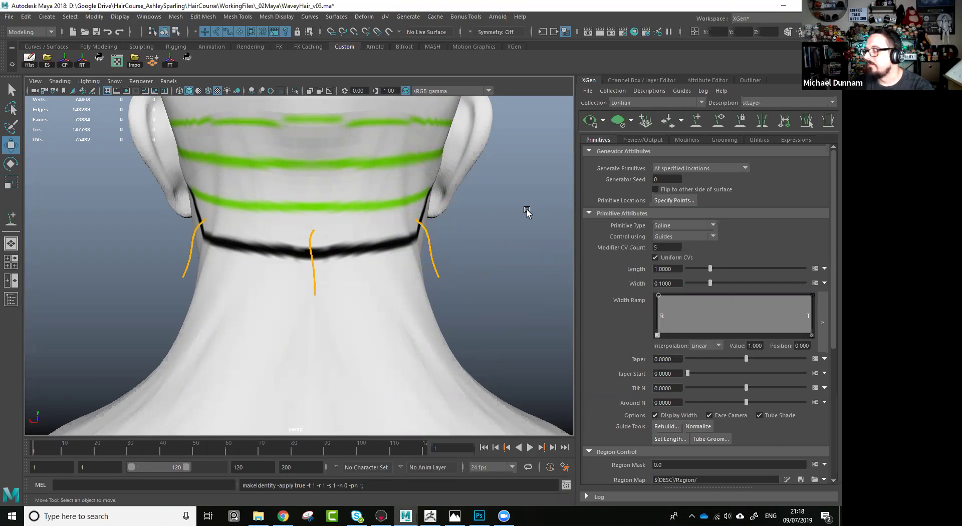
Examine the three nape guides from the back and from both sides.
{"action": "left_click_drag", "start_coordinate": [421, 294], "coordinate": [452, 294], "text": "alt"}
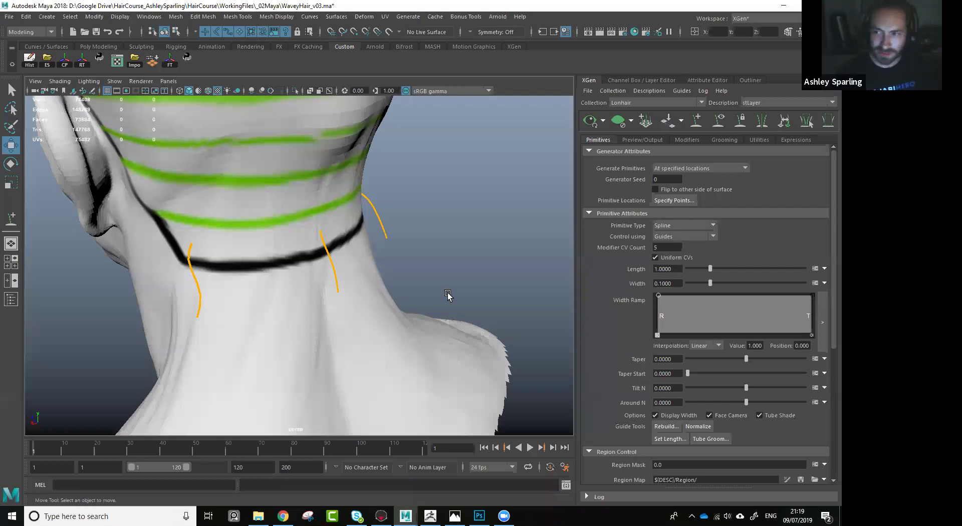
{"action": "left_click_drag", "start_coordinate": [404, 323], "coordinate": [401, 233], "text": "alt"}
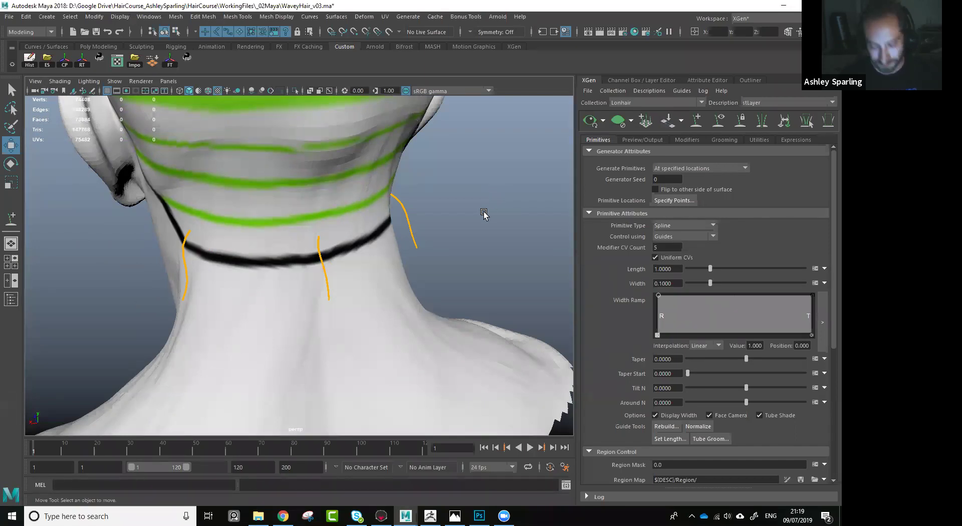
{"action": "left_click_drag", "start_coordinate": [430, 215], "coordinate": [428, 259], "text": "alt"}
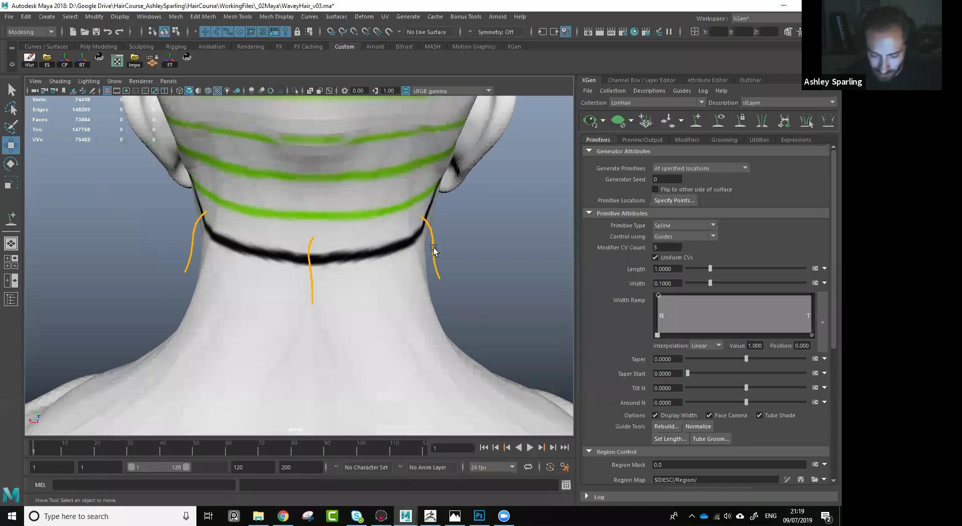
{"action": "right_click_drag", "start_coordinate": [441, 196], "coordinate": [452, 225], "text": "alt"}
{"action": "left_click", "coordinate": [451, 231]}
{"action": "left_click", "coordinate": [314, 281]}
{"action": "key", "text": "f"}
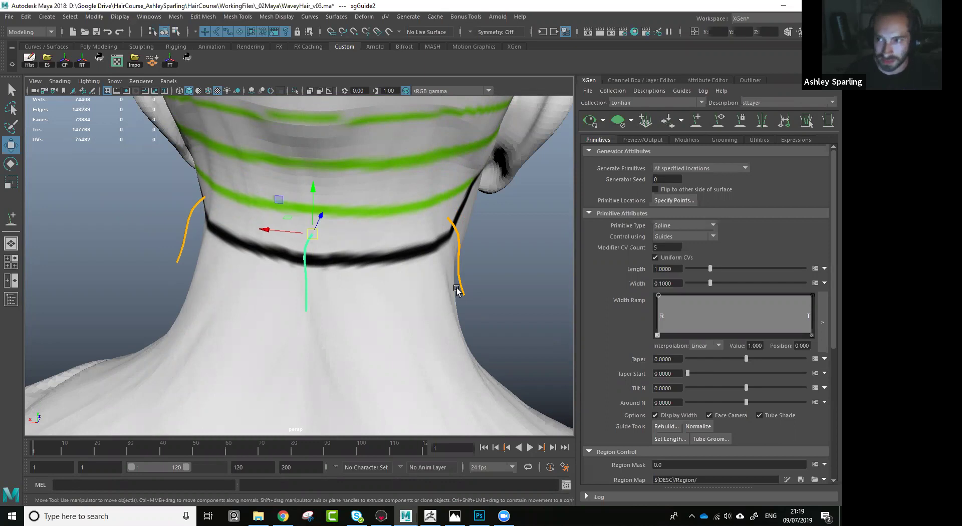
Add a guide on the cap midway between the centre guide and the side guide, just above the hairline.
{"action": "left_click", "coordinate": [447, 187]}
{"action": "left_click", "coordinate": [696, 120]}
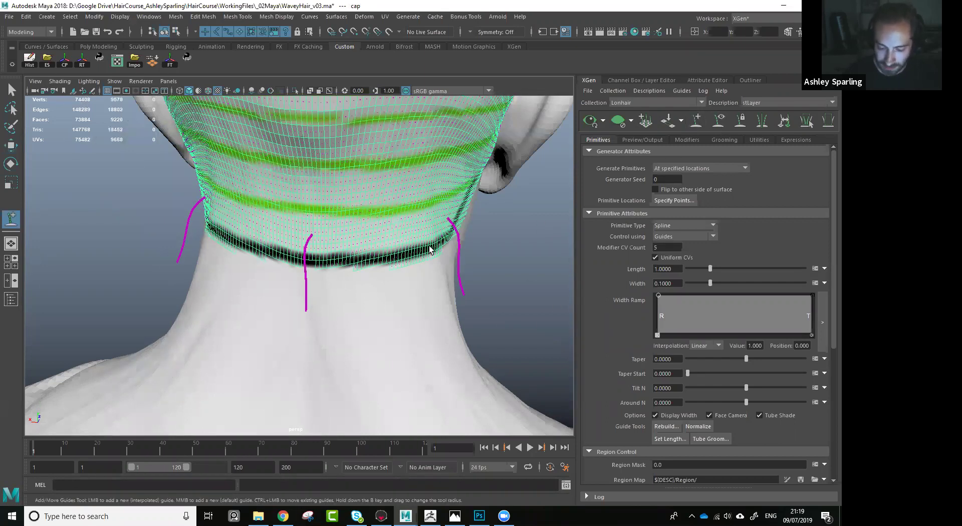
{"action": "left_click_drag", "start_coordinate": [380, 234], "coordinate": [363, 232], "text": "alt"}
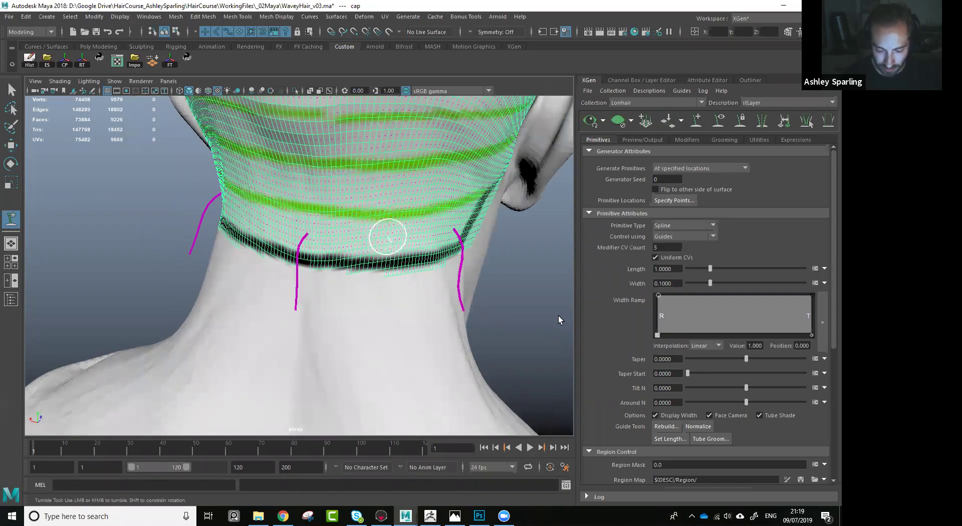
{"action": "left_click", "coordinate": [388, 238]}
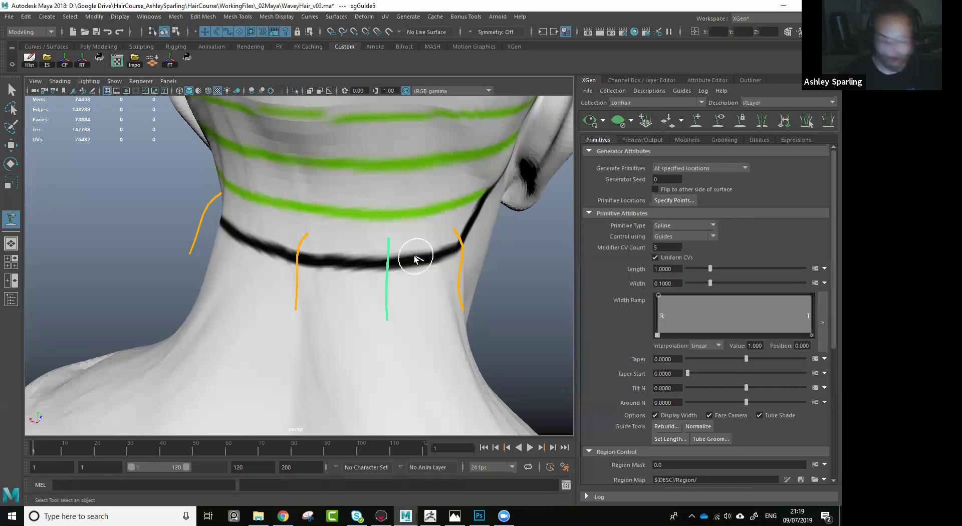
Mirror the intermediate nape guide to the opposite half of the head.
{"action": "left_click_drag", "start_coordinate": [415, 254], "coordinate": [431, 258], "text": "alt"}
{"action": "key", "text": "w"}
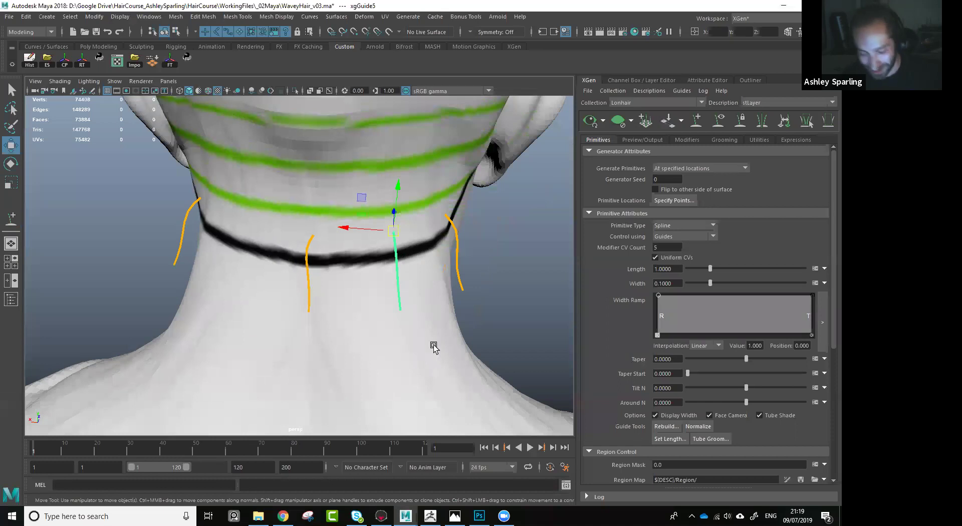
{"action": "left_click", "coordinate": [402, 213]}
{"action": "left_click_drag", "start_coordinate": [471, 228], "coordinate": [450, 231], "text": "alt"}
{"action": "right_click_drag", "start_coordinate": [451, 231], "coordinate": [415, 247], "text": "alt"}
{"action": "mouse_move", "coordinate": [415, 247]}
{"action": "left_mouse_down", "text": "alt"}
{"action": "mouse_move", "coordinate": [422, 254]}
{"action": "mouse_move", "coordinate": [407, 255]}
{"action": "left_mouse_up", "text": "alt"}
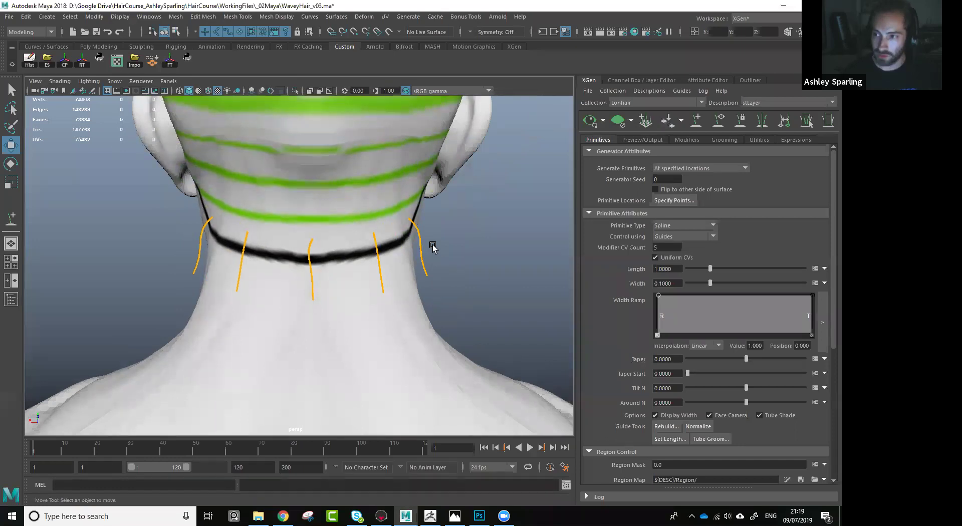
Add a guide behind the ear, just above the end of the lowest green band.
{"action": "left_click_drag", "start_coordinate": [428, 262], "coordinate": [444, 247], "text": "alt"}
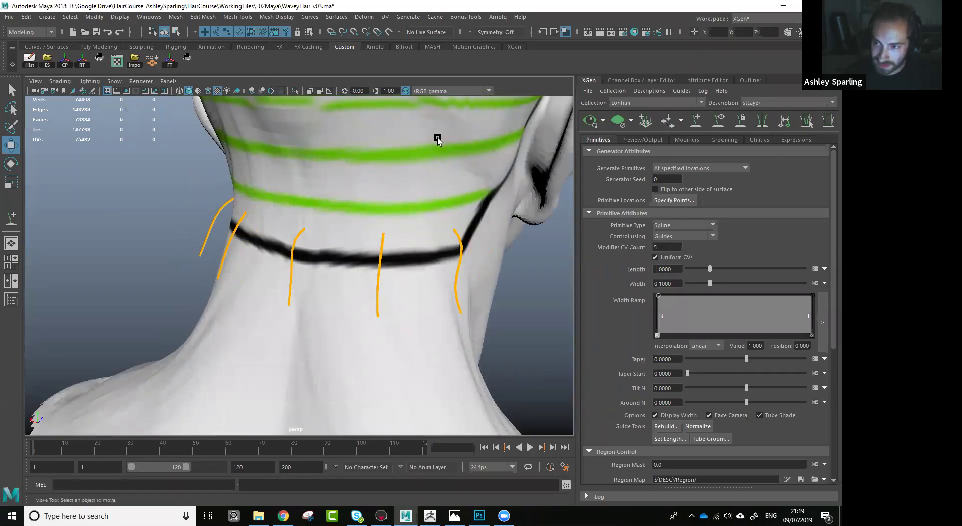
{"action": "left_click", "coordinate": [699, 121]}
{"action": "left_click_drag", "start_coordinate": [462, 215], "coordinate": [415, 208], "text": "alt"}
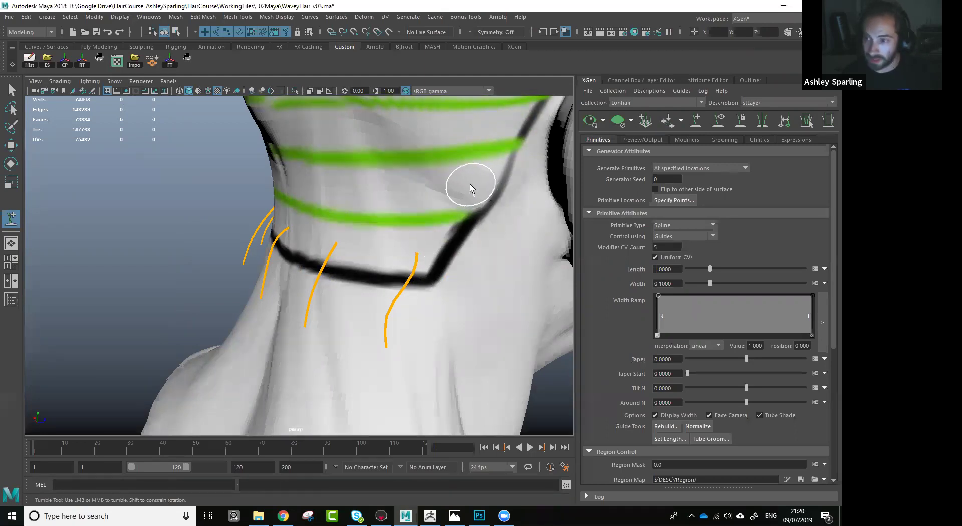
{"action": "left_click", "coordinate": [470, 308]}
{"action": "left_click_drag", "start_coordinate": [427, 307], "coordinate": [505, 305], "text": "alt"}
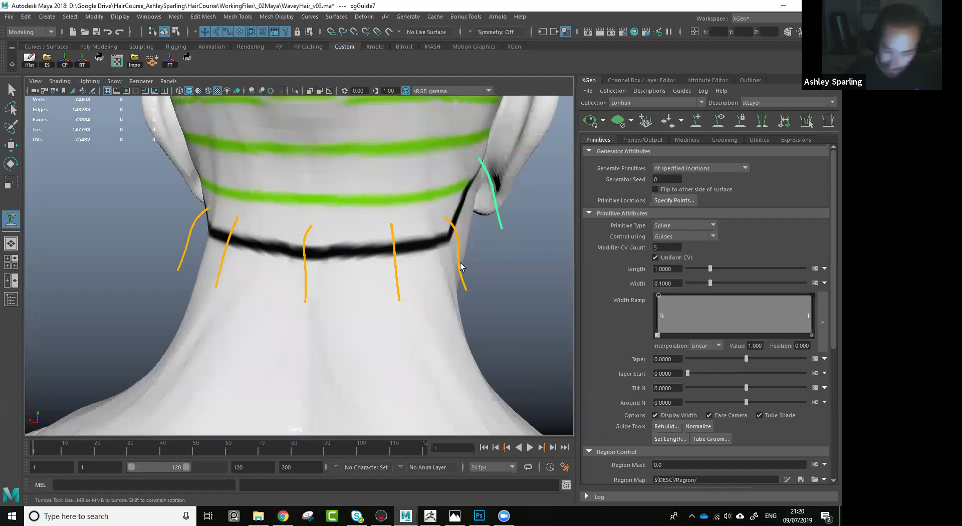
Scale up the guide behind the ear to make it longer.
{"action": "key", "text": "w"}
{"action": "key", "text": "e"}
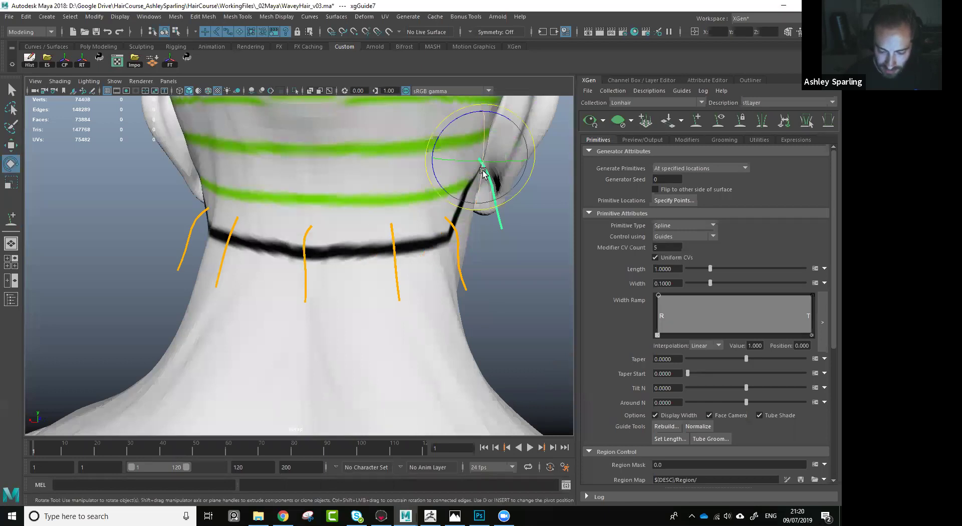
{"action": "key", "text": "r"}
{"action": "left_click_drag", "start_coordinate": [479, 158], "coordinate": [510, 143]}
{"action": "left_click_drag", "start_coordinate": [510, 143], "coordinate": [432, 243], "text": "alt"}
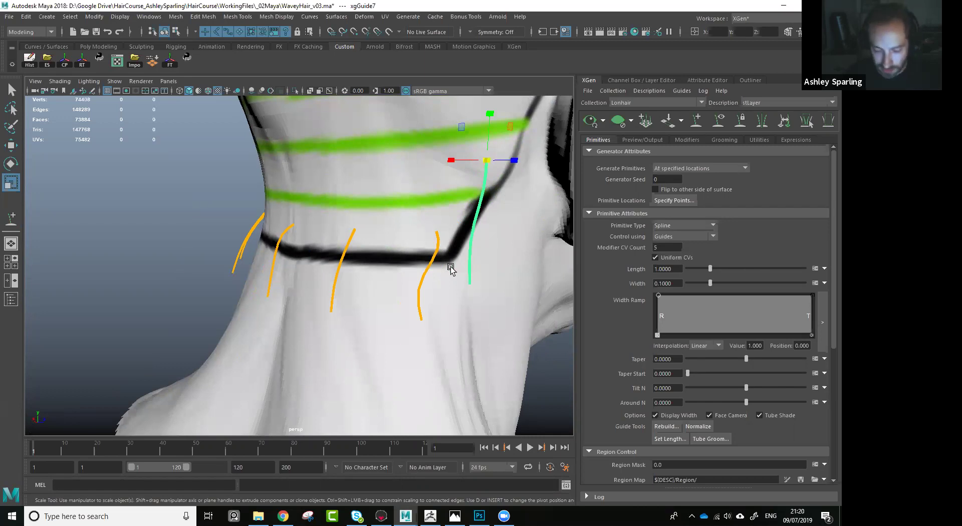
Add two more guides above the lowest green band, spaced from the ear guide towards the centre of the nape.
{"action": "left_click_drag", "start_coordinate": [438, 269], "coordinate": [477, 256], "text": "alt"}
{"action": "left_click", "coordinate": [696, 122]}
{"action": "left_click_drag", "start_coordinate": [473, 176], "coordinate": [451, 209], "text": "alt"}
{"action": "scroll", "coordinate": [450, 209], "scroll_direction": "up", "scroll_amount": 1}
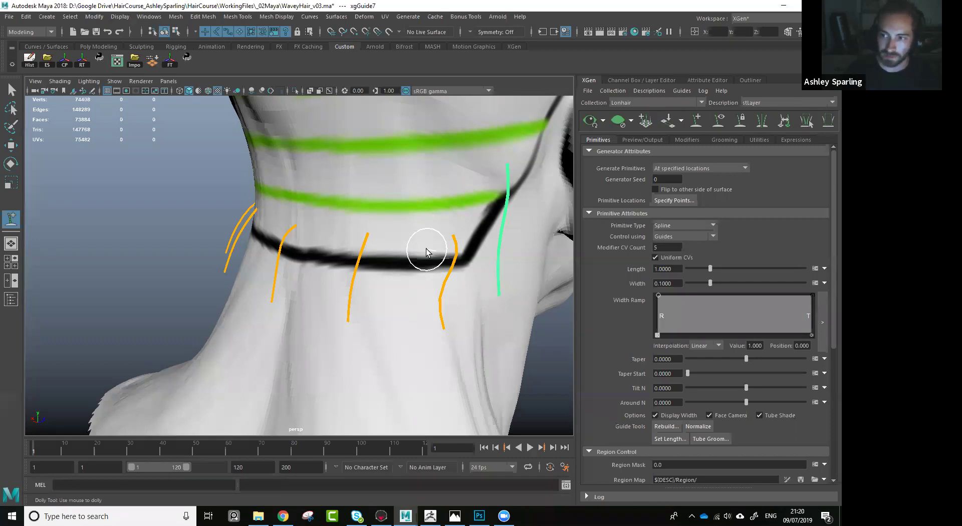
{"action": "left_click", "coordinate": [417, 179]}
{"action": "left_click_drag", "start_coordinate": [399, 307], "coordinate": [361, 178], "text": "alt"}
{"action": "left_click", "coordinate": [351, 177]}
{"action": "mouse_move", "coordinate": [382, 279]}
{"action": "left_mouse_down", "text": "alt"}
{"action": "mouse_move", "coordinate": [455, 279]}
{"action": "mouse_move", "coordinate": [412, 216]}
{"action": "left_mouse_up", "text": "alt"}
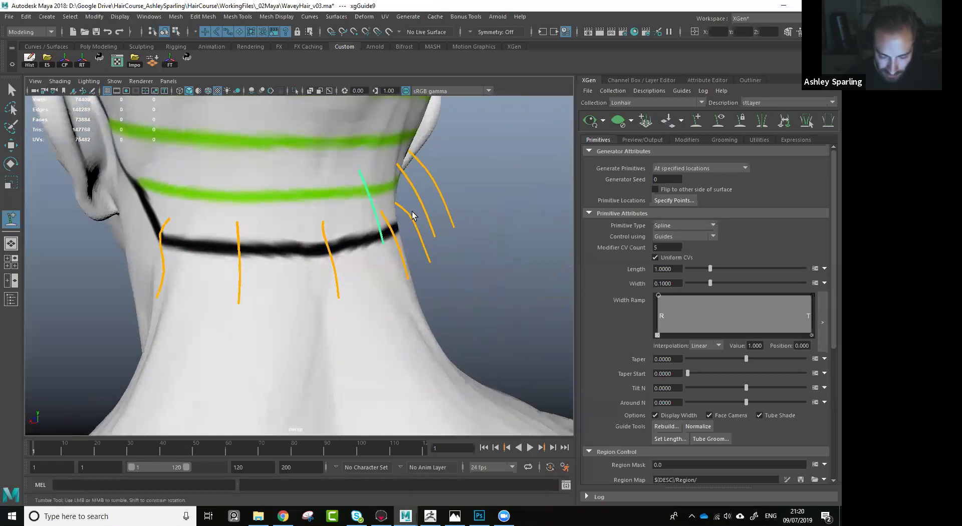
Scale up the two new guides above the lowest green band so they hang below the hairline.
{"action": "key", "text": "w"}
{"action": "left_click", "coordinate": [419, 203]}
{"action": "key", "text": "r"}
{"action": "left_click_drag", "start_coordinate": [399, 163], "coordinate": [350, 230]}
{"action": "left_click_drag", "start_coordinate": [470, 322], "coordinate": [500, 295], "text": "alt"}
Select the three guides above the lowest green band and mirror them to the opposite side of the head.
{"action": "left_click", "coordinate": [498, 187], "text": "shift"}
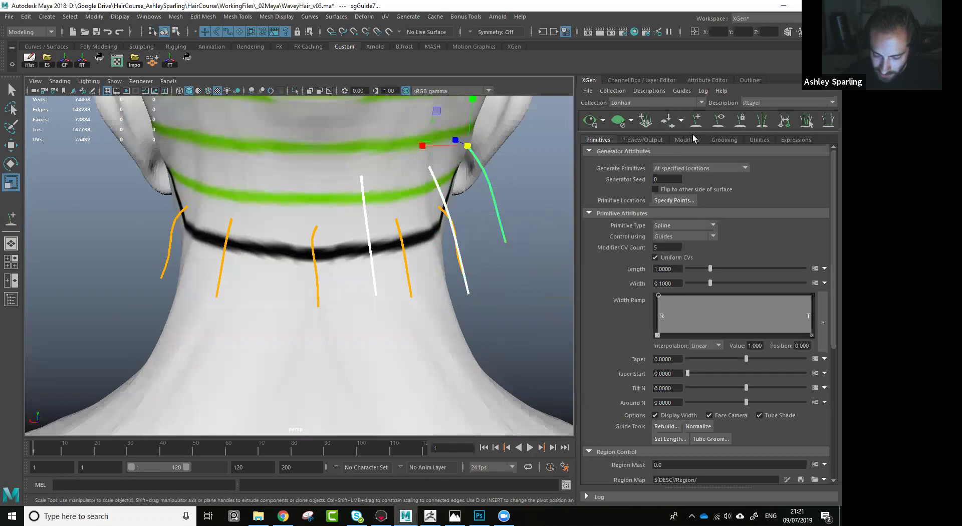
{"action": "left_click", "coordinate": [488, 271]}
{"action": "left_click_drag", "start_coordinate": [414, 260], "coordinate": [324, 191], "text": "alt"}
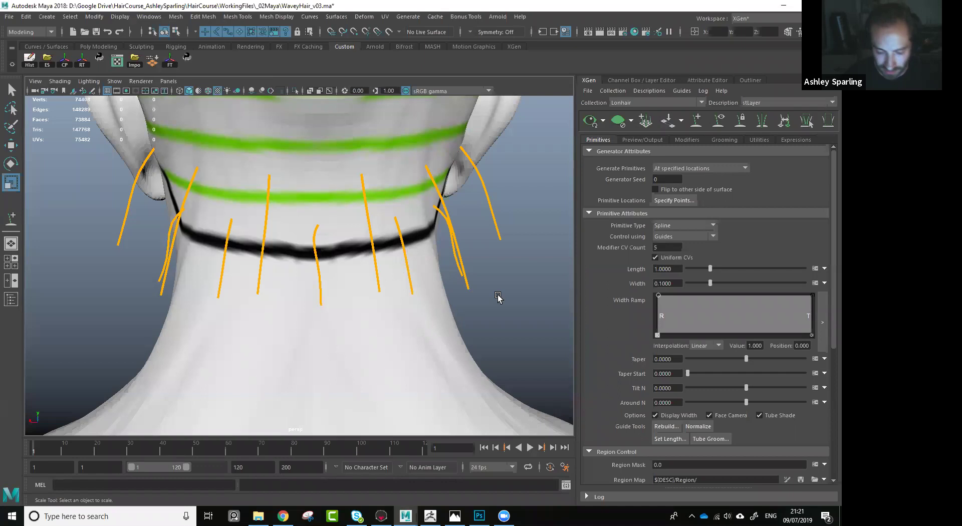
Add a guide near the centre of the nape, just above the lowest green band.
{"action": "left_click", "coordinate": [697, 121]}
{"action": "left_click", "coordinate": [335, 181]}
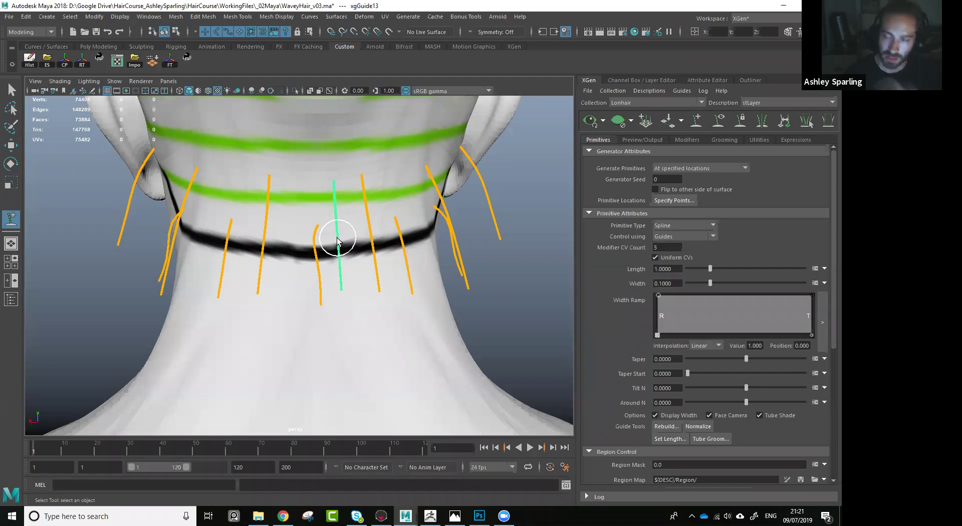
{"action": "left_click_drag", "start_coordinate": [355, 277], "coordinate": [396, 288], "text": "alt"}
{"action": "key", "text": "w"}
Select the row of guides above the lowest green band and set up the Sculpt Guides tool with a larger brush radius.
{"action": "left_click_drag", "start_coordinate": [337, 308], "coordinate": [444, 300], "text": "alt"}
{"action": "scroll", "coordinate": [352, 309], "scroll_direction": "down", "scroll_amount": 3}
{"action": "left_click_drag", "start_coordinate": [352, 309], "coordinate": [306, 324], "text": "alt"}
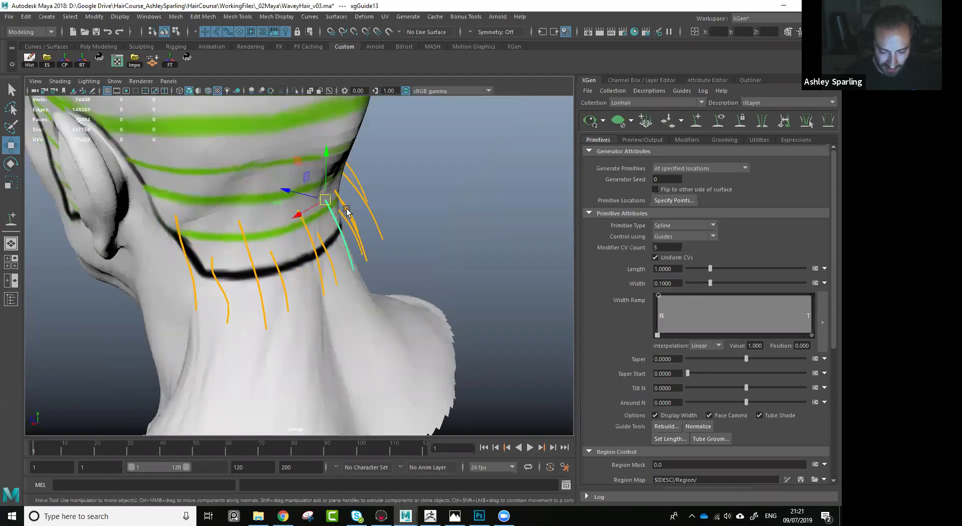
{"action": "left_click_drag", "start_coordinate": [244, 236], "coordinate": [284, 209], "text": "alt"}
{"action": "left_click", "coordinate": [275, 207]}
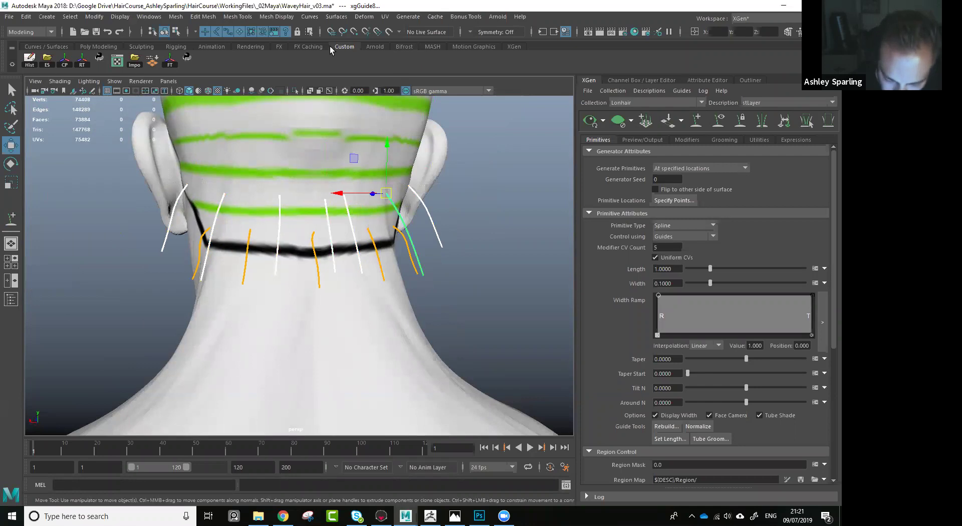
{"action": "left_click", "coordinate": [512, 46]}
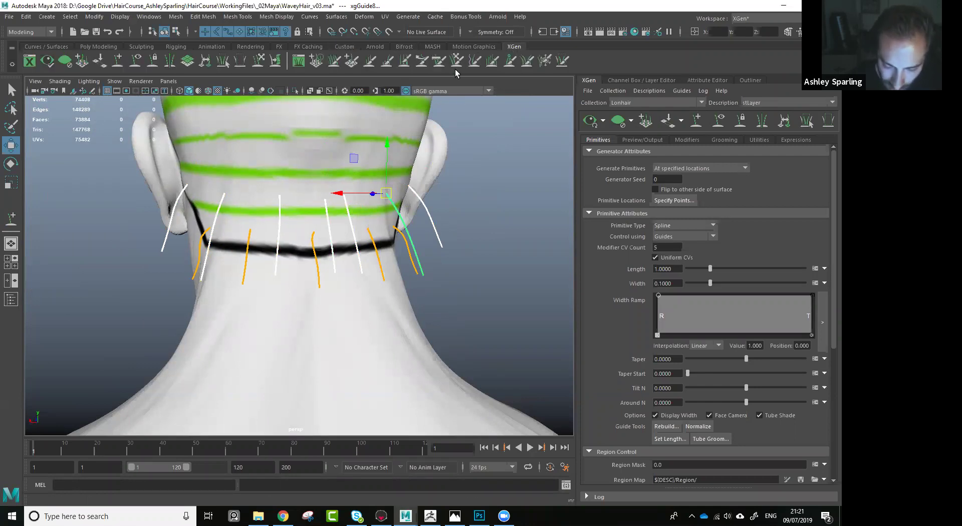
{"action": "left_click_drag", "start_coordinate": [466, 140], "coordinate": [445, 125], "text": "alt"}
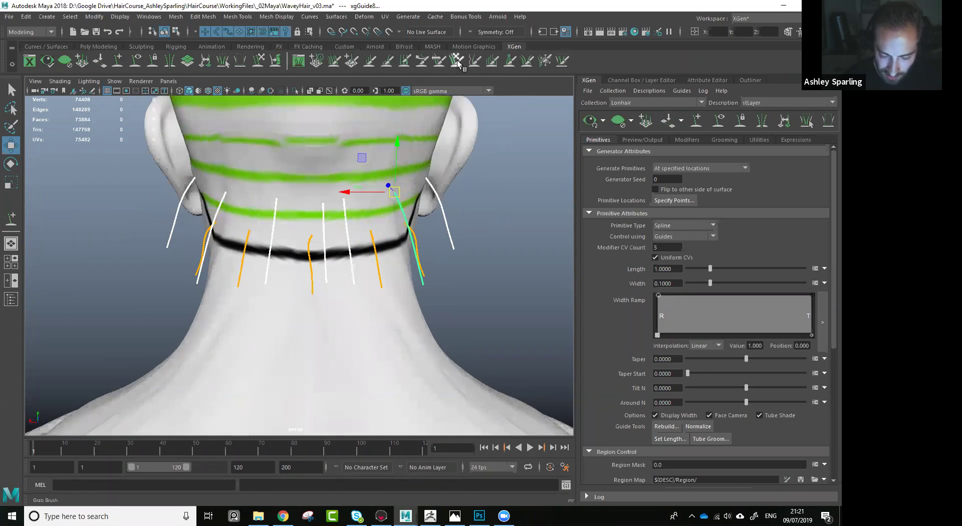
{"action": "left_click", "coordinate": [260, 63]}
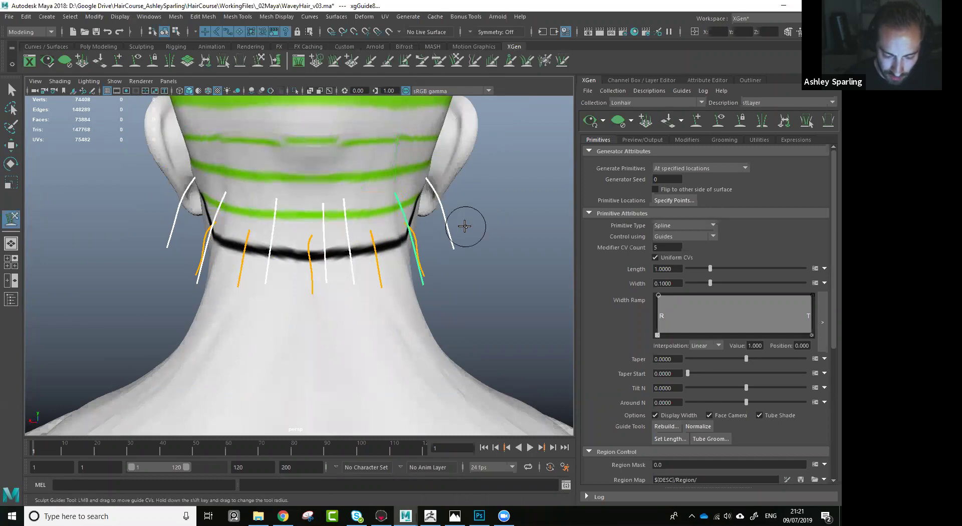
{"action": "left_click_drag", "start_coordinate": [465, 224], "coordinate": [436, 241], "text": "alt"}
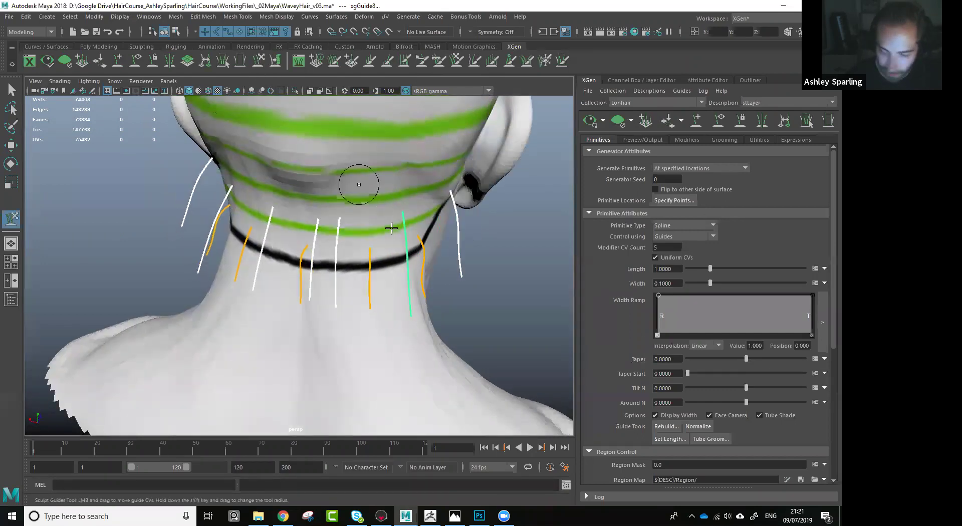
{"action": "left_click_drag", "start_coordinate": [437, 216], "coordinate": [462, 201], "text": "shift"}
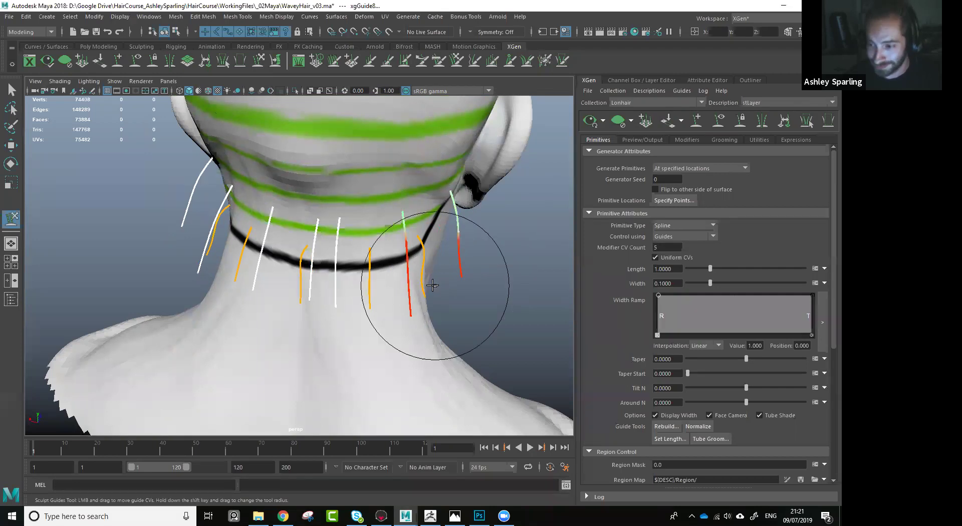
Sculpt the selected row of guides so their lower halves curve in towards the neck on both sides and at the centre.
{"action": "mouse_move", "coordinate": [464, 284]}
{"action": "left_mouse_down", "text": "alt"}
{"action": "mouse_move", "coordinate": [455, 299]}
{"action": "mouse_move", "coordinate": [393, 229]}
{"action": "mouse_move", "coordinate": [369, 247]}
{"action": "left_mouse_up", "text": "alt"}
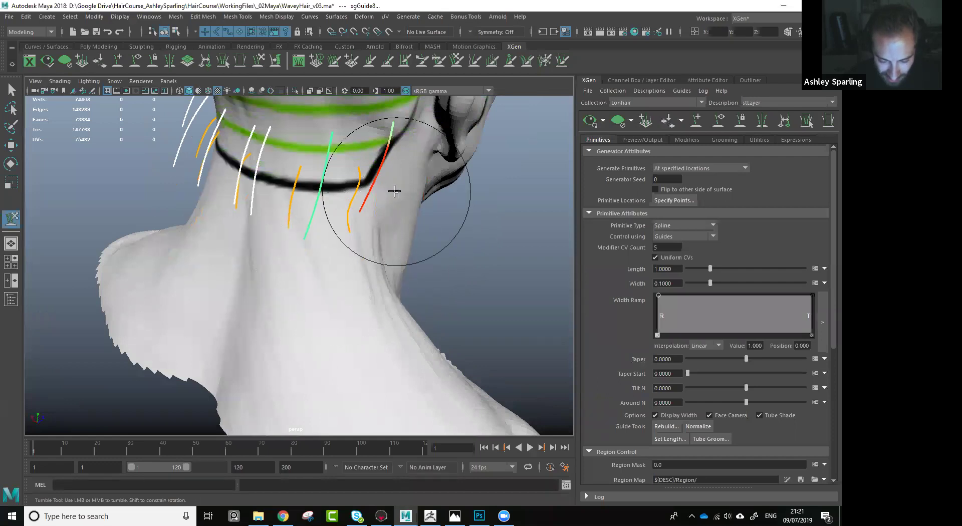
{"action": "mouse_move", "coordinate": [318, 279]}
{"action": "left_mouse_down", "text": "alt"}
{"action": "mouse_move", "coordinate": [322, 300]}
{"action": "mouse_move", "coordinate": [151, 262]}
{"action": "left_mouse_up", "text": "alt"}
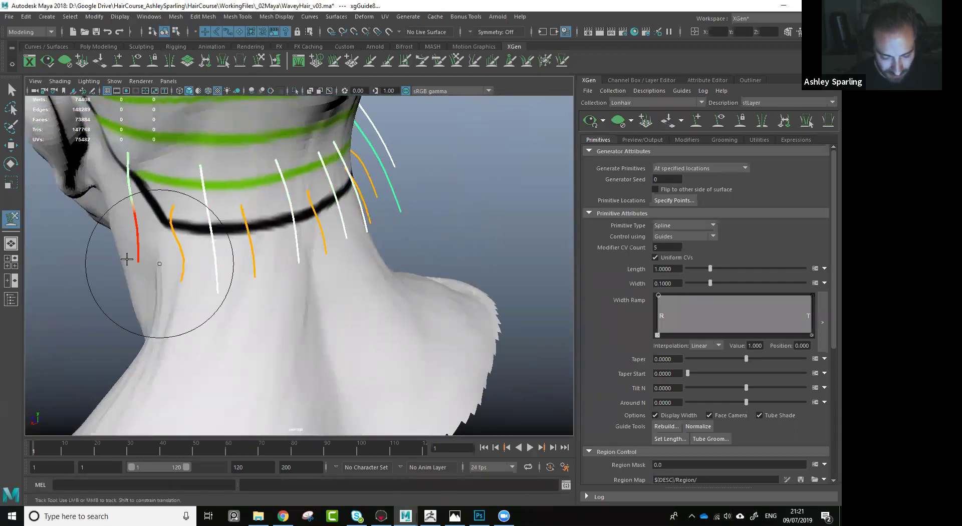
{"action": "left_click_drag", "start_coordinate": [333, 254], "coordinate": [233, 251], "text": "alt"}
{"action": "key", "text": "b"}
{"action": "mouse_move", "coordinate": [246, 165]}
{"action": "left_mouse_down"}
{"action": "mouse_move", "coordinate": [197, 170]}
{"action": "mouse_move", "coordinate": [217, 152]}
{"action": "left_mouse_up"}
{"action": "left_click_drag", "start_coordinate": [224, 234], "coordinate": [231, 234]}
{"action": "left_click_drag", "start_coordinate": [276, 170], "coordinate": [271, 168]}
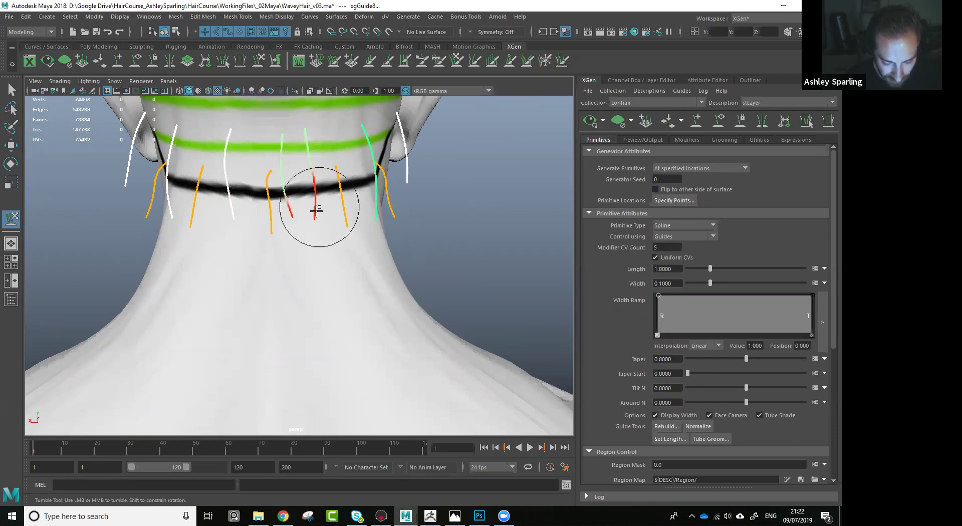
{"action": "mouse_move", "coordinate": [421, 266]}
{"action": "left_mouse_down", "text": "alt"}
{"action": "mouse_move", "coordinate": [411, 279]}
{"action": "mouse_move", "coordinate": [339, 212]}
{"action": "mouse_move", "coordinate": [273, 247]}
{"action": "mouse_move", "coordinate": [230, 233]}
{"action": "mouse_move", "coordinate": [243, 208]}
{"action": "left_mouse_up", "text": "alt"}
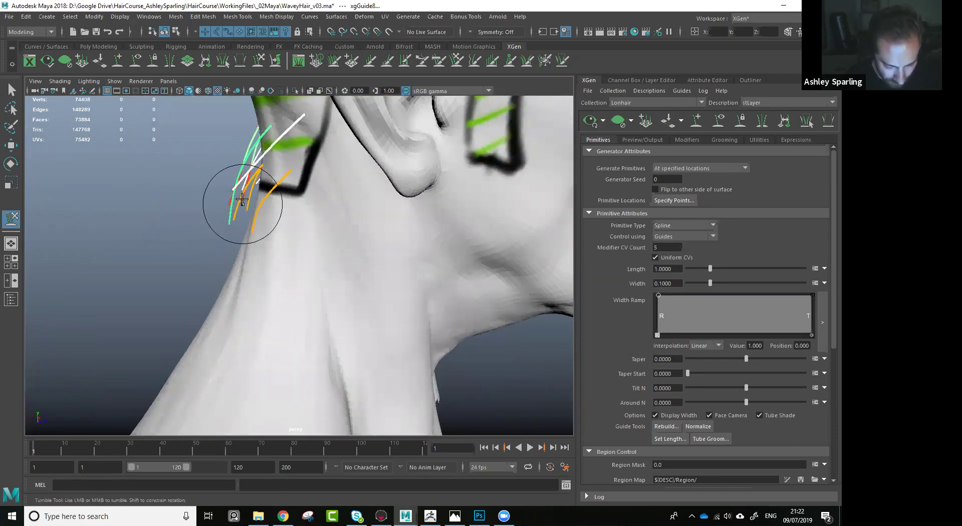
{"action": "left_click_drag", "start_coordinate": [294, 230], "coordinate": [328, 231], "text": "alt"}
{"action": "left_click_drag", "start_coordinate": [314, 285], "coordinate": [421, 273], "text": "alt"}
Scale down the sculpted row of guides above the lowest green band to shorten them slightly.
{"action": "key", "text": "w"}
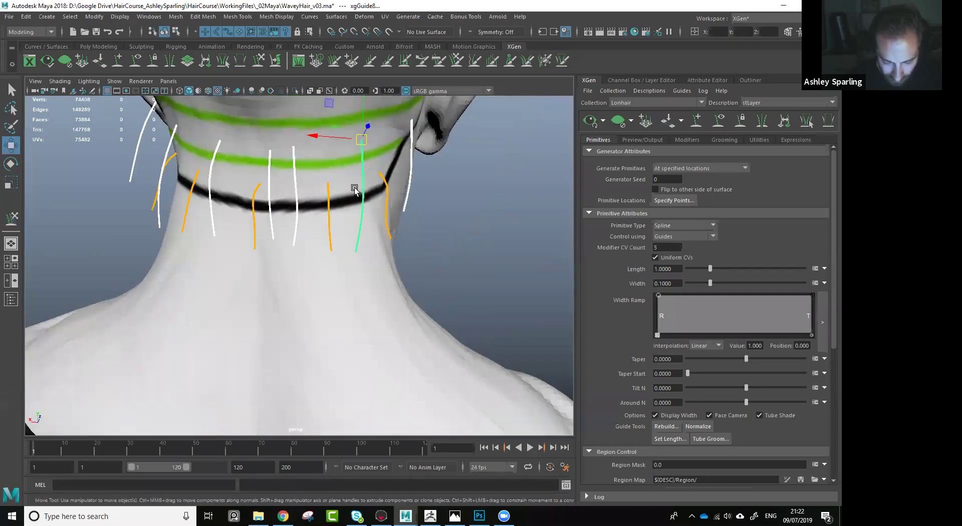
{"action": "key", "text": "r"}
{"action": "left_click_drag", "start_coordinate": [364, 140], "coordinate": [351, 140]}
Select the lowest row of guides along the black hairline and scale them up by about 1.2.
{"action": "left_click", "coordinate": [386, 227]}
{"action": "left_click", "coordinate": [329, 238], "text": "shift"}
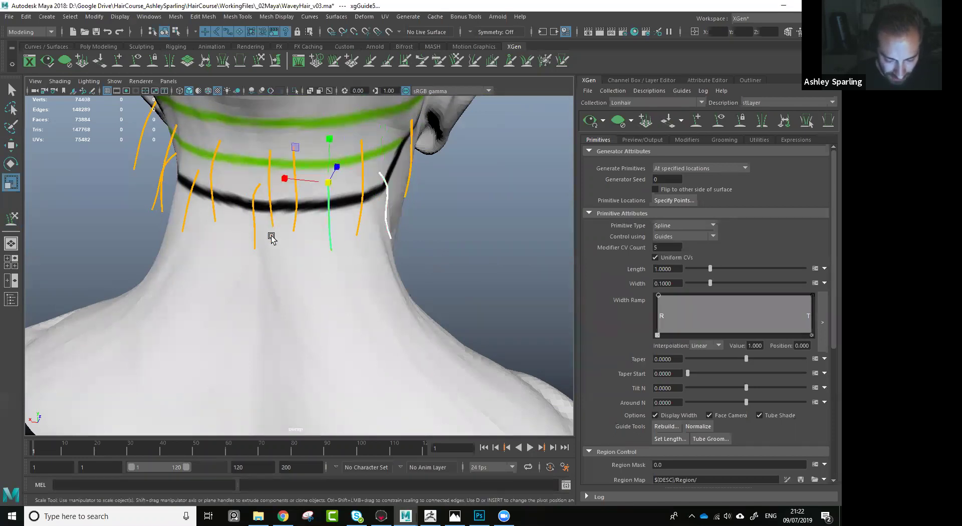
{"action": "left_click", "coordinate": [255, 236], "text": "shift"}
{"action": "left_click", "coordinate": [185, 220], "text": "shift"}
{"action": "left_click_drag", "start_coordinate": [151, 212], "coordinate": [178, 175], "text": "alt"}
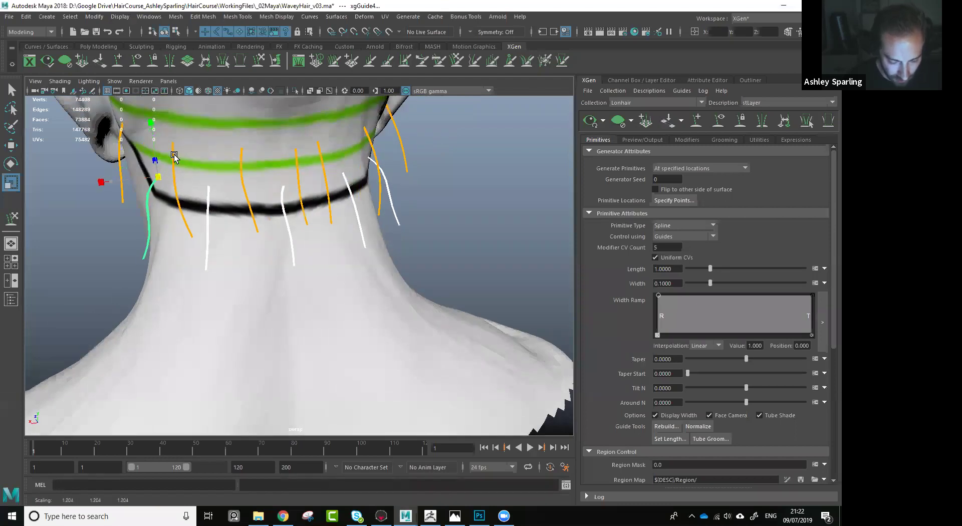
Sculpt the lowest row of guides into curves that follow the neck, bending their tips towards one side.
{"action": "mouse_move", "coordinate": [182, 144]}
{"action": "left_mouse_down", "text": "alt"}
{"action": "mouse_move", "coordinate": [421, 303]}
{"action": "mouse_move", "coordinate": [442, 305]}
{"action": "mouse_move", "coordinate": [386, 275]}
{"action": "mouse_move", "coordinate": [444, 321]}
{"action": "left_mouse_up", "text": "alt"}
{"action": "key", "text": "y"}
{"action": "mouse_move", "coordinate": [379, 260]}
{"action": "left_mouse_down"}
{"action": "mouse_move", "coordinate": [408, 263]}
{"action": "mouse_move", "coordinate": [436, 245]}
{"action": "mouse_move", "coordinate": [365, 209]}
{"action": "mouse_move", "coordinate": [366, 279]}
{"action": "mouse_move", "coordinate": [389, 275]}
{"action": "mouse_move", "coordinate": [430, 226]}
{"action": "mouse_move", "coordinate": [324, 299]}
{"action": "mouse_move", "coordinate": [242, 325]}
{"action": "mouse_move", "coordinate": [165, 327]}
{"action": "mouse_move", "coordinate": [271, 354]}
{"action": "mouse_move", "coordinate": [344, 326]}
{"action": "mouse_move", "coordinate": [389, 263]}
{"action": "mouse_move", "coordinate": [350, 275]}
{"action": "mouse_move", "coordinate": [290, 253]}
{"action": "mouse_move", "coordinate": [286, 230]}
{"action": "mouse_move", "coordinate": [376, 304]}
{"action": "mouse_move", "coordinate": [200, 310]}
{"action": "left_mouse_up"}
{"action": "mouse_move", "coordinate": [262, 282]}
{"action": "left_mouse_down"}
{"action": "mouse_move", "coordinate": [234, 298]}
{"action": "mouse_move", "coordinate": [235, 285]}
{"action": "left_mouse_up"}
{"action": "mouse_move", "coordinate": [286, 315]}
{"action": "left_mouse_down", "text": "alt"}
{"action": "mouse_move", "coordinate": [343, 376]}
{"action": "mouse_move", "coordinate": [404, 244]}
{"action": "left_mouse_up", "text": "alt"}
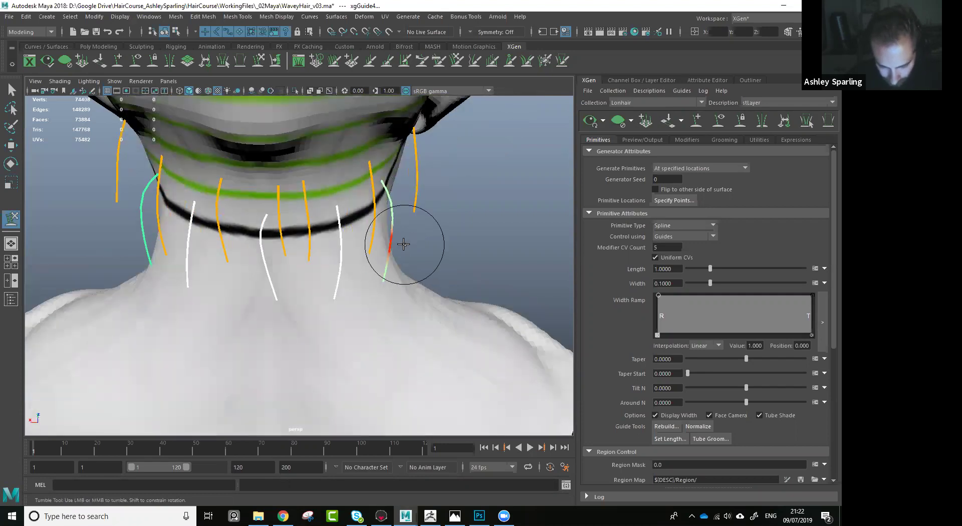
{"action": "left_click_drag", "start_coordinate": [461, 314], "coordinate": [323, 301], "text": "alt"}
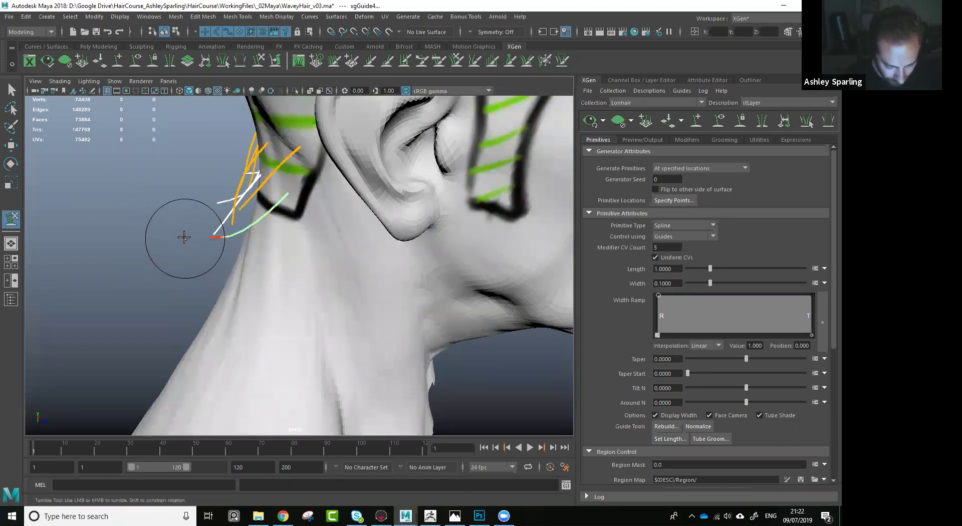
{"action": "left_click_drag", "start_coordinate": [185, 234], "coordinate": [215, 258], "text": "alt"}
{"action": "mouse_move", "coordinate": [322, 305]}
{"action": "left_mouse_down", "text": "alt"}
{"action": "mouse_move", "coordinate": [370, 316]}
{"action": "mouse_move", "coordinate": [314, 301]}
{"action": "left_mouse_up", "text": "alt"}
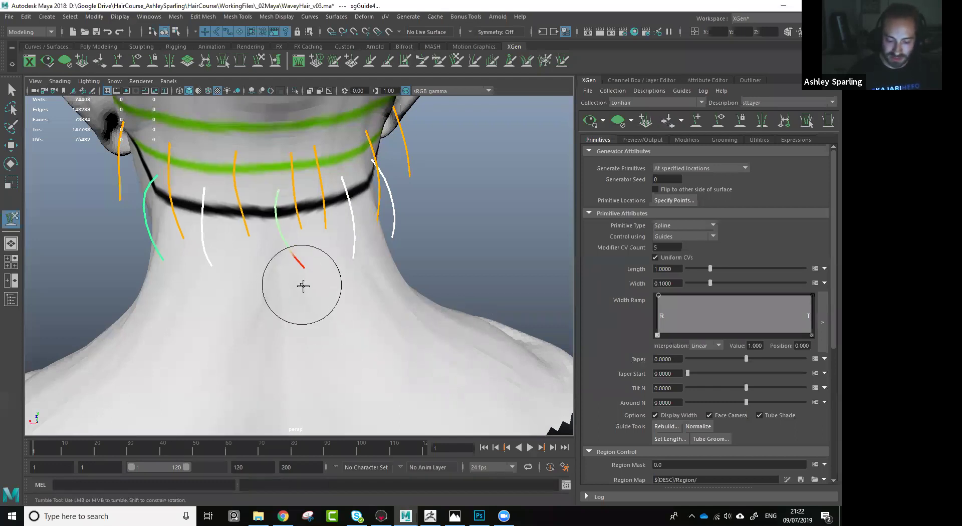
{"action": "left_click_drag", "start_coordinate": [221, 269], "coordinate": [243, 273]}
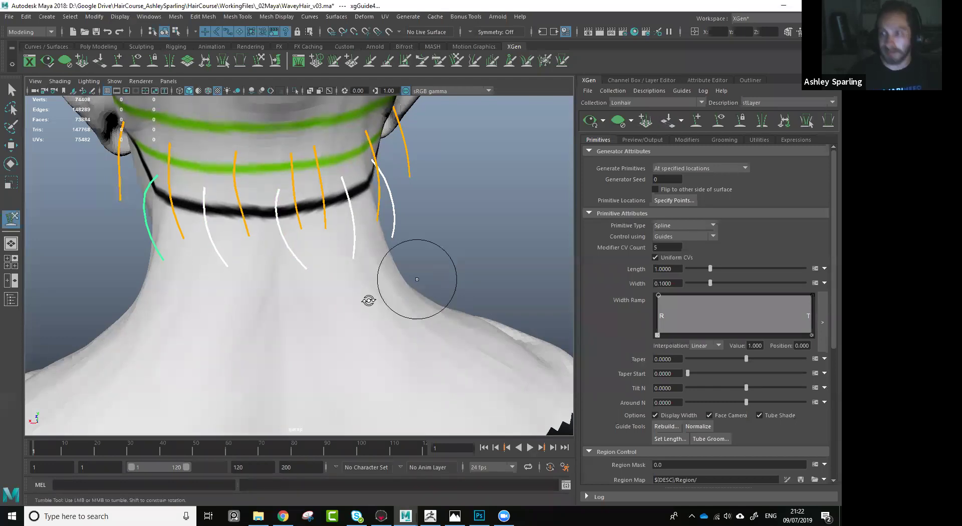
{"action": "left_click_drag", "start_coordinate": [369, 301], "coordinate": [326, 305], "text": "alt"}
{"action": "key", "text": "w"}
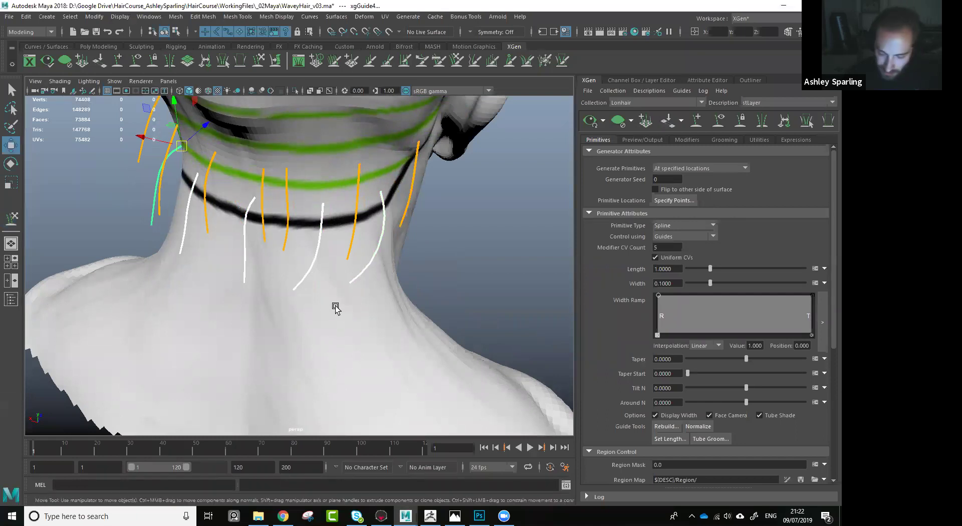
Update the XGen preview and set Generate Primitives to At guide locations.
{"action": "left_click", "coordinate": [591, 121]}
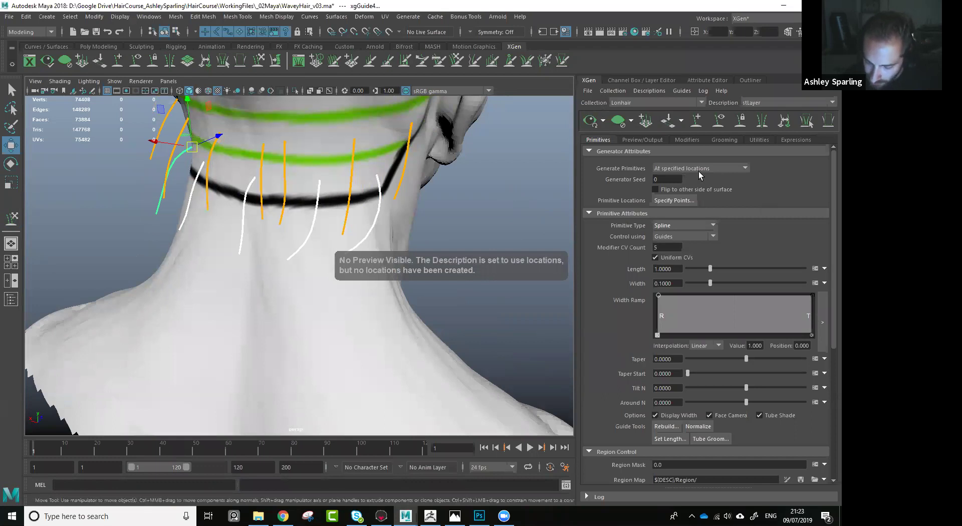
{"action": "left_click", "coordinate": [722, 169]}
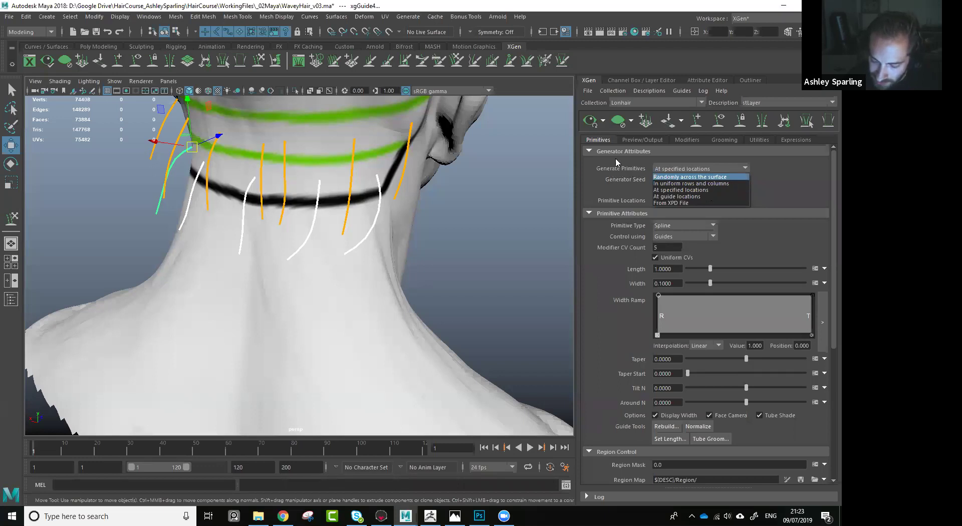
{"action": "left_click", "coordinate": [711, 197]}
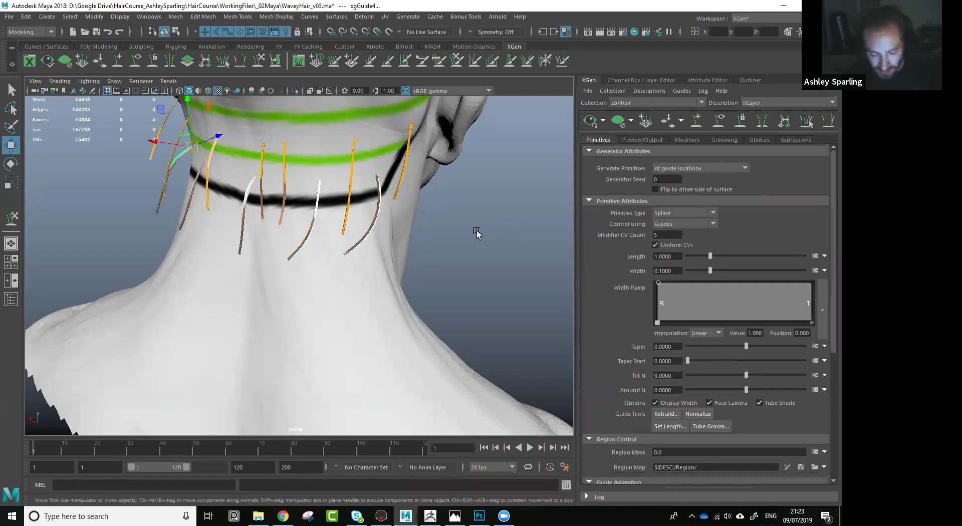
Turn off Tube Shade for the splines and set their width to 2.0.
{"action": "left_click_drag", "start_coordinate": [450, 224], "coordinate": [398, 208], "text": "alt"}
{"action": "right_click_drag", "start_coordinate": [398, 209], "coordinate": [447, 320], "text": "alt"}
{"action": "middle_click_drag", "start_coordinate": [435, 251], "coordinate": [425, 298], "text": "alt"}
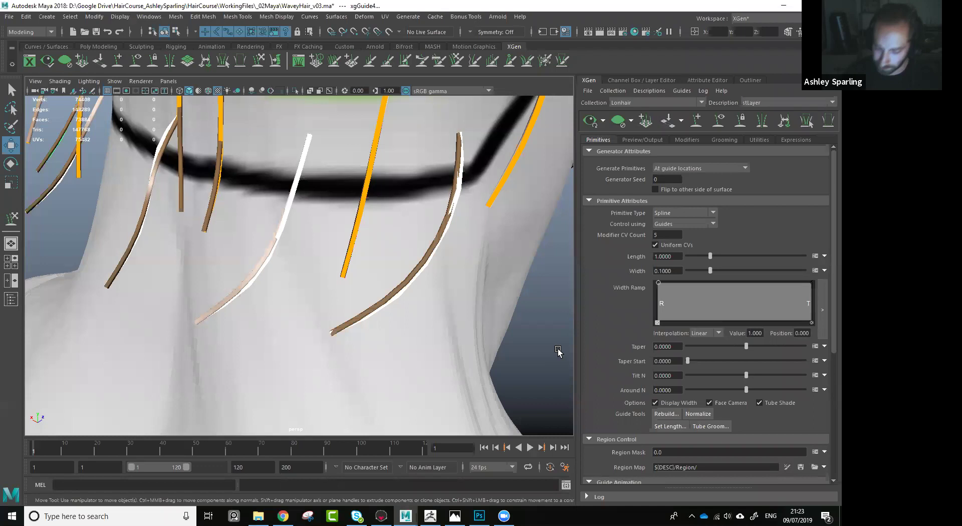
{"action": "left_click", "coordinate": [760, 404]}
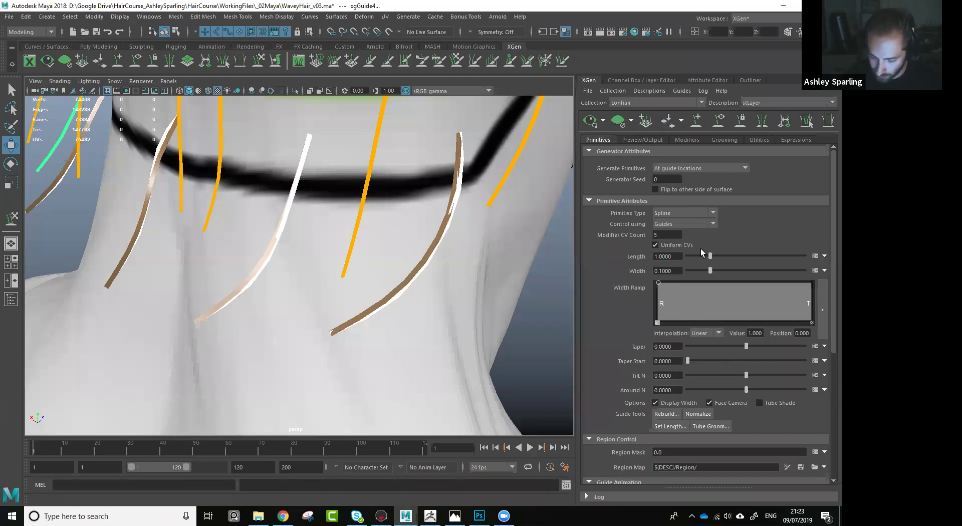
{"action": "left_click_drag", "start_coordinate": [714, 272], "coordinate": [810, 273]}
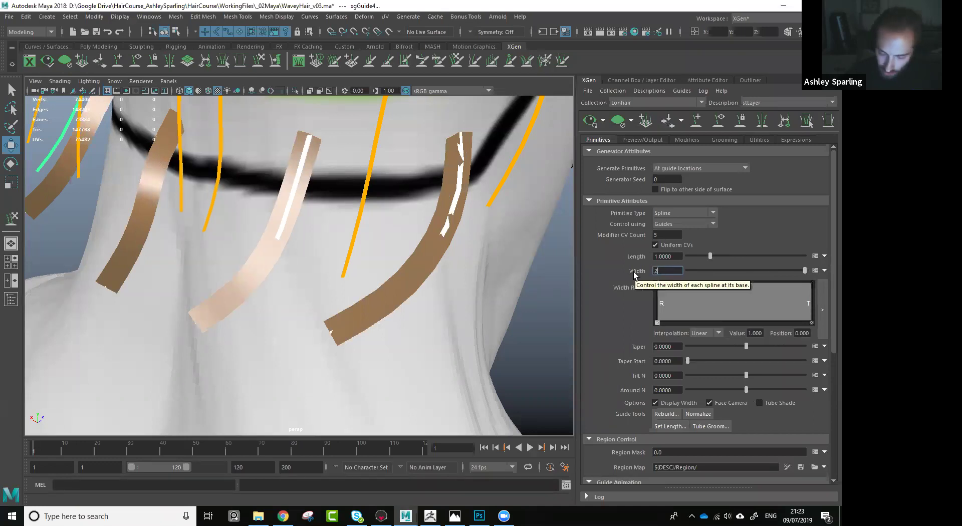
{"action": "type", "text": "2.0"}
{"action": "key", "text": "Return"}
Examine from several angles how the widened splines overlap and cover the nape.
{"action": "right_click_drag", "start_coordinate": [497, 289], "coordinate": [381, 191], "text": "alt"}
{"action": "left_click_drag", "start_coordinate": [381, 190], "coordinate": [453, 246], "text": "alt"}
{"action": "right_click_drag", "start_coordinate": [453, 246], "coordinate": [431, 226], "text": "alt"}
{"action": "left_click_drag", "start_coordinate": [451, 263], "coordinate": [503, 294], "text": "alt"}
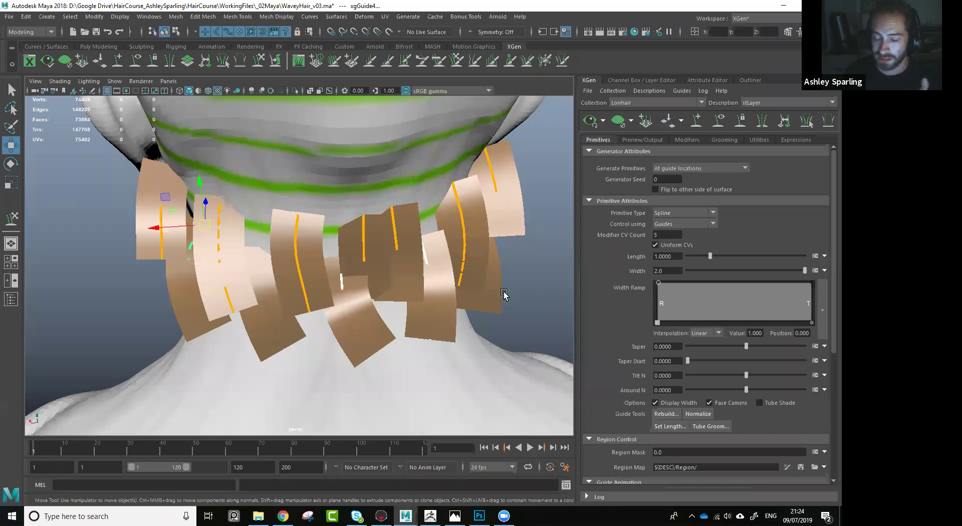
{"action": "left_click_drag", "start_coordinate": [525, 292], "coordinate": [502, 285], "text": "alt"}
{"action": "left_click_drag", "start_coordinate": [537, 190], "coordinate": [129, 362]}
{"action": "left_click_drag", "start_coordinate": [421, 339], "coordinate": [445, 335], "text": "alt"}
{"action": "left_click", "coordinate": [430, 192]}
{"action": "left_click_drag", "start_coordinate": [430, 192], "coordinate": [441, 194], "text": "alt"}
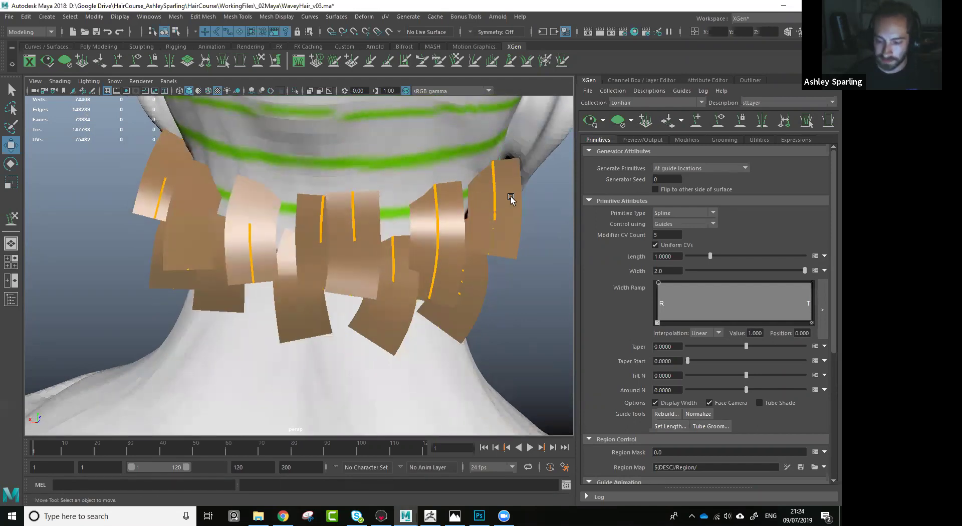
Clear the preview and add guides just above the second green band, starting beside the ear and working towards the nape's centre.
{"action": "left_click", "coordinate": [621, 122]}
{"action": "left_click", "coordinate": [697, 121]}
{"action": "mouse_move", "coordinate": [437, 213]}
{"action": "left_mouse_down", "text": "alt"}
{"action": "mouse_move", "coordinate": [424, 165]}
{"action": "mouse_move", "coordinate": [436, 193]}
{"action": "left_mouse_up", "text": "alt"}
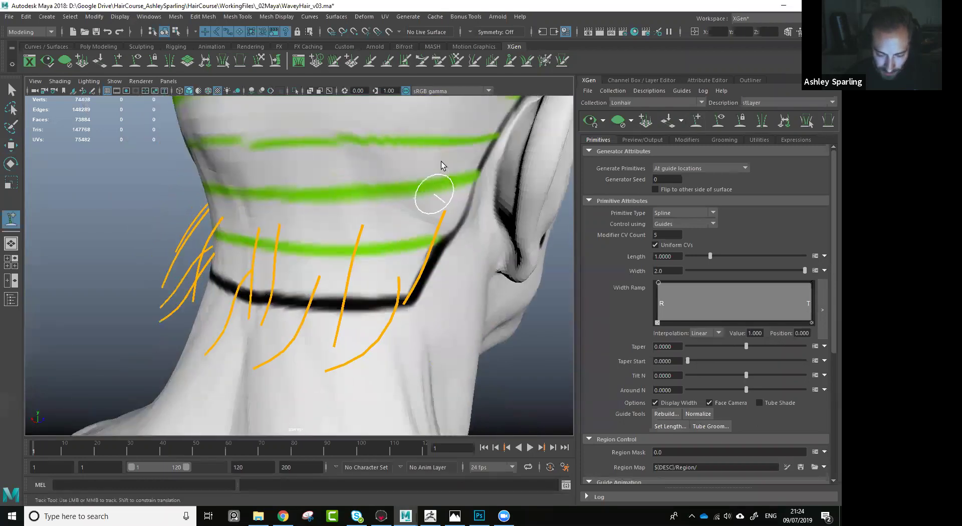
{"action": "left_click", "coordinate": [408, 159]}
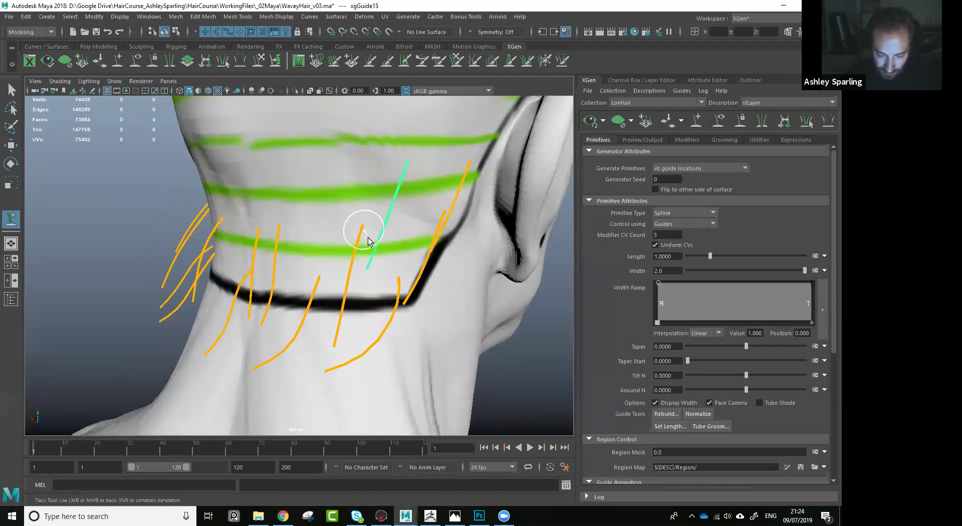
{"action": "left_click_drag", "start_coordinate": [414, 242], "coordinate": [411, 234], "text": "alt"}
{"action": "left_click", "coordinate": [384, 167]}
{"action": "left_click", "coordinate": [383, 187]}
Continue the row of guides above the second green band across the back of the head to the opposite ear.
{"action": "left_click", "coordinate": [330, 190]}
{"action": "left_click_drag", "start_coordinate": [354, 262], "coordinate": [390, 259], "text": "alt"}
{"action": "left_click", "coordinate": [310, 186]}
{"action": "left_click_drag", "start_coordinate": [329, 254], "coordinate": [362, 250], "text": "alt"}
{"action": "left_click", "coordinate": [237, 181]}
{"action": "left_click_drag", "start_coordinate": [283, 282], "coordinate": [326, 279], "text": "alt"}
{"action": "left_click", "coordinate": [240, 179]}
{"action": "left_click_drag", "start_coordinate": [393, 297], "coordinate": [337, 289], "text": "alt"}
Select the whole row of guides above the second green band and scale it up by about 1.16.
{"action": "key", "text": "w"}
{"action": "left_click_drag", "start_coordinate": [403, 266], "coordinate": [472, 260], "text": "alt"}
{"action": "left_click_drag", "start_coordinate": [485, 145], "coordinate": [232, 176]}
{"action": "left_click_drag", "start_coordinate": [424, 235], "coordinate": [337, 223], "text": "alt"}
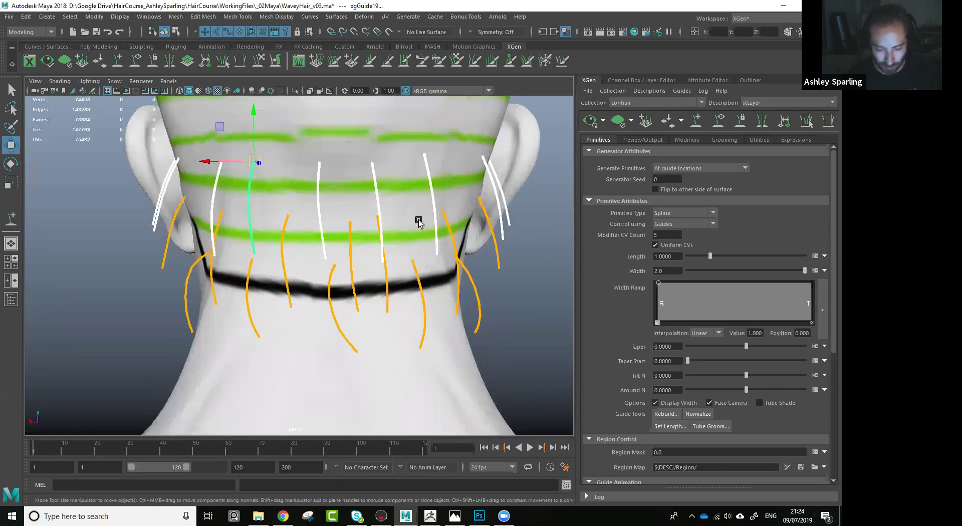
{"action": "key", "text": "r"}
{"action": "left_click_drag", "start_coordinate": [250, 161], "coordinate": [262, 159]}
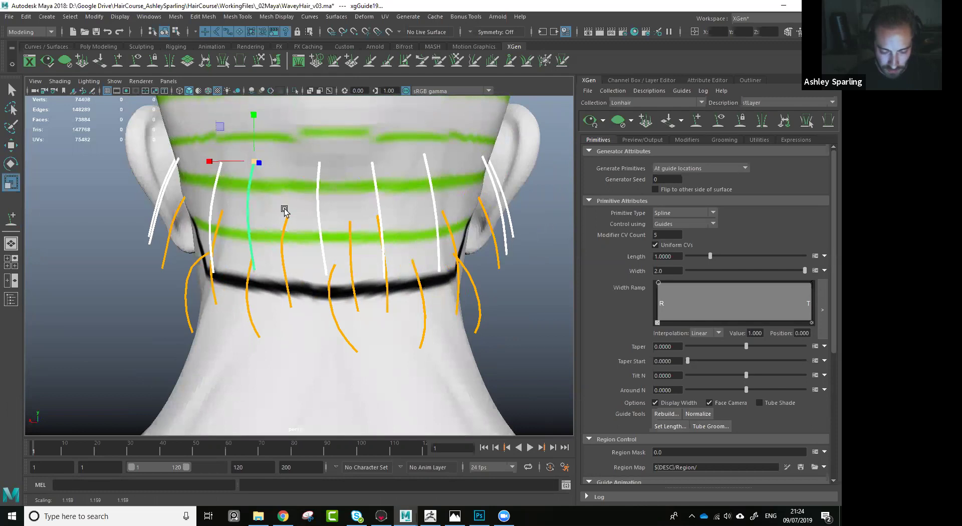
{"action": "left_click_drag", "start_coordinate": [284, 211], "coordinate": [321, 232], "text": "alt"}
Sculpt the outer guides of the new row with the Grab brush, sweeping their tips inward from both ears towards the neck.
{"action": "left_click", "coordinate": [456, 60]}
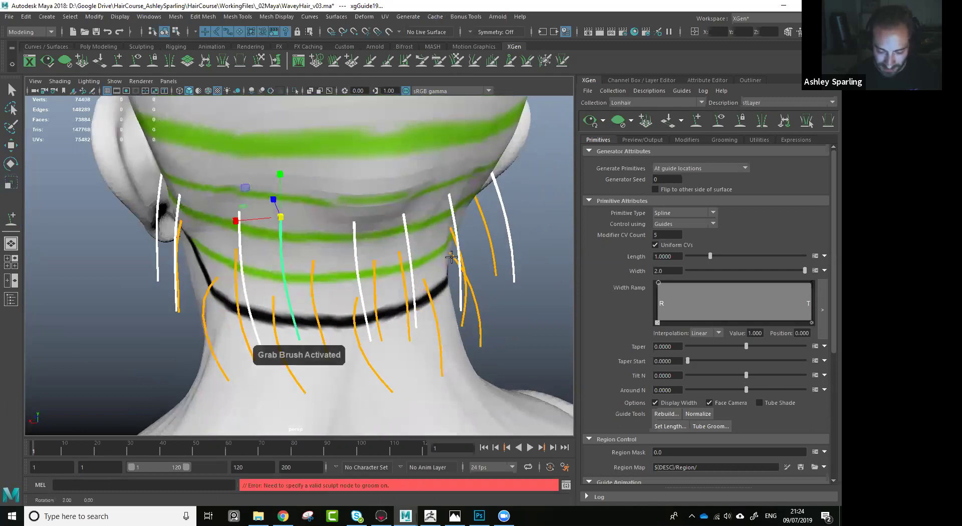
{"action": "left_click", "coordinate": [258, 62]}
{"action": "left_click_drag", "start_coordinate": [428, 286], "coordinate": [401, 273], "text": "alt"}
{"action": "right_click_drag", "start_coordinate": [401, 273], "coordinate": [408, 253], "text": "alt"}
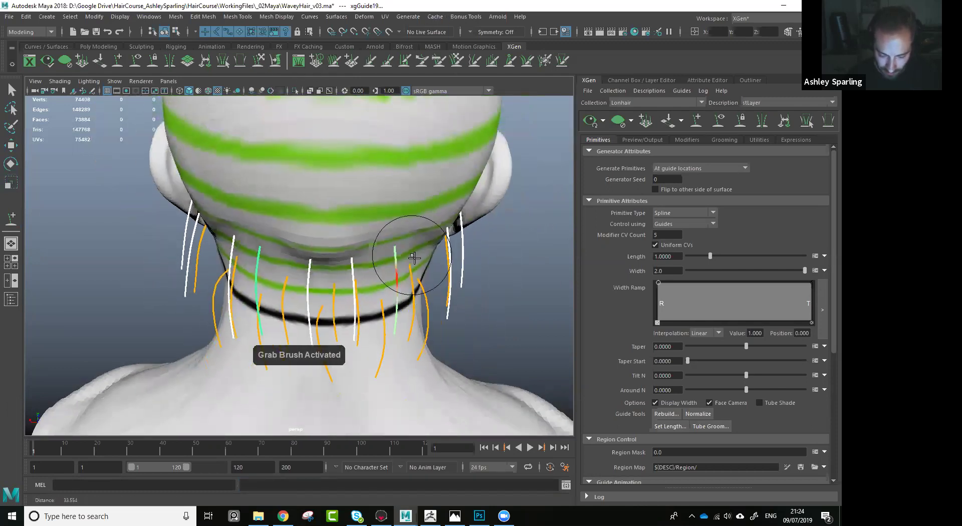
{"action": "key", "text": "b"}
{"action": "mouse_move", "coordinate": [389, 308]}
{"action": "left_mouse_down"}
{"action": "mouse_move", "coordinate": [473, 289]}
{"action": "mouse_move", "coordinate": [447, 383]}
{"action": "left_mouse_up"}
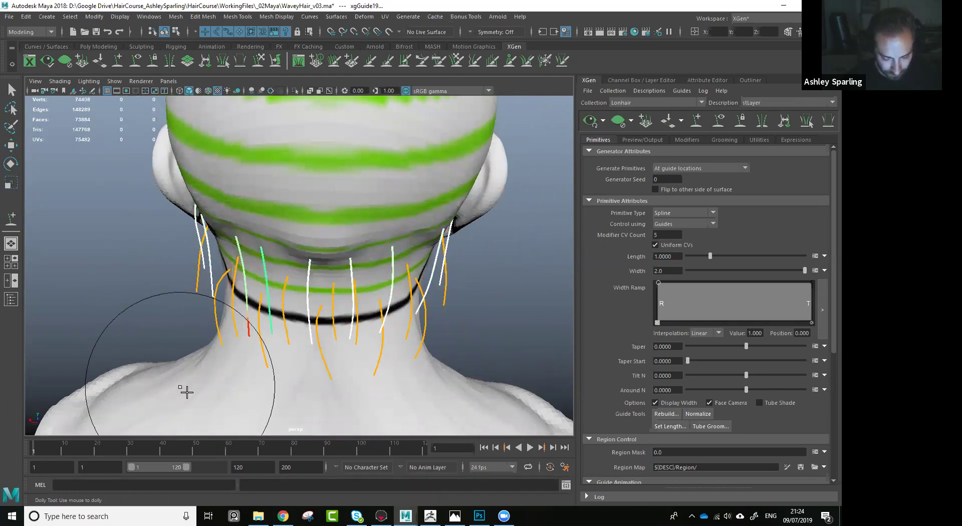
{"action": "mouse_move", "coordinate": [243, 400]}
{"action": "left_mouse_down", "text": "alt"}
{"action": "mouse_move", "coordinate": [444, 372]}
{"action": "mouse_move", "coordinate": [468, 359]}
{"action": "left_mouse_up", "text": "alt"}
{"action": "mouse_move", "coordinate": [431, 285]}
{"action": "left_mouse_down"}
{"action": "mouse_move", "coordinate": [441, 317]}
{"action": "mouse_move", "coordinate": [346, 321]}
{"action": "mouse_move", "coordinate": [451, 322]}
{"action": "mouse_move", "coordinate": [468, 312]}
{"action": "left_mouse_up"}
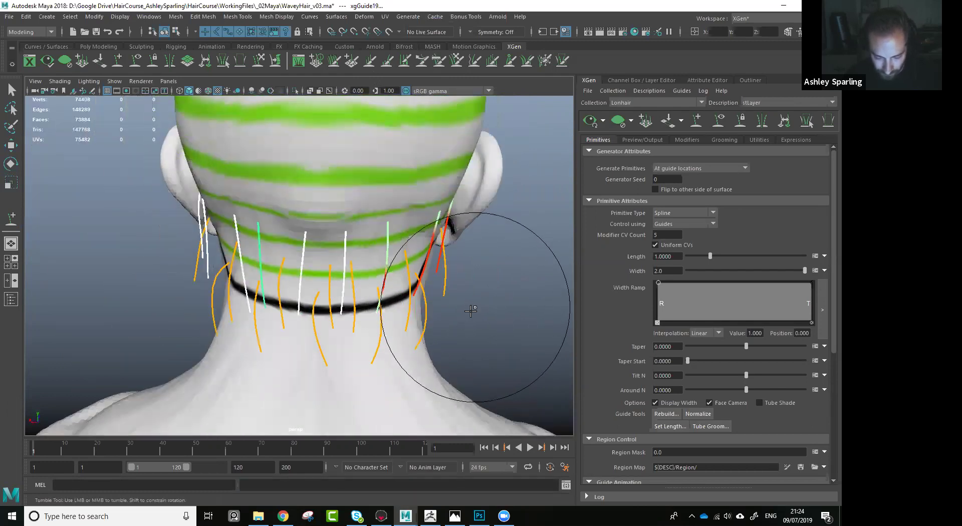
Reduce the Grab brush size and adjust the row's central and left-hand guides individually so they fall down over the nape.
{"action": "left_click_drag", "start_coordinate": [273, 239], "coordinate": [252, 239]}
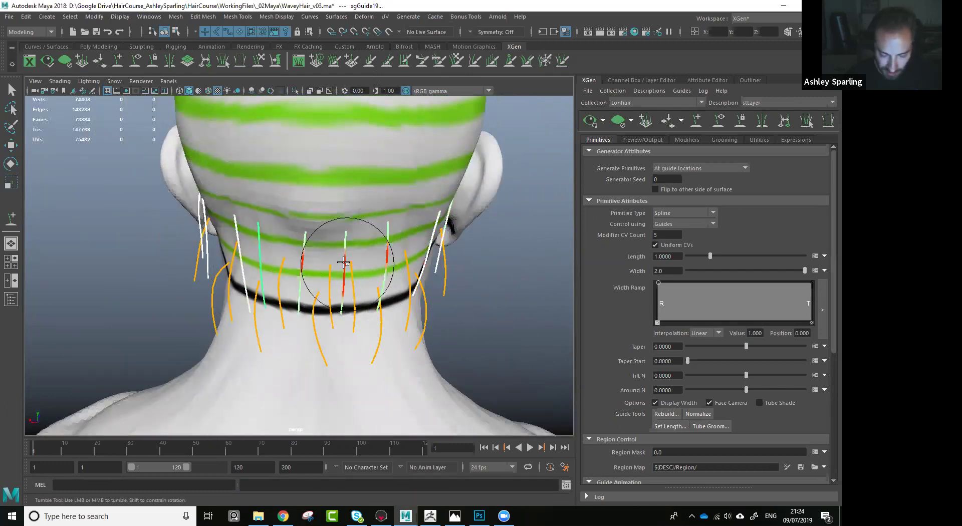
{"action": "right_click_drag", "start_coordinate": [387, 228], "coordinate": [392, 266], "text": "alt"}
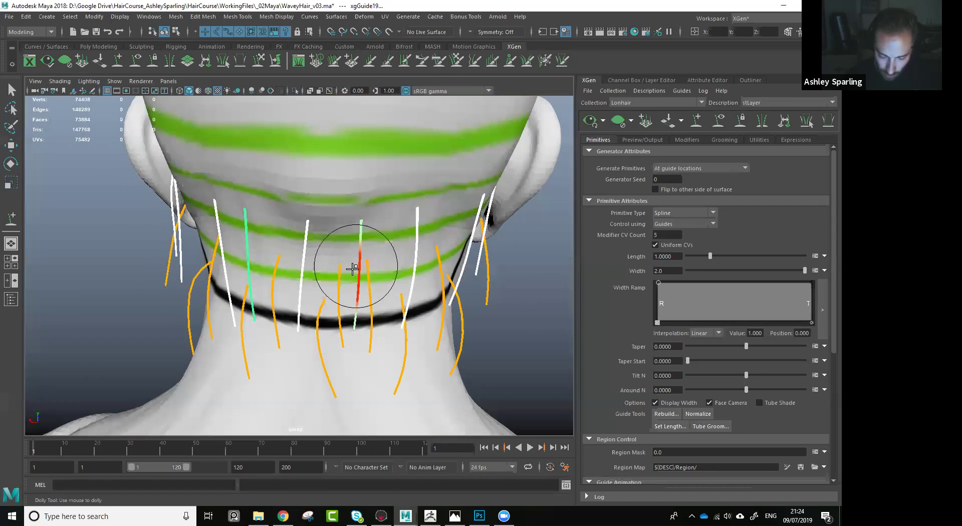
{"action": "left_click_drag", "start_coordinate": [359, 354], "coordinate": [368, 352]}
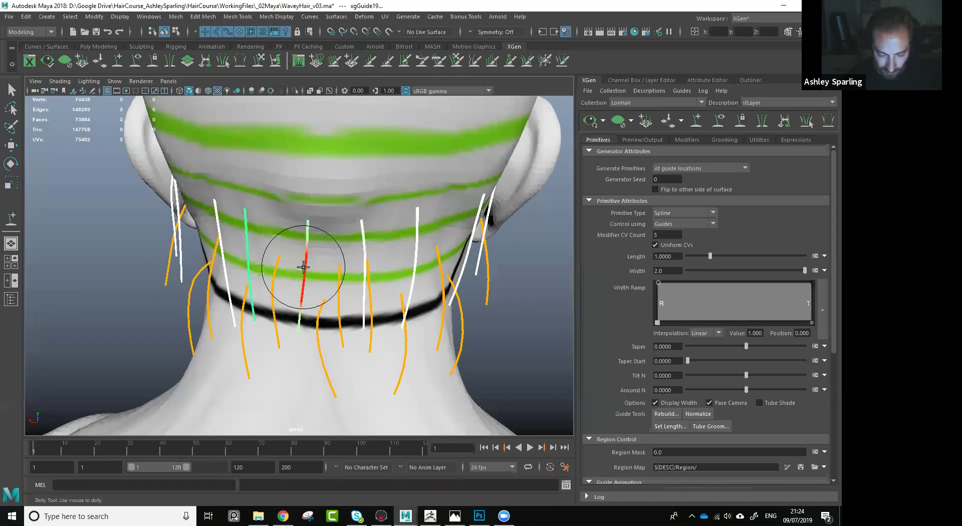
{"action": "mouse_move", "coordinate": [305, 356]}
{"action": "left_mouse_down"}
{"action": "mouse_move", "coordinate": [314, 354]}
{"action": "mouse_move", "coordinate": [301, 301]}
{"action": "left_mouse_up"}
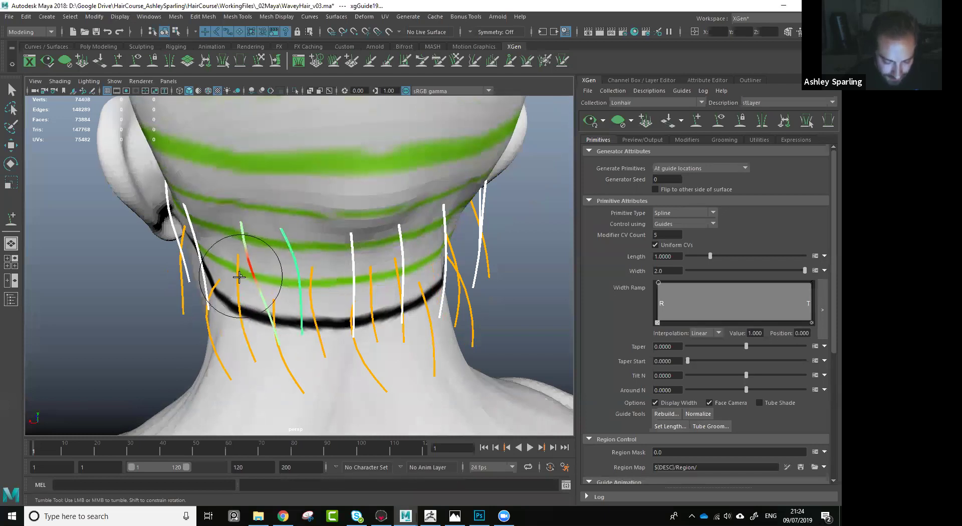
{"action": "mouse_move", "coordinate": [269, 344]}
{"action": "left_mouse_down", "text": "alt"}
{"action": "mouse_move", "coordinate": [361, 308]}
{"action": "mouse_move", "coordinate": [370, 281]}
{"action": "mouse_move", "coordinate": [340, 296]}
{"action": "mouse_move", "coordinate": [300, 283]}
{"action": "left_mouse_up", "text": "alt"}
{"action": "right_click_drag", "start_coordinate": [384, 282], "coordinate": [350, 263], "text": "alt"}
{"action": "left_click_drag", "start_coordinate": [349, 263], "coordinate": [401, 283], "text": "alt"}
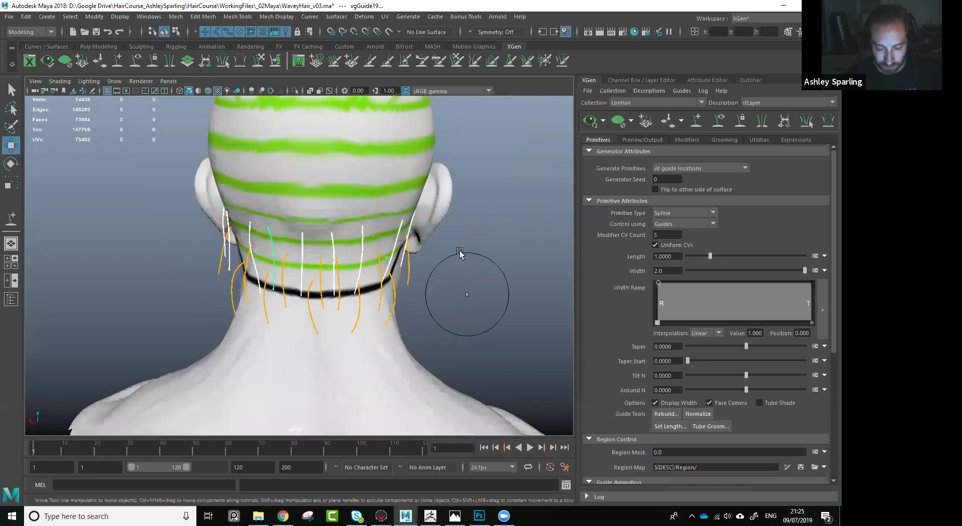
Select all the guides and convert them to curves with the Guides To Curves utility, using the Hide option for the guides.
{"action": "key", "text": "w"}
{"action": "left_click_drag", "start_coordinate": [415, 325], "coordinate": [441, 325], "text": "alt"}
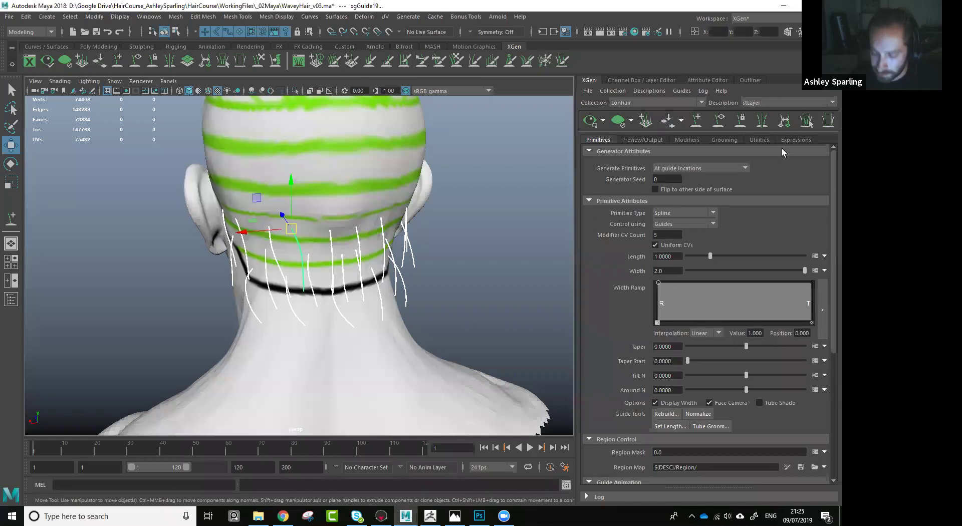
{"action": "left_click", "coordinate": [755, 140]}
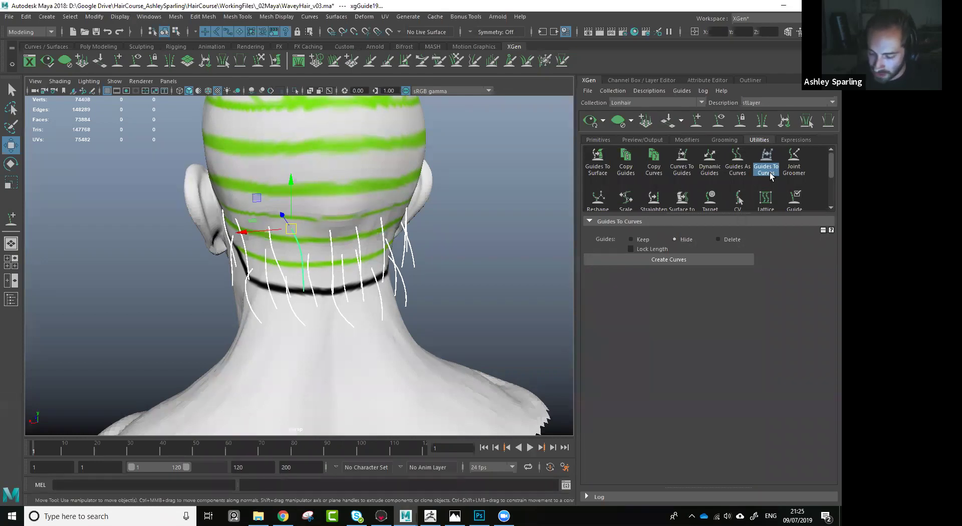
{"action": "left_click", "coordinate": [692, 257]}
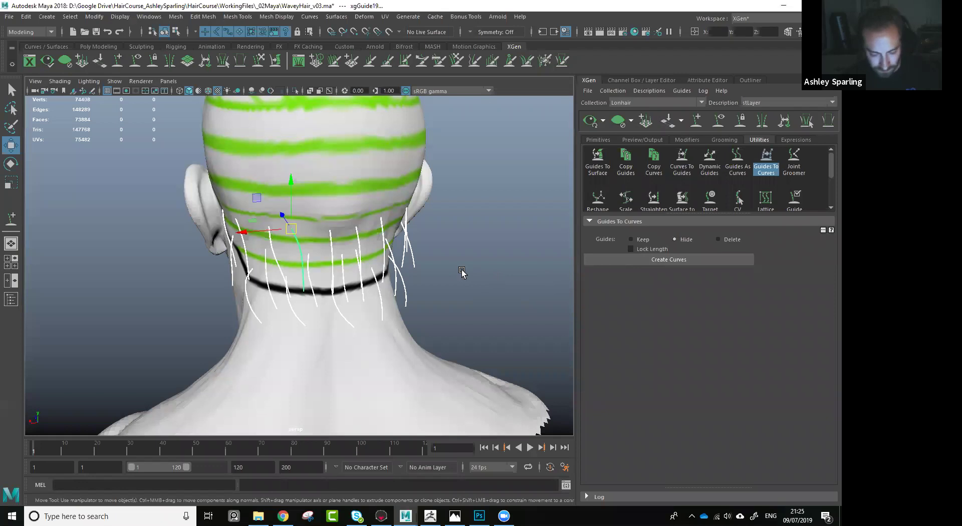
Examine the generated curves against the original guides from the side and back of the head.
{"action": "left_click_drag", "start_coordinate": [462, 273], "coordinate": [448, 301], "text": "alt"}
{"action": "left_click_drag", "start_coordinate": [516, 277], "coordinate": [456, 248], "text": "alt"}
{"action": "left_click_drag", "start_coordinate": [489, 276], "coordinate": [510, 217], "text": "alt"}
{"action": "left_click_drag", "start_coordinate": [264, 378], "coordinate": [479, 200]}
{"action": "left_click_drag", "start_coordinate": [544, 293], "coordinate": [491, 310], "text": "alt"}
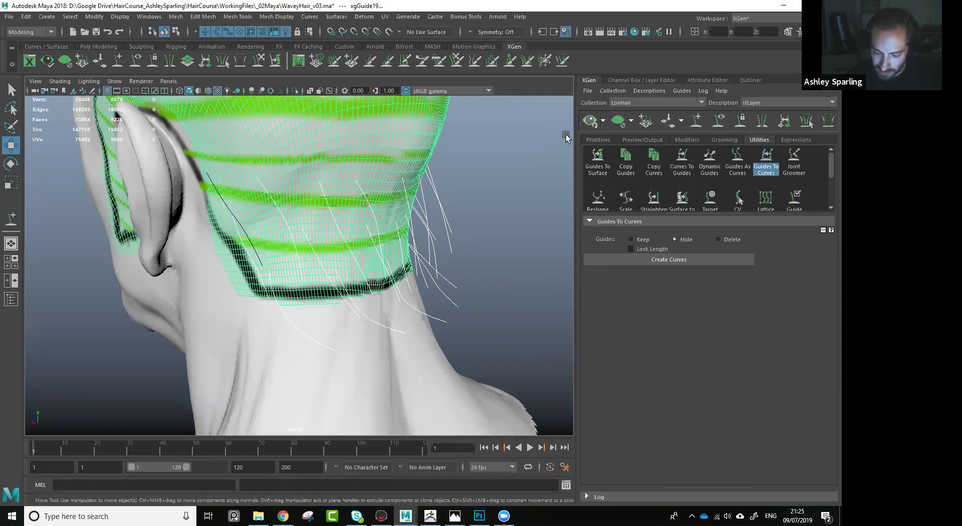
{"action": "left_click_drag", "start_coordinate": [465, 216], "coordinate": [447, 158], "text": "alt"}
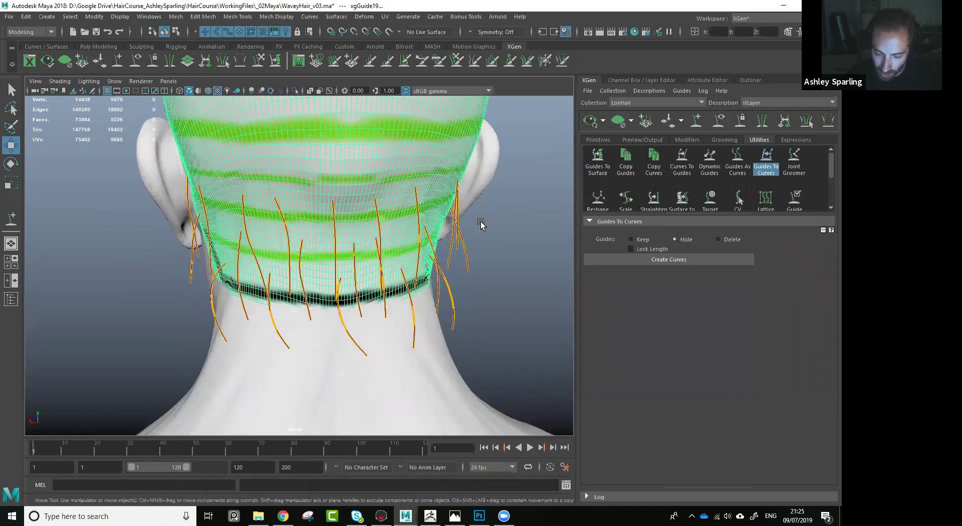
{"action": "mouse_move", "coordinate": [514, 239]}
{"action": "left_mouse_down", "text": "alt"}
{"action": "mouse_move", "coordinate": [466, 236]}
{"action": "mouse_move", "coordinate": [496, 279]}
{"action": "mouse_move", "coordinate": [459, 288]}
{"action": "mouse_move", "coordinate": [433, 266]}
{"action": "mouse_move", "coordinate": [451, 225]}
{"action": "mouse_move", "coordinate": [532, 173]}
{"action": "left_mouse_up", "text": "alt"}
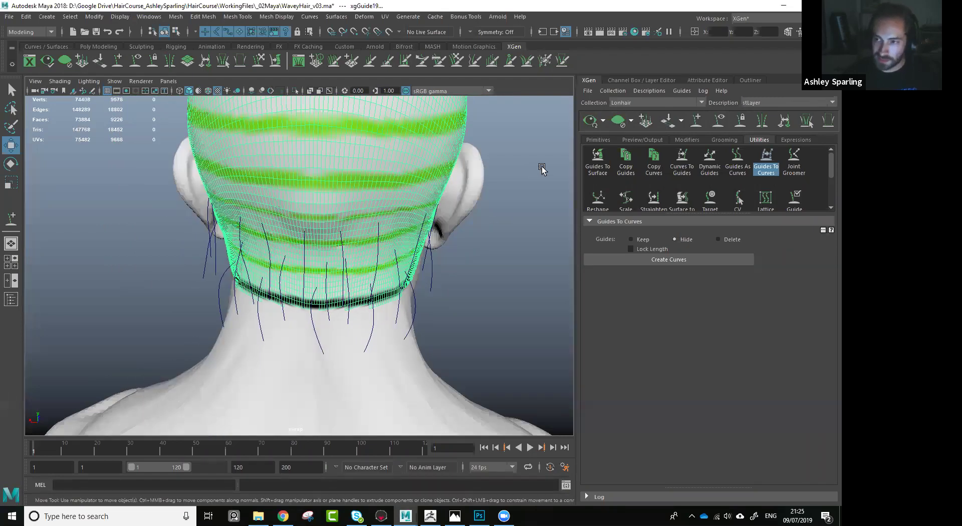
{"action": "left_click_drag", "start_coordinate": [374, 215], "coordinate": [262, 216], "text": "alt"}
Select a generated curve near the right ear and bend it by moving its control vertices.
{"action": "left_click", "coordinate": [264, 220]}
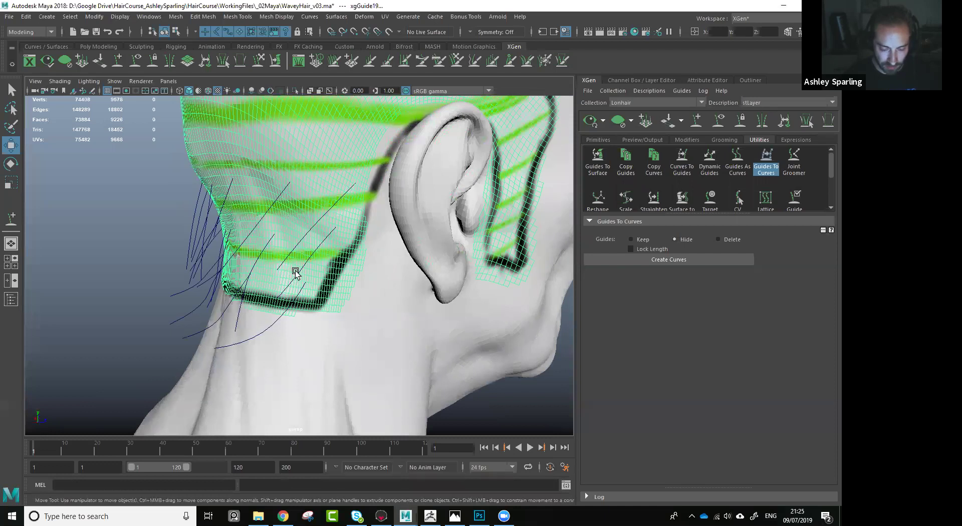
{"action": "left_click_drag", "start_coordinate": [295, 271], "coordinate": [255, 284], "text": "alt"}
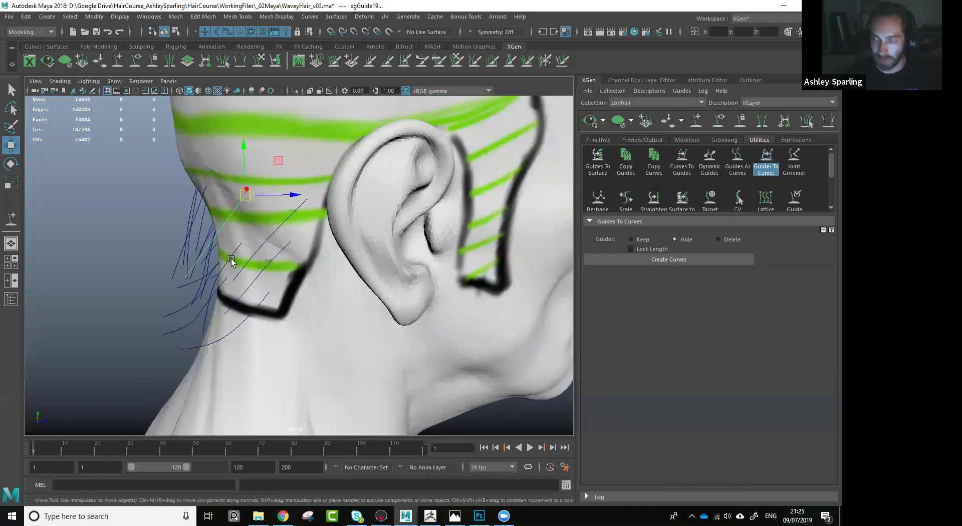
{"action": "scroll", "coordinate": [202, 258], "scroll_direction": "up", "scroll_amount": 2}
{"action": "left_click_drag", "start_coordinate": [202, 258], "coordinate": [271, 244], "text": "alt"}
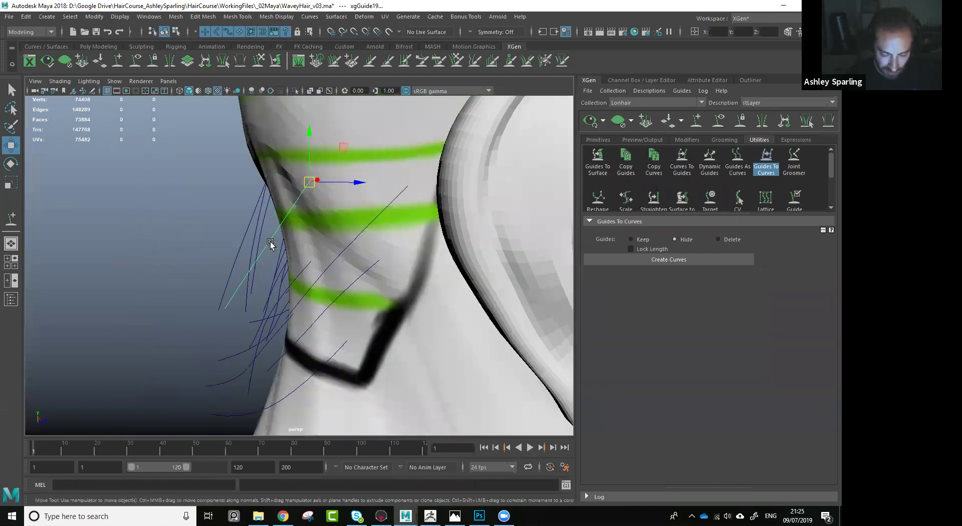
{"action": "right_click_drag", "start_coordinate": [271, 244], "coordinate": [293, 233]}
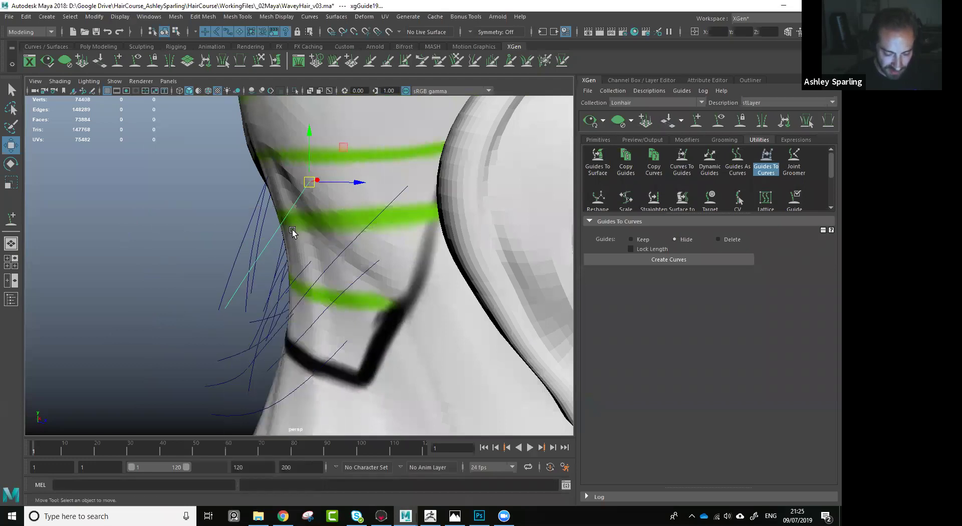
{"action": "left_click_drag", "start_coordinate": [296, 226], "coordinate": [261, 227], "text": "alt"}
{"action": "left_click_drag", "start_coordinate": [260, 198], "coordinate": [245, 214]}
{"action": "left_click_drag", "start_coordinate": [198, 239], "coordinate": [232, 273]}
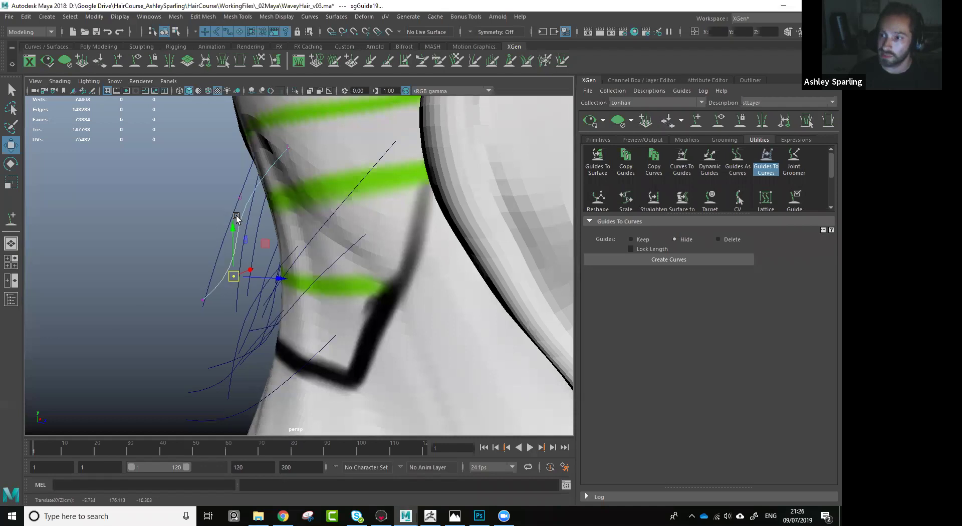
{"action": "key", "text": "F8"}
{"action": "scroll", "coordinate": [252, 231], "scroll_direction": "down", "scroll_amount": 5}
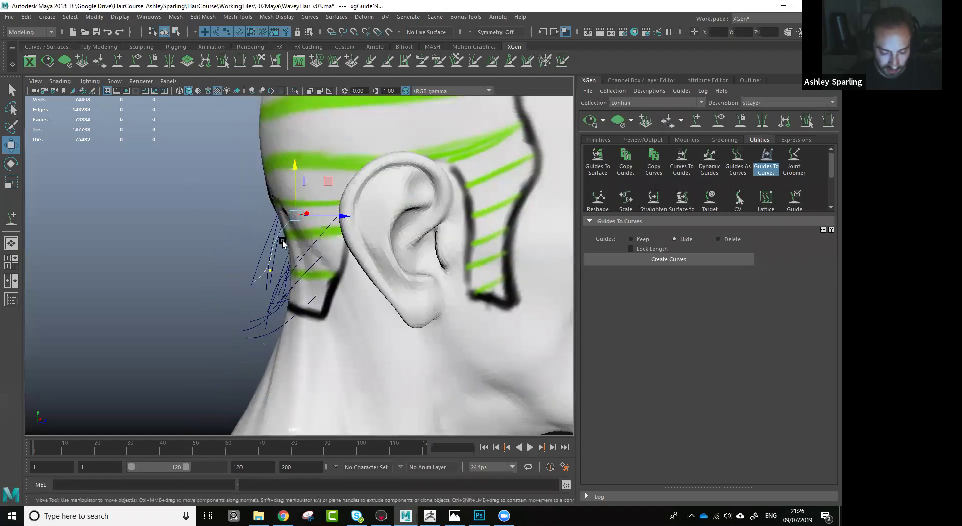
Return to object selection, gather all the generated curves without the hair cap and delete them.
{"action": "right_click_drag", "start_coordinate": [274, 235], "coordinate": [300, 219]}
{"action": "left_click_drag", "start_coordinate": [139, 139], "coordinate": [328, 347]}
{"action": "left_click_drag", "start_coordinate": [369, 240], "coordinate": [453, 215], "text": "alt"}
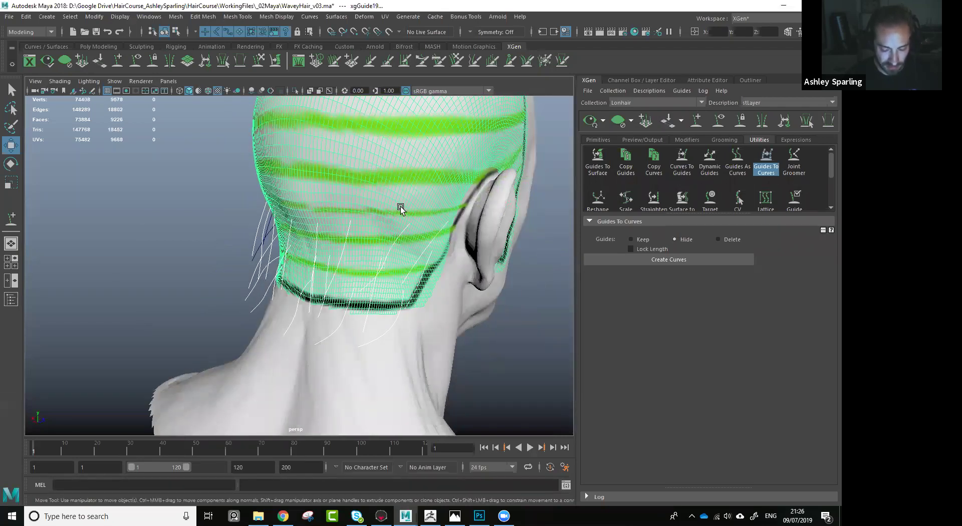
{"action": "key", "text": "ctrl+z"}
{"action": "left_click_drag", "start_coordinate": [409, 176], "coordinate": [459, 179], "text": "alt"}
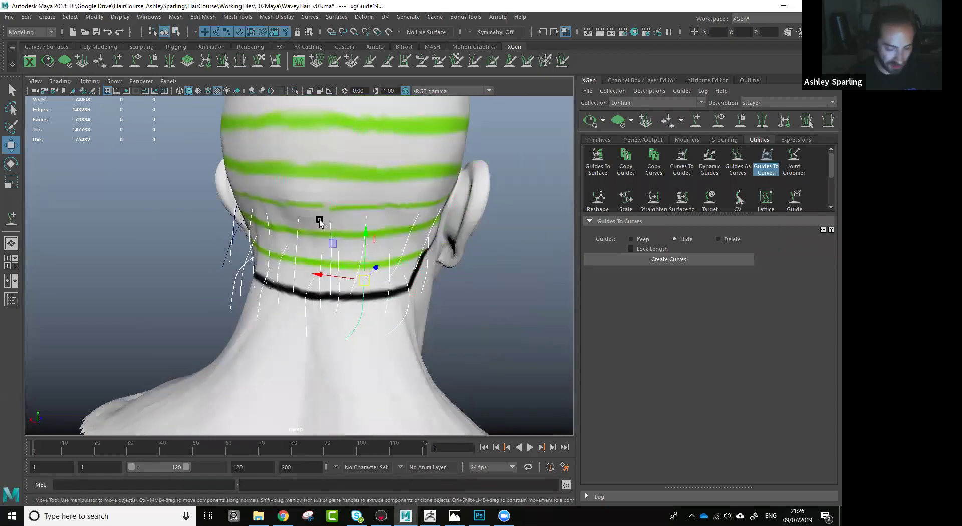
{"action": "left_click", "coordinate": [232, 253]}
{"action": "left_click_drag", "start_coordinate": [232, 254], "coordinate": [372, 249], "text": "alt"}
{"action": "left_click", "coordinate": [251, 276]}
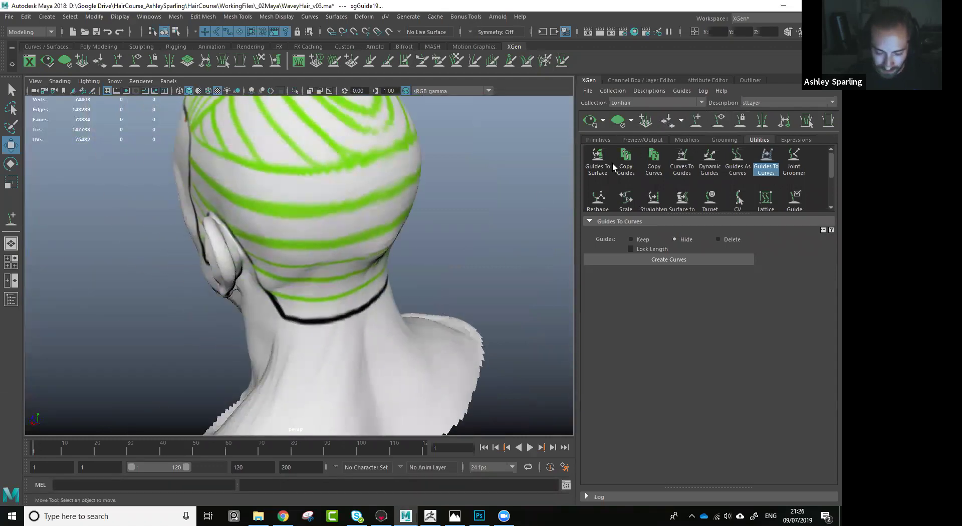
Show the guides again, select them all and rebuild them with a CV count of 5.
{"action": "left_click_drag", "start_coordinate": [396, 254], "coordinate": [341, 255], "text": "alt"}
{"action": "left_click_drag", "start_coordinate": [529, 224], "coordinate": [443, 317], "text": "alt"}
{"action": "left_click_drag", "start_coordinate": [505, 351], "coordinate": [146, 276]}
{"action": "left_click_drag", "start_coordinate": [381, 280], "coordinate": [460, 293], "text": "alt"}
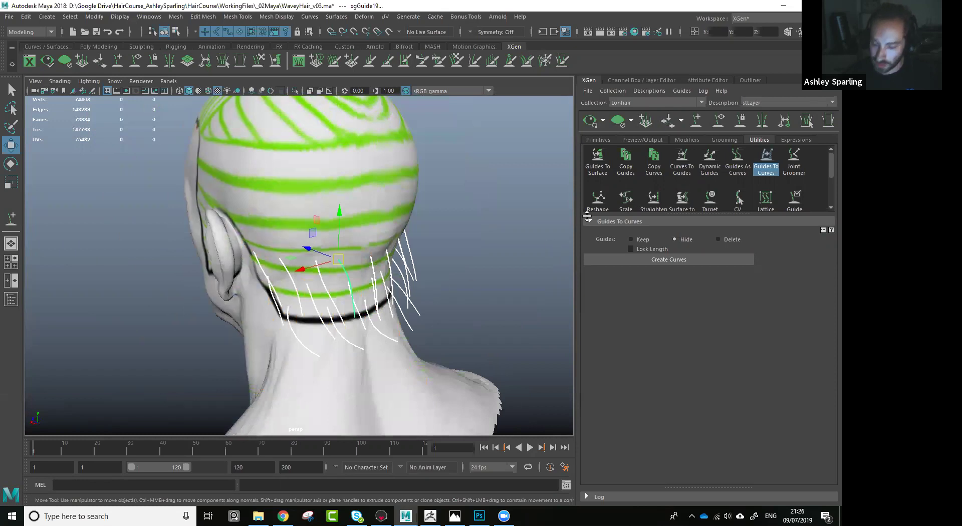
{"action": "left_click", "coordinate": [627, 81]}
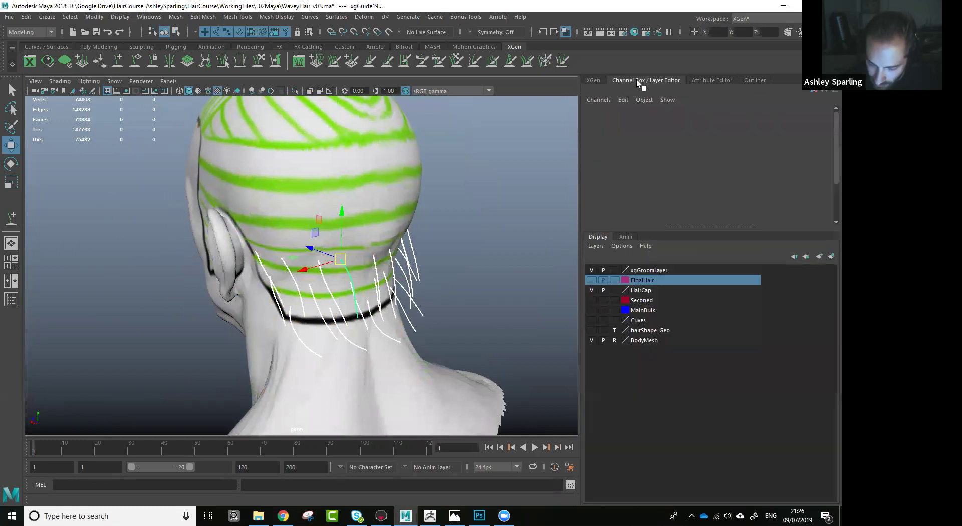
{"action": "left_click", "coordinate": [594, 80]}
{"action": "left_click", "coordinate": [599, 141]}
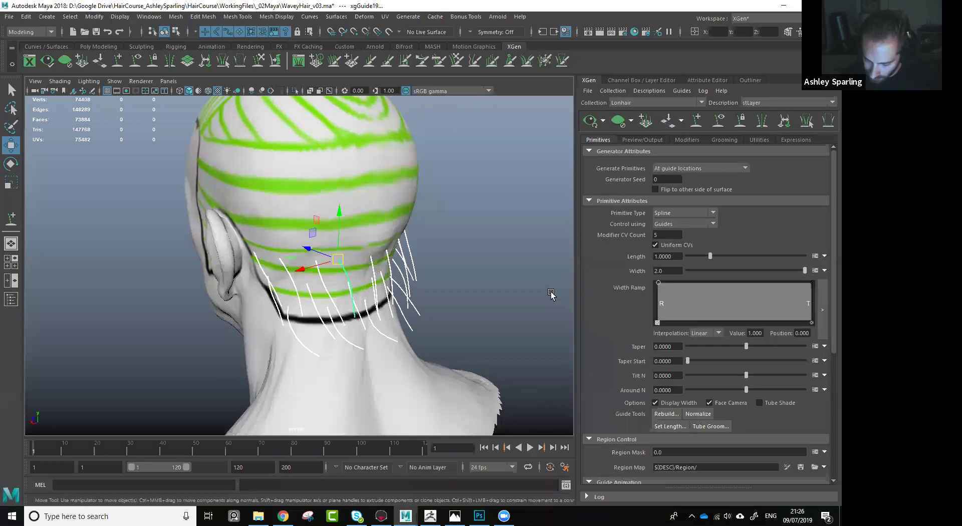
{"action": "left_click", "coordinate": [666, 414]}
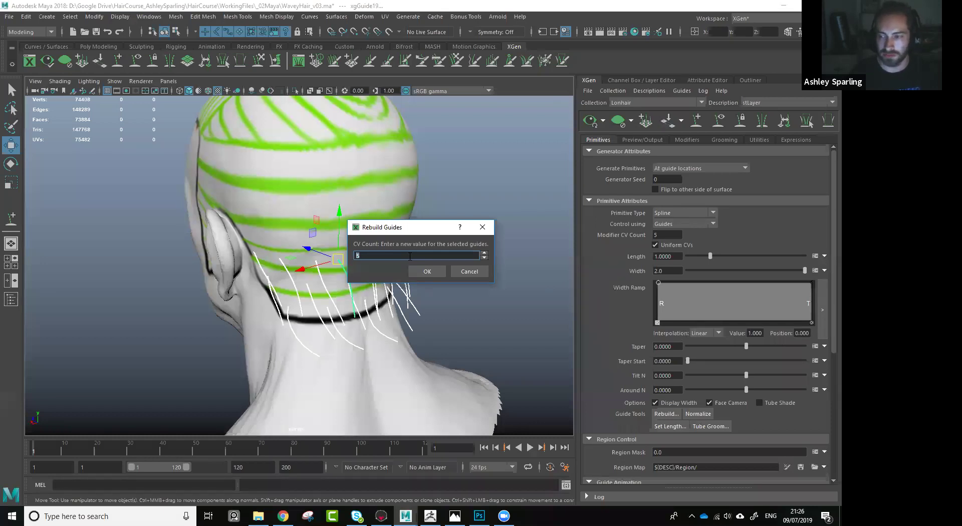
{"action": "key", "text": "Return"}
Reshape the guide behind the right ear through its control points so it curves down closely along the neck.
{"action": "left_click_drag", "start_coordinate": [414, 255], "coordinate": [493, 189], "text": "alt"}
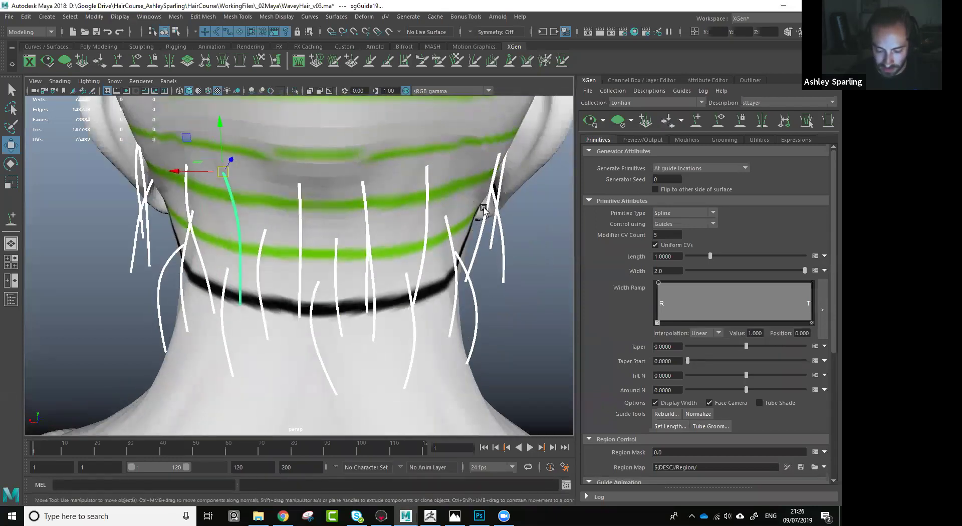
{"action": "left_click", "coordinate": [489, 229]}
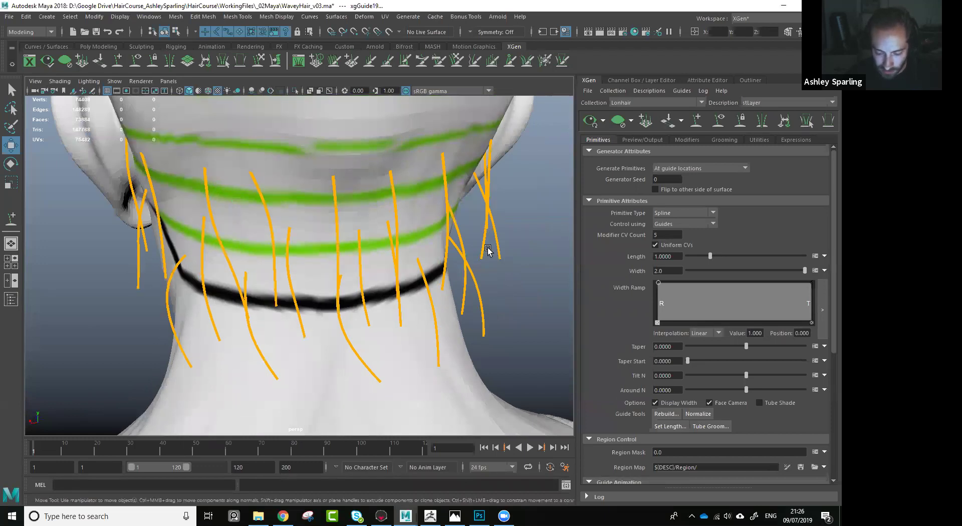
{"action": "left_click_drag", "start_coordinate": [489, 250], "coordinate": [501, 246], "text": "alt"}
{"action": "right_click_drag", "start_coordinate": [522, 218], "coordinate": [459, 204]}
{"action": "left_click_drag", "start_coordinate": [479, 209], "coordinate": [257, 221], "text": "alt"}
{"action": "left_click", "coordinate": [293, 227]}
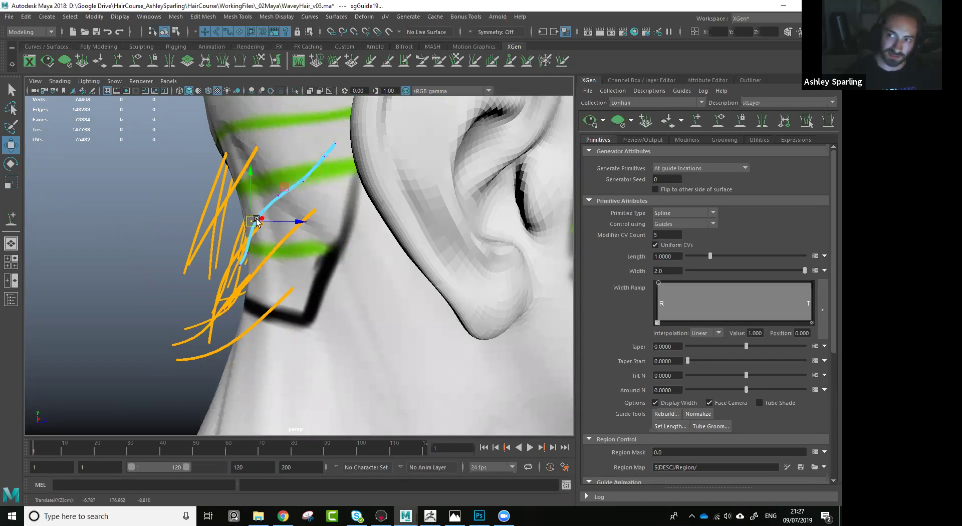
{"action": "left_click_drag", "start_coordinate": [303, 181], "coordinate": [302, 170]}
{"action": "left_click_drag", "start_coordinate": [303, 223], "coordinate": [323, 224], "text": "alt"}
{"action": "left_click_drag", "start_coordinate": [268, 289], "coordinate": [223, 286], "text": "alt"}
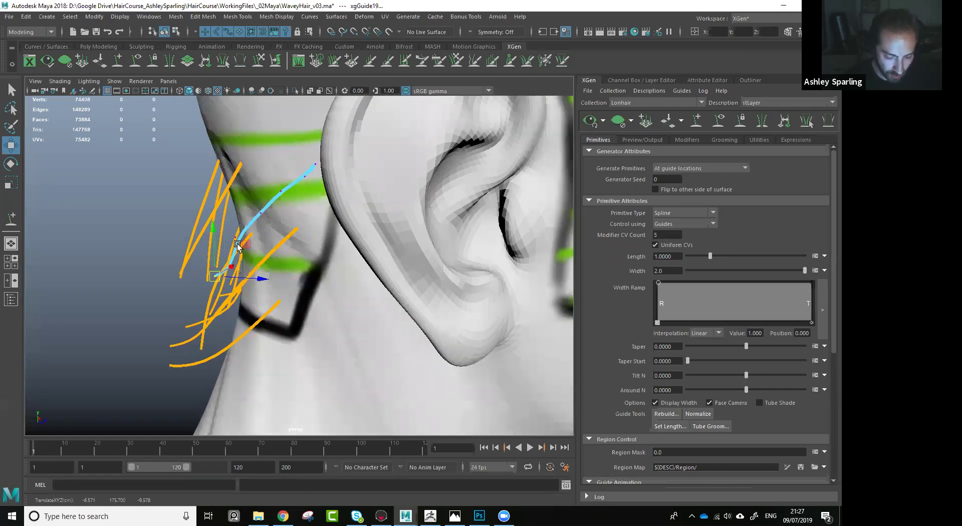
{"action": "left_click", "coordinate": [231, 269]}
{"action": "left_click_drag", "start_coordinate": [298, 319], "coordinate": [421, 320], "text": "alt"}
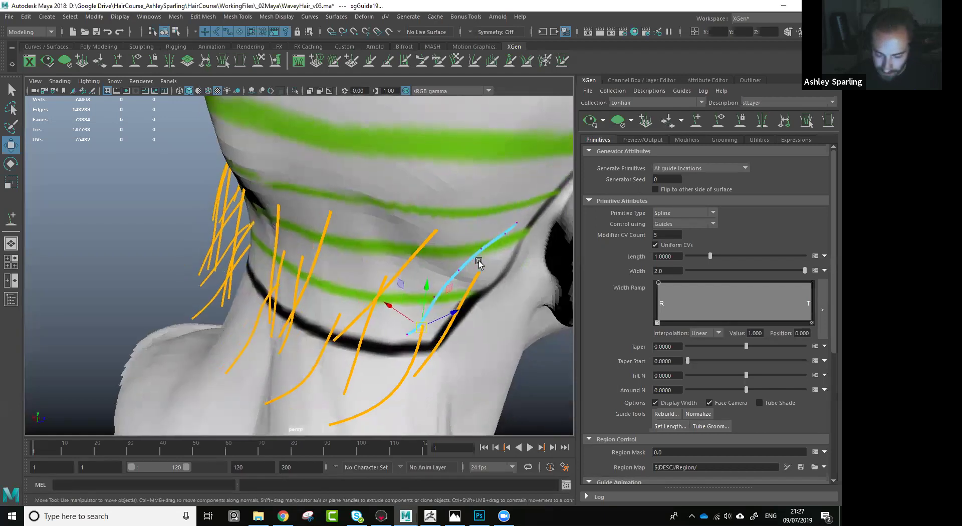
Select all the guides around the nape and convert them to curves, hiding the original guides.
{"action": "left_click_drag", "start_coordinate": [464, 261], "coordinate": [447, 277], "text": "alt"}
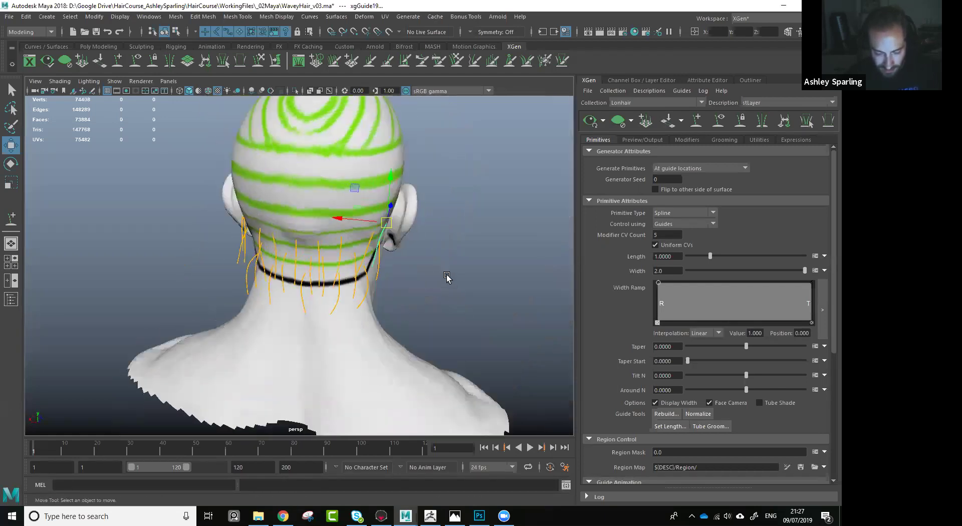
{"action": "left_click_drag", "start_coordinate": [453, 333], "coordinate": [176, 215]}
{"action": "mouse_move", "coordinate": [430, 279]}
{"action": "left_mouse_down", "text": "alt"}
{"action": "mouse_move", "coordinate": [458, 281]}
{"action": "mouse_move", "coordinate": [423, 287]}
{"action": "left_mouse_up", "text": "alt"}
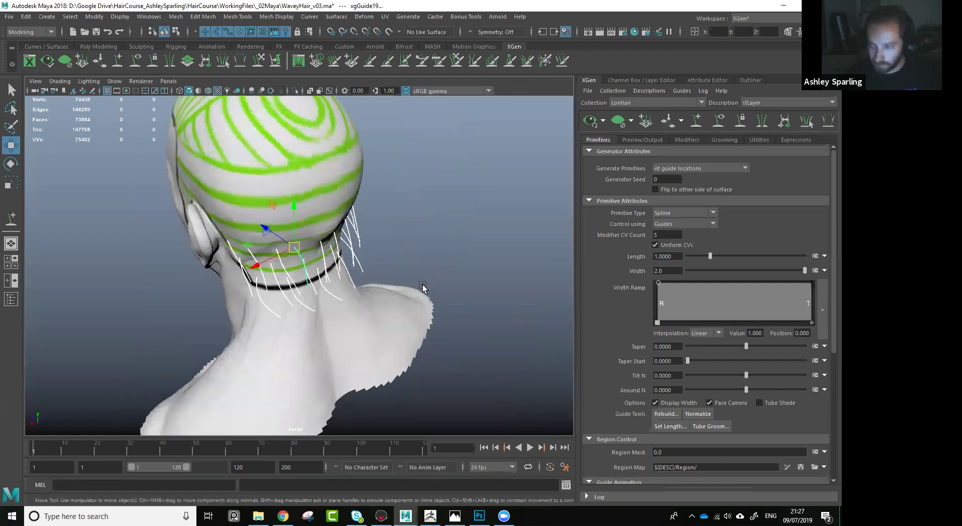
{"action": "left_click", "coordinate": [761, 141]}
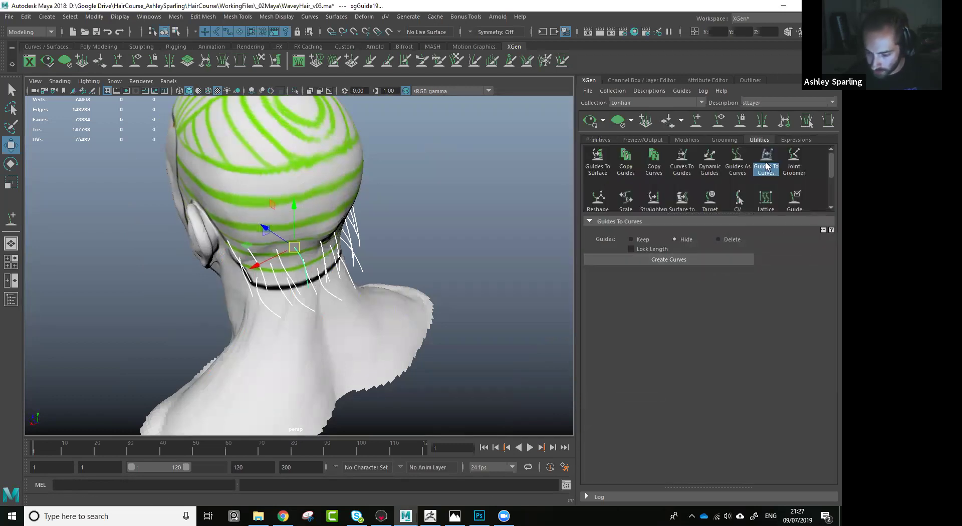
{"action": "left_click", "coordinate": [706, 260]}
{"action": "left_click_drag", "start_coordinate": [436, 286], "coordinate": [411, 283], "text": "alt"}
{"action": "right_click_drag", "start_coordinate": [410, 284], "coordinate": [401, 286], "text": "alt"}
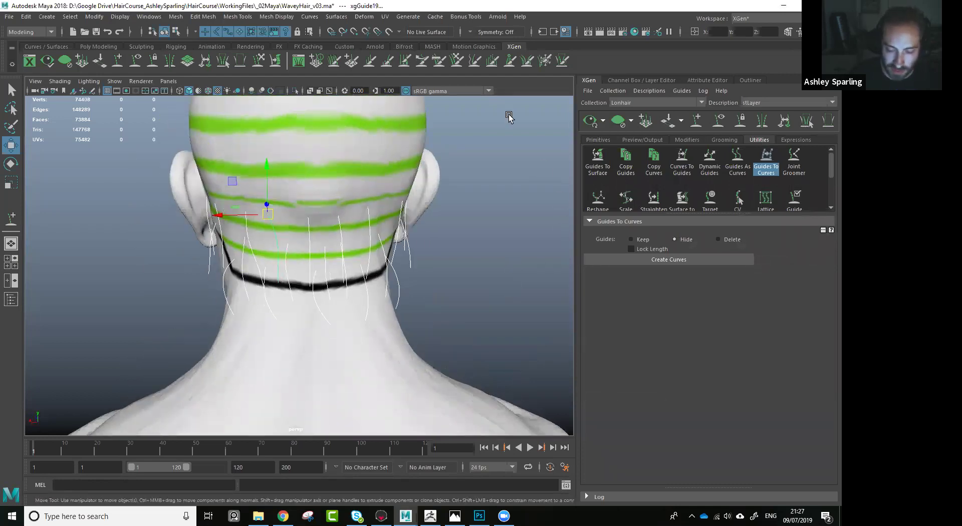
Generate ribbon meshes from the selected curves with Curve to Ribbon Mesh and inspect them around the back of the head.
{"action": "left_click", "coordinate": [465, 17]}
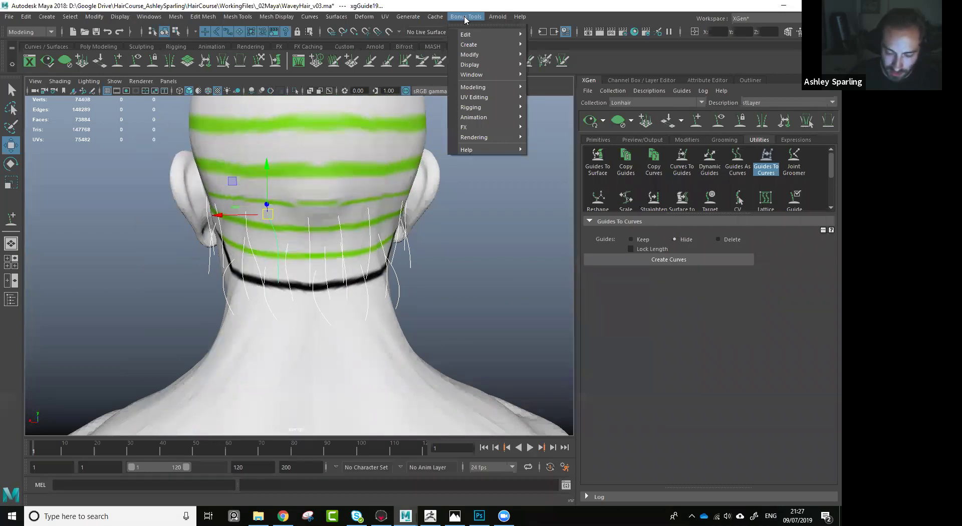
{"action": "mouse_move", "coordinate": [496, 90]}
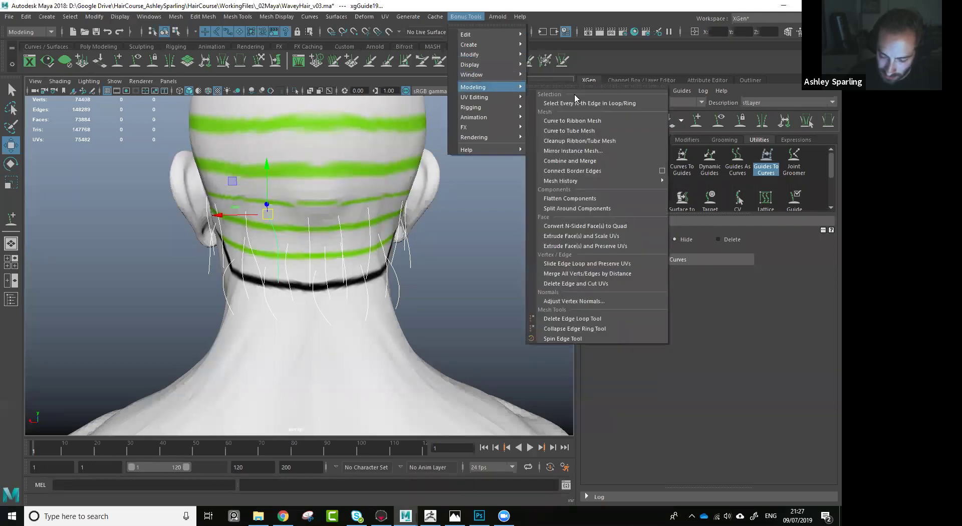
{"action": "left_click", "coordinate": [623, 123]}
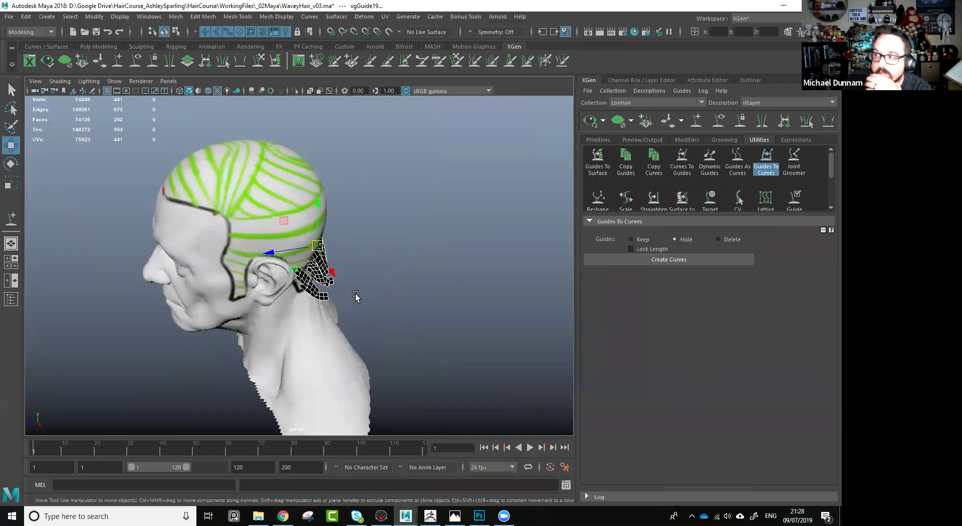
{"action": "left_click_drag", "start_coordinate": [354, 296], "coordinate": [345, 314], "text": "alt"}
{"action": "scroll", "coordinate": [345, 317], "scroll_direction": "up", "scroll_amount": 3}
{"action": "scroll", "coordinate": [345, 317], "scroll_direction": "up", "scroll_amount": 3}
{"action": "left_click_drag", "start_coordinate": [397, 340], "coordinate": [358, 338], "text": "alt"}
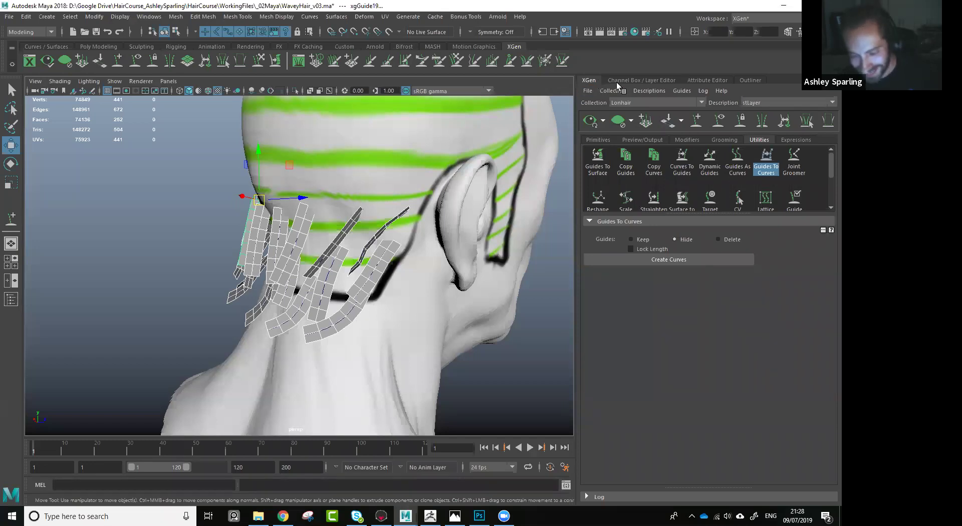
{"action": "left_click_drag", "start_coordinate": [509, 180], "coordinate": [459, 285], "text": "alt"}
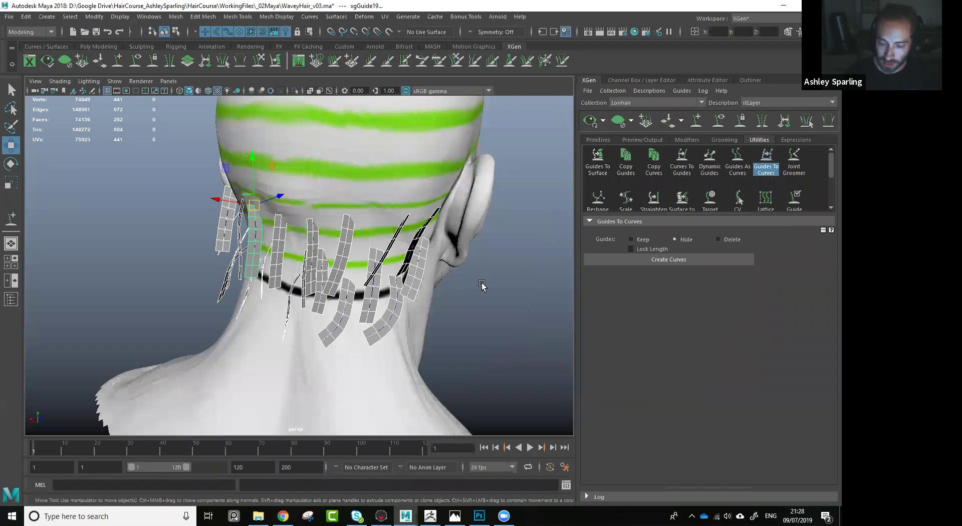
Bring up the channel attributes and display layers for the selected ribbon meshes.
{"action": "left_click", "coordinate": [628, 80]}
{"action": "left_click", "coordinate": [697, 81]}
{"action": "left_click", "coordinate": [649, 80]}
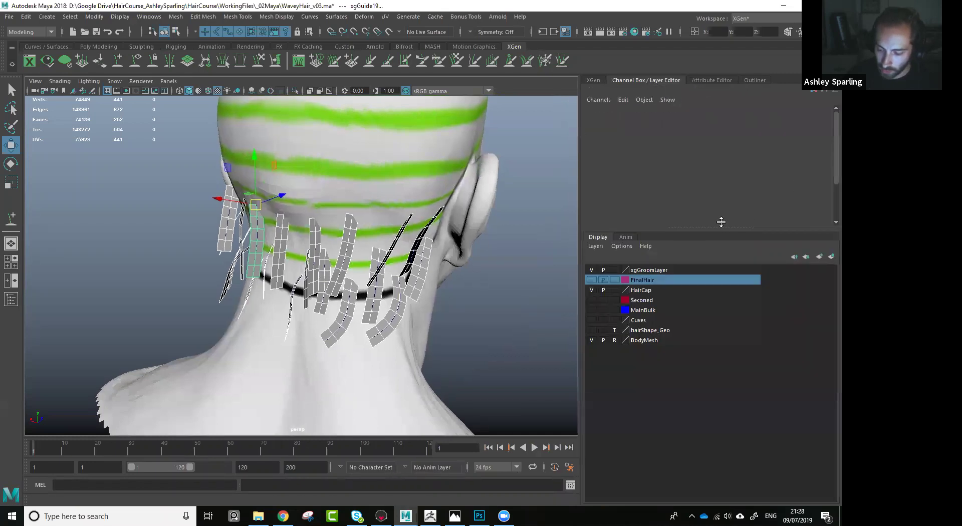
Give the channel area more height, switch the workspace to Maya Classic, and check the attribute, XGen and channel displays.
{"action": "left_click_drag", "start_coordinate": [718, 228], "coordinate": [724, 379]}
{"action": "left_click", "coordinate": [769, 18]}
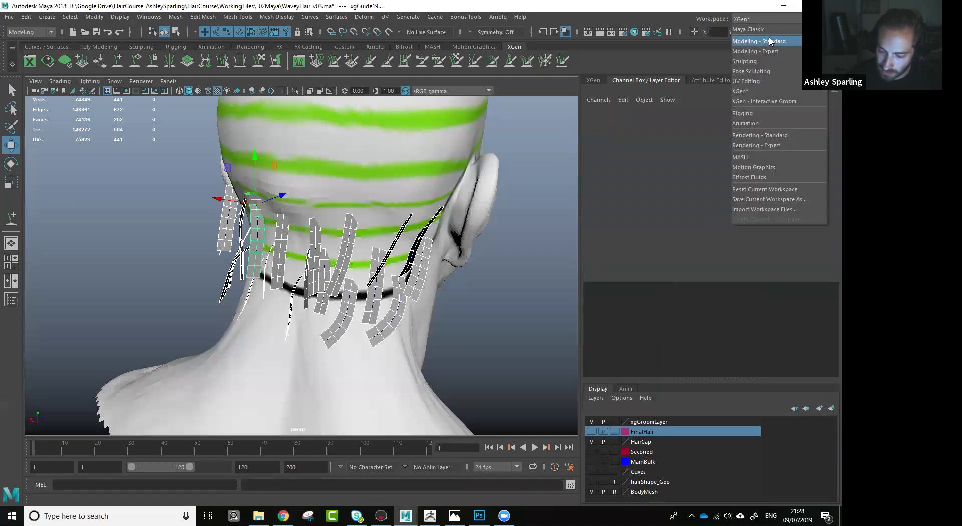
{"action": "left_click", "coordinate": [770, 30]}
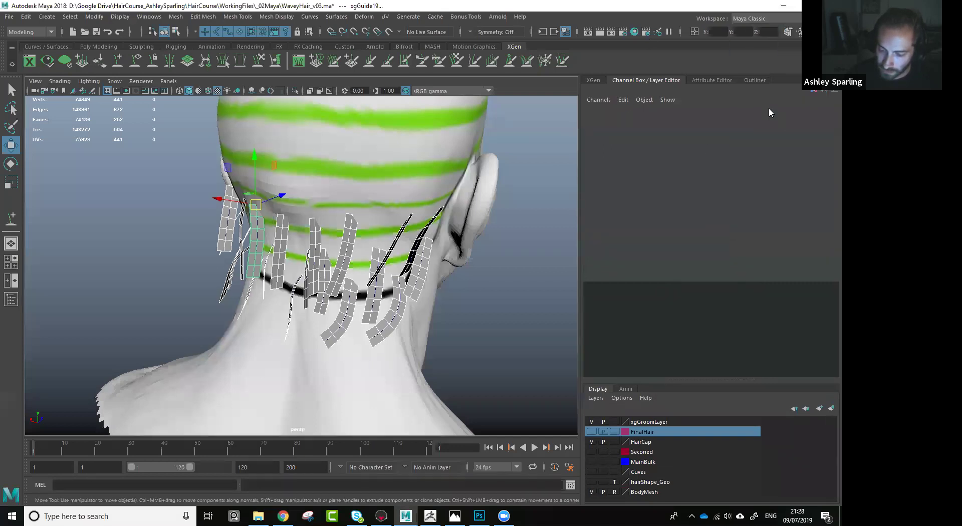
{"action": "left_click", "coordinate": [706, 80]}
{"action": "left_click", "coordinate": [596, 79]}
{"action": "left_click", "coordinate": [622, 79]}
Switch the workspace to Modeling - Standard, show the Channel Box, and resize it against the layer list and viewport.
{"action": "left_click", "coordinate": [774, 18]}
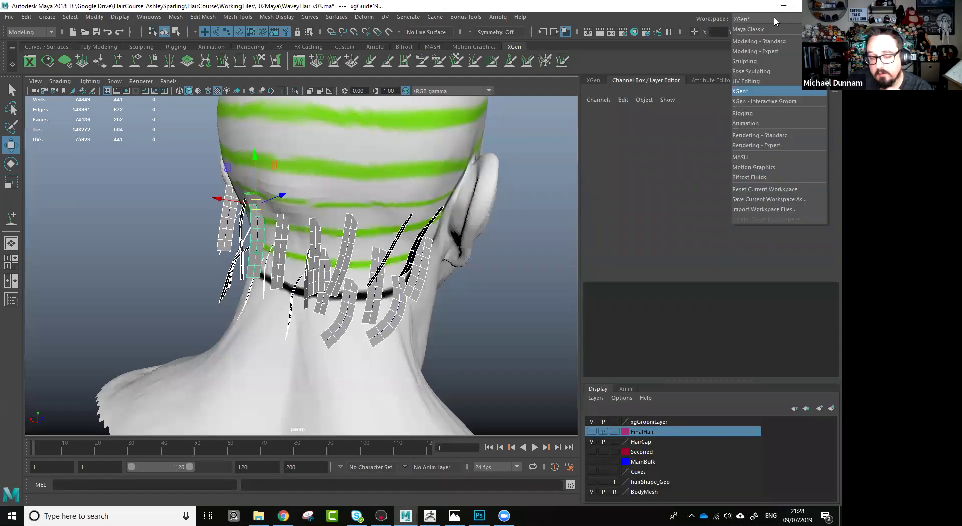
{"action": "left_click", "coordinate": [775, 40]}
{"action": "left_click", "coordinate": [712, 81]}
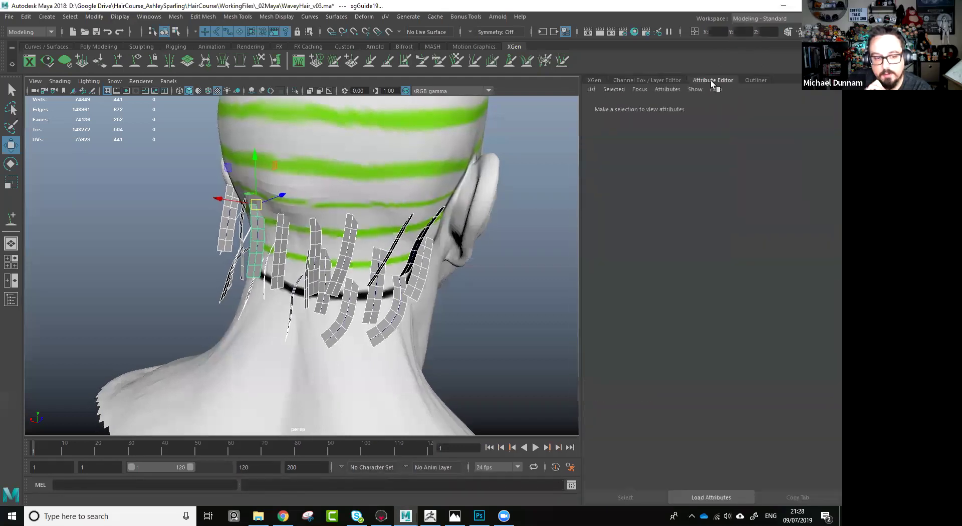
{"action": "left_click", "coordinate": [663, 80]}
{"action": "left_click_drag", "start_coordinate": [693, 377], "coordinate": [697, 330]}
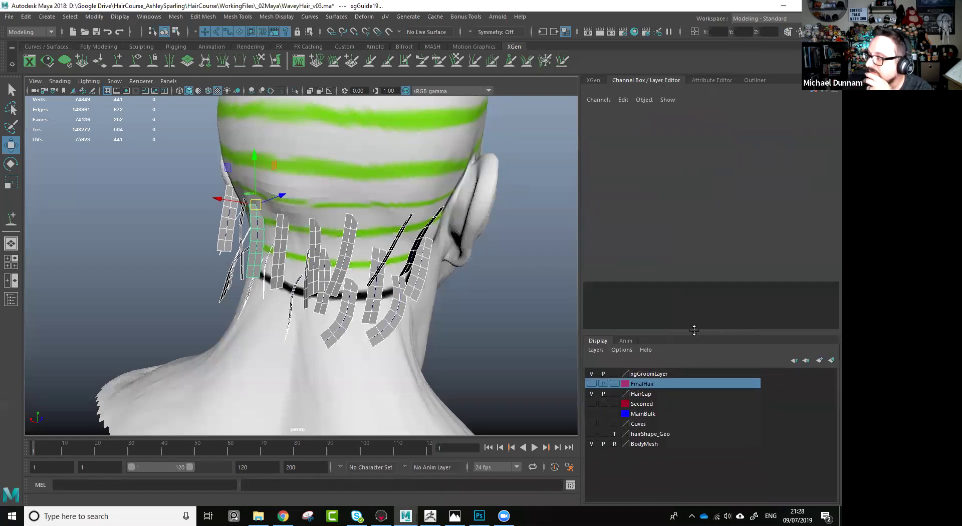
{"action": "left_click_drag", "start_coordinate": [582, 274], "coordinate": [612, 271]}
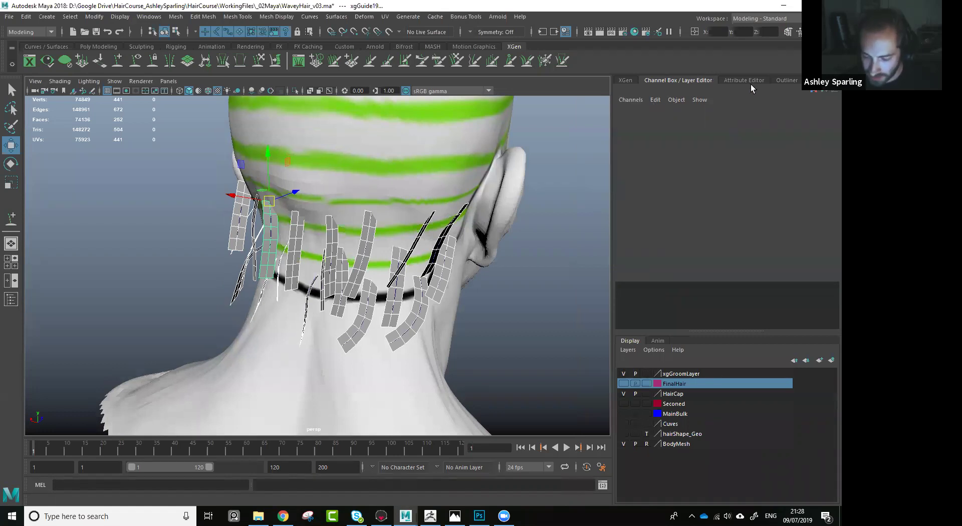
Inspect the Outliner, the XGen settings and the Channel Box with its commands for missing content.
{"action": "left_click", "coordinate": [787, 81]}
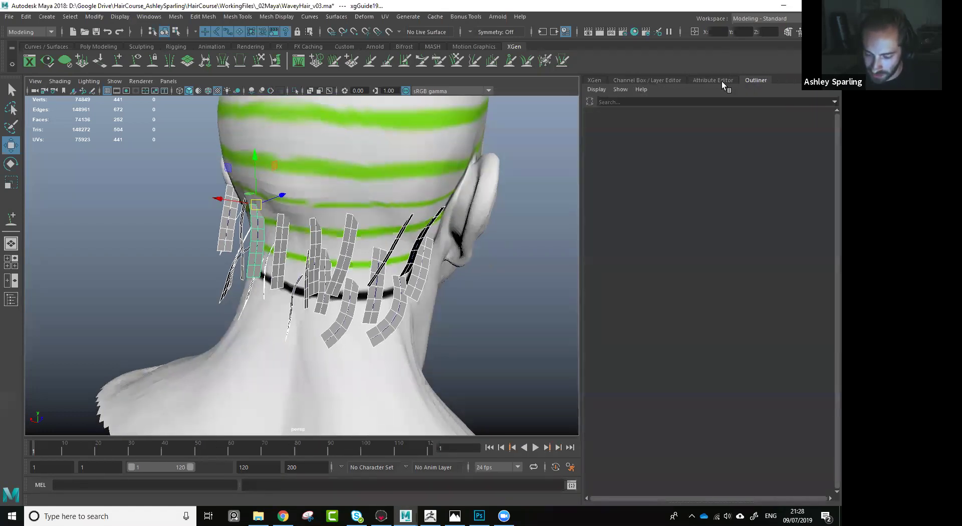
{"action": "left_click", "coordinate": [642, 82]}
{"action": "left_click", "coordinate": [618, 81]}
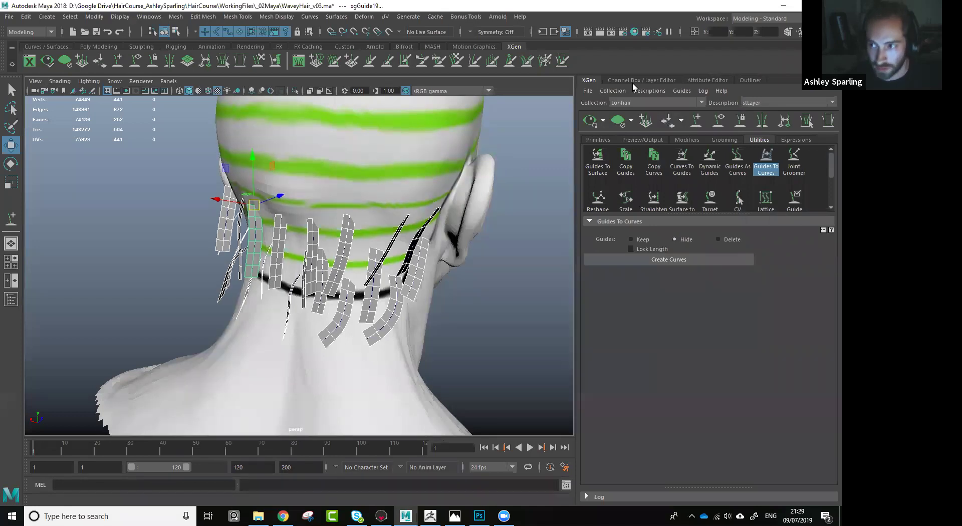
{"action": "left_click", "coordinate": [660, 81]}
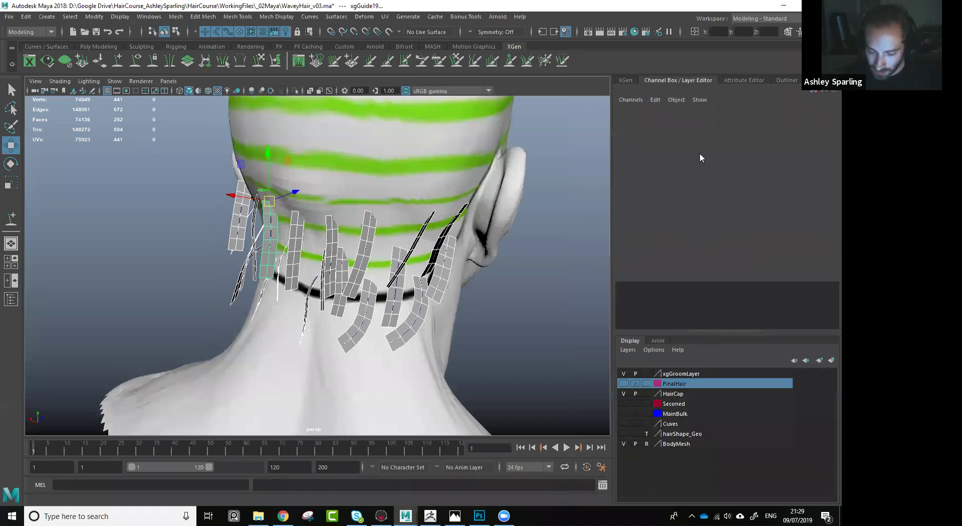
{"action": "left_click", "coordinate": [641, 102]}
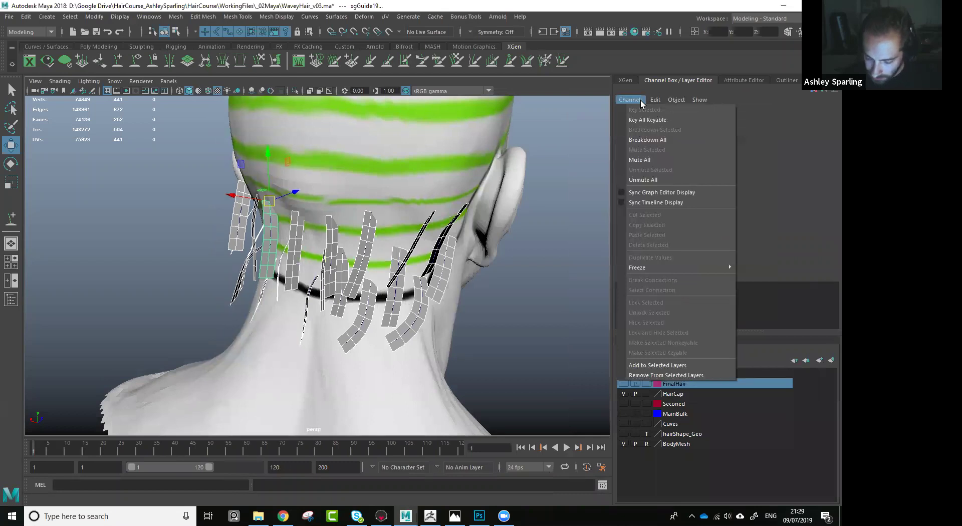
{"action": "mouse_move", "coordinate": [662, 102]}
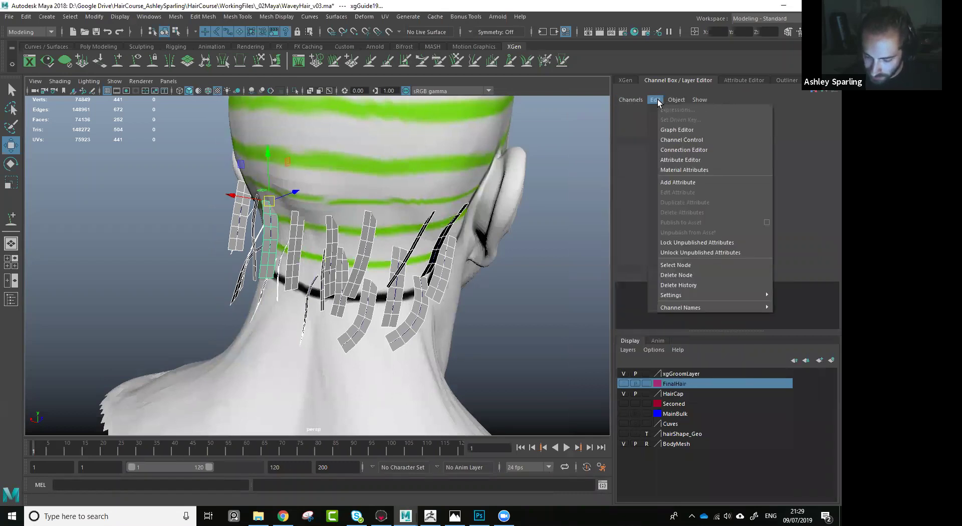
{"action": "left_click", "coordinate": [631, 136]}
{"action": "left_click", "coordinate": [627, 81]}
{"action": "left_click", "coordinate": [657, 79]}
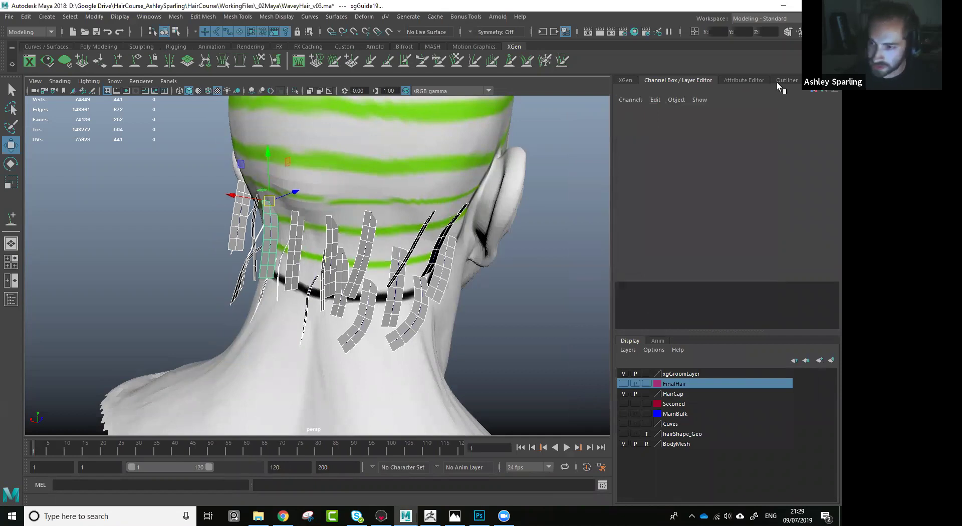
{"action": "left_click_drag", "start_coordinate": [554, 254], "coordinate": [531, 248], "text": "alt"}
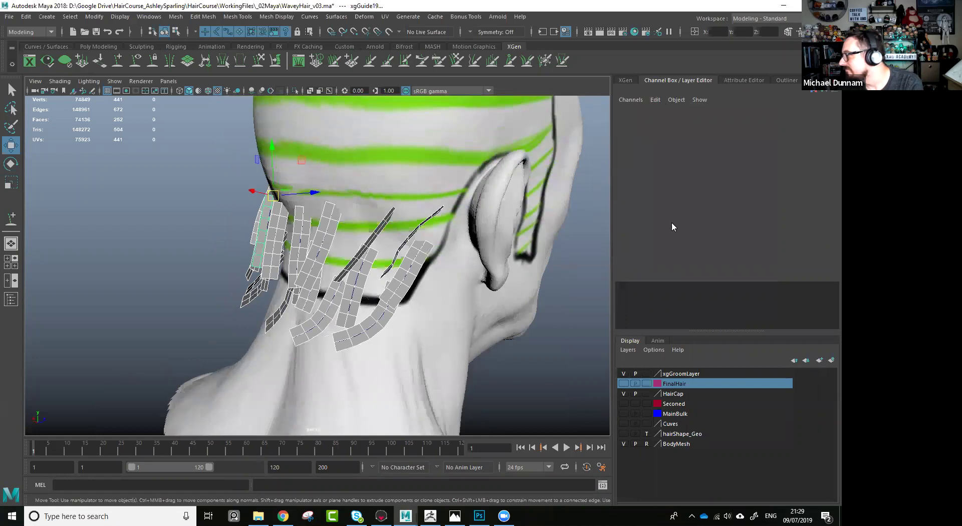
{"action": "left_click_drag", "start_coordinate": [717, 332], "coordinate": [721, 408]}
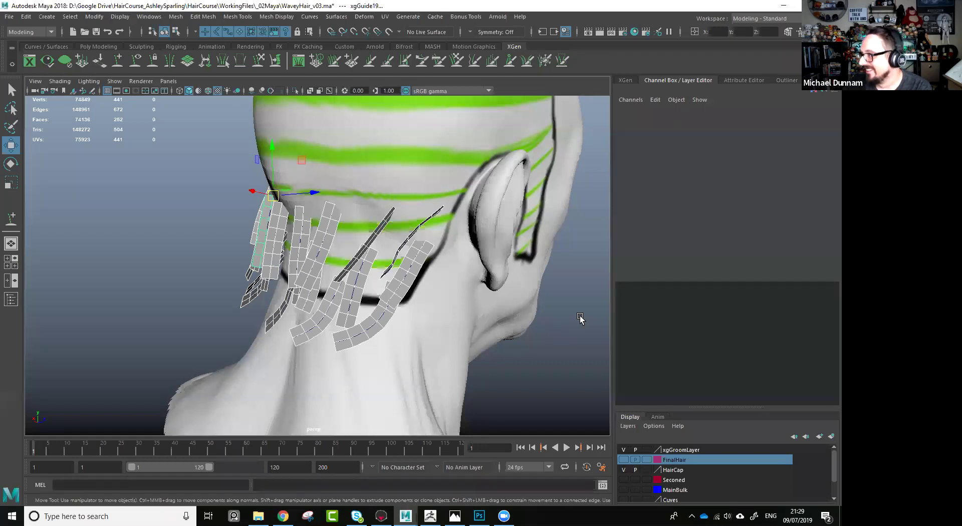
{"action": "left_click_drag", "start_coordinate": [516, 337], "coordinate": [572, 346], "text": "alt"}
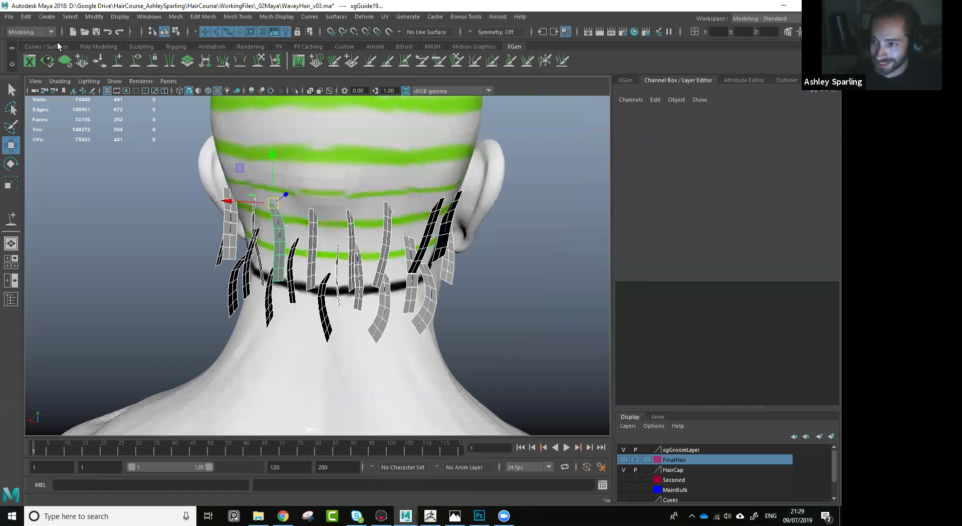
Save a copy of the scene as WaveyHair_v03.ma in the Tonight folder on the Desktop.
{"action": "left_click", "coordinate": [9, 16]}
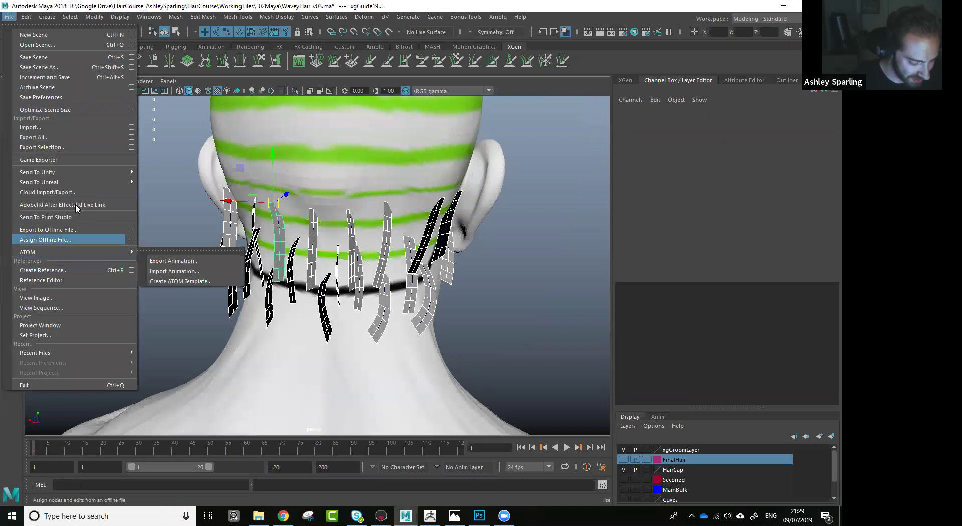
{"action": "left_click", "coordinate": [76, 87]}
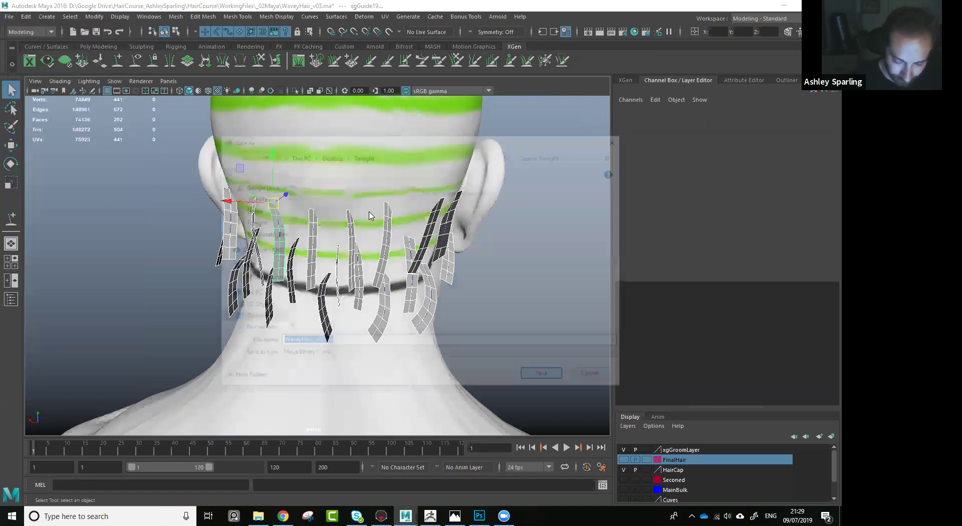
{"action": "left_click", "coordinate": [251, 318]}
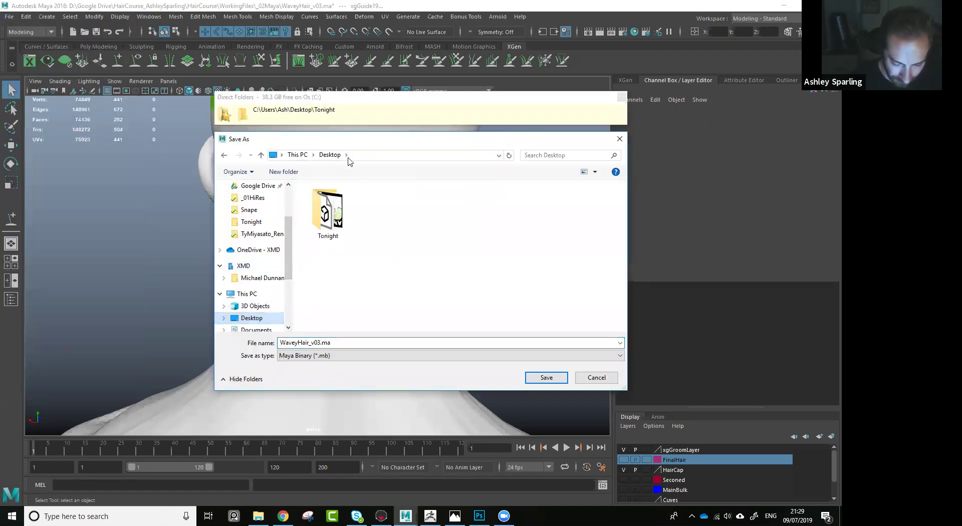
{"action": "left_click", "coordinate": [325, 213]}
{"action": "double_click", "coordinate": [324, 213]}
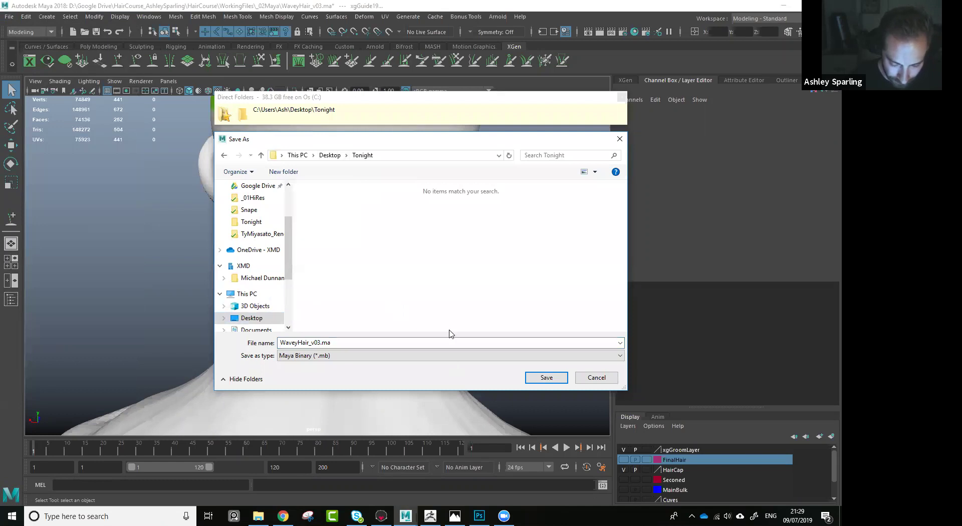
{"action": "left_click", "coordinate": [546, 378]}
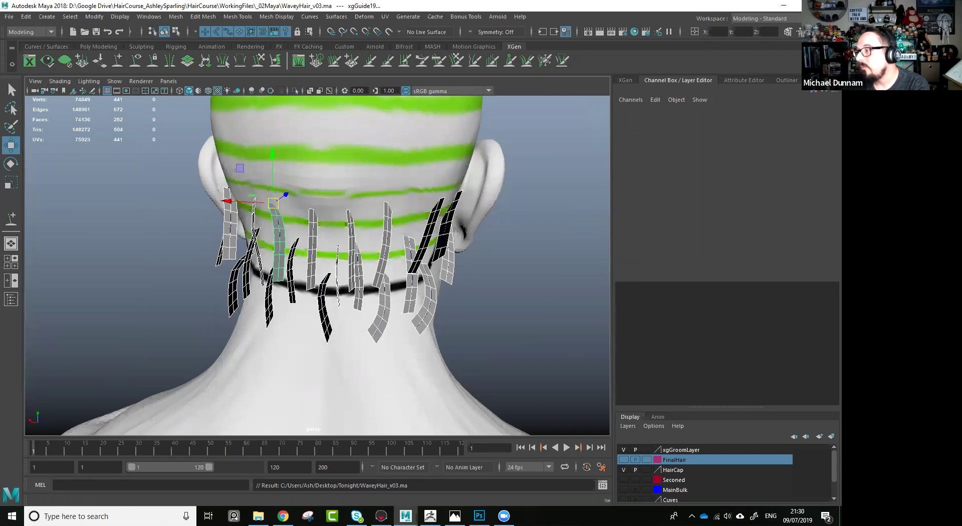
Switch to Windows Task Manager and end the running Maya process.
{"action": "right_click", "coordinate": [584, 516]}
{"action": "left_click", "coordinate": [615, 471]}
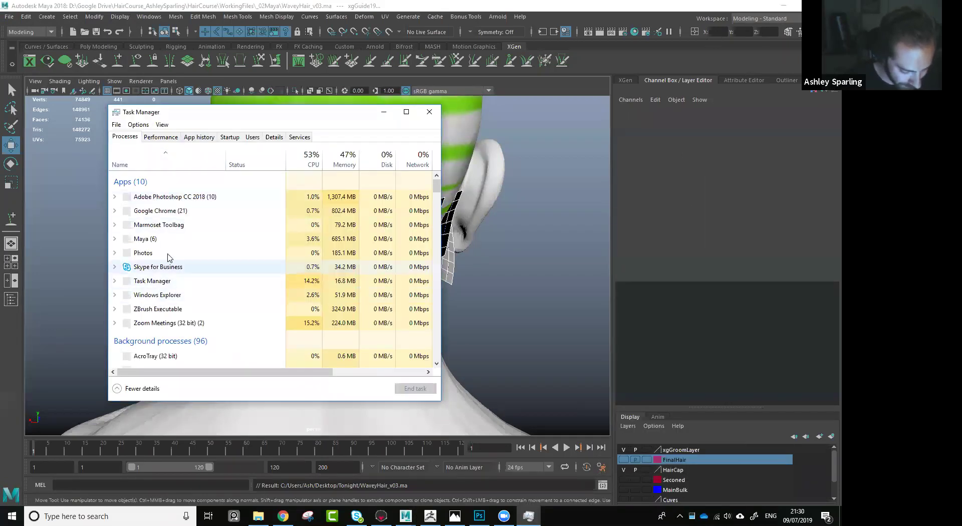
{"action": "left_click", "coordinate": [151, 239]}
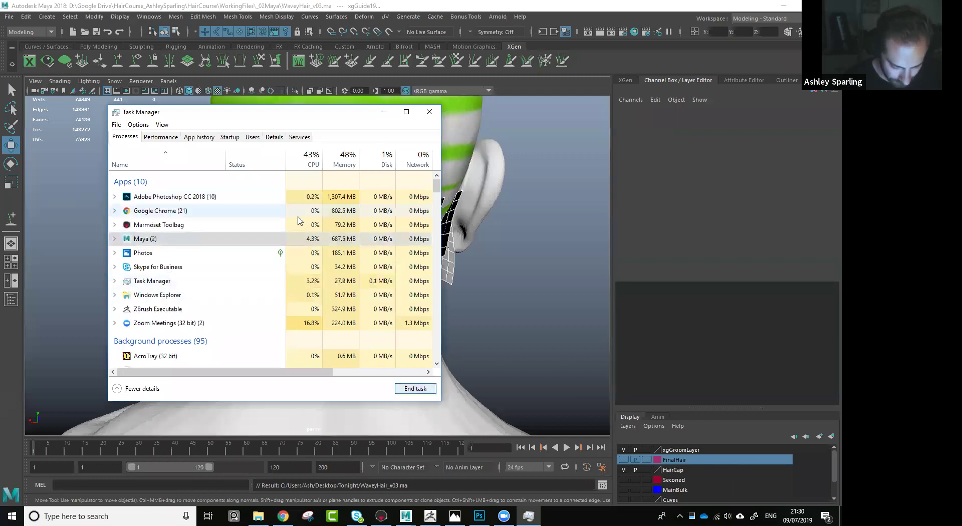
{"action": "key", "text": "alt+Tab"}
Close Skype for Business and Task Manager.
{"action": "right_click", "coordinate": [351, 508]}
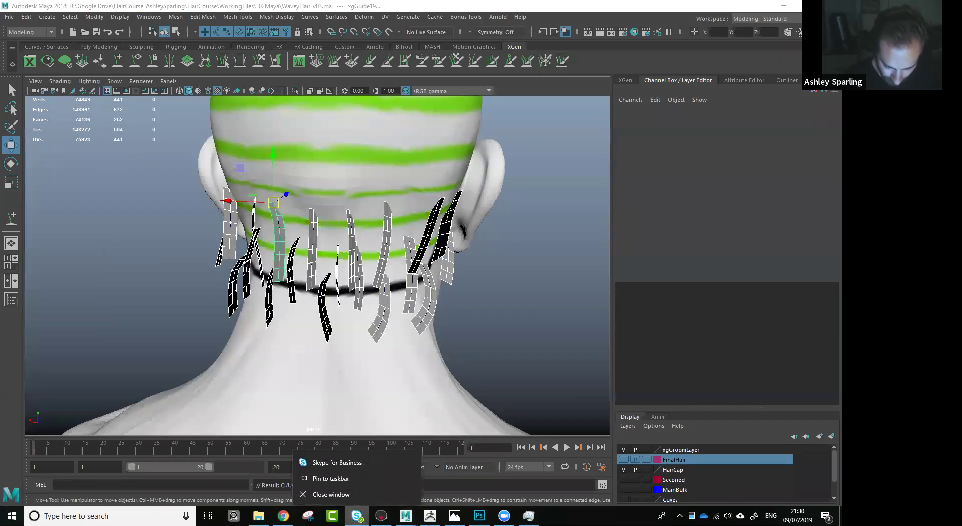
{"action": "left_click", "coordinate": [332, 494]}
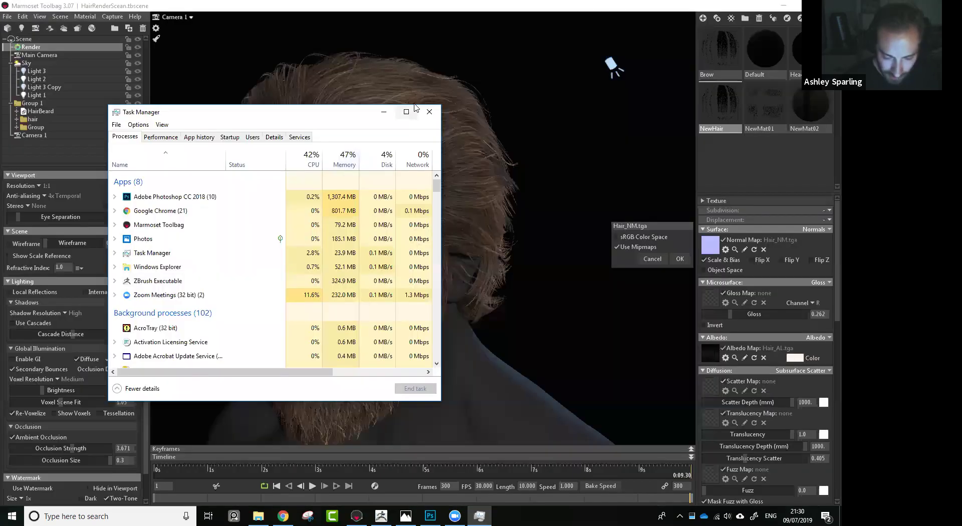
{"action": "left_click", "coordinate": [430, 111]}
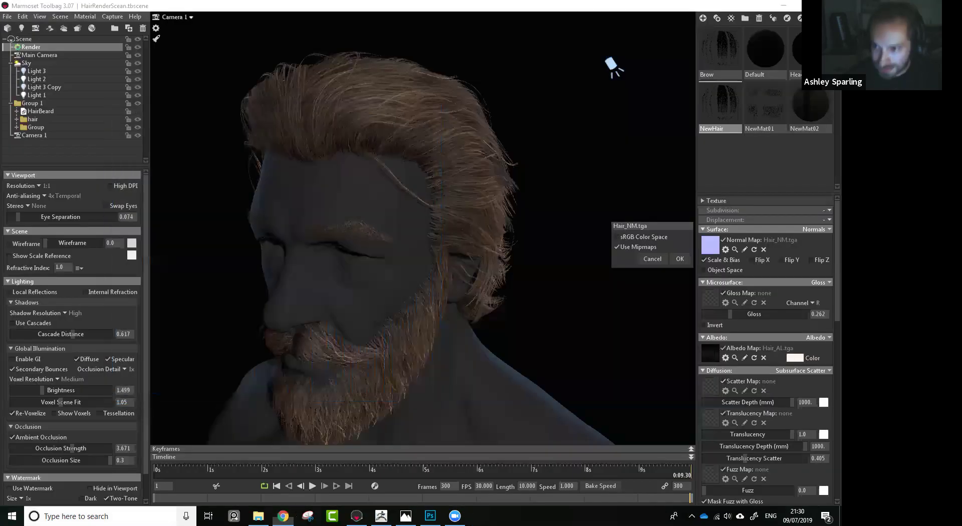
Find Autodesk Maya 2018 with Windows search and launch it.
{"action": "key", "text": "super"}
{"action": "type", "text": "maya"}
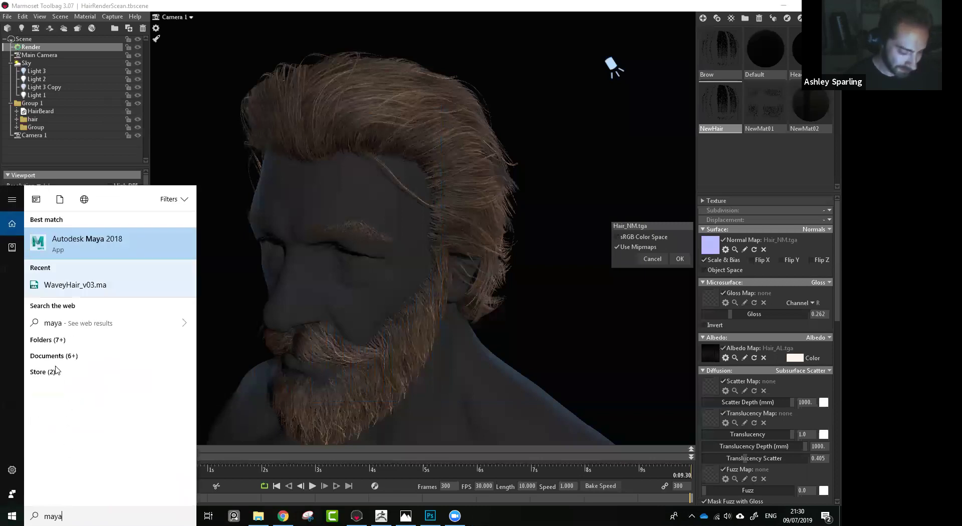
{"action": "key", "text": "Return"}
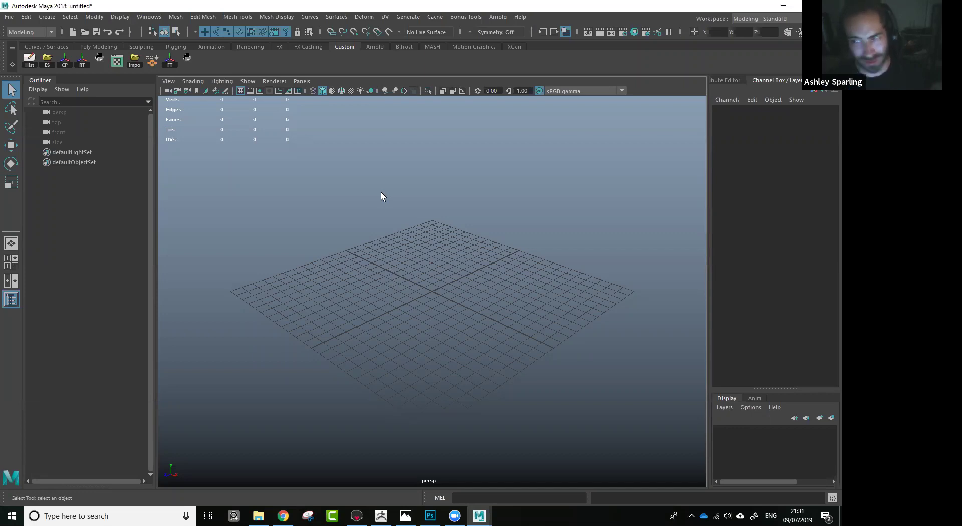
{"action": "left_click", "coordinate": [11, 18]}
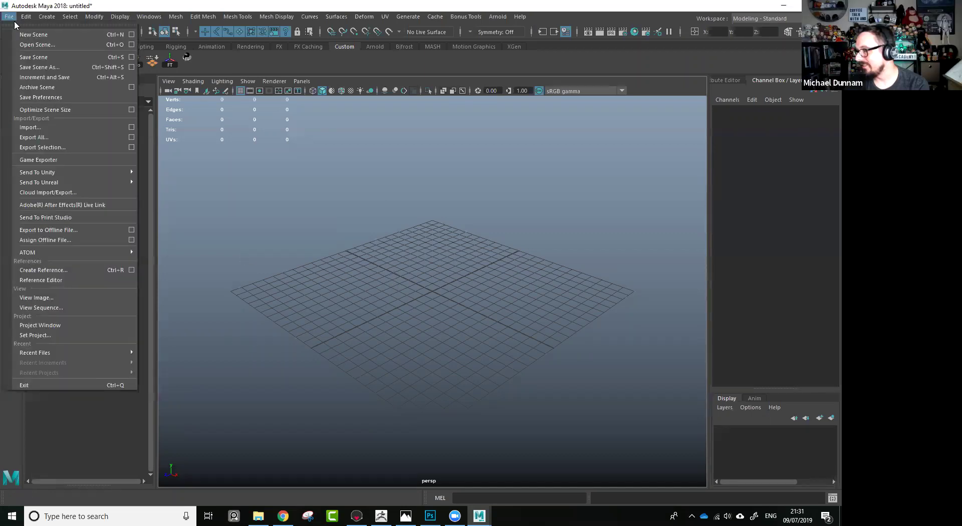
{"action": "mouse_move", "coordinate": [134, 181]}
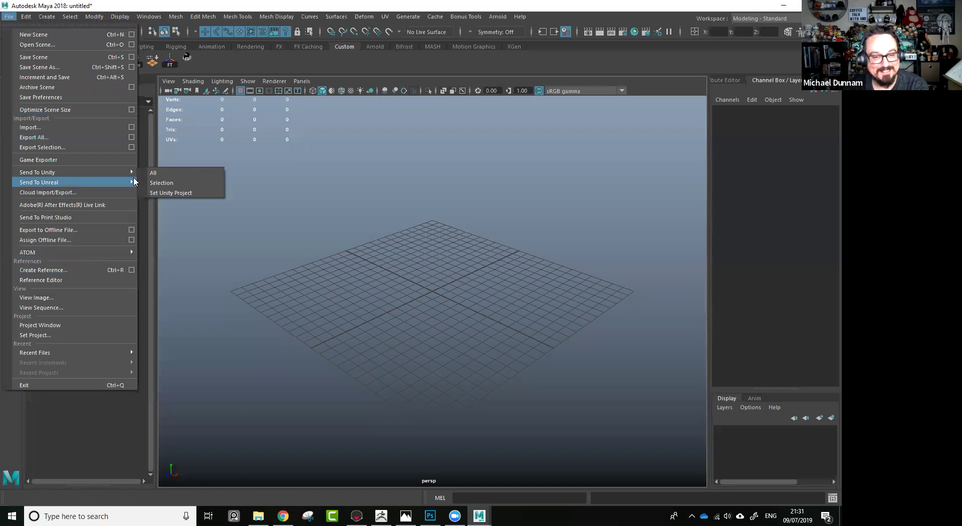
{"action": "mouse_move", "coordinate": [93, 353]}
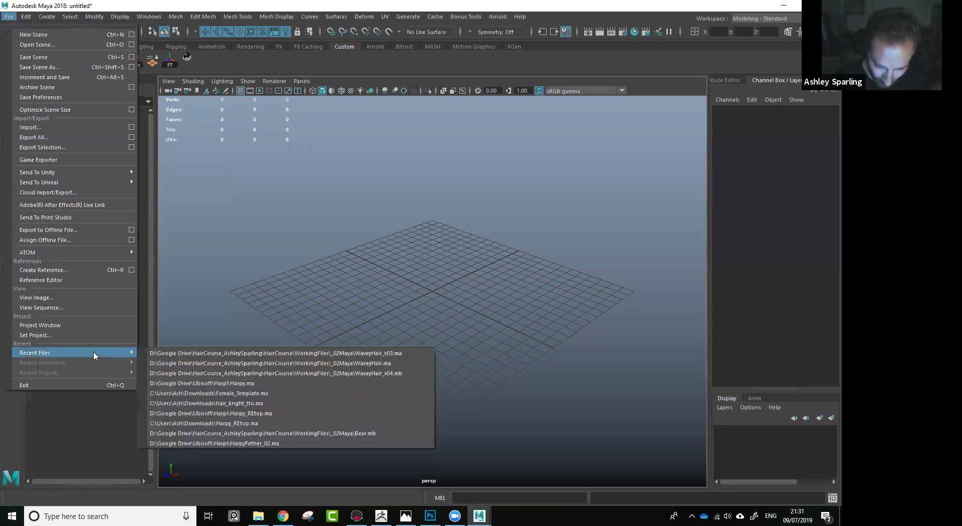
{"action": "left_click", "coordinate": [192, 353]}
{"action": "left_click", "coordinate": [459, 263]}
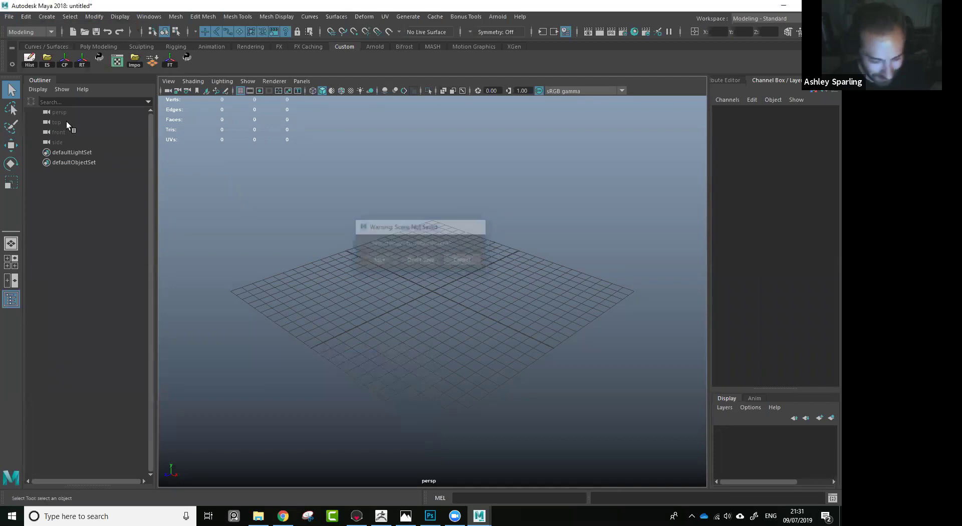
Open the saved WaveyHair_v03.ma scene from the Tonight folder on the Desktop, discarding the changes to the untitled scene.
{"action": "left_click", "coordinate": [9, 16]}
{"action": "left_click", "coordinate": [30, 39]}
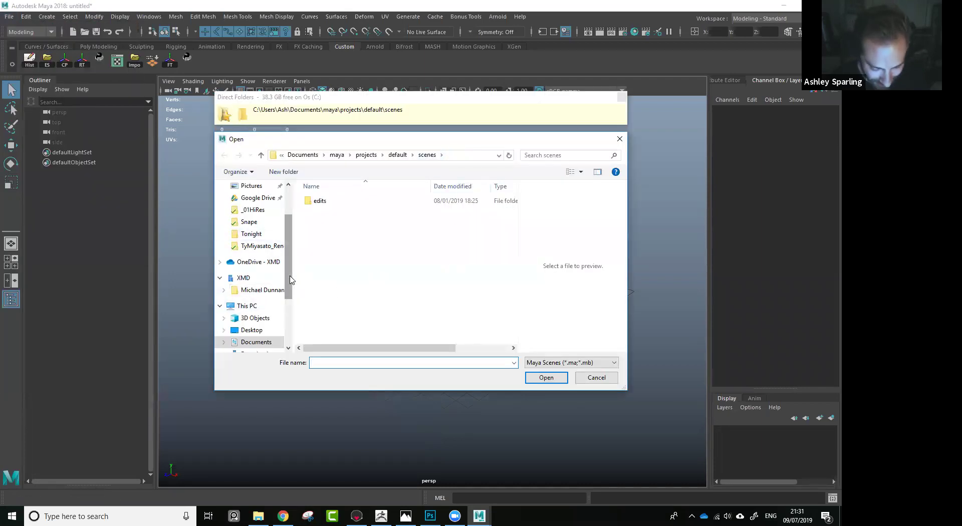
{"action": "scroll", "coordinate": [283, 217], "scroll_direction": "up", "scroll_amount": 3}
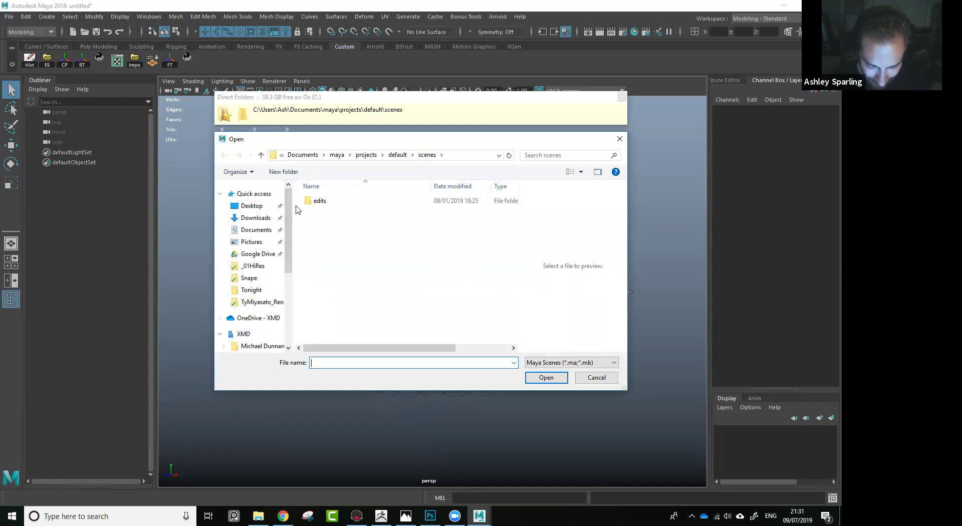
{"action": "left_click", "coordinate": [256, 209]}
{"action": "double_click", "coordinate": [328, 211]}
{"action": "left_click", "coordinate": [383, 224]}
{"action": "double_click", "coordinate": [382, 223]}
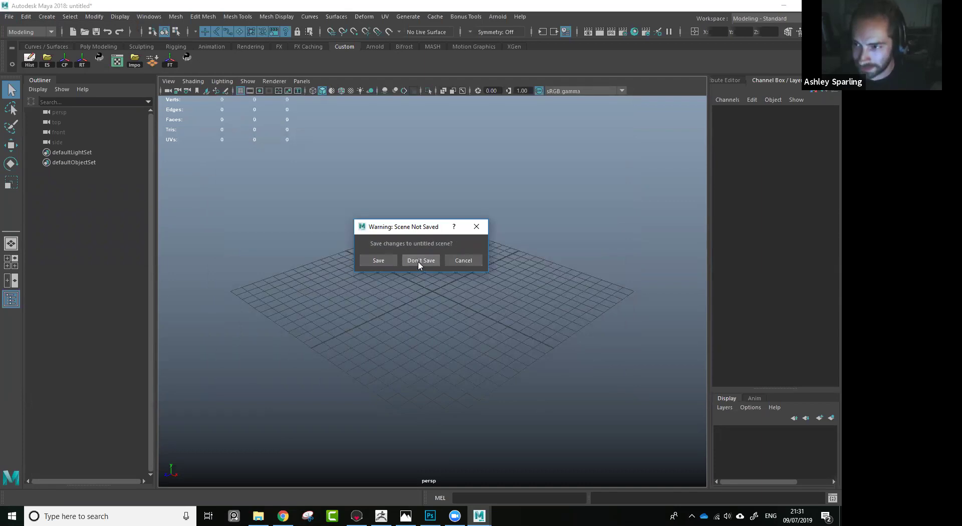
{"action": "left_click", "coordinate": [418, 260]}
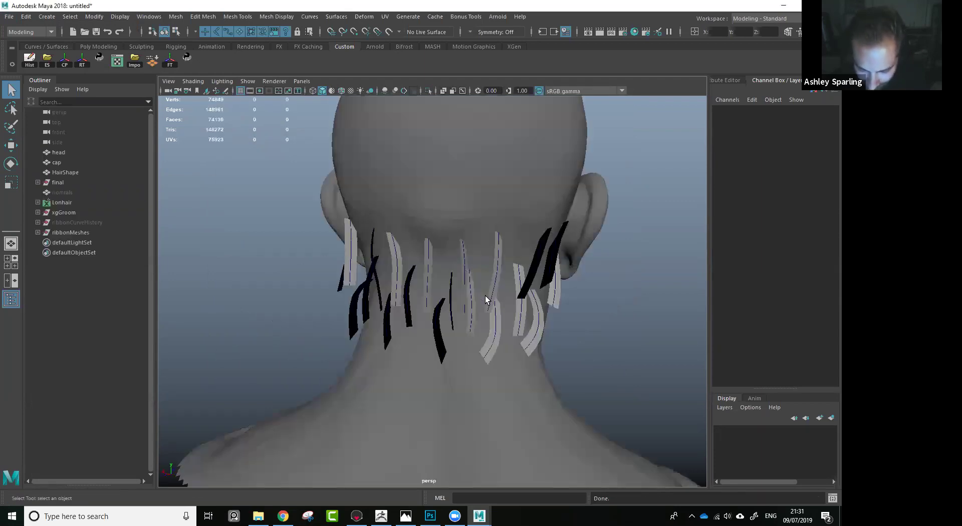
Widen the Channel Box area, switch the workspace from Modeling - Standard to XGen, and bring up the channel box and layer editor.
{"action": "left_click_drag", "start_coordinate": [562, 296], "coordinate": [494, 273], "text": "alt"}
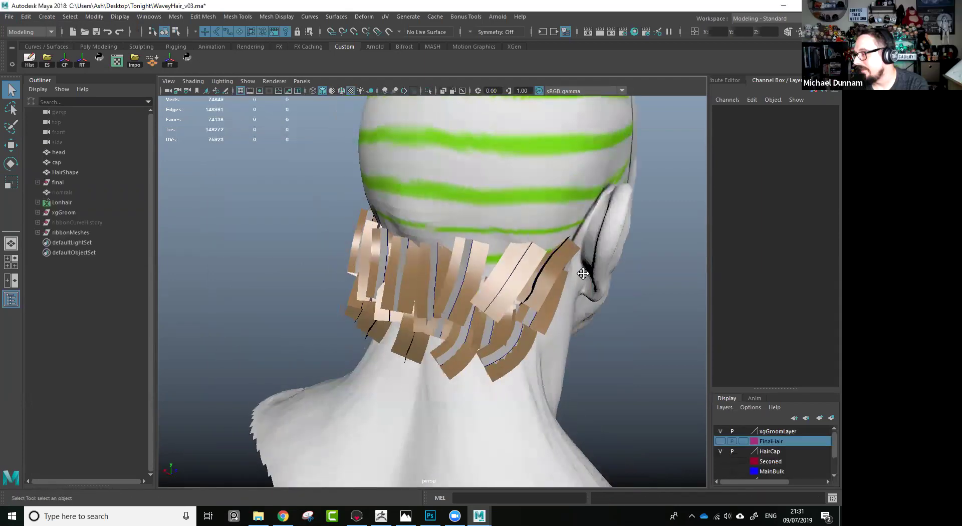
{"action": "middle_click_drag", "start_coordinate": [494, 273], "coordinate": [417, 278], "text": "alt"}
{"action": "left_click_drag", "start_coordinate": [708, 111], "coordinate": [604, 111]}
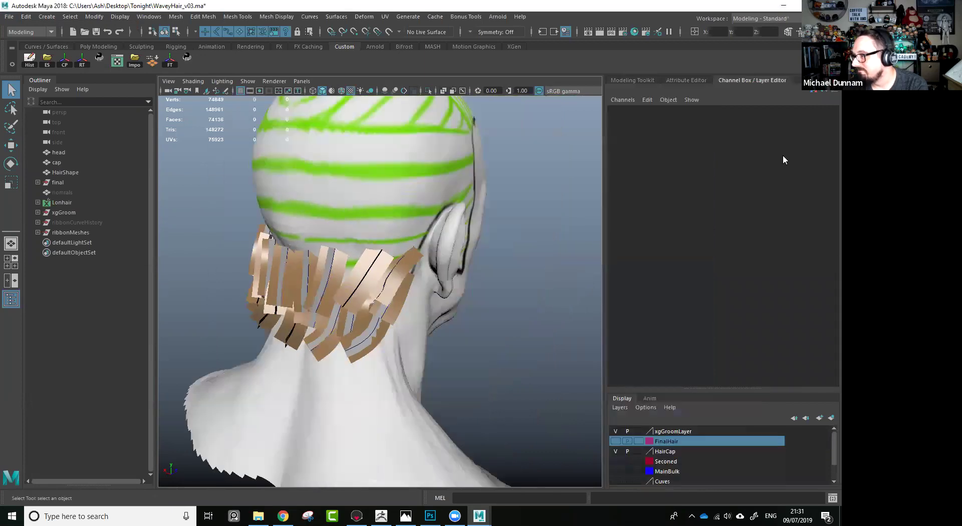
{"action": "left_click", "coordinate": [764, 19]}
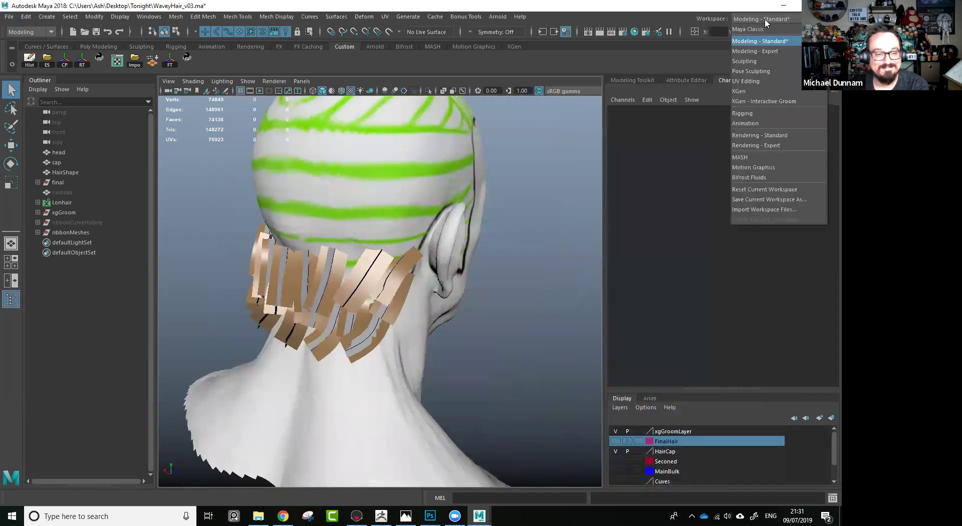
{"action": "left_click", "coordinate": [759, 94]}
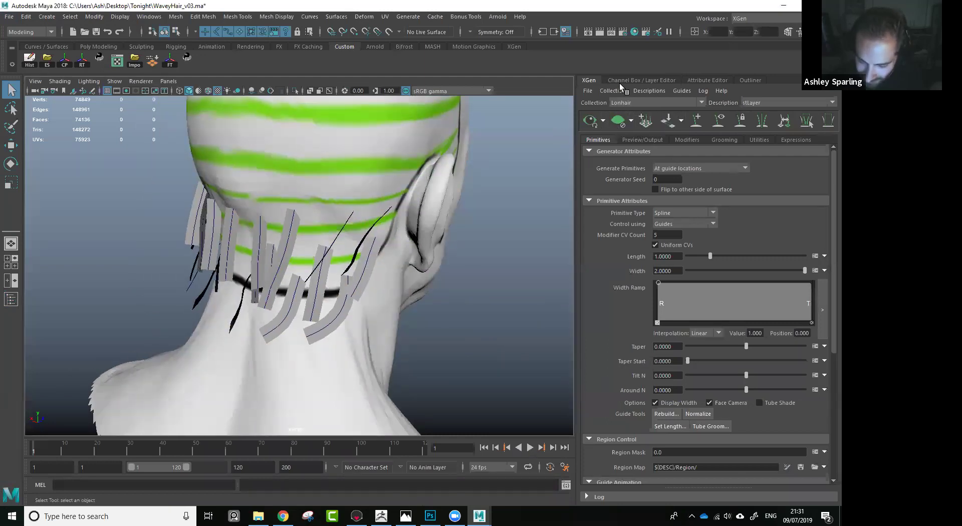
{"action": "left_click", "coordinate": [619, 81]}
Select the ribbon mesh of the lower hair card along the hairline behind the ear, going through its guide curve.
{"action": "left_click", "coordinate": [373, 283]}
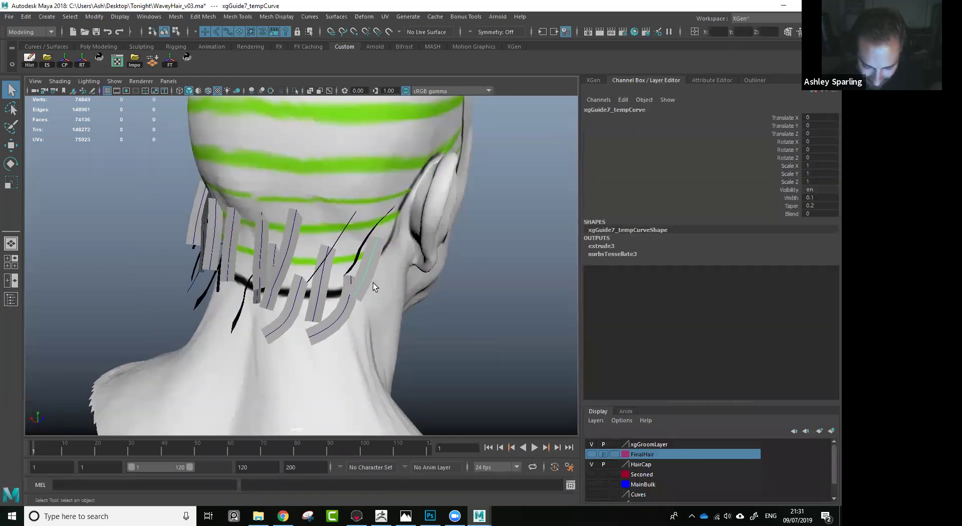
{"action": "key", "text": "Right"}
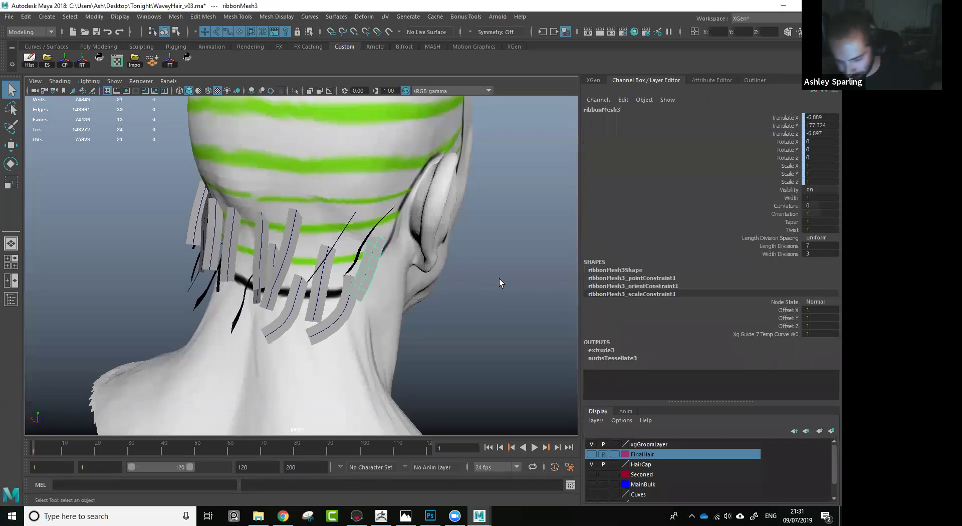
{"action": "left_click_drag", "start_coordinate": [510, 265], "coordinate": [496, 267], "text": "alt"}
{"action": "middle_click_drag", "start_coordinate": [405, 223], "coordinate": [426, 223], "text": "alt"}
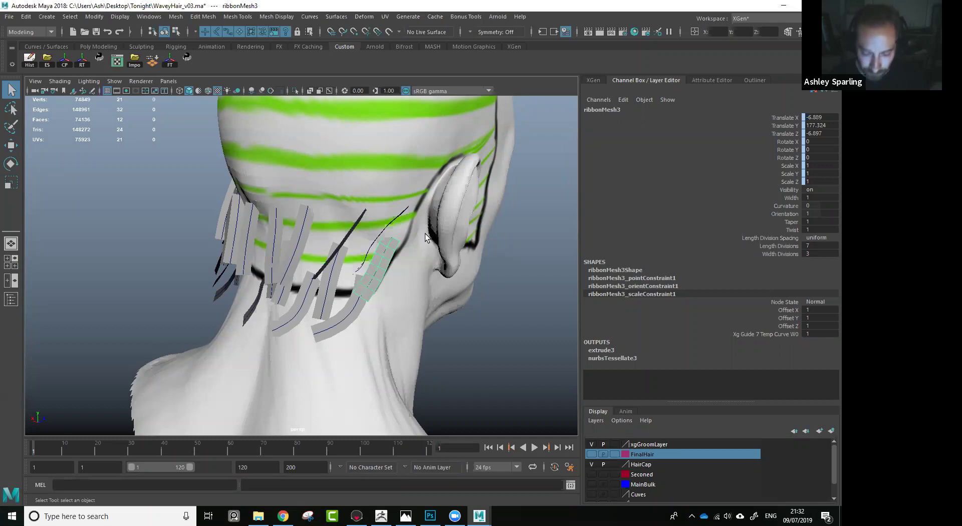
{"action": "left_click_drag", "start_coordinate": [473, 209], "coordinate": [455, 259], "text": "alt"}
{"action": "right_click_drag", "start_coordinate": [455, 260], "coordinate": [455, 247], "text": "alt"}
{"action": "middle_click_drag", "start_coordinate": [455, 247], "coordinate": [431, 237], "text": "alt"}
{"action": "right_click_drag", "start_coordinate": [431, 237], "coordinate": [399, 276], "text": "alt"}
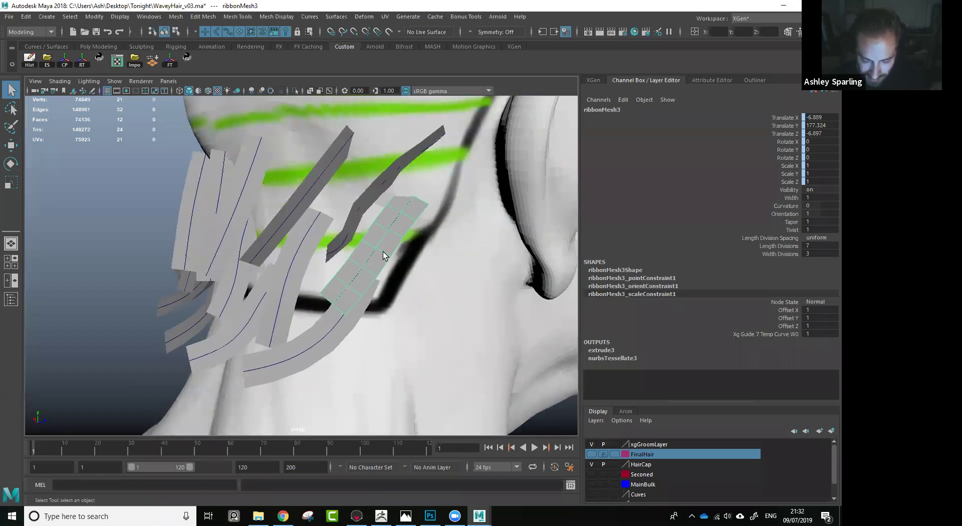
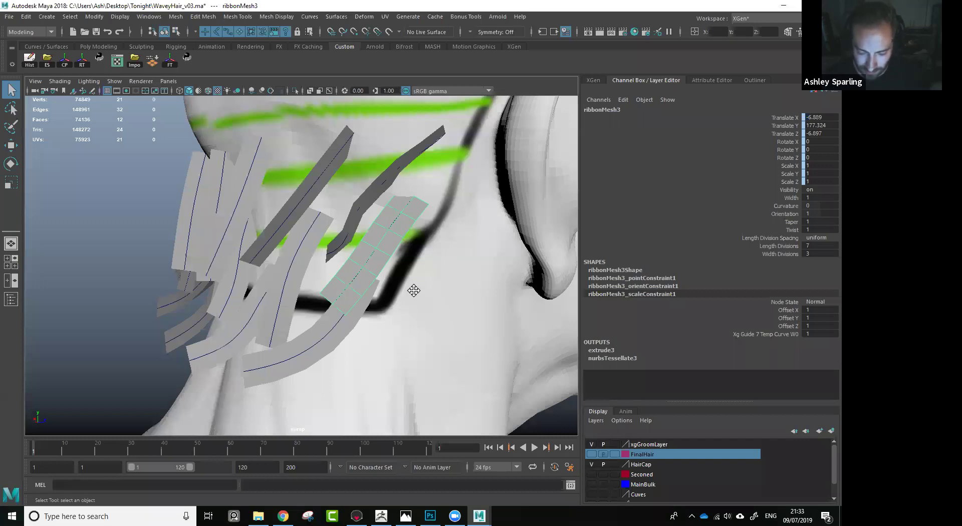
Set the selected hair card's width to 2.5.
{"action": "middle_click_drag", "start_coordinate": [413, 291], "coordinate": [398, 269], "text": "alt"}
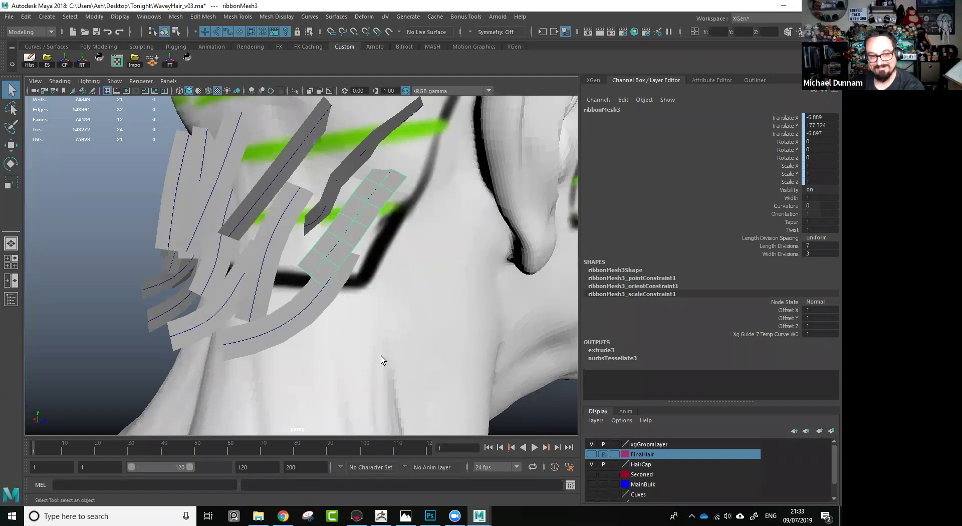
{"action": "left_click_drag", "start_coordinate": [379, 283], "coordinate": [390, 296], "text": "alt"}
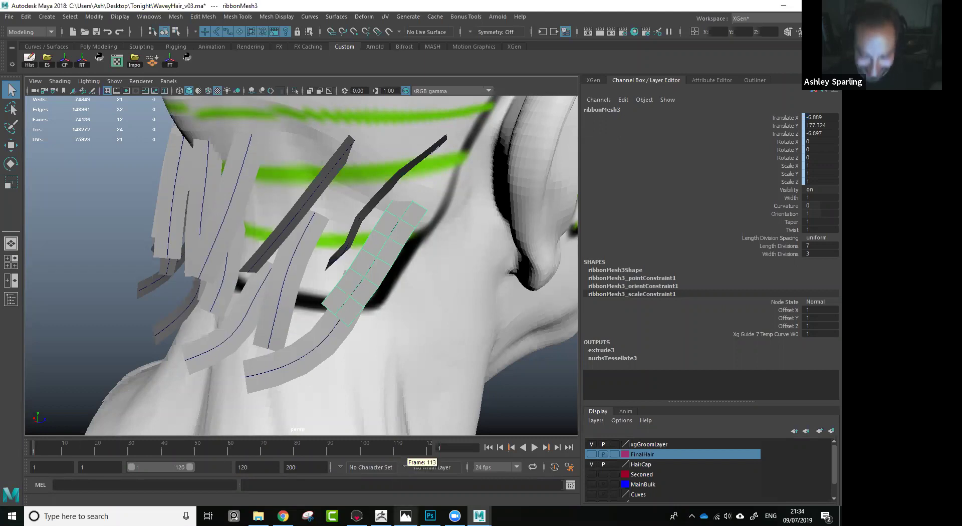
{"action": "right_click_drag", "start_coordinate": [420, 297], "coordinate": [408, 273], "text": "alt"}
{"action": "mouse_move", "coordinate": [408, 274]}
{"action": "left_mouse_down", "text": "alt"}
{"action": "mouse_move", "coordinate": [422, 273]}
{"action": "mouse_move", "coordinate": [410, 278]}
{"action": "left_mouse_up", "text": "alt"}
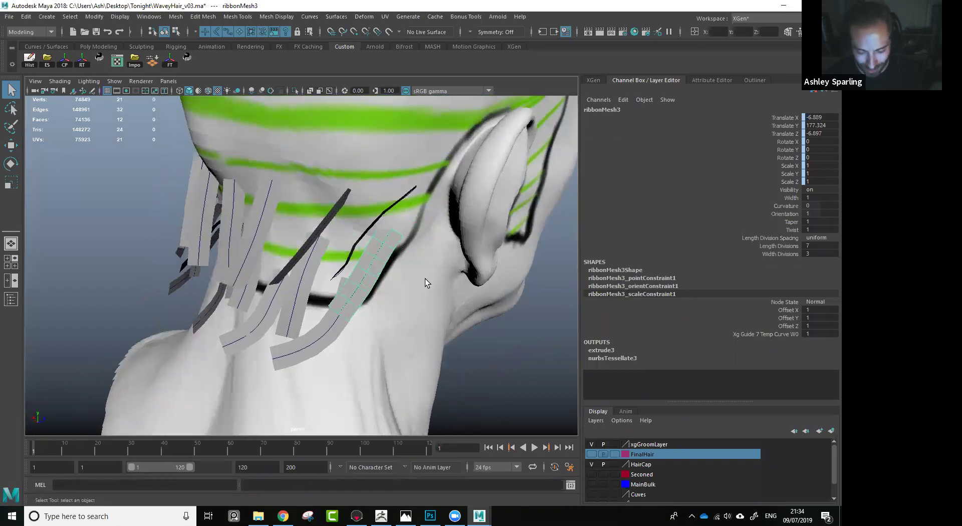
{"action": "mouse_move", "coordinate": [385, 284]}
{"action": "left_mouse_down", "text": "alt"}
{"action": "mouse_move", "coordinate": [392, 264]}
{"action": "mouse_move", "coordinate": [398, 298]}
{"action": "left_mouse_up", "text": "alt"}
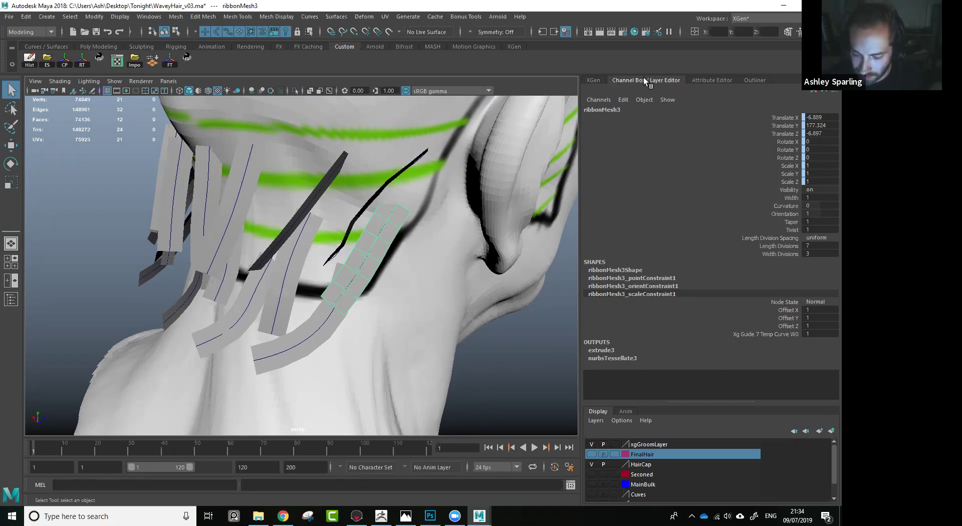
{"action": "left_click", "coordinate": [822, 197]}
{"action": "left_click", "coordinate": [822, 197]}
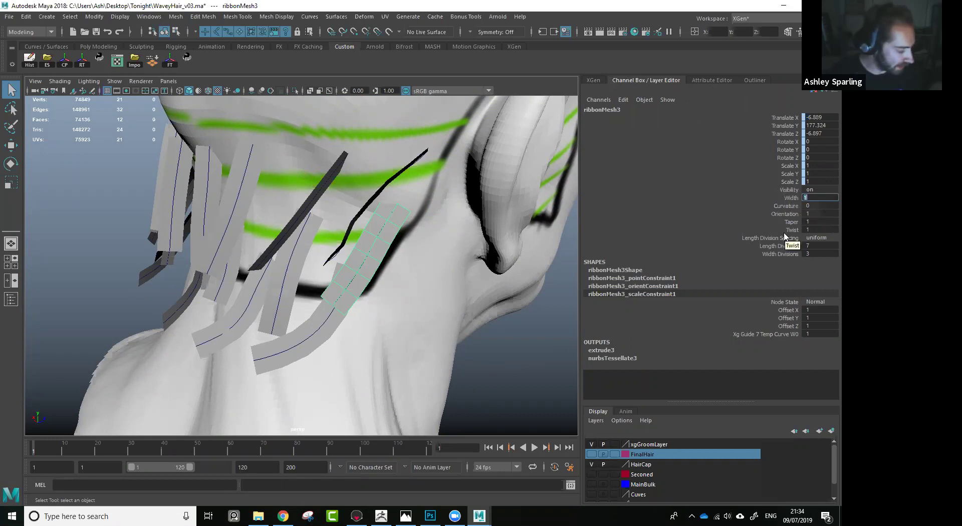
{"action": "type", "text": "2.5"}
{"action": "key", "text": "Return"}
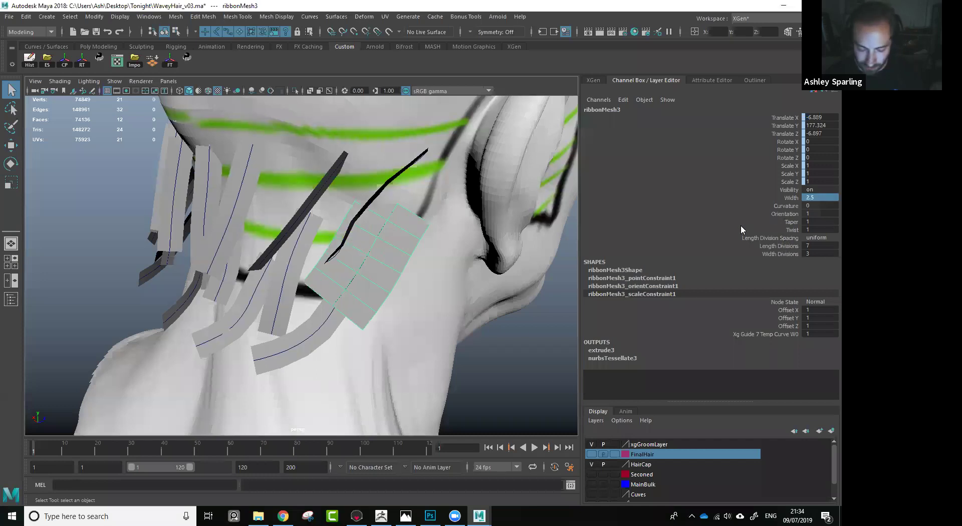
Try taper values of 0.4, 3 and 0.3 on the widened hair card behind the ear.
{"action": "left_click_drag", "start_coordinate": [473, 331], "coordinate": [409, 297], "text": "alt"}
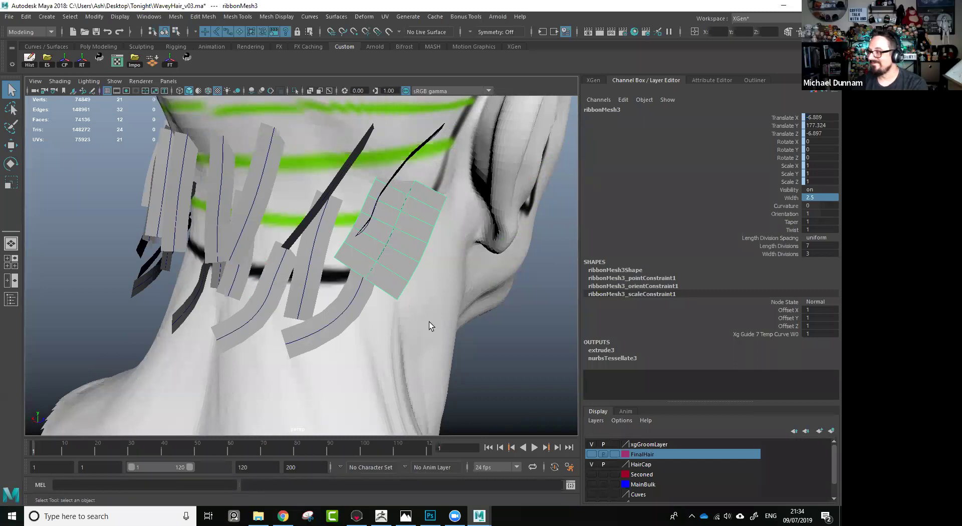
{"action": "left_click_drag", "start_coordinate": [494, 279], "coordinate": [487, 281], "text": "alt"}
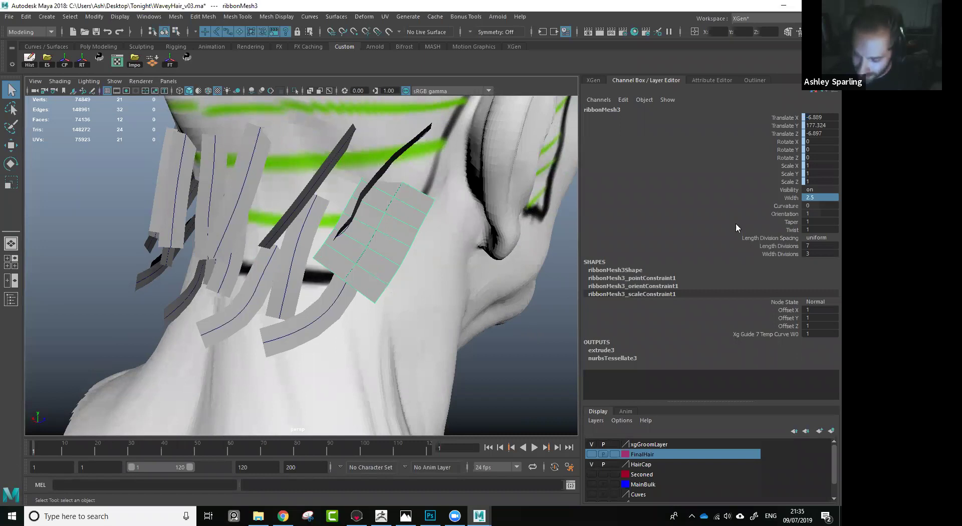
{"action": "left_click", "coordinate": [817, 222]}
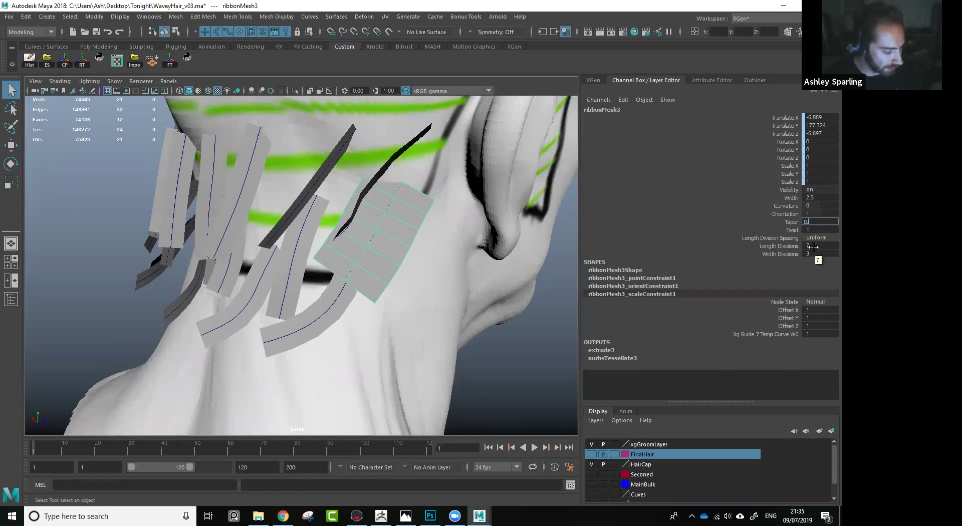
{"action": "key", "text": "Return"}
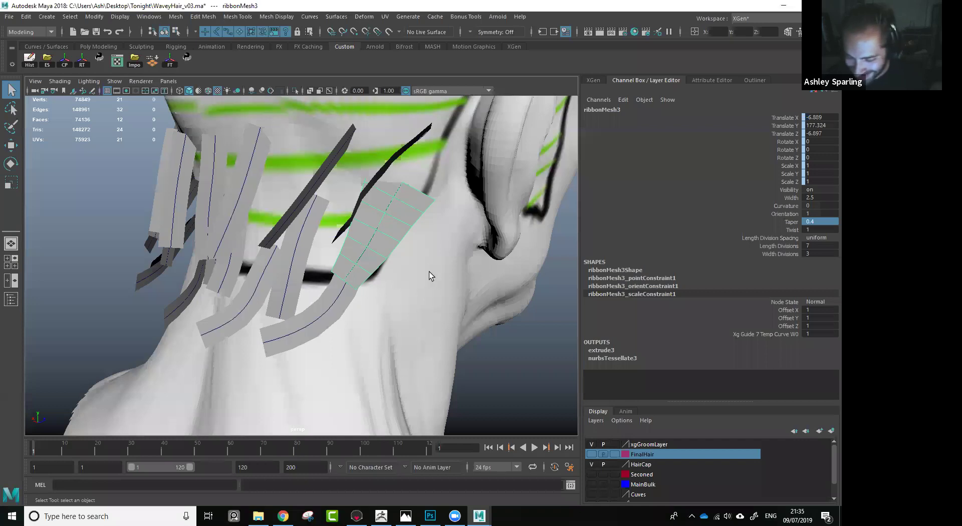
{"action": "left_click_drag", "start_coordinate": [429, 271], "coordinate": [455, 269], "text": "alt"}
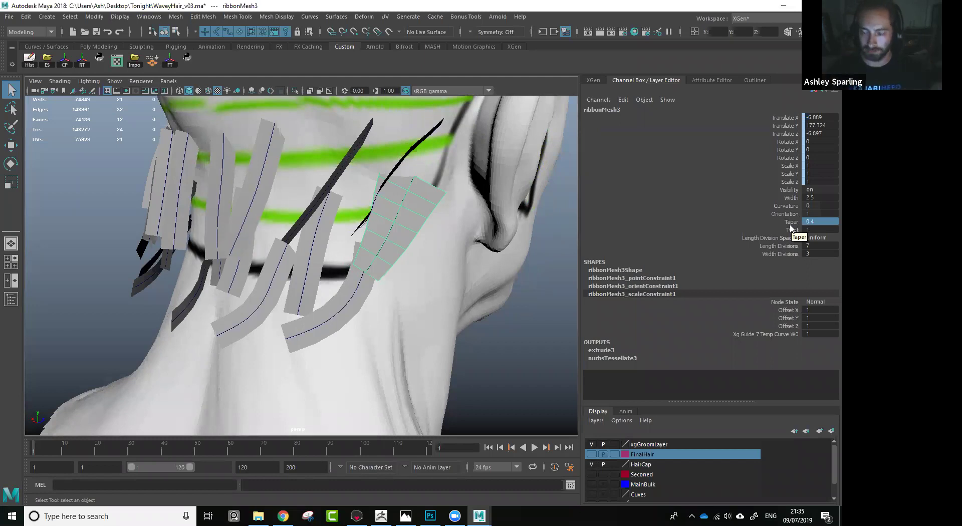
{"action": "double_click", "coordinate": [828, 222]}
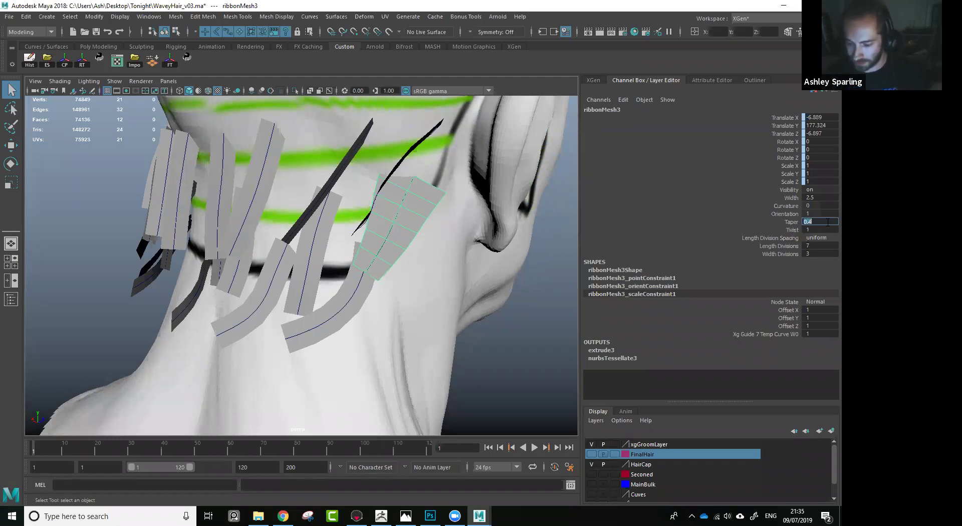
{"action": "type", "text": "3"}
{"action": "key", "text": "Return"}
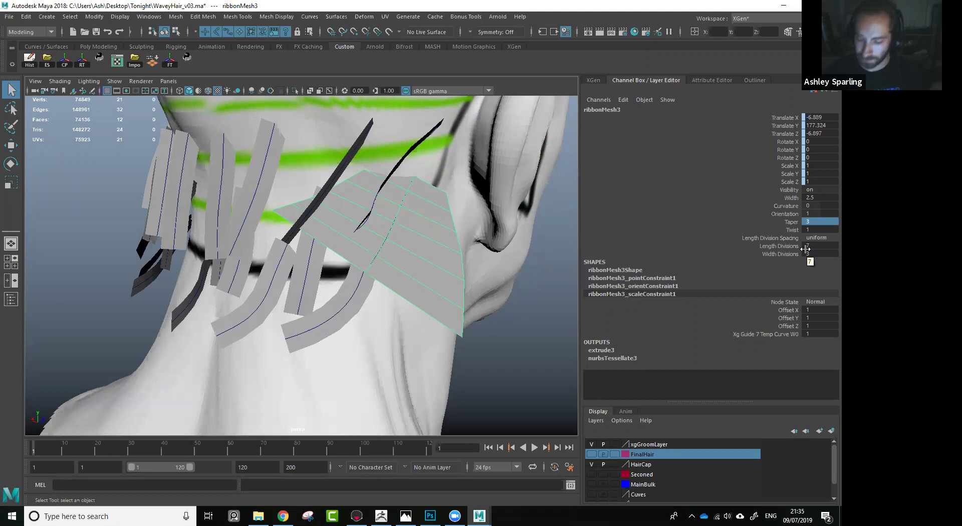
{"action": "double_click", "coordinate": [821, 221]}
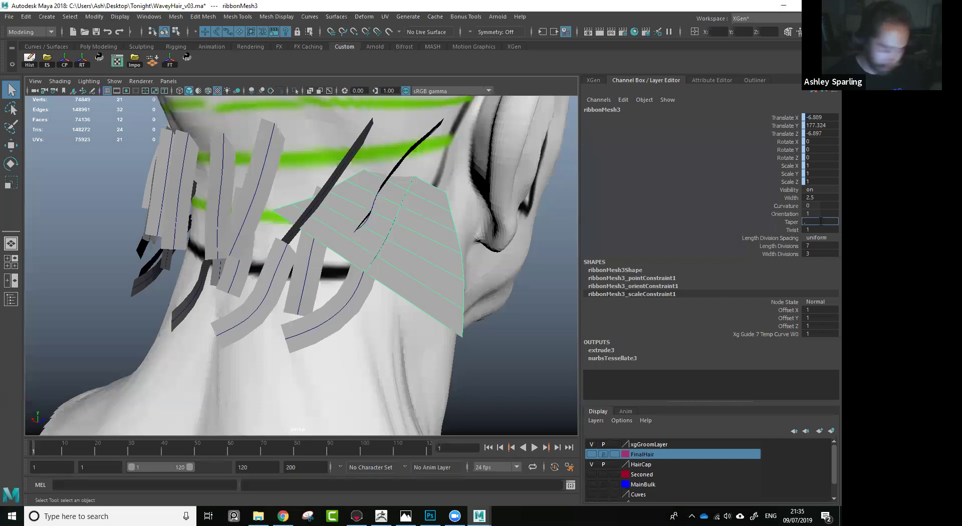
{"action": "type", "text": ".3"}
{"action": "key", "text": "Return"}
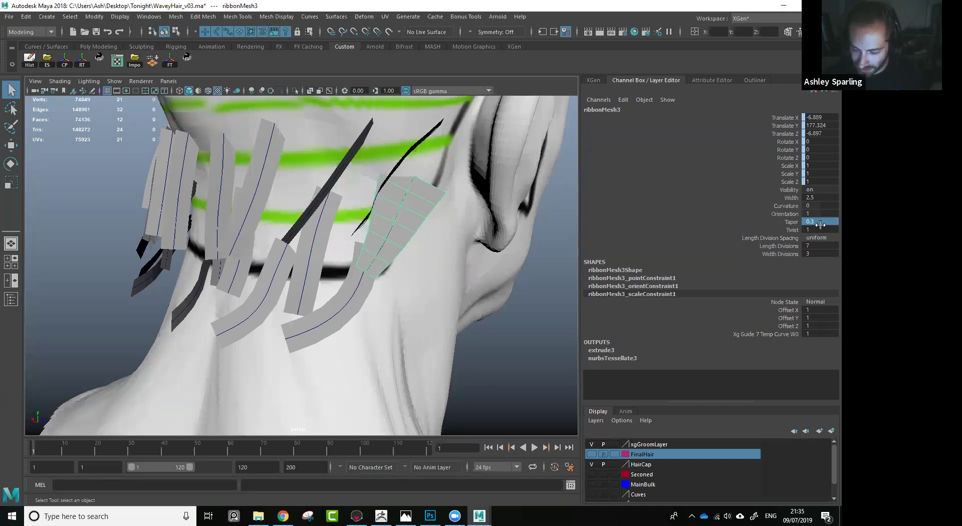
Set the selected hair card's taper to 0.5.
{"action": "double_click", "coordinate": [822, 221]}
{"action": "key", "text": "BackSpace"}
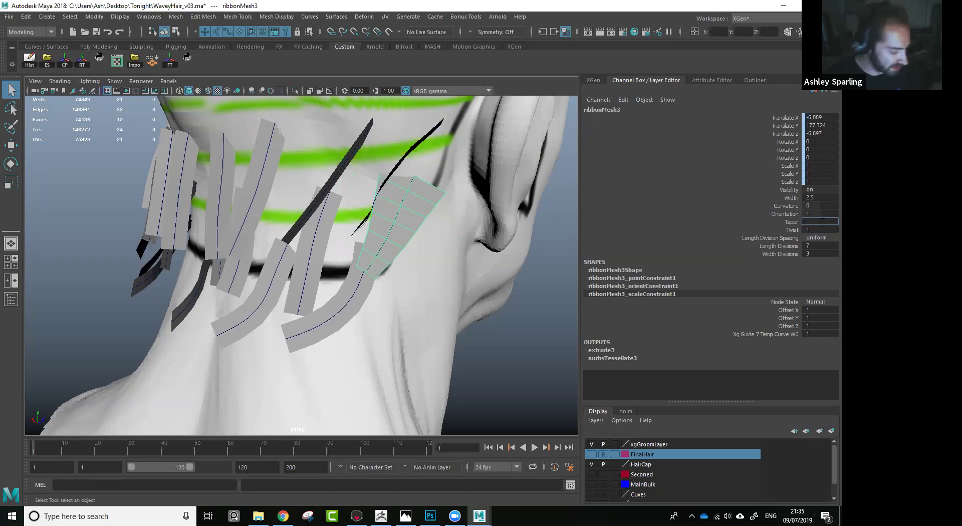
{"action": "type", "text": ".5"}
{"action": "key", "text": "Return"}
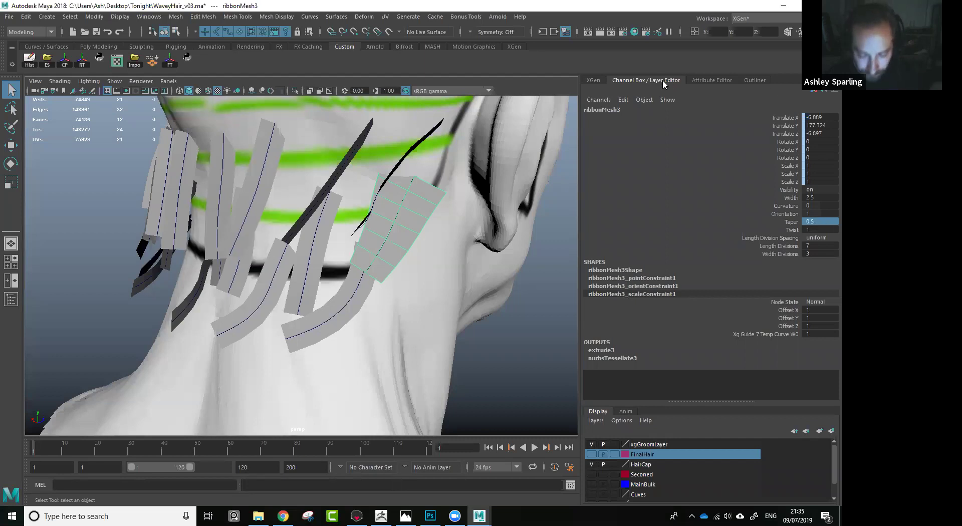
Set the tapered hair card's curvature to 1.
{"action": "scroll", "coordinate": [439, 229], "scroll_direction": "up", "scroll_amount": 3}
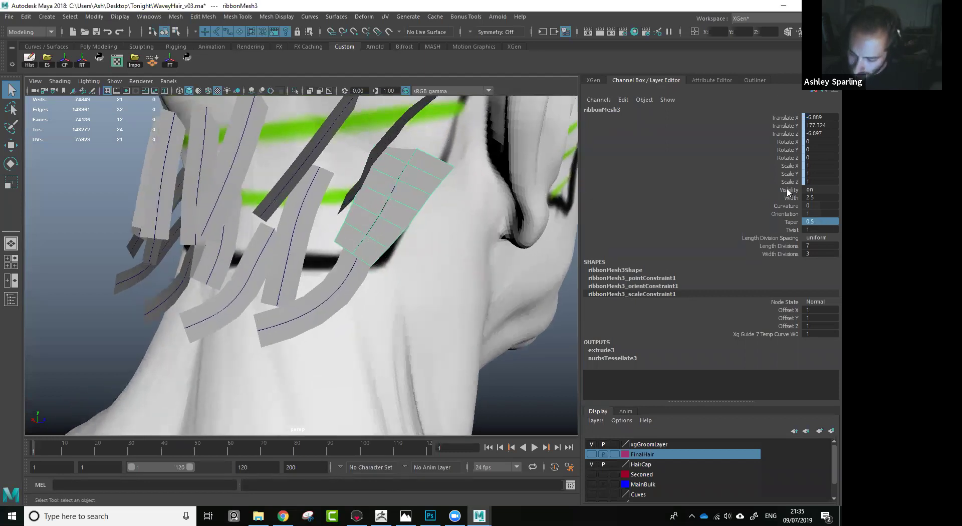
{"action": "double_click", "coordinate": [813, 207]}
{"action": "type", "text": "1"}
{"action": "key", "text": "Return"}
{"action": "left_click_drag", "start_coordinate": [558, 235], "coordinate": [520, 236], "text": "alt"}
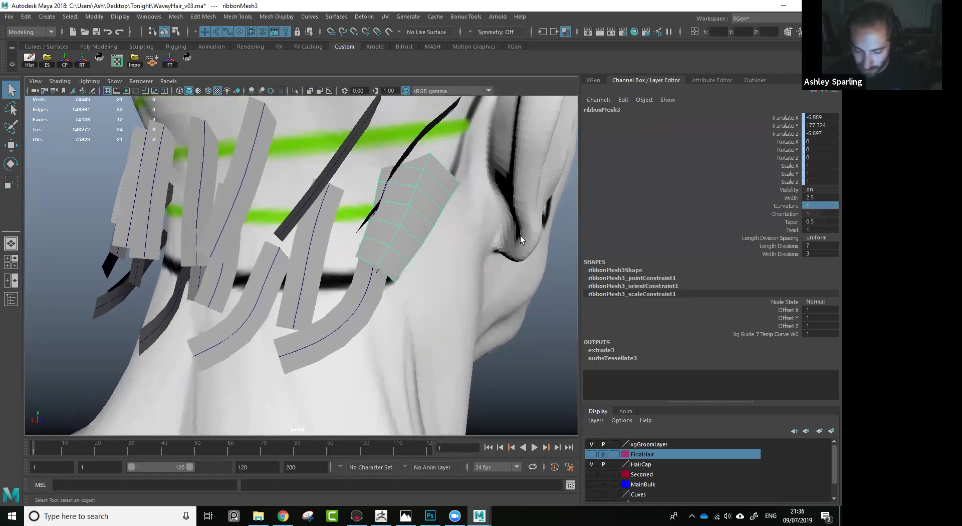
Set the curved hair card's width divisions to 4 to smooth its cross-section.
{"action": "left_click_drag", "start_coordinate": [411, 226], "coordinate": [435, 215], "text": "alt"}
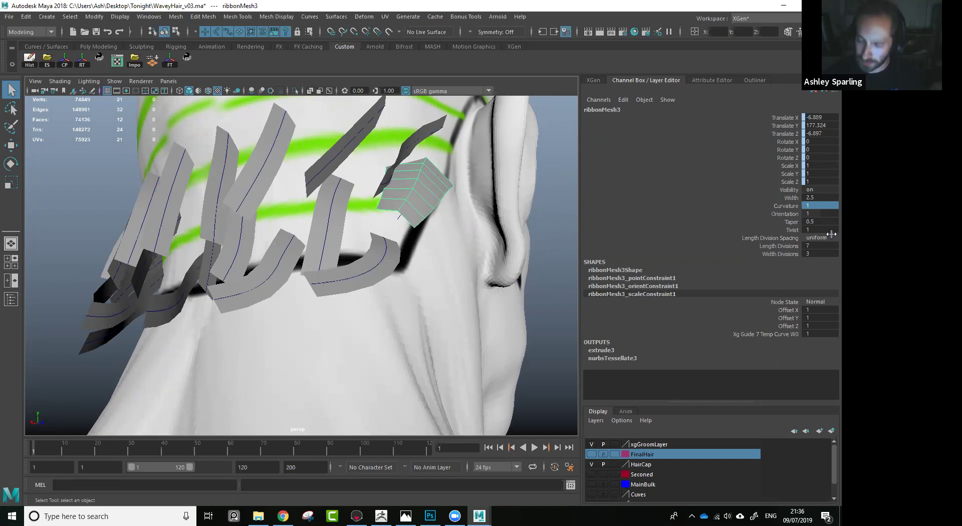
{"action": "double_click", "coordinate": [827, 255]}
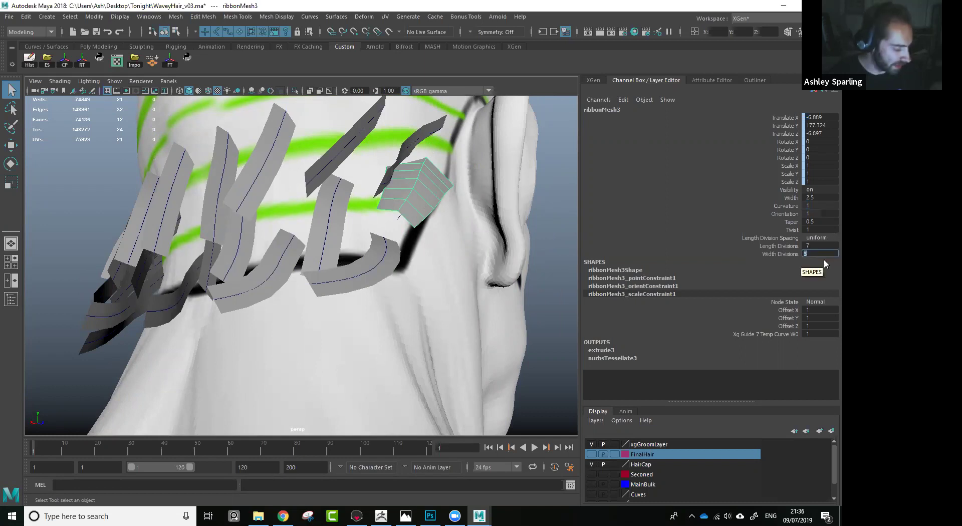
{"action": "key", "text": "Return"}
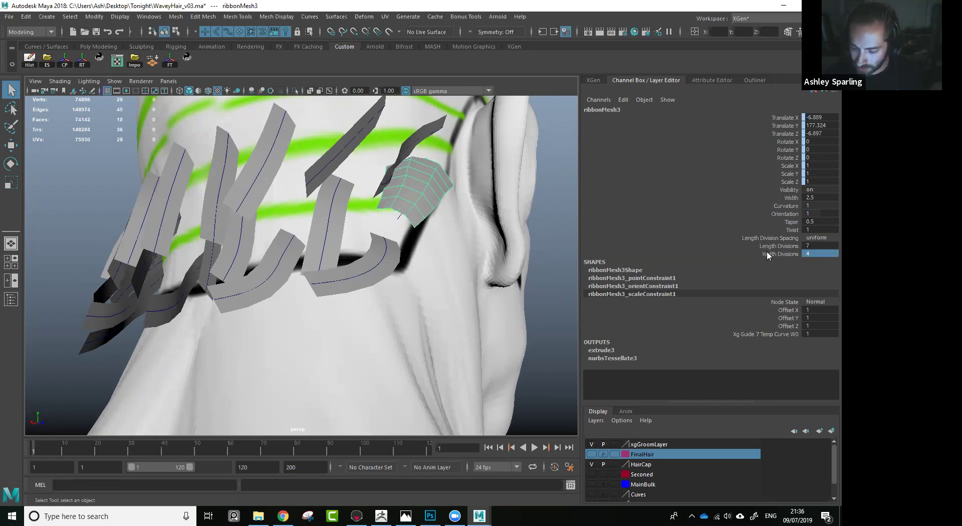
{"action": "left_click_drag", "start_coordinate": [419, 210], "coordinate": [396, 236], "text": "alt"}
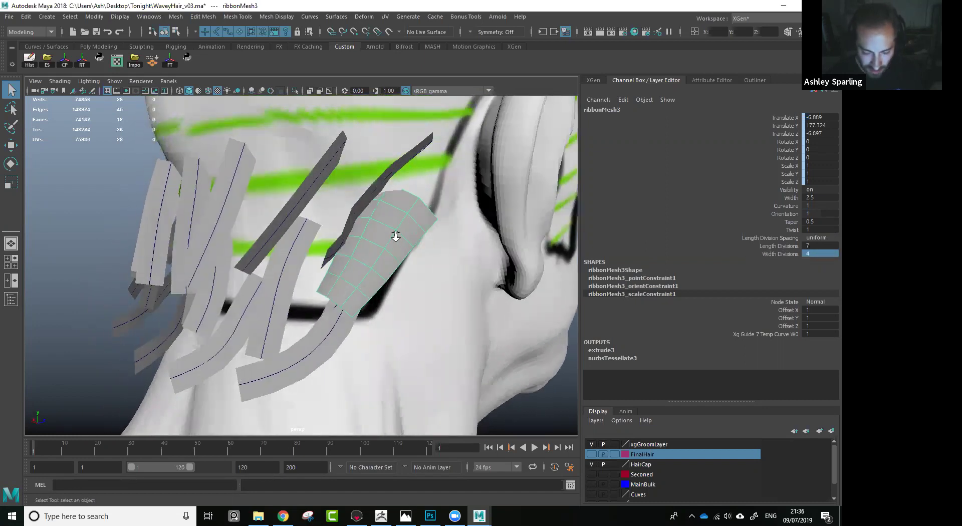
Try 6 width divisions on the curved hair card and set them back to 4.
{"action": "right_click_drag", "start_coordinate": [396, 236], "coordinate": [412, 302], "text": "alt"}
{"action": "left_click_drag", "start_coordinate": [412, 302], "coordinate": [453, 283], "text": "alt"}
{"action": "left_click", "coordinate": [821, 254]}
{"action": "type", "text": "6"}
{"action": "key", "text": "Return"}
{"action": "left_click_drag", "start_coordinate": [501, 259], "coordinate": [436, 261], "text": "alt"}
{"action": "left_click", "coordinate": [821, 254]}
{"action": "type", "text": "4"}
{"action": "key", "text": "Return"}
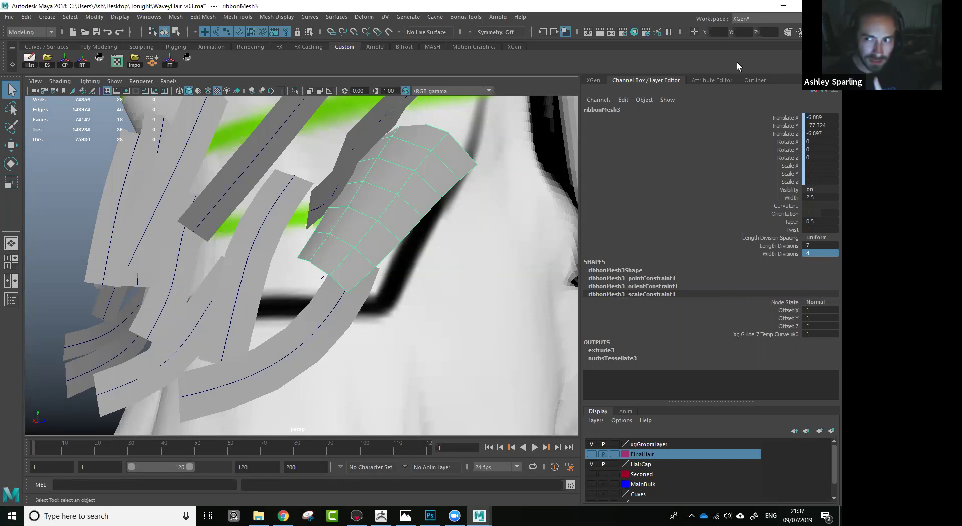
Set the orientation of the hair card closest to the ear to 49 so its face turns outward.
{"action": "left_click_drag", "start_coordinate": [454, 228], "coordinate": [538, 211], "text": "alt"}
{"action": "left_click", "coordinate": [478, 204]}
{"action": "middle_click_drag", "start_coordinate": [538, 210], "coordinate": [445, 196], "text": "alt"}
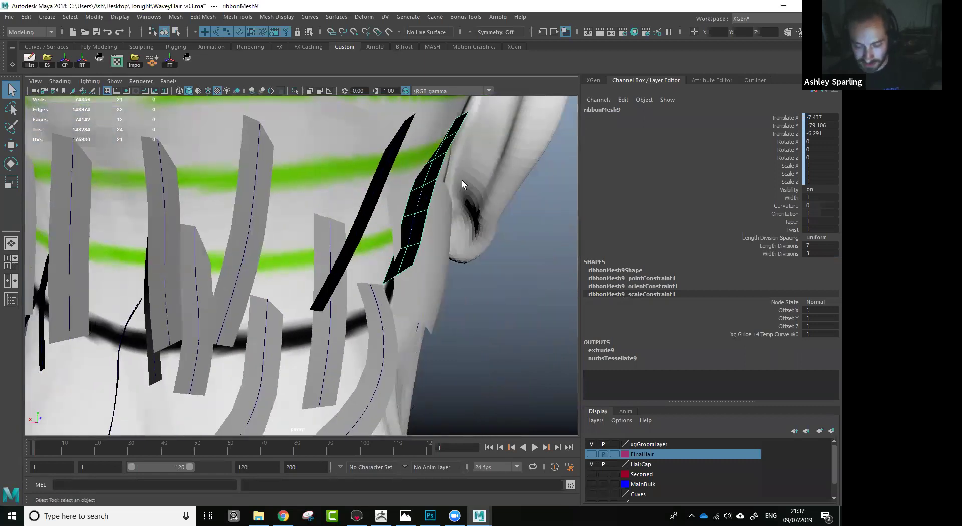
{"action": "left_click_drag", "start_coordinate": [418, 196], "coordinate": [451, 198], "text": "alt"}
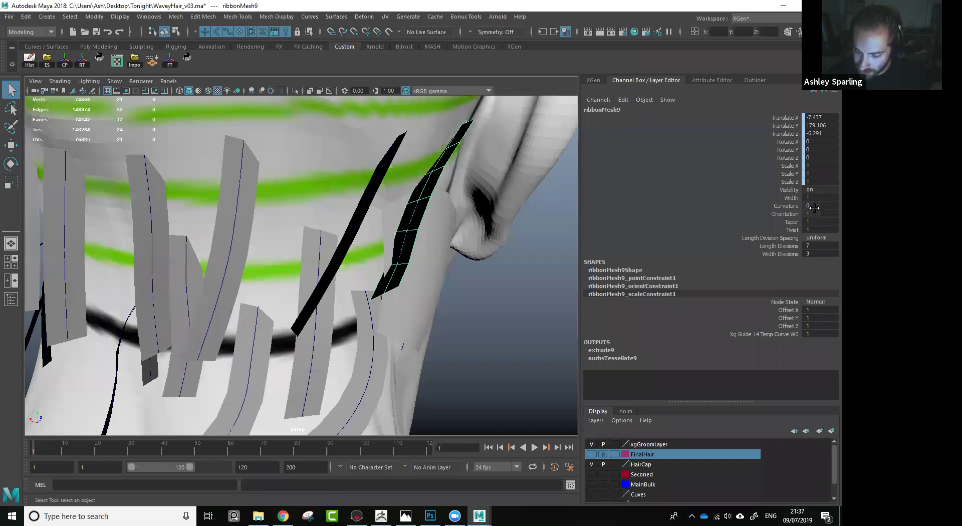
{"action": "left_click", "coordinate": [815, 213]}
{"action": "type", "text": "19"}
{"action": "key", "text": "Return"}
{"action": "left_click_drag", "start_coordinate": [821, 213], "coordinate": [823, 214], "text": "ctrl"}
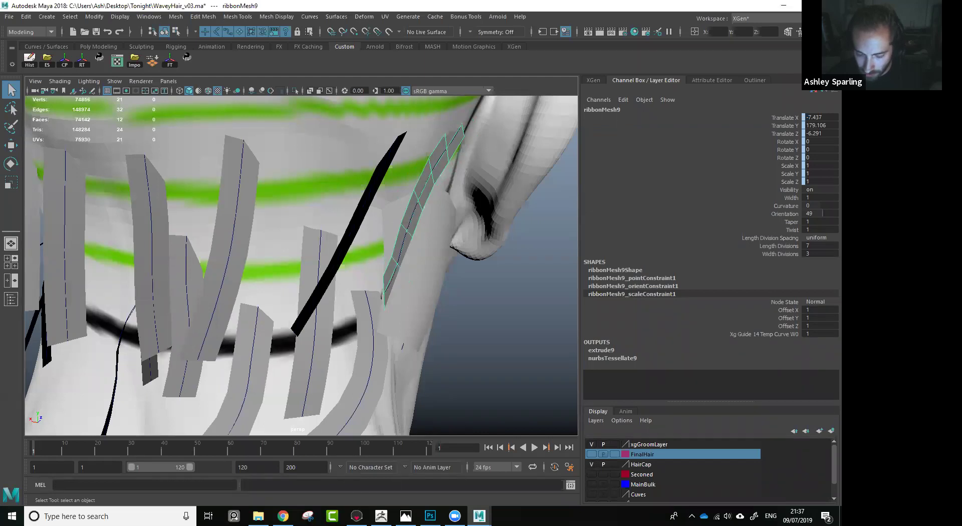
Set the orientation of the dark, slanted hair card beside it to 78.
{"action": "left_click_drag", "start_coordinate": [455, 250], "coordinate": [433, 240], "text": "alt"}
{"action": "left_click", "coordinate": [324, 167]}
{"action": "left_click_drag", "start_coordinate": [549, 174], "coordinate": [482, 177], "text": "alt"}
{"action": "left_click", "coordinate": [821, 213]}
{"action": "type", "text": "126"}
{"action": "key", "text": "Return"}
{"action": "left_click_drag", "start_coordinate": [826, 214], "coordinate": [825, 214], "text": "ctrl"}
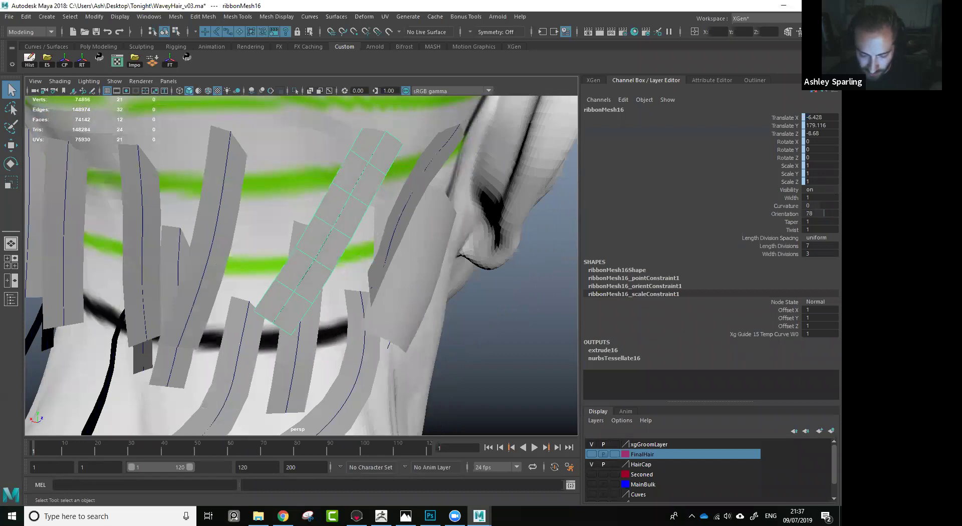
Set the orientation of the next upper-row card toward the centre of the nape to -48.
{"action": "right_click_drag", "start_coordinate": [431, 235], "coordinate": [368, 228], "text": "alt"}
{"action": "left_click", "coordinate": [241, 200]}
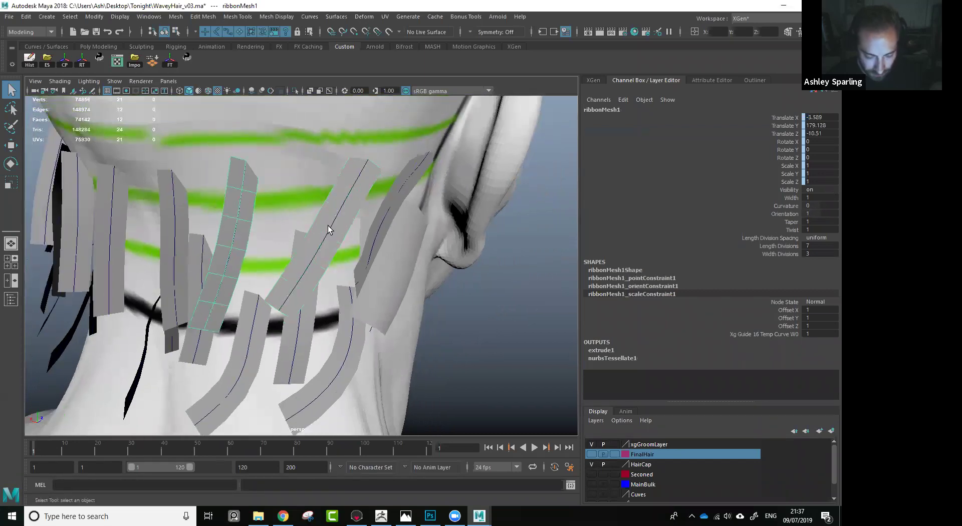
{"action": "left_click_drag", "start_coordinate": [329, 230], "coordinate": [498, 238], "text": "alt"}
{"action": "left_click_drag", "start_coordinate": [810, 214], "coordinate": [819, 213], "text": "ctrl"}
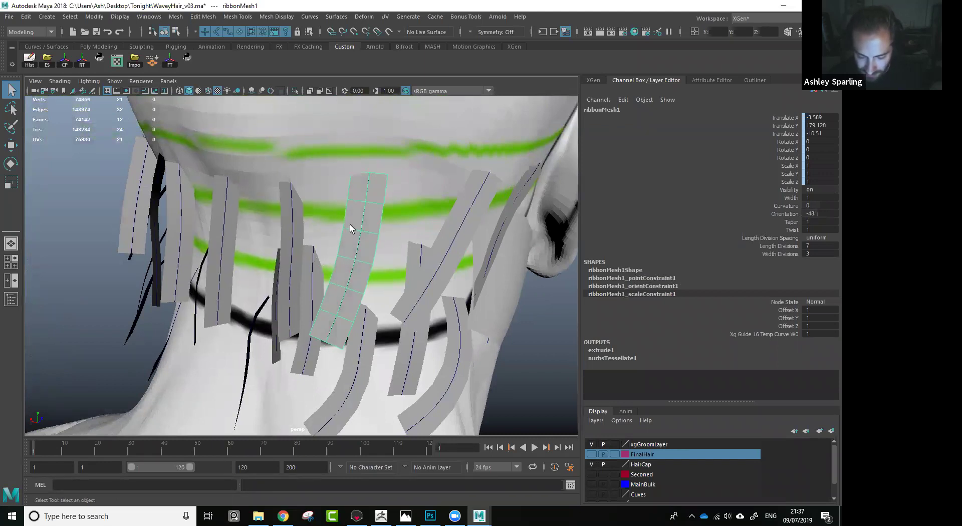
Select the three upper-row cards across the middle of the nape and set their orientation to -48 together.
{"action": "left_click_drag", "start_coordinate": [350, 225], "coordinate": [401, 229], "text": "alt"}
{"action": "left_click", "coordinate": [323, 235]}
{"action": "left_click", "coordinate": [257, 238], "text": "shift"}
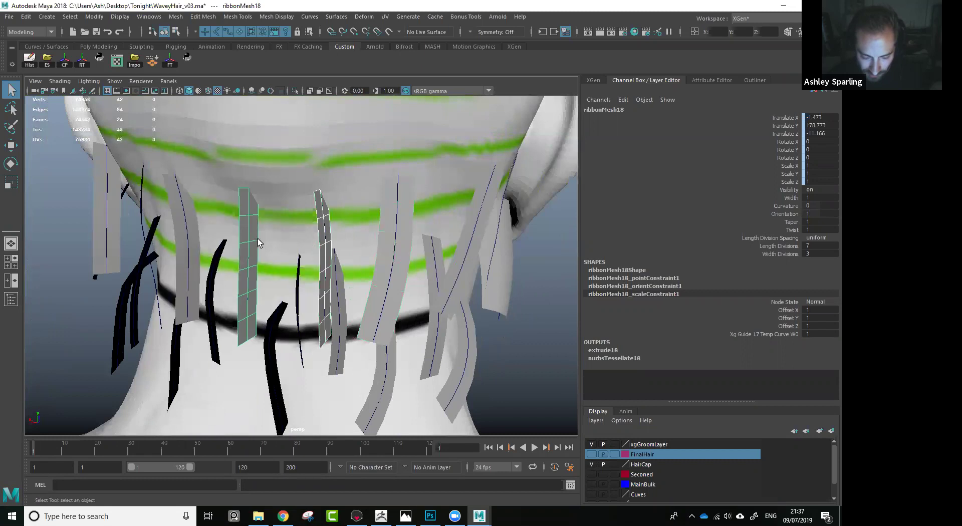
{"action": "left_click", "coordinate": [194, 235], "text": "shift"}
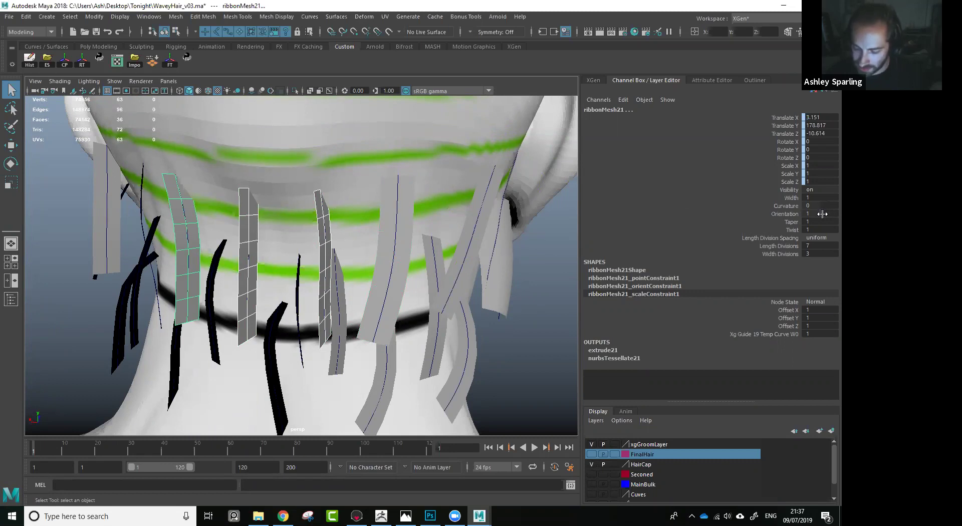
{"action": "mouse_move", "coordinate": [821, 214]}
{"action": "left_mouse_down", "text": "ctrl"}
{"action": "mouse_move", "coordinate": [790, 213]}
{"action": "mouse_move", "coordinate": [803, 214]}
{"action": "left_mouse_up", "text": "ctrl"}
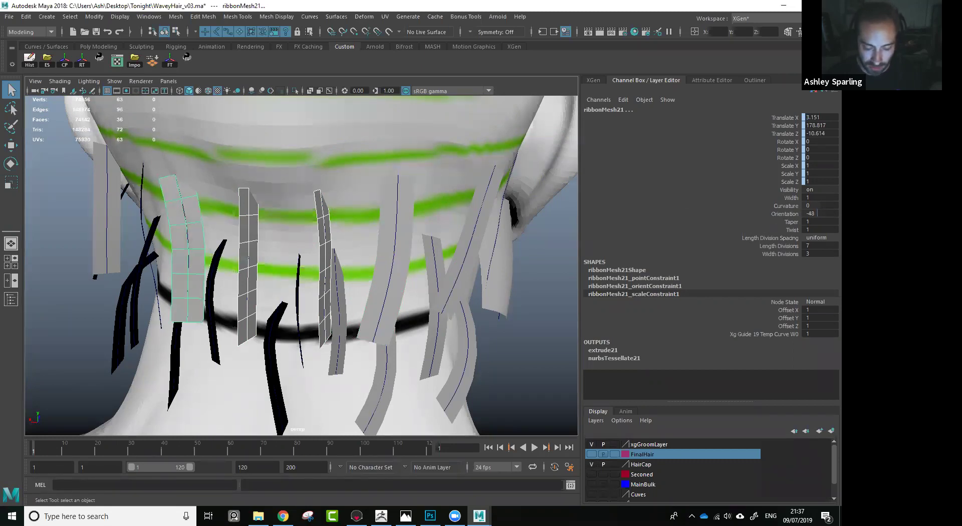
{"action": "key", "text": "ctrl+z"}
{"action": "double_click", "coordinate": [822, 213]}
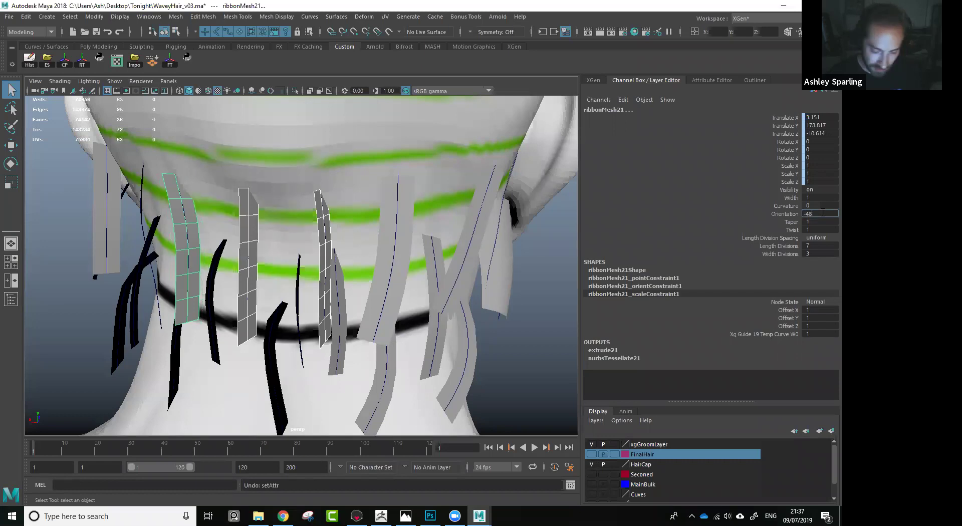
{"action": "key", "text": "Return"}
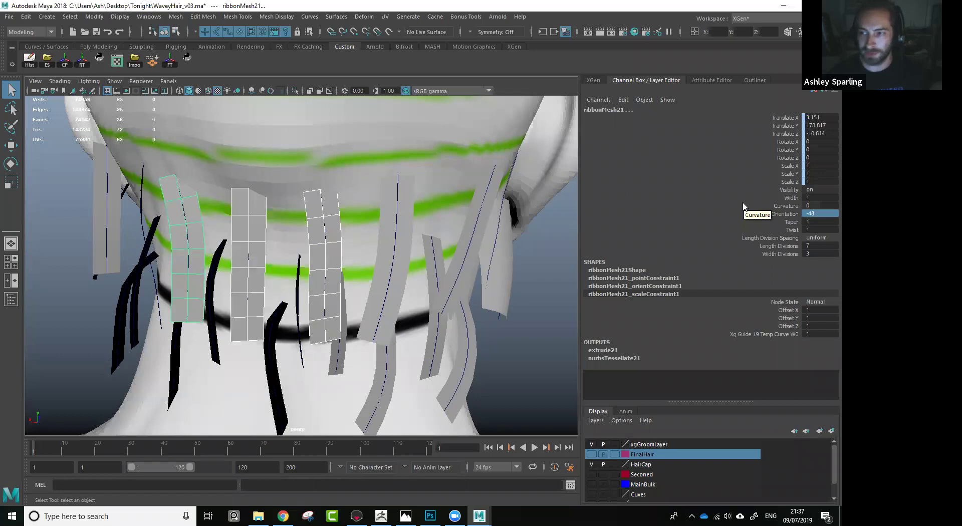
Try orientations of 70 and 50 on the three selected hair cards.
{"action": "left_click_drag", "start_coordinate": [366, 245], "coordinate": [429, 243], "text": "alt"}
{"action": "left_click", "coordinate": [831, 213]}
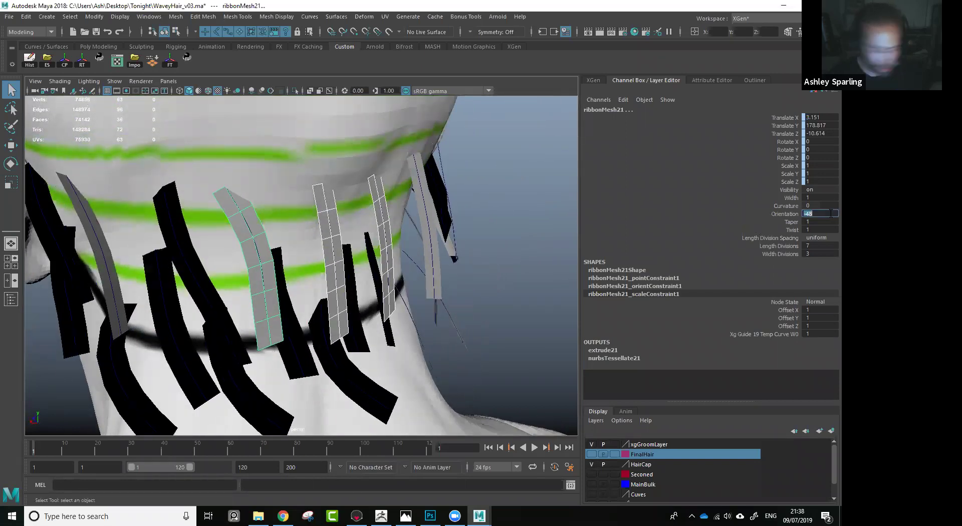
{"action": "key", "text": "Return"}
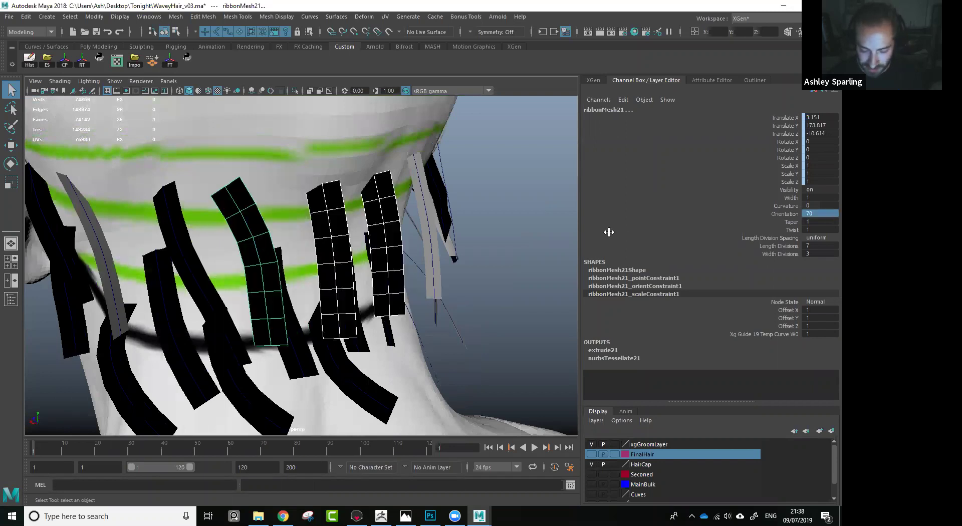
{"action": "key", "text": "ctrl+z"}
{"action": "left_click", "coordinate": [825, 214]}
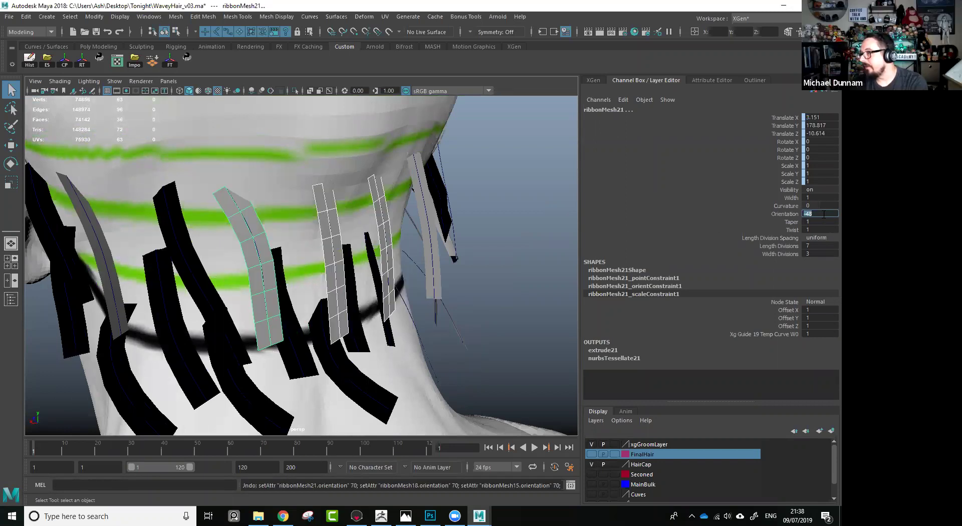
{"action": "type", "text": "50"}
{"action": "key", "text": "Return"}
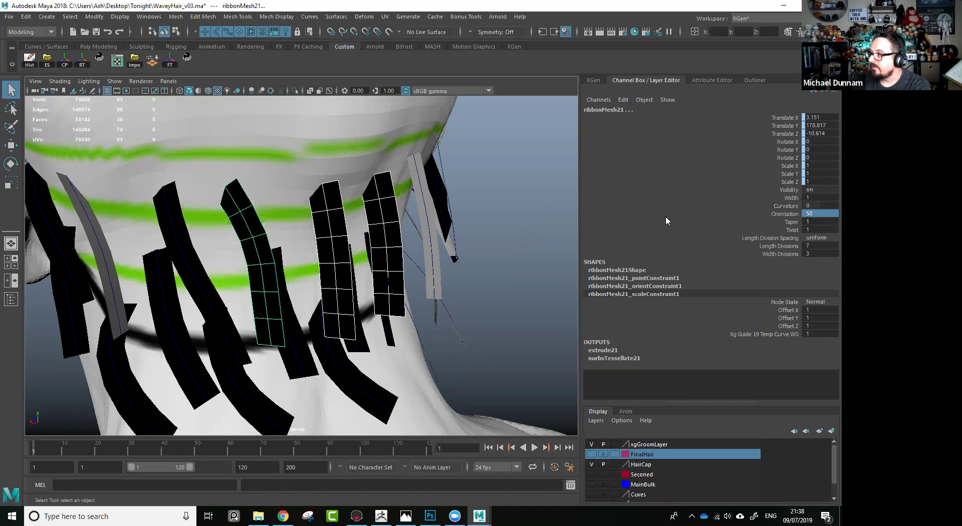
Set the orientation of the three selected hair cards to -50.
{"action": "left_click", "coordinate": [821, 214]}
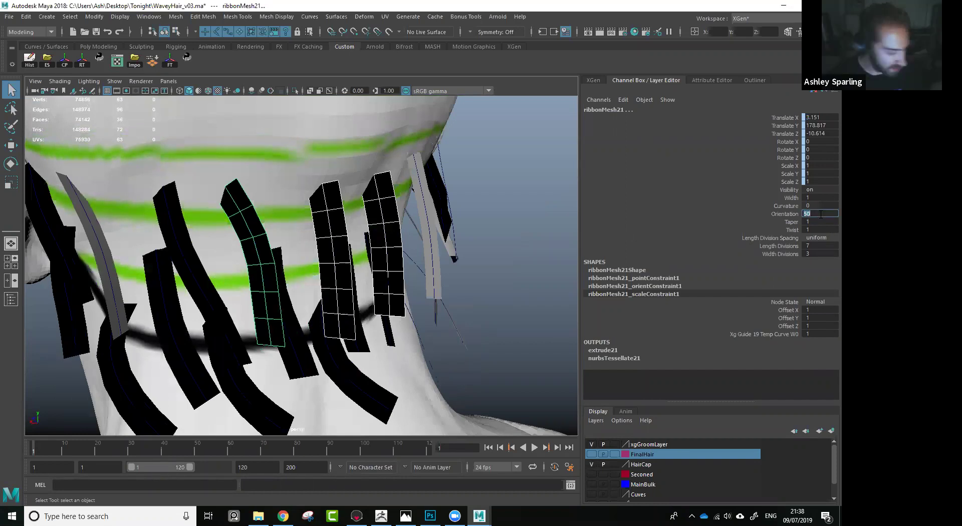
{"action": "type", "text": "-"}
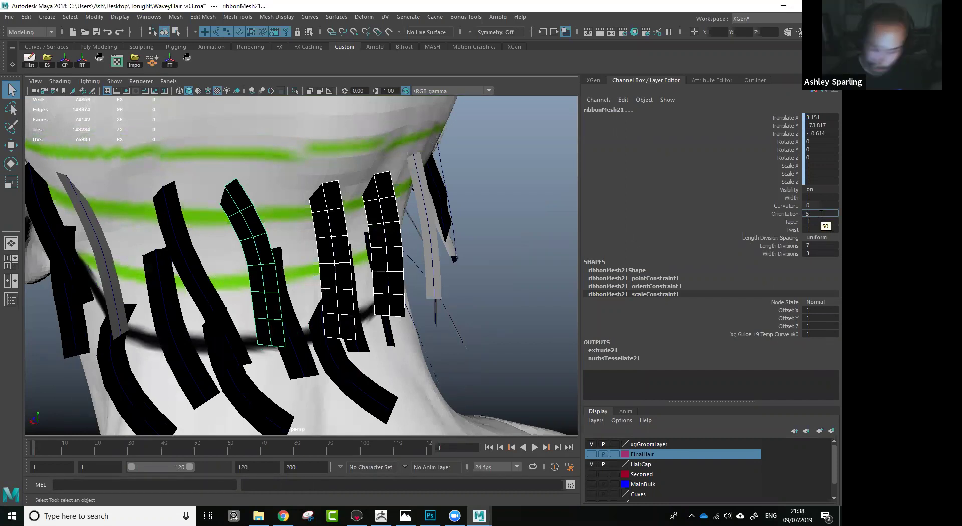
{"action": "key", "text": "Return"}
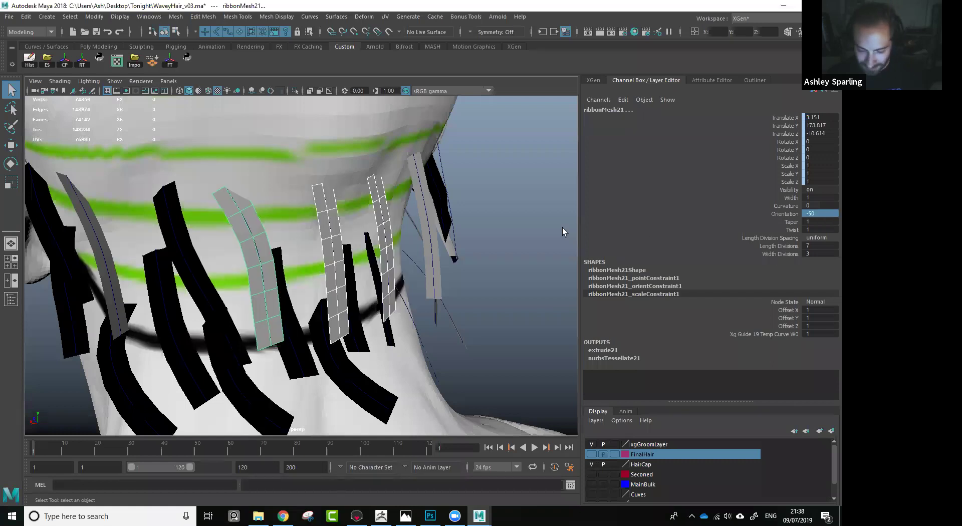
Select only the centre card of the upper row and set its orientation to -96.
{"action": "left_click_drag", "start_coordinate": [371, 260], "coordinate": [288, 233], "text": "alt"}
{"action": "left_click", "coordinate": [519, 203]}
{"action": "left_click", "coordinate": [267, 241]}
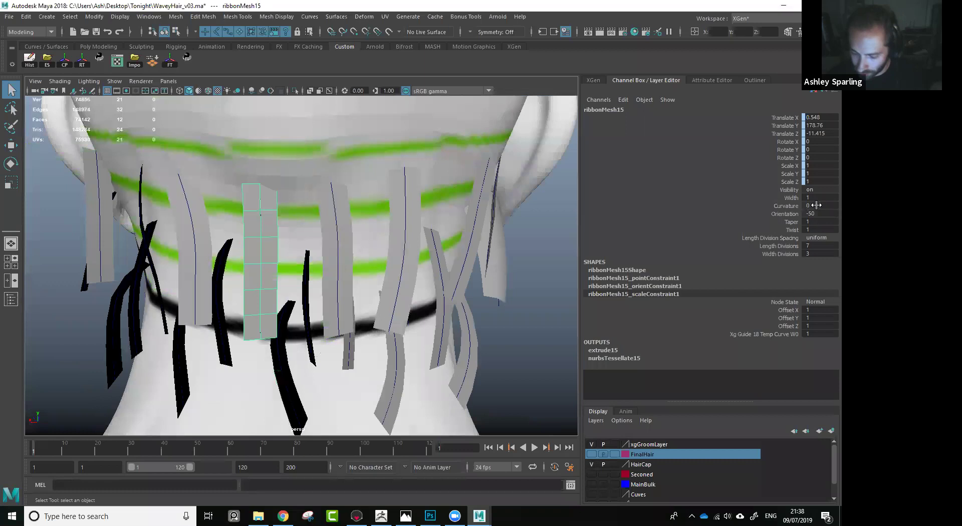
{"action": "left_click_drag", "start_coordinate": [821, 214], "coordinate": [815, 213], "text": "ctrl"}
{"action": "left_click_drag", "start_coordinate": [412, 266], "coordinate": [433, 270], "text": "alt"}
{"action": "middle_click_drag", "start_coordinate": [379, 278], "coordinate": [393, 241], "text": "alt"}
{"action": "right_click_drag", "start_coordinate": [380, 272], "coordinate": [367, 215], "text": "alt"}
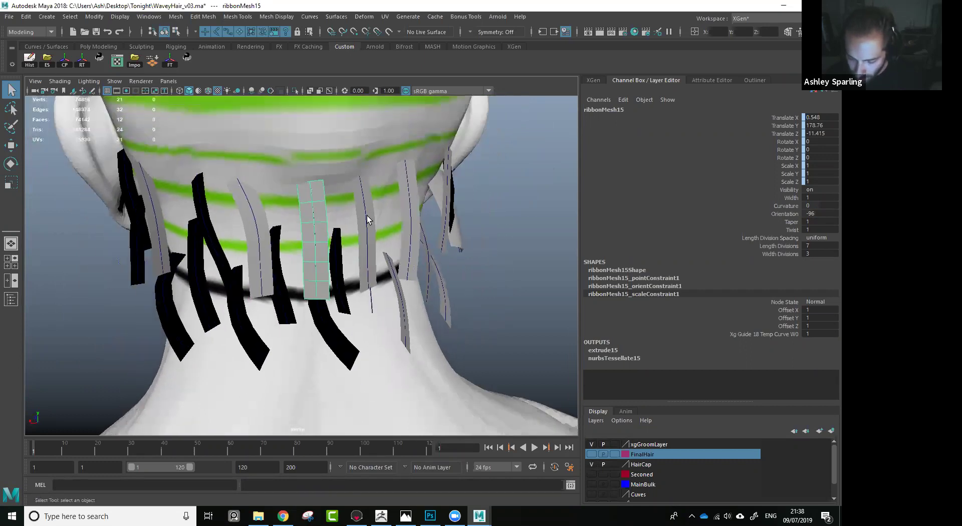
Try a twist of 221 on the centre hair card, then set its twist to 0.
{"action": "mouse_move", "coordinate": [488, 235]}
{"action": "left_mouse_down", "text": "alt"}
{"action": "mouse_move", "coordinate": [425, 235]}
{"action": "mouse_move", "coordinate": [490, 232]}
{"action": "left_mouse_up", "text": "alt"}
{"action": "right_click_drag", "start_coordinate": [489, 232], "coordinate": [507, 234], "text": "alt"}
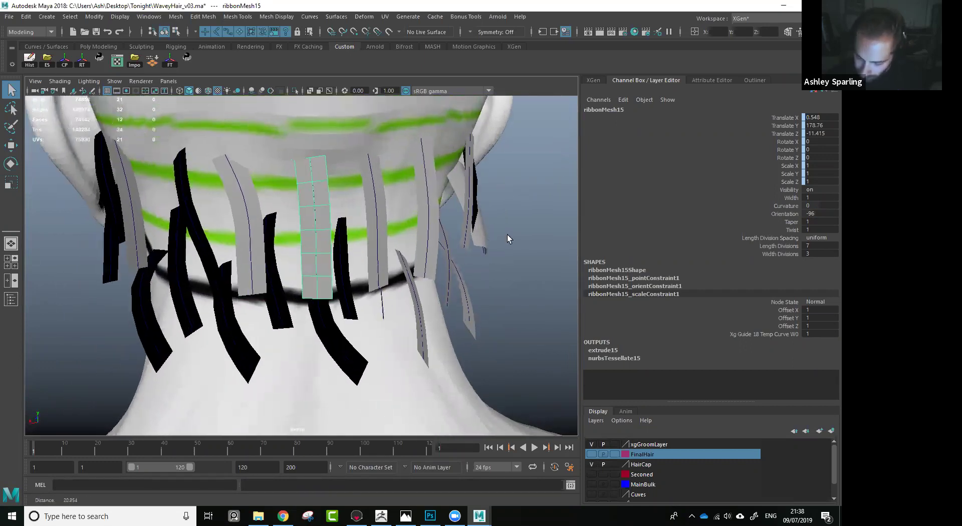
{"action": "middle_click_drag", "start_coordinate": [431, 241], "coordinate": [557, 240]}
{"action": "double_click", "coordinate": [815, 229]}
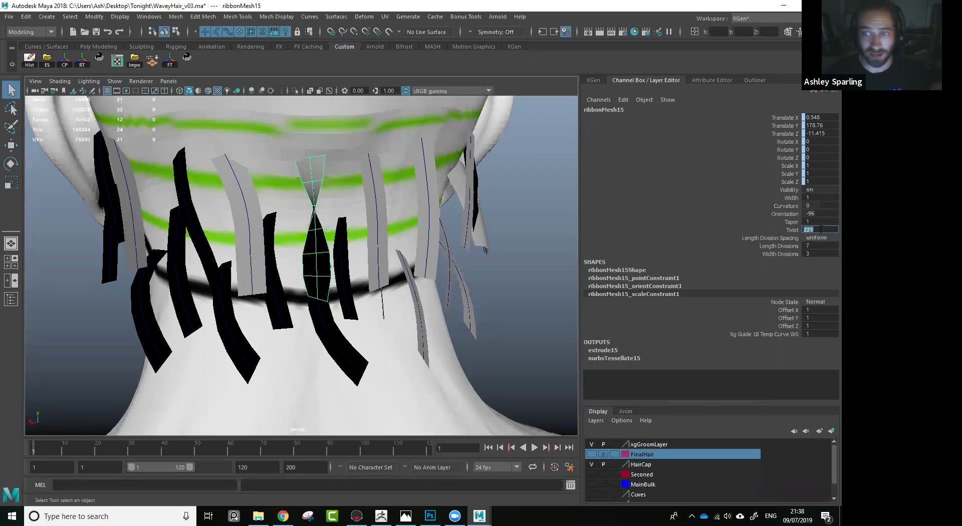
{"action": "key", "text": "Return"}
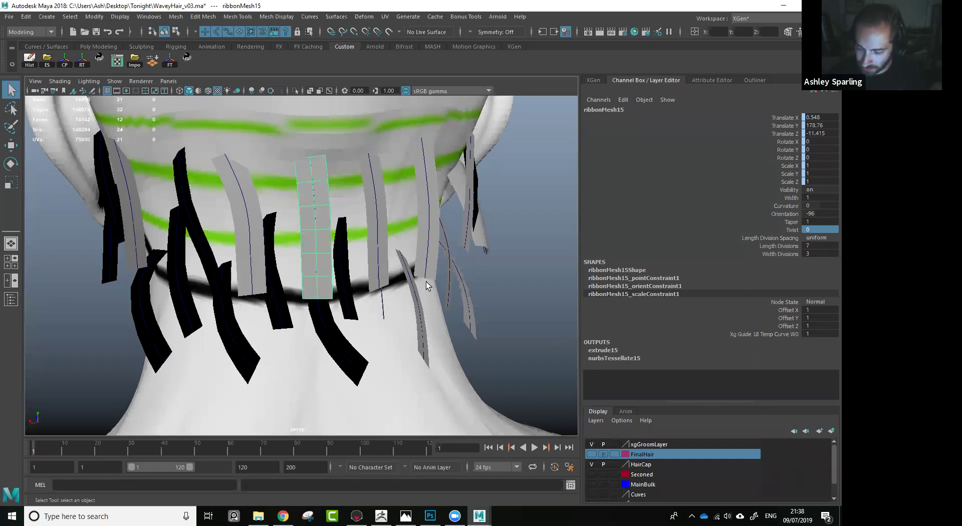
Bend the centre hair card into a wave by moving the control vertices of its guide curve.
{"action": "right_click_drag", "start_coordinate": [380, 290], "coordinate": [396, 259], "text": "alt"}
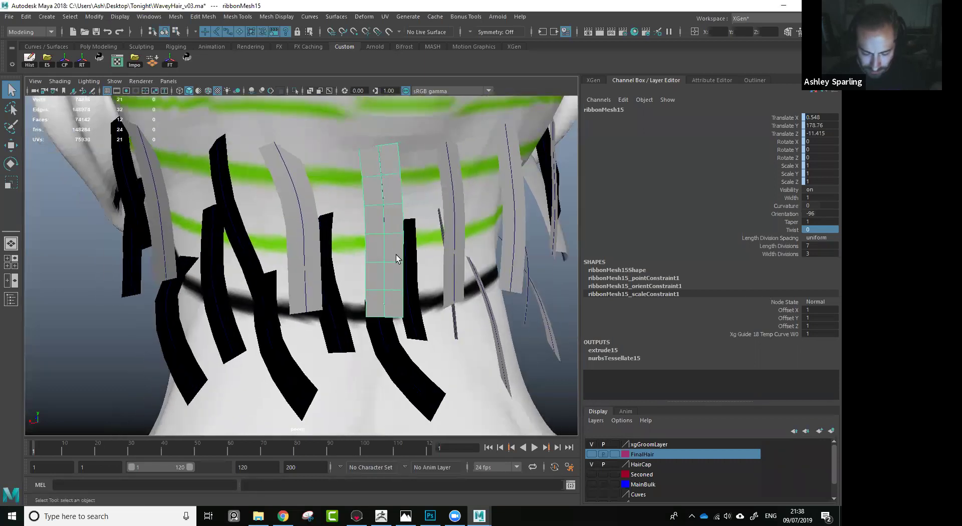
{"action": "left_click", "coordinate": [384, 222]}
{"action": "left_click_drag", "start_coordinate": [382, 228], "coordinate": [511, 165], "text": "alt"}
{"action": "right_click_drag", "start_coordinate": [511, 166], "coordinate": [469, 165]}
{"action": "left_click_drag", "start_coordinate": [416, 198], "coordinate": [429, 199], "text": "alt"}
{"action": "left_click_drag", "start_coordinate": [427, 156], "coordinate": [372, 170]}
{"action": "key", "text": "w"}
{"action": "left_click_drag", "start_coordinate": [443, 226], "coordinate": [415, 247]}
{"action": "left_click_drag", "start_coordinate": [433, 214], "coordinate": [372, 224]}
{"action": "left_click_drag", "start_coordinate": [421, 231], "coordinate": [337, 260], "text": "alt"}
{"action": "left_click_drag", "start_coordinate": [387, 280], "coordinate": [340, 300]}
{"action": "mouse_move", "coordinate": [407, 192]}
{"action": "left_mouse_down"}
{"action": "mouse_move", "coordinate": [360, 235]}
{"action": "mouse_move", "coordinate": [289, 110]}
{"action": "left_mouse_up"}
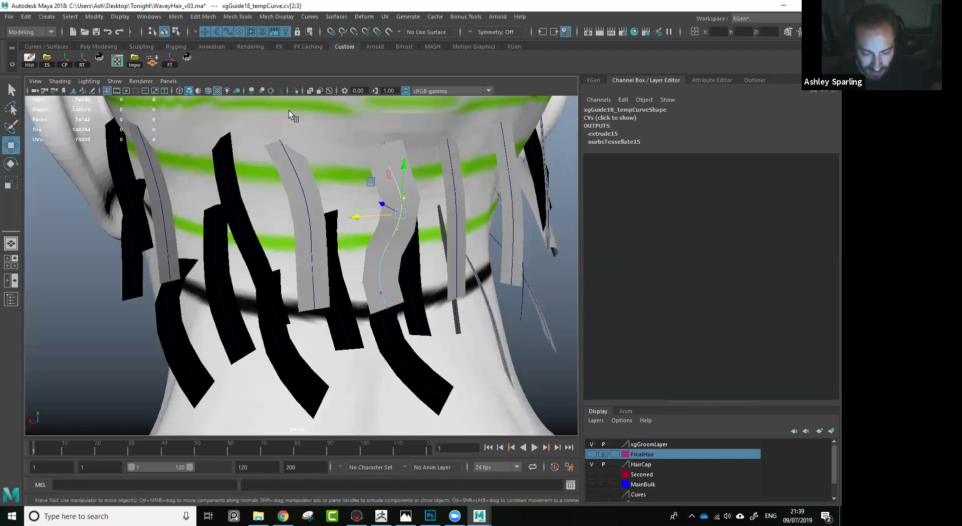
Turn on wireframe on shaded and bend the neighbouring upper-row card by moving its guide curve's control vertices.
{"action": "left_click", "coordinate": [207, 91]}
{"action": "mouse_move", "coordinate": [408, 262]}
{"action": "left_mouse_down", "text": "alt"}
{"action": "mouse_move", "coordinate": [369, 215]}
{"action": "mouse_move", "coordinate": [375, 228]}
{"action": "mouse_move", "coordinate": [314, 225]}
{"action": "left_mouse_up", "text": "alt"}
{"action": "left_click", "coordinate": [317, 225]}
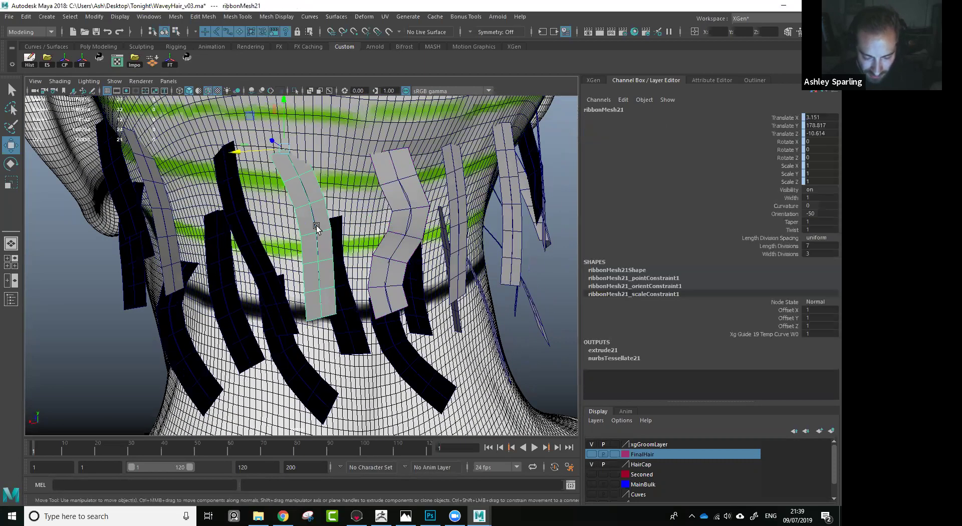
{"action": "left_click", "coordinate": [317, 226]}
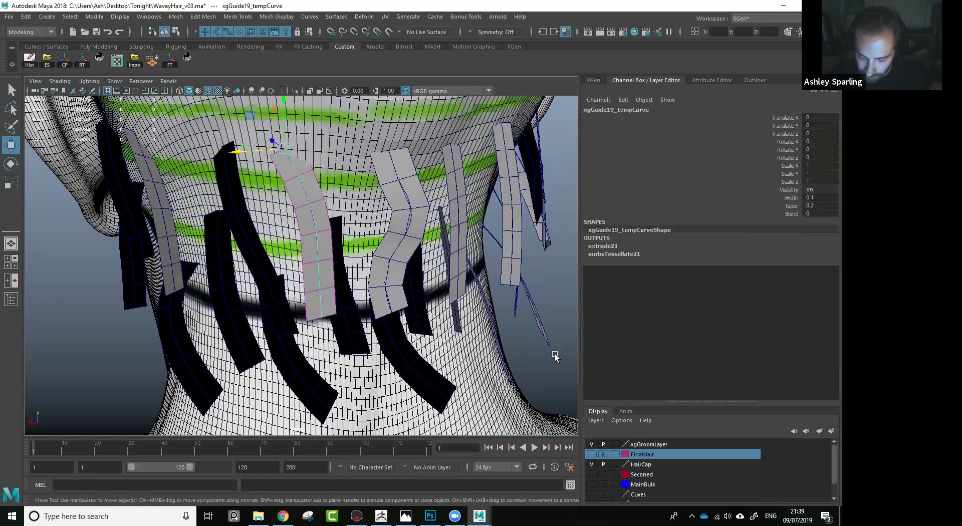
{"action": "key", "text": "F9"}
{"action": "left_click", "coordinate": [312, 197]}
{"action": "left_click_drag", "start_coordinate": [309, 199], "coordinate": [289, 238]}
{"action": "left_click", "coordinate": [317, 231]}
{"action": "left_click", "coordinate": [318, 267]}
{"action": "scroll", "coordinate": [351, 253], "scroll_direction": "down", "scroll_amount": 5}
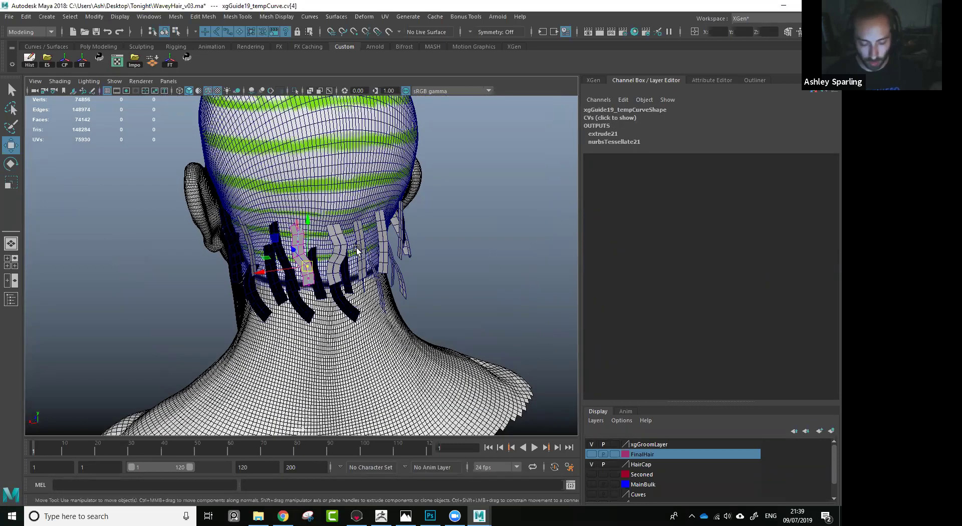
{"action": "left_click", "coordinate": [419, 253]}
{"action": "left_click_drag", "start_coordinate": [161, 355], "coordinate": [446, 215]}
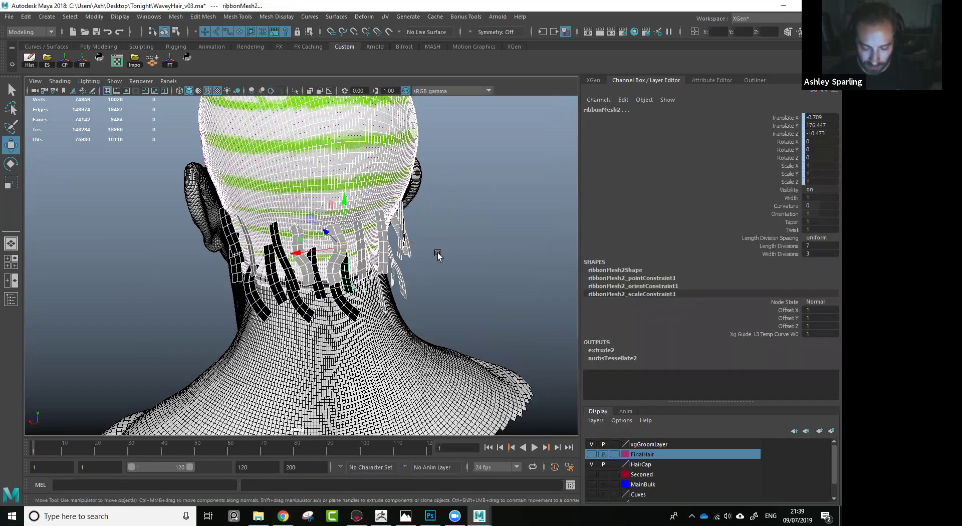
{"action": "left_click", "coordinate": [263, 178], "text": "ctrl"}
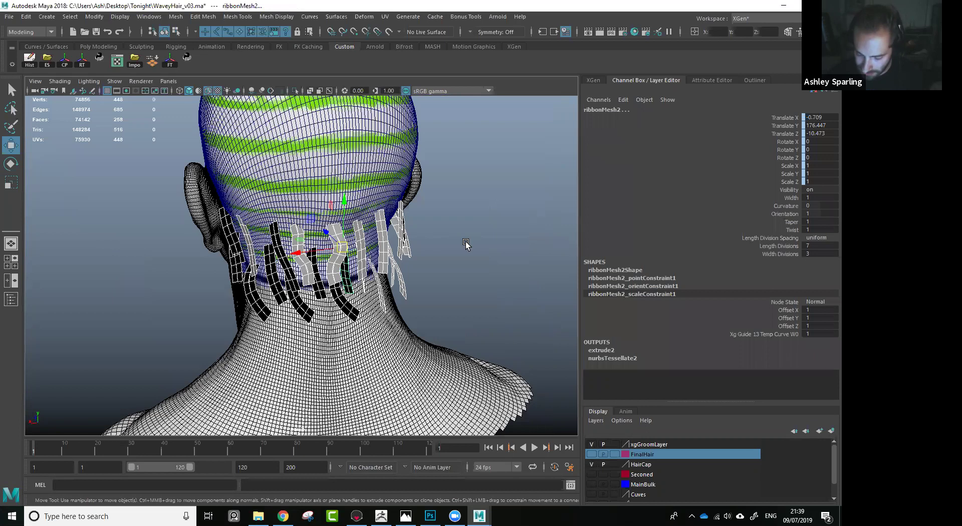
{"action": "left_click", "coordinate": [475, 276]}
Hide the xgGroomLayer layer and all the ribbon cards at the nape, keeping the hair cap visible.
{"action": "right_click_drag", "start_coordinate": [480, 280], "coordinate": [494, 356], "text": "alt"}
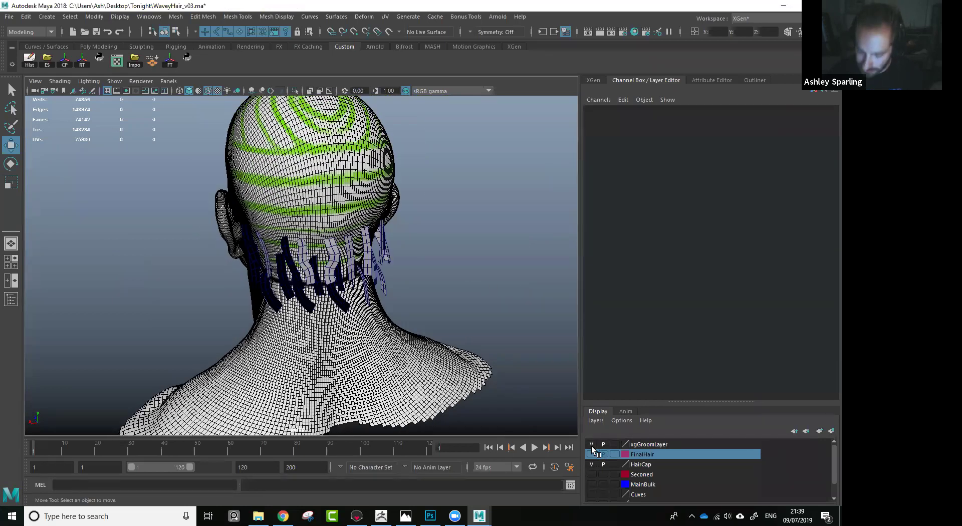
{"action": "left_click_drag", "start_coordinate": [440, 199], "coordinate": [229, 335]}
{"action": "left_click", "coordinate": [267, 194], "text": "ctrl"}
{"action": "key", "text": "h"}
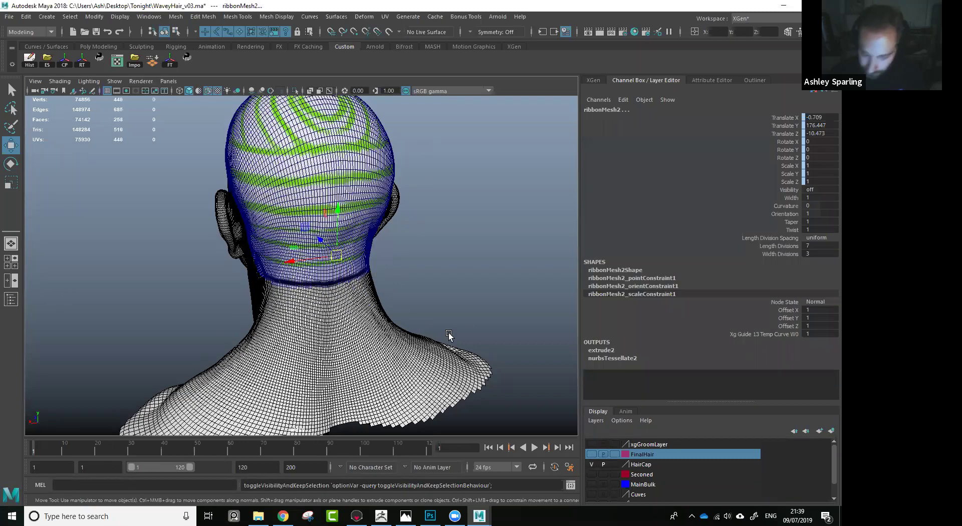
Show the FinalHair display layer and view the finished hair from the side of the head.
{"action": "left_click", "coordinate": [592, 454]}
{"action": "left_click_drag", "start_coordinate": [355, 275], "coordinate": [411, 275], "text": "alt"}
{"action": "middle_click_drag", "start_coordinate": [411, 275], "coordinate": [416, 311], "text": "alt"}
{"action": "scroll", "coordinate": [416, 311], "scroll_direction": "up", "scroll_amount": 1}
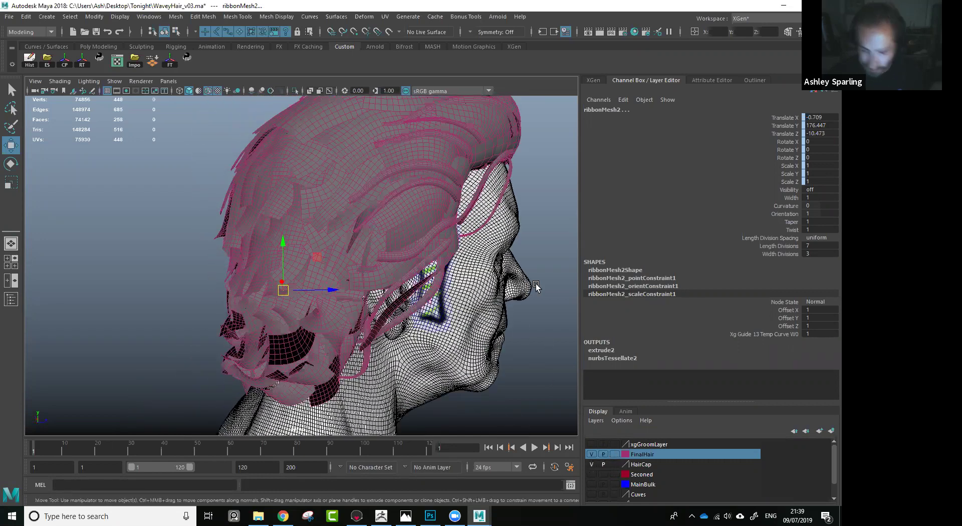
Expand the final group in the Outliner and select the GO_HairBulk5 mesh.
{"action": "left_click", "coordinate": [755, 80]}
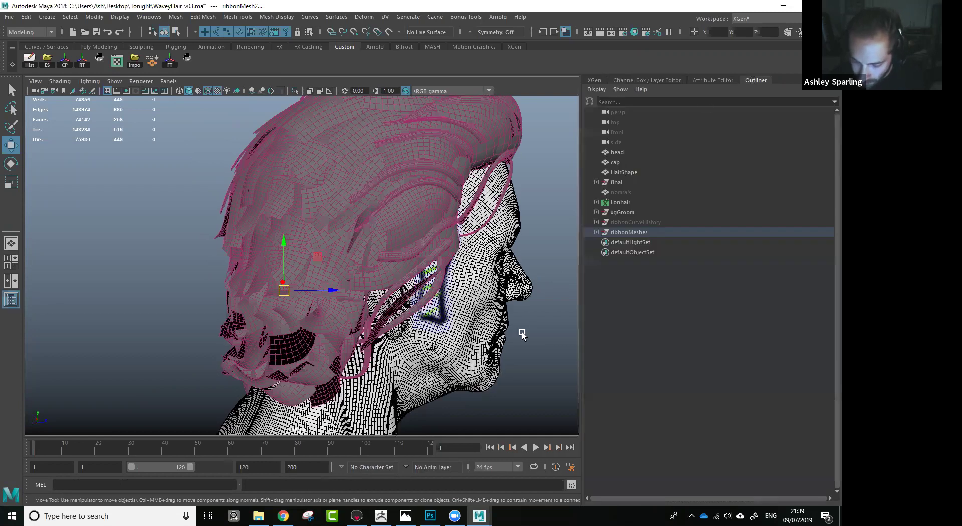
{"action": "left_click", "coordinate": [597, 182]}
{"action": "left_click", "coordinate": [635, 194]}
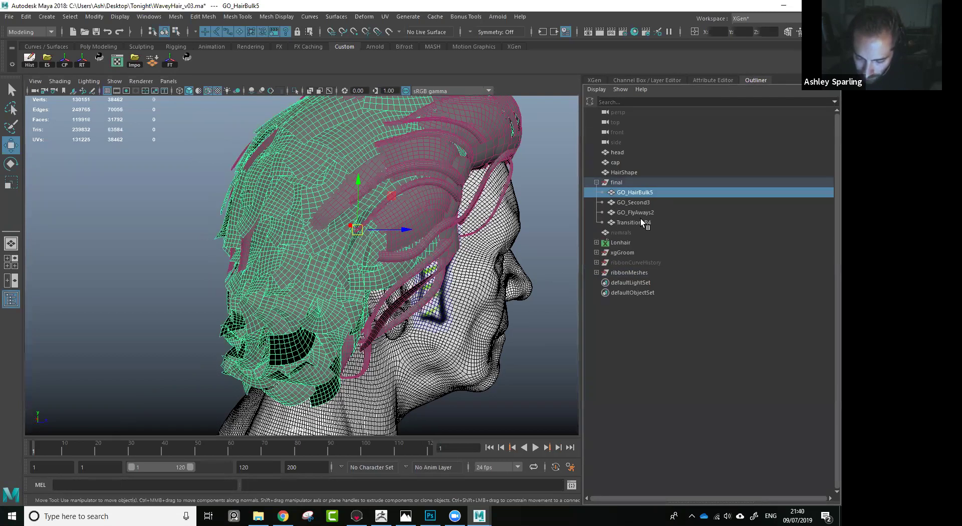
Hide the GO_Second3, GO_FlyAways2 and Transition_R4 meshes, then select GO_HairBulk5 and view it from the back and front.
{"action": "left_click_drag", "start_coordinate": [645, 224], "coordinate": [641, 203]}
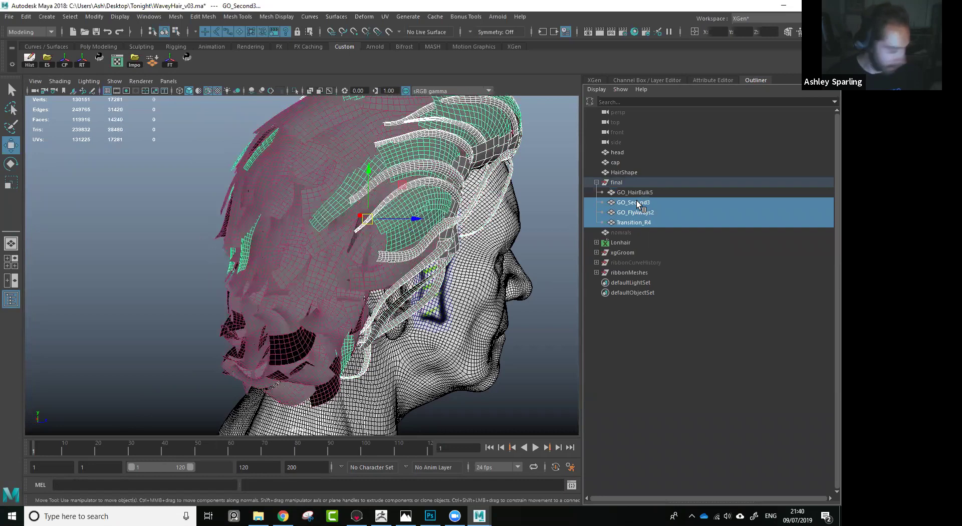
{"action": "key", "text": "ctrl+h"}
{"action": "left_click_drag", "start_coordinate": [419, 251], "coordinate": [401, 230], "text": "alt"}
{"action": "left_click", "coordinate": [384, 182]}
{"action": "left_click_drag", "start_coordinate": [534, 269], "coordinate": [444, 250], "text": "alt"}
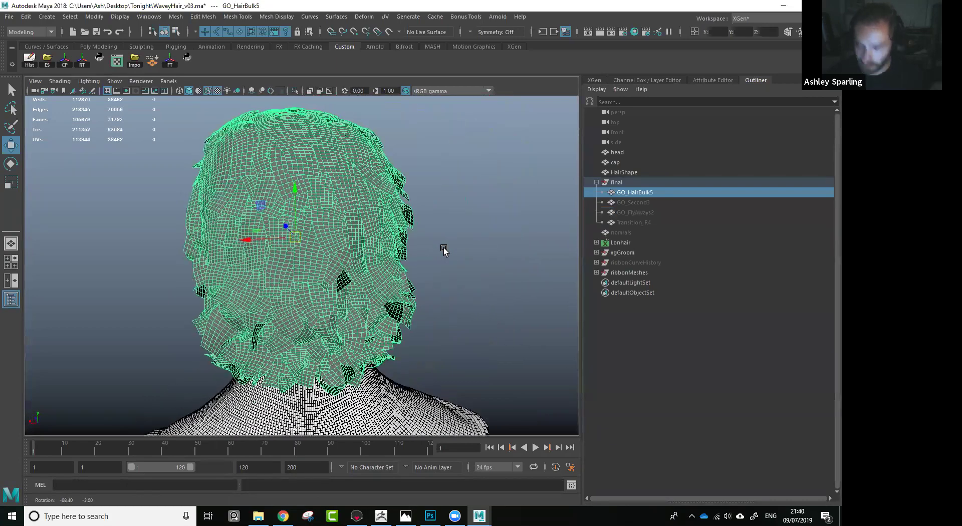
{"action": "left_click_drag", "start_coordinate": [275, 272], "coordinate": [173, 250], "text": "alt"}
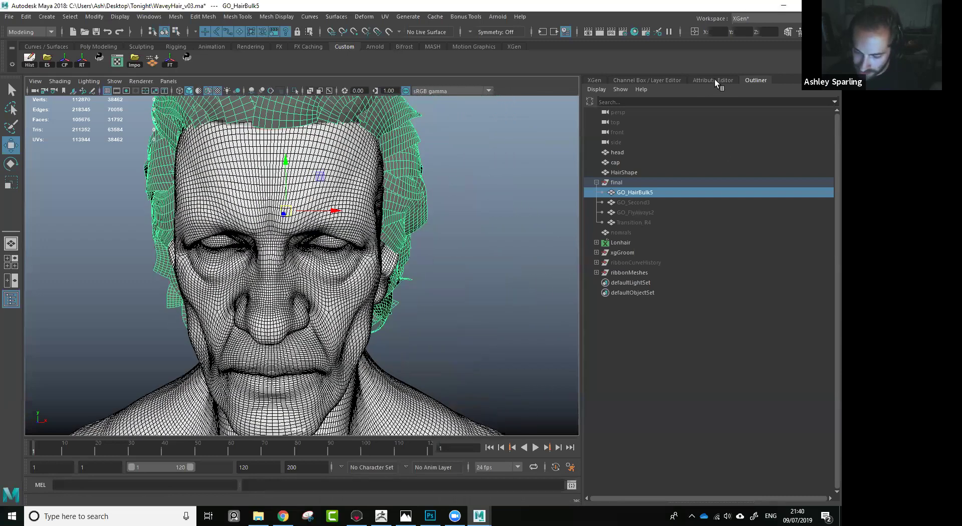
Show the hairShape_Geo display layer, set it to reference, and compare it with GO_HairBulk5 from the sides and front.
{"action": "left_click", "coordinate": [594, 81]}
{"action": "left_click", "coordinate": [646, 80]}
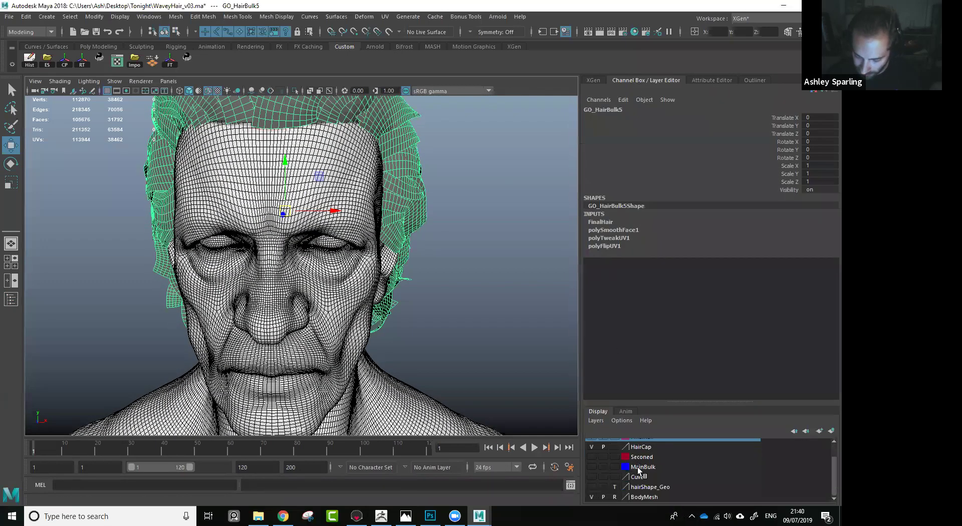
{"action": "left_click", "coordinate": [592, 487]}
{"action": "left_click_drag", "start_coordinate": [446, 323], "coordinate": [571, 330], "text": "alt"}
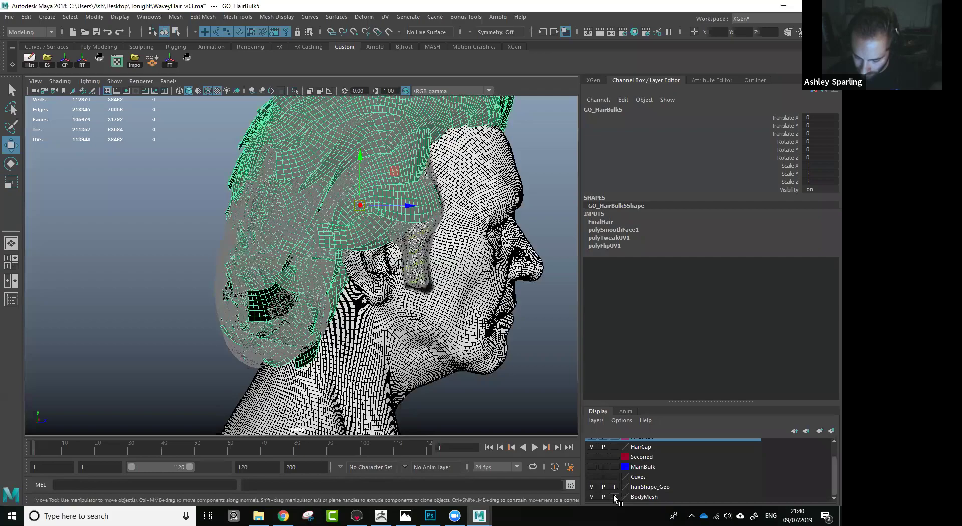
{"action": "left_click", "coordinate": [615, 488]}
{"action": "left_click_drag", "start_coordinate": [381, 235], "coordinate": [533, 230], "text": "alt"}
{"action": "left_click_drag", "start_coordinate": [466, 260], "coordinate": [464, 261], "text": "alt"}
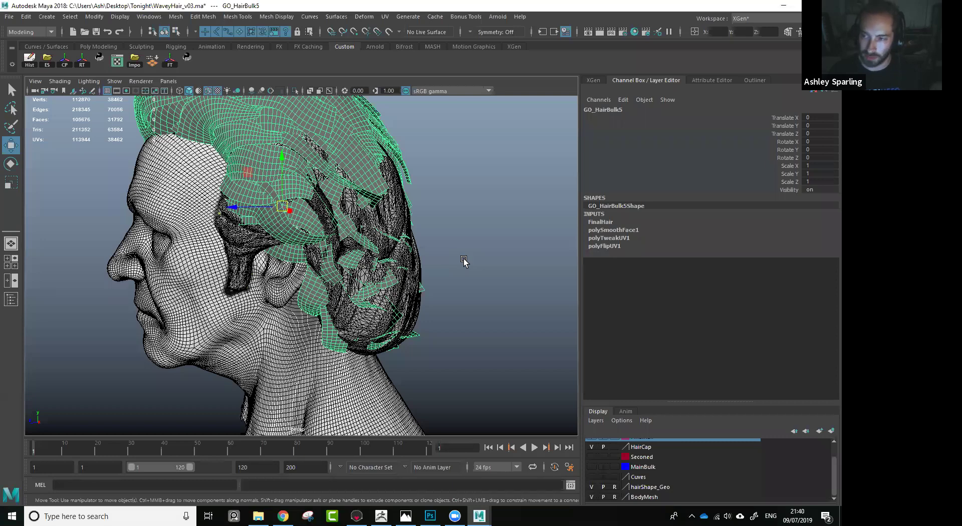
{"action": "left_click_drag", "start_coordinate": [464, 260], "coordinate": [510, 287], "text": "alt"}
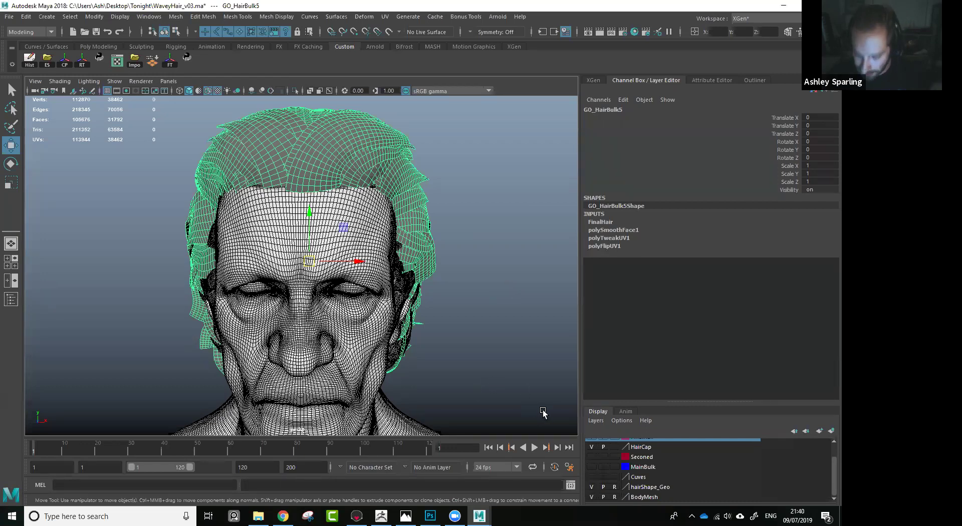
Hide the hairShape_Geo layer and unhide the GO_Second3 mesh over the bulk hair.
{"action": "left_click", "coordinate": [592, 487]}
{"action": "left_click_drag", "start_coordinate": [395, 282], "coordinate": [507, 265], "text": "alt"}
{"action": "left_click", "coordinate": [764, 79]}
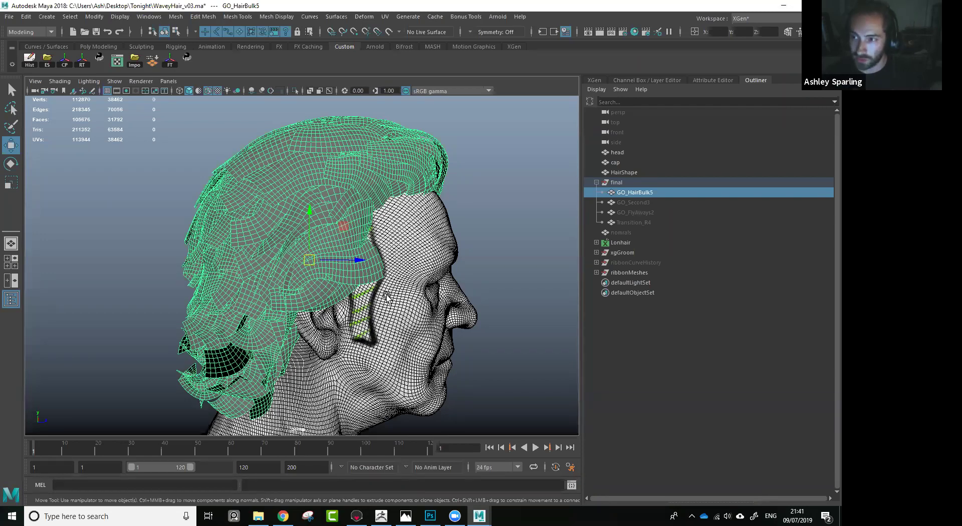
{"action": "left_click", "coordinate": [640, 202]}
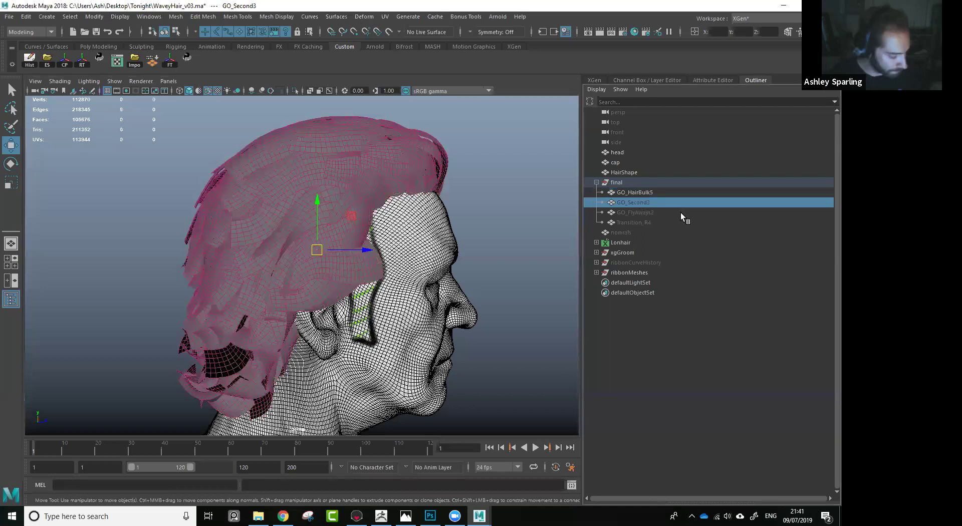
{"action": "key", "text": "h"}
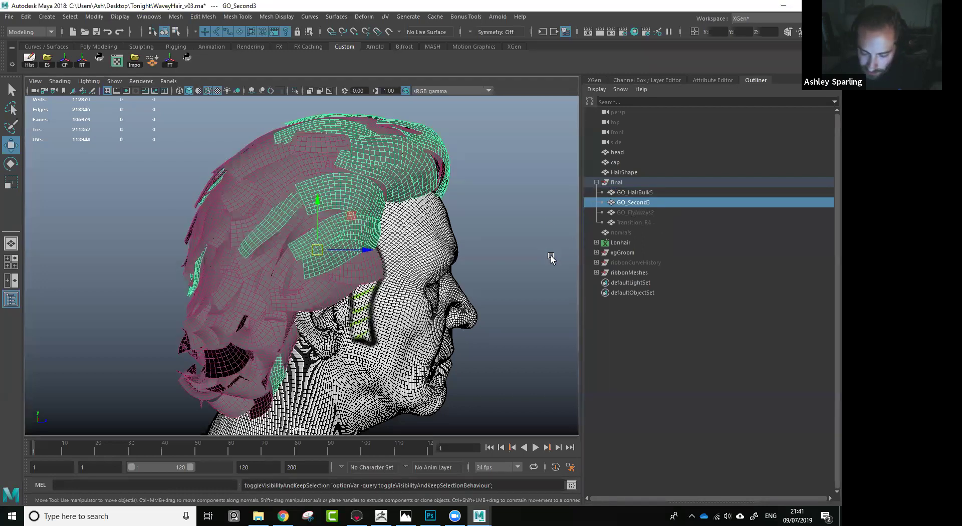
Try moving the GO_Second3 mesh sideways off the bulk hair, and undo the move.
{"action": "left_click_drag", "start_coordinate": [420, 289], "coordinate": [444, 259], "text": "alt"}
{"action": "right_click_drag", "start_coordinate": [321, 306], "coordinate": [406, 269], "text": "alt"}
{"action": "left_click_drag", "start_coordinate": [406, 268], "coordinate": [386, 296], "text": "alt"}
{"action": "middle_click_drag", "start_coordinate": [327, 251], "coordinate": [313, 329], "text": "alt"}
{"action": "left_click_drag", "start_coordinate": [337, 309], "coordinate": [405, 304]}
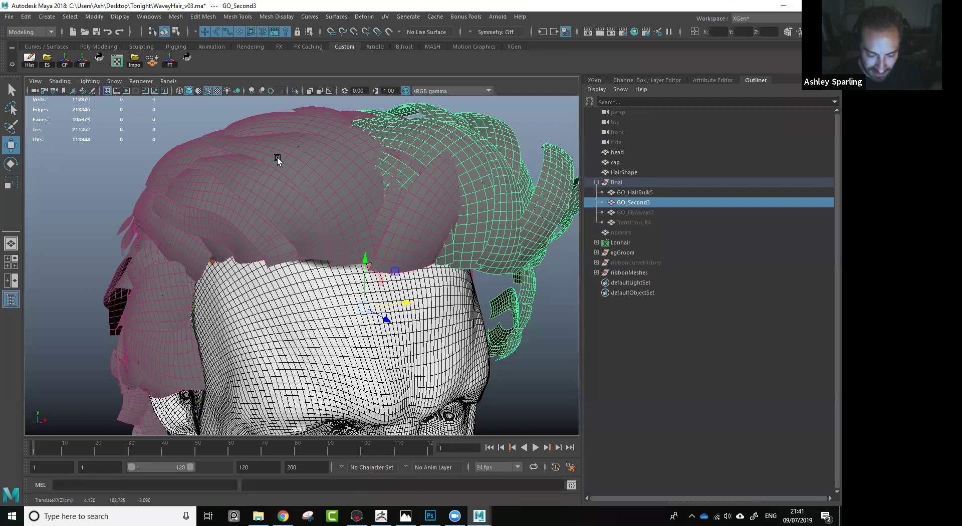
{"action": "key", "text": "ctrl+z"}
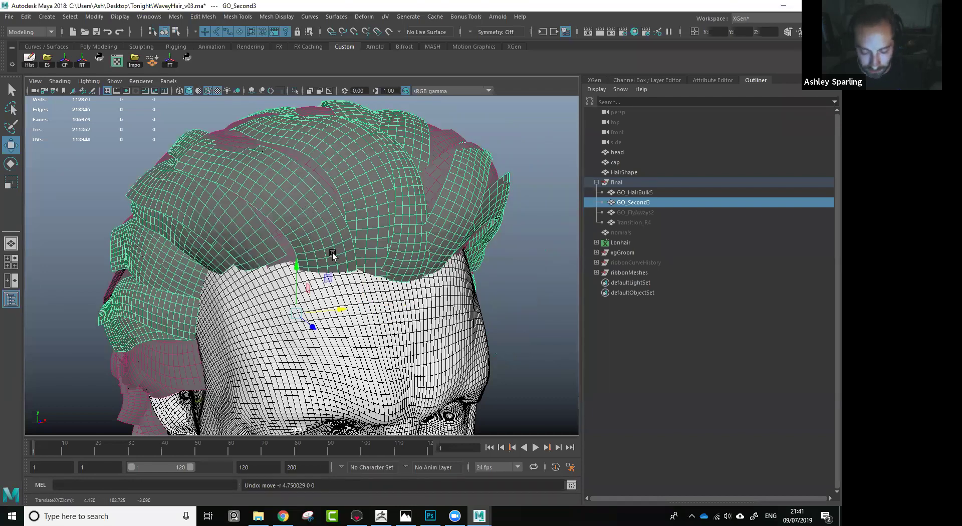
Examine how the GO_Second3 cards overlap the bulk hair at the front, side and back of the head.
{"action": "left_click_drag", "start_coordinate": [337, 254], "coordinate": [404, 231], "text": "alt"}
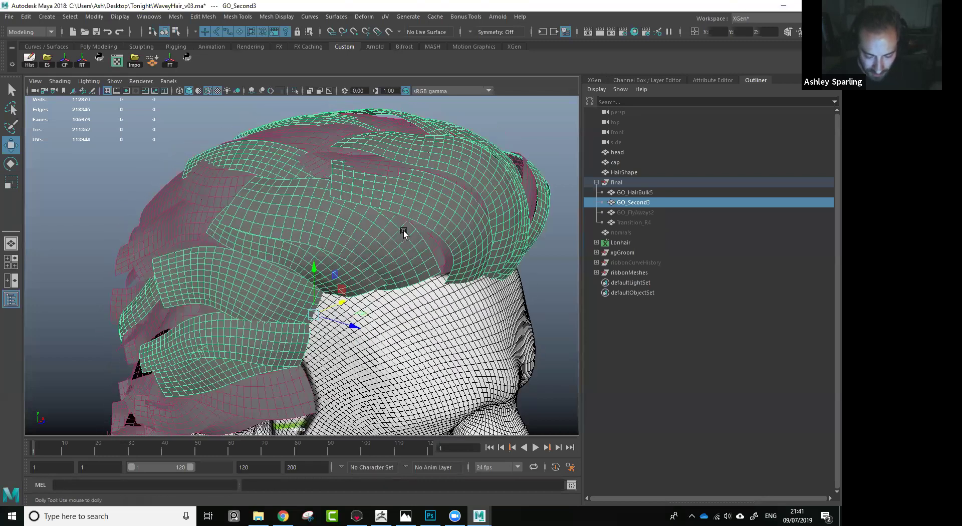
{"action": "right_click_drag", "start_coordinate": [405, 230], "coordinate": [387, 208], "text": "alt"}
{"action": "middle_click_drag", "start_coordinate": [385, 208], "coordinate": [390, 150], "text": "alt"}
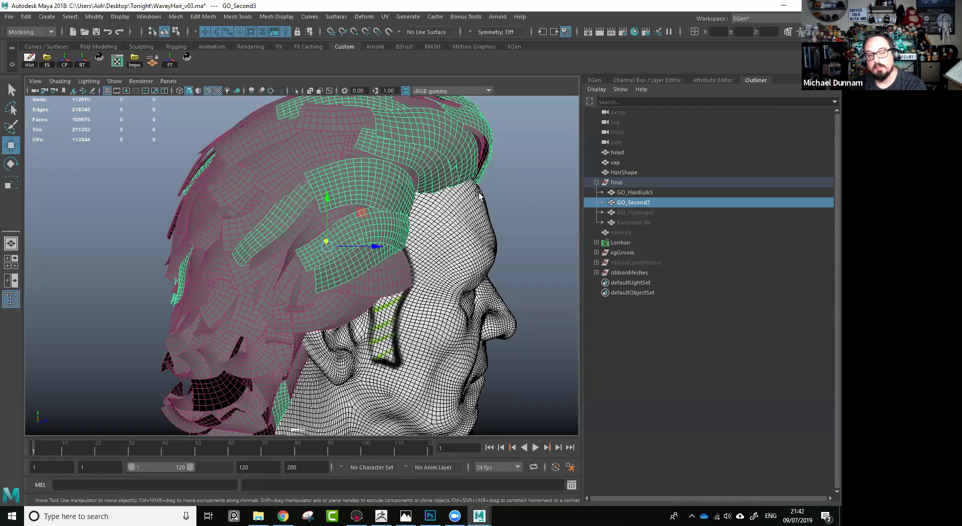
{"action": "left_click_drag", "start_coordinate": [391, 210], "coordinate": [558, 183], "text": "alt"}
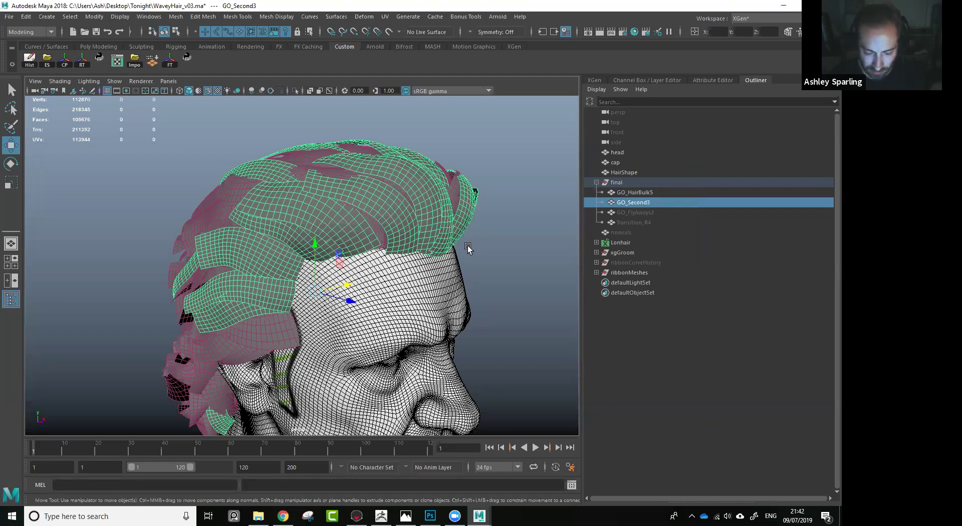
{"action": "mouse_move", "coordinate": [453, 248]}
{"action": "left_mouse_down", "text": "alt"}
{"action": "mouse_move", "coordinate": [436, 241]}
{"action": "mouse_move", "coordinate": [457, 235]}
{"action": "left_mouse_up", "text": "alt"}
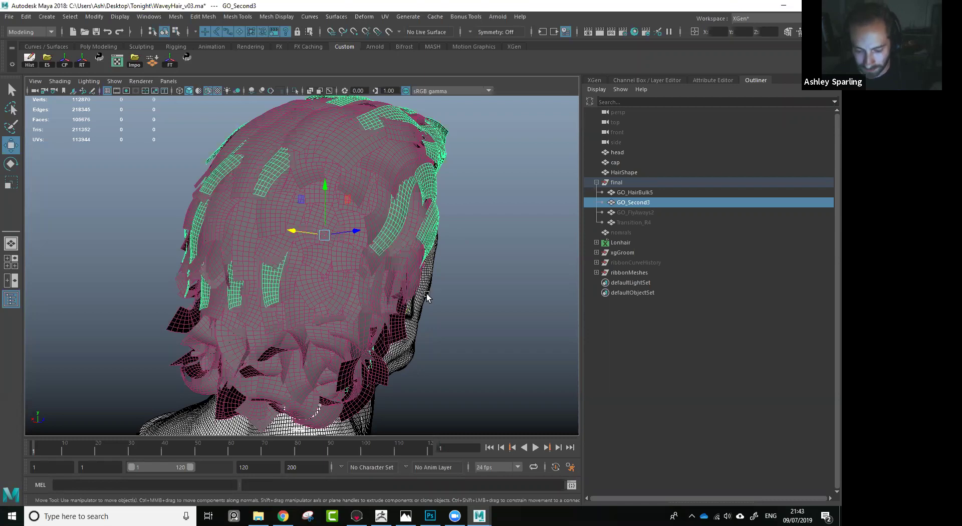
{"action": "left_click_drag", "start_coordinate": [424, 296], "coordinate": [384, 297], "text": "alt"}
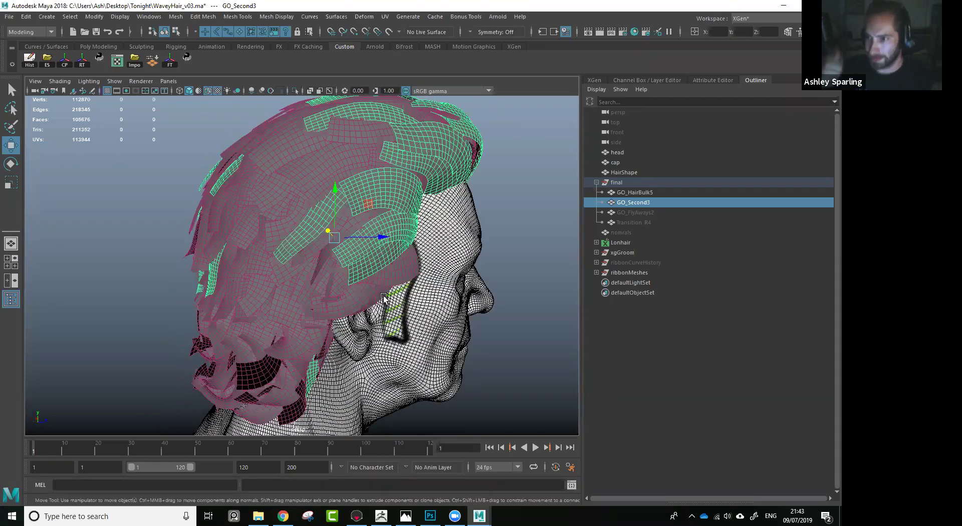
{"action": "left_click_drag", "start_coordinate": [503, 251], "coordinate": [479, 249], "text": "alt"}
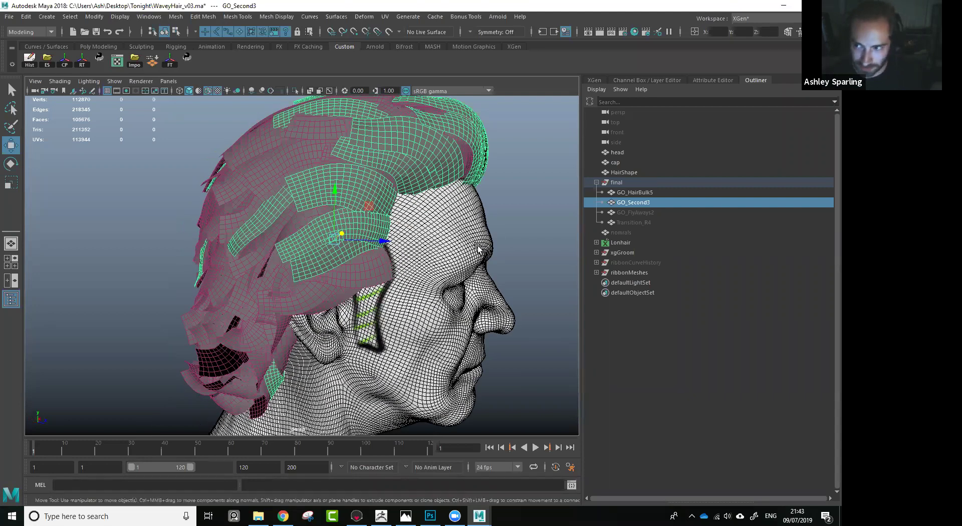
{"action": "left_click_drag", "start_coordinate": [451, 277], "coordinate": [536, 230], "text": "alt"}
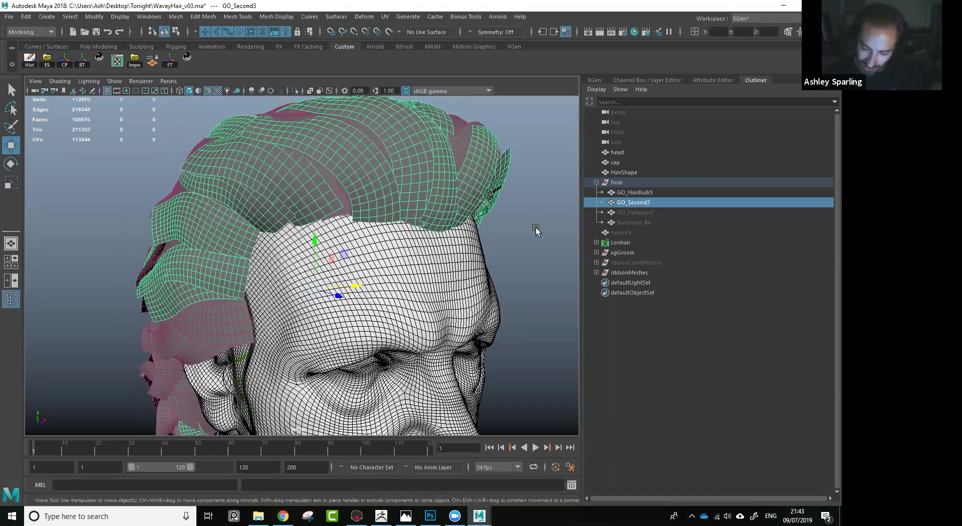
Unhide the GO_FlyAways2 mesh and inspect its thin strands around the hairline.
{"action": "left_click", "coordinate": [626, 213]}
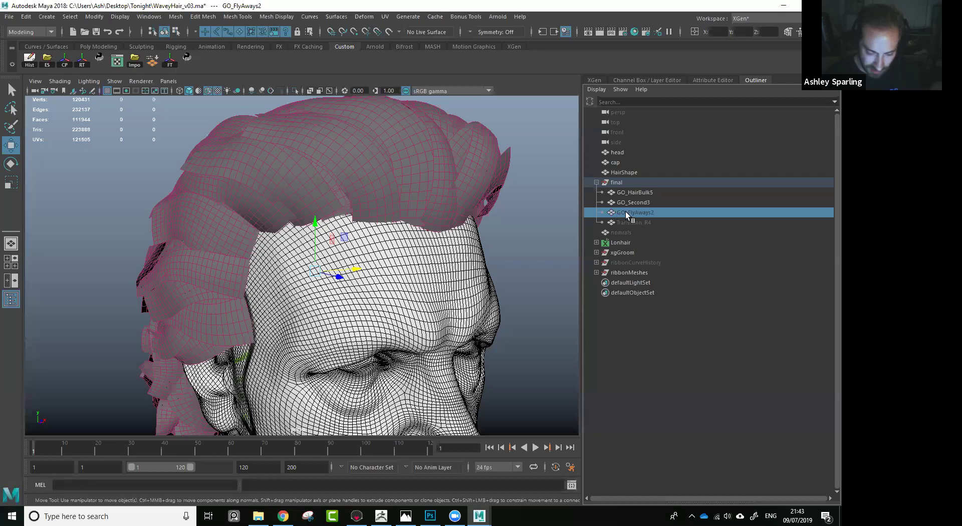
{"action": "key", "text": "h"}
{"action": "left_click_drag", "start_coordinate": [458, 297], "coordinate": [471, 288], "text": "alt"}
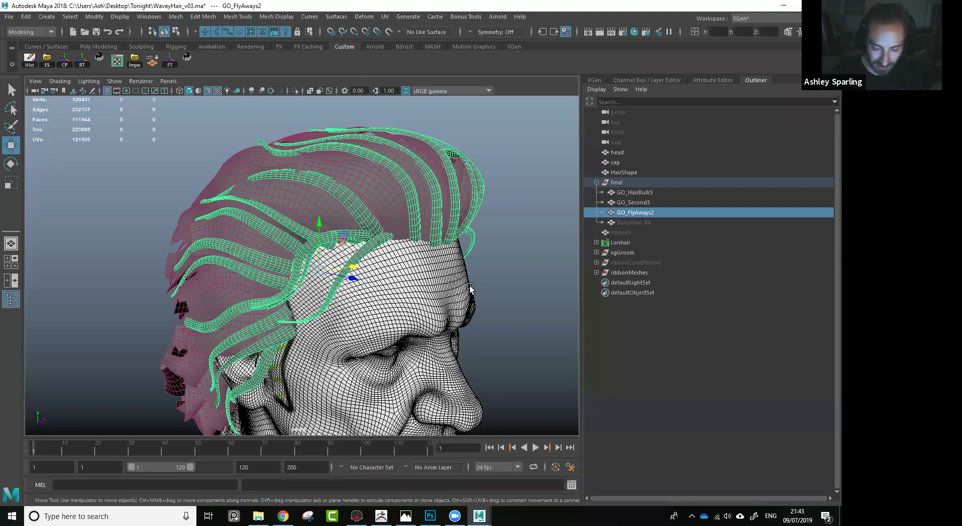
{"action": "left_click_drag", "start_coordinate": [467, 289], "coordinate": [428, 291], "text": "alt"}
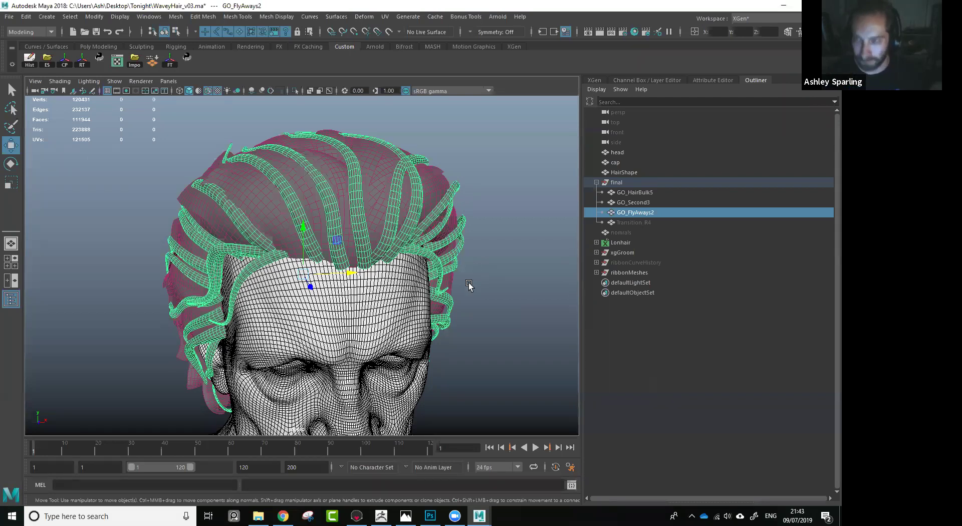
{"action": "left_click_drag", "start_coordinate": [441, 270], "coordinate": [351, 203], "text": "alt"}
{"action": "left_click_drag", "start_coordinate": [263, 348], "coordinate": [303, 368], "text": "alt"}
{"action": "left_click_drag", "start_coordinate": [420, 239], "coordinate": [389, 271], "text": "alt"}
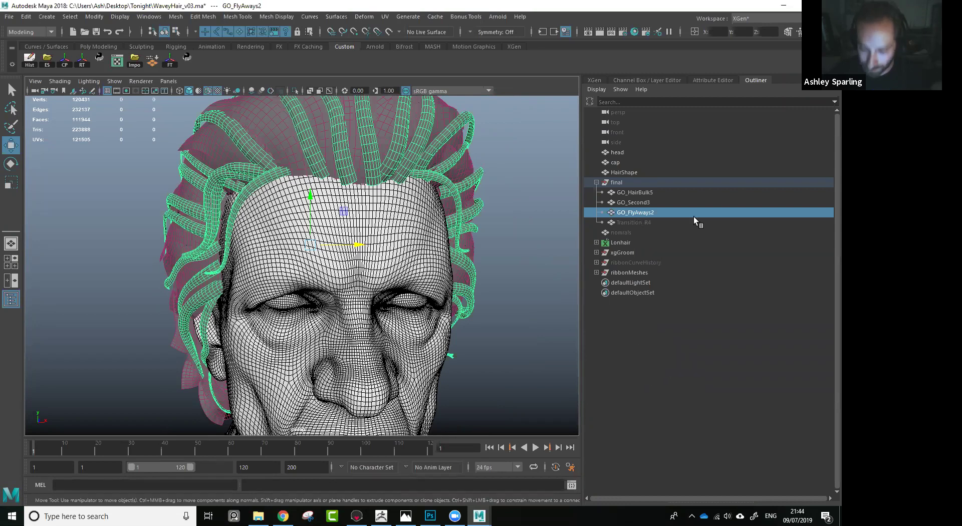
Unhide the Transition_R4 mesh and inspect its short cards along the forehead hairline.
{"action": "left_click", "coordinate": [649, 223]}
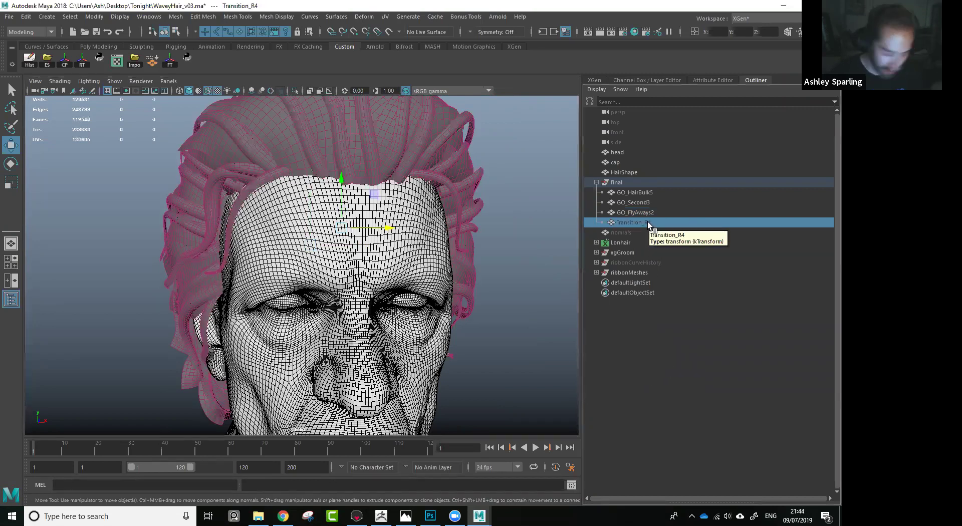
{"action": "left_click_drag", "start_coordinate": [502, 236], "coordinate": [618, 226], "text": "alt"}
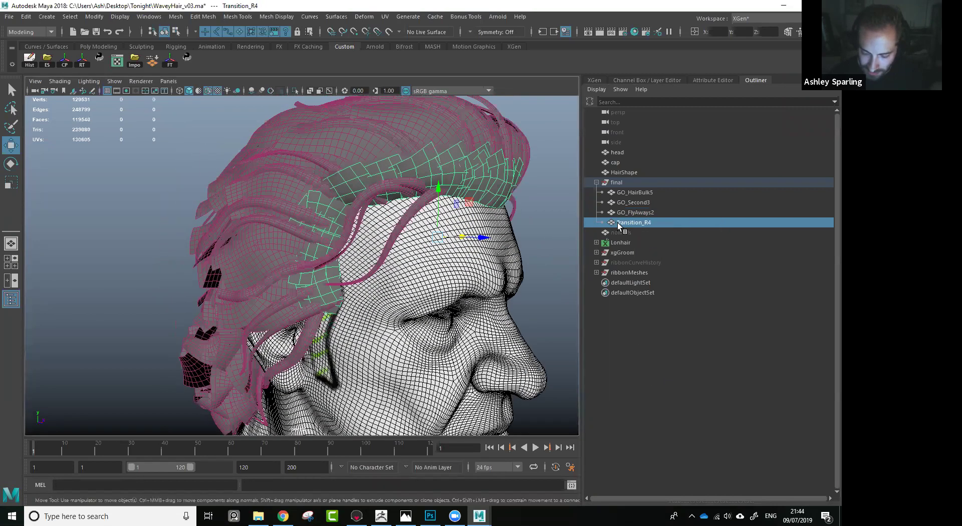
{"action": "middle_click_drag", "start_coordinate": [486, 275], "coordinate": [496, 323], "text": "alt"}
{"action": "right_click_drag", "start_coordinate": [444, 275], "coordinate": [463, 295], "text": "alt"}
{"action": "middle_click_drag", "start_coordinate": [462, 295], "coordinate": [376, 225], "text": "alt"}
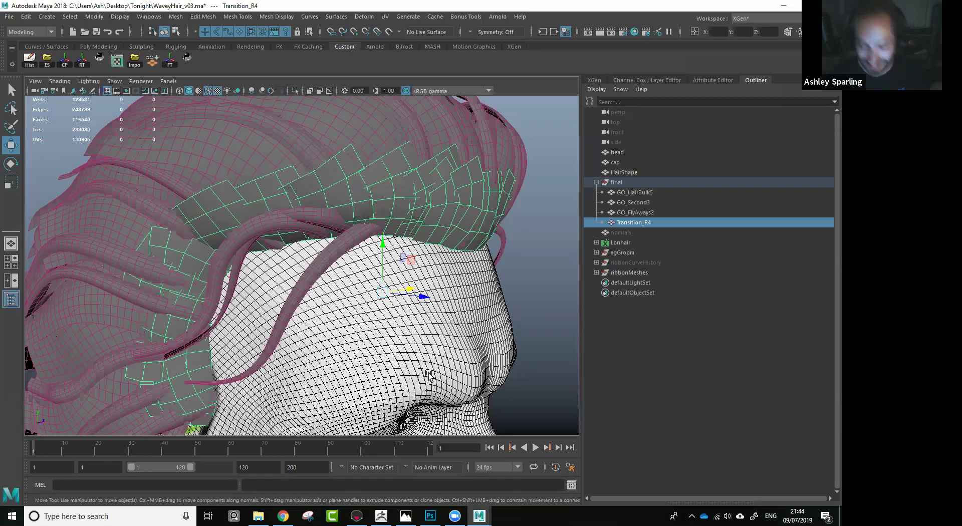
{"action": "left_click_drag", "start_coordinate": [521, 245], "coordinate": [420, 251], "text": "alt"}
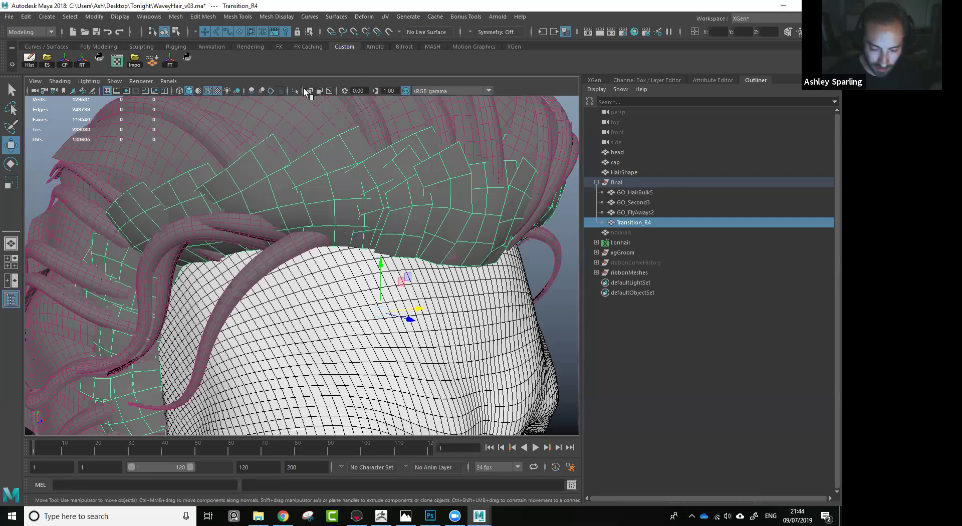
Isolate the Transition_R4 mesh to examine its cards alone, and restore the full scene view.
{"action": "left_click", "coordinate": [295, 91]}
{"action": "left_click_drag", "start_coordinate": [334, 223], "coordinate": [470, 215], "text": "alt"}
{"action": "scroll", "coordinate": [470, 216], "scroll_direction": "up", "scroll_amount": 6}
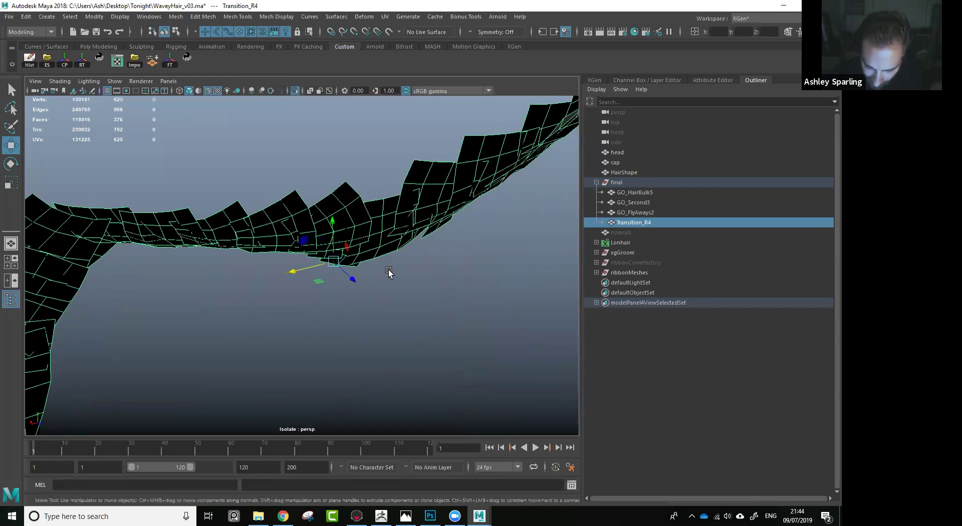
{"action": "left_click_drag", "start_coordinate": [389, 272], "coordinate": [331, 185], "text": "alt"}
{"action": "left_click", "coordinate": [295, 90]}
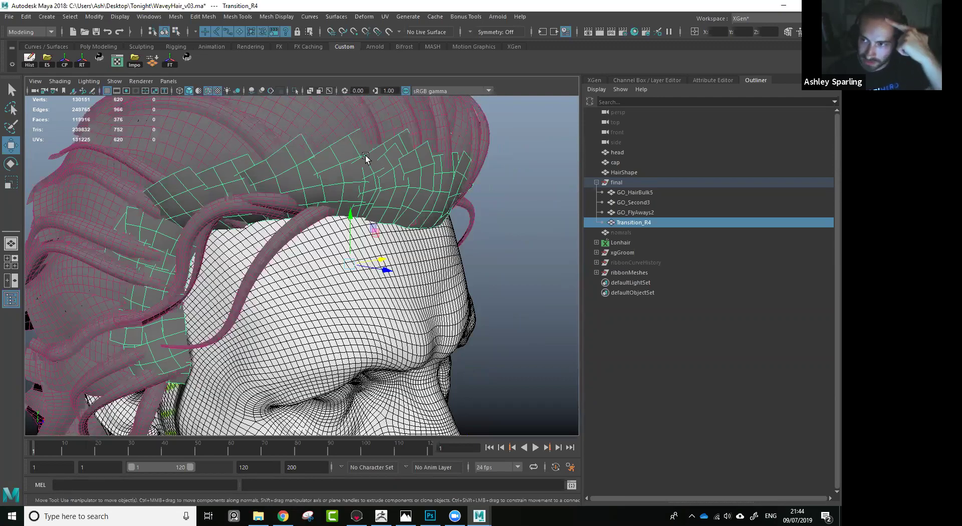
Duplicate the four hair meshes in the final group and combine the copies into a single mesh.
{"action": "right_click_drag", "start_coordinate": [317, 186], "coordinate": [241, 183], "text": "alt"}
{"action": "left_click_drag", "start_coordinate": [356, 193], "coordinate": [446, 207], "text": "alt"}
{"action": "middle_click_drag", "start_coordinate": [445, 206], "coordinate": [505, 182], "text": "alt"}
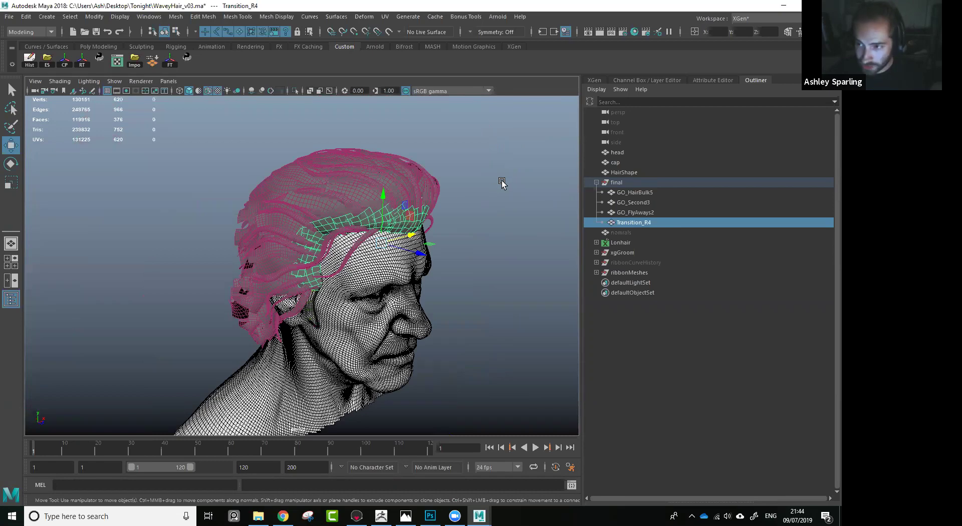
{"action": "left_click_drag", "start_coordinate": [289, 222], "coordinate": [202, 213], "text": "alt"}
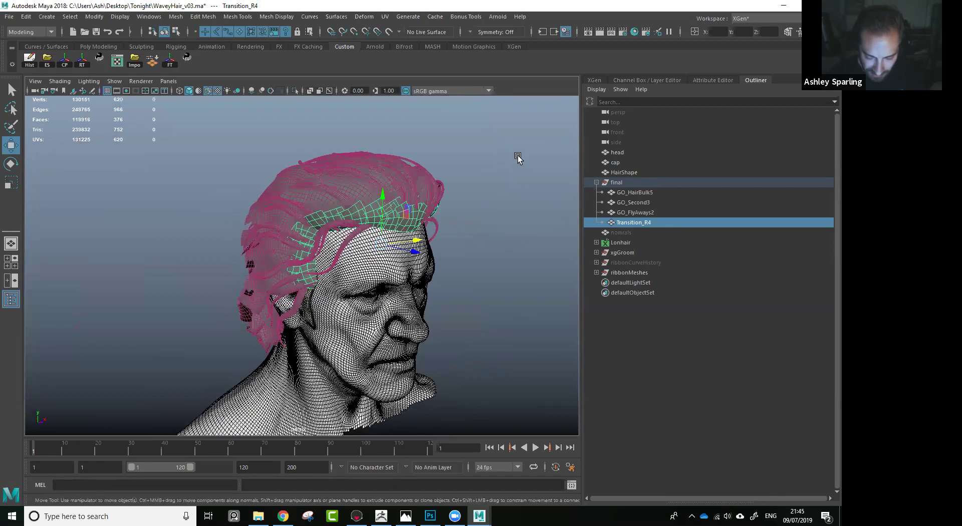
{"action": "left_click_drag", "start_coordinate": [495, 153], "coordinate": [221, 228]}
{"action": "left_click_drag", "start_coordinate": [371, 331], "coordinate": [304, 214], "text": "alt"}
{"action": "left_click", "coordinate": [326, 326], "text": "ctrl"}
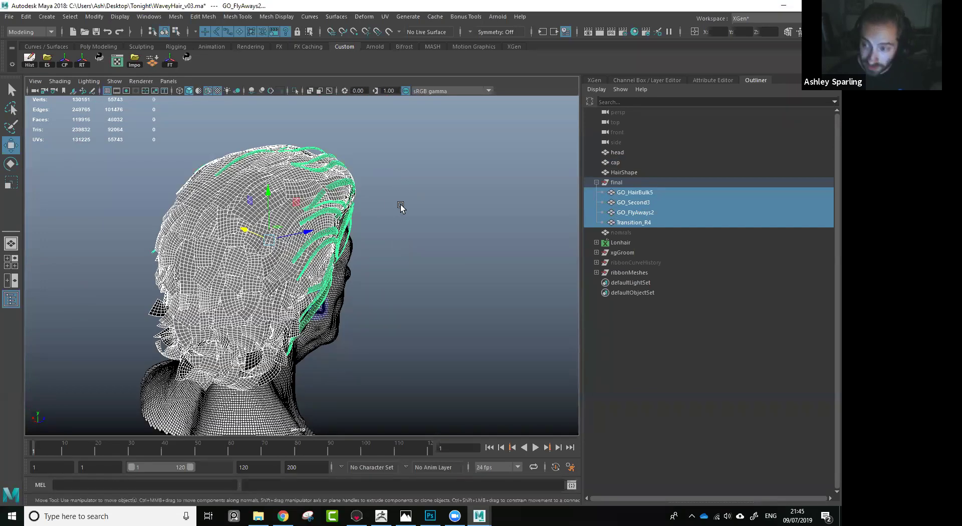
{"action": "left_click_drag", "start_coordinate": [402, 209], "coordinate": [404, 215], "text": "alt"}
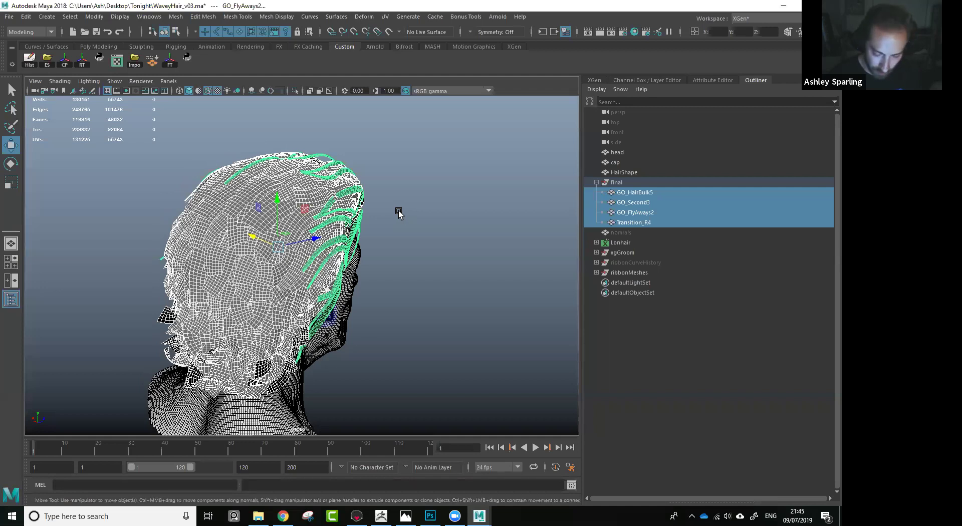
{"action": "key", "text": "ctrl+d"}
{"action": "left_click_drag", "start_coordinate": [420, 261], "coordinate": [479, 195], "text": "alt"}
{"action": "right_click_drag", "start_coordinate": [479, 195], "coordinate": [461, 369], "text": "shift"}
Isolate the combined hair mesh and view it close up from the side.
{"action": "left_click", "coordinate": [295, 93]}
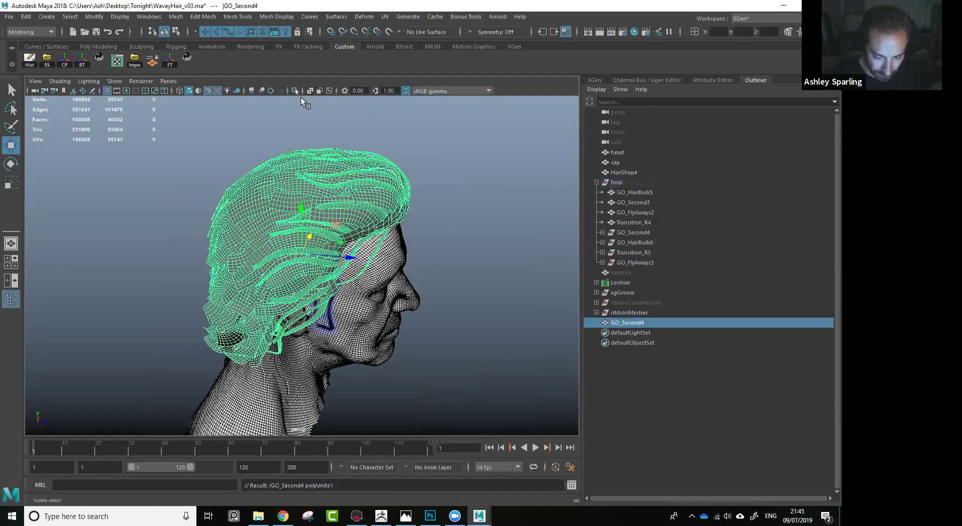
{"action": "left_click_drag", "start_coordinate": [350, 182], "coordinate": [331, 189], "text": "alt"}
{"action": "right_click_drag", "start_coordinate": [337, 221], "coordinate": [391, 273], "text": "alt"}
{"action": "middle_click_drag", "start_coordinate": [389, 273], "coordinate": [346, 278], "text": "alt"}
{"action": "left_click_drag", "start_coordinate": [346, 279], "coordinate": [368, 187], "text": "alt"}
{"action": "mouse_move", "coordinate": [368, 187]}
{"action": "right_mouse_down", "text": "shift"}
{"action": "mouse_move", "coordinate": [373, 243]}
{"action": "mouse_move", "coordinate": [368, 188]}
{"action": "right_mouse_up", "text": "shift"}
{"action": "left_click_drag", "start_coordinate": [410, 205], "coordinate": [409, 197], "text": "alt"}
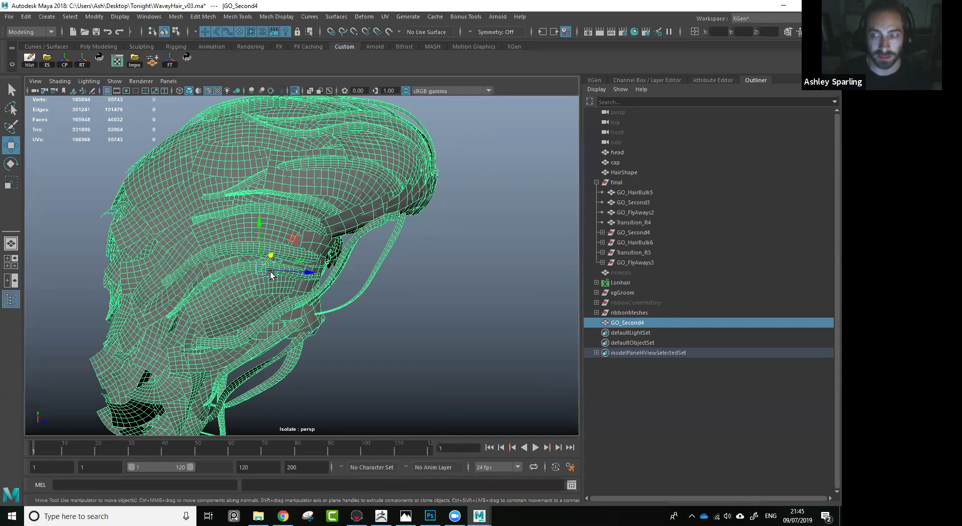
Reselect the combined hair mesh to check its polygon counts and view the whole mesh from the side.
{"action": "left_click", "coordinate": [447, 199]}
{"action": "left_click_drag", "start_coordinate": [466, 161], "coordinate": [126, 178]}
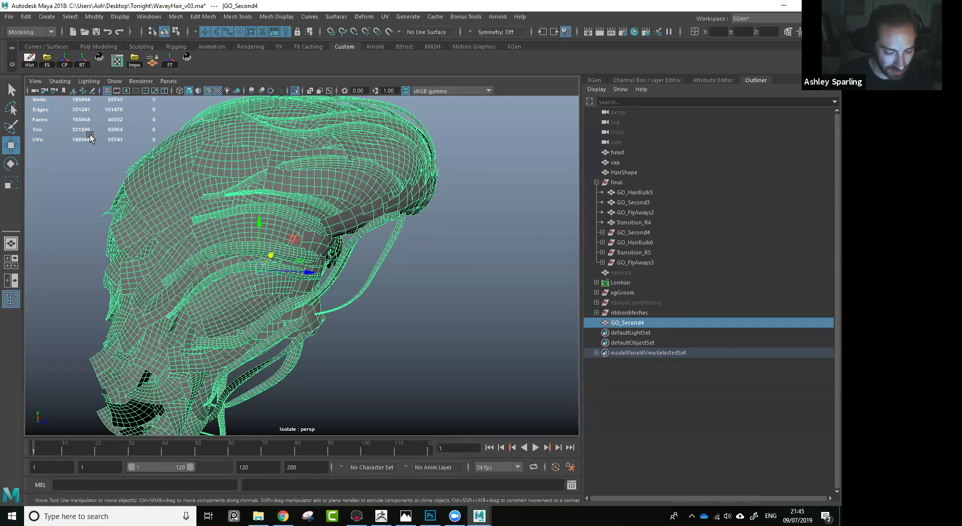
{"action": "scroll", "coordinate": [91, 135], "scroll_direction": "down", "scroll_amount": 2}
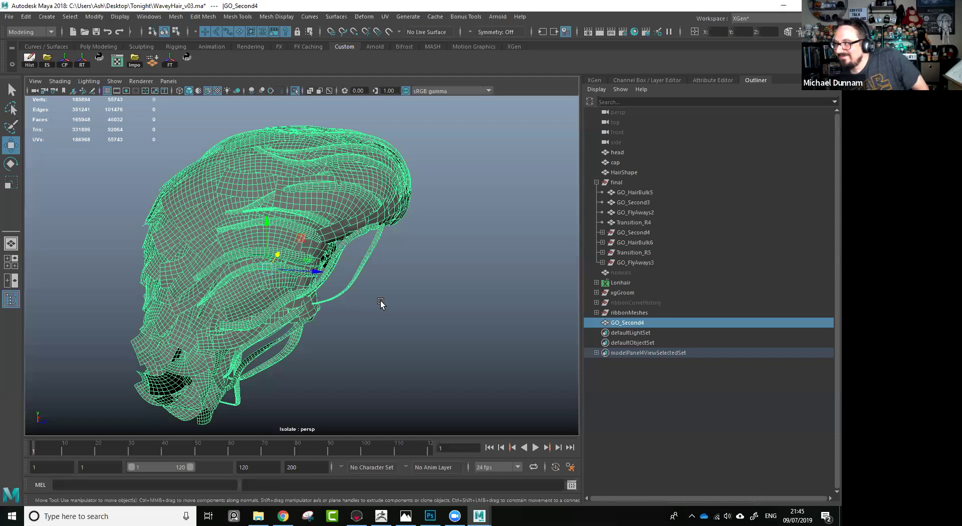
{"action": "mouse_move", "coordinate": [376, 272]}
{"action": "left_mouse_down", "text": "alt"}
{"action": "mouse_move", "coordinate": [375, 251]}
{"action": "mouse_move", "coordinate": [390, 267]}
{"action": "left_mouse_up", "text": "alt"}
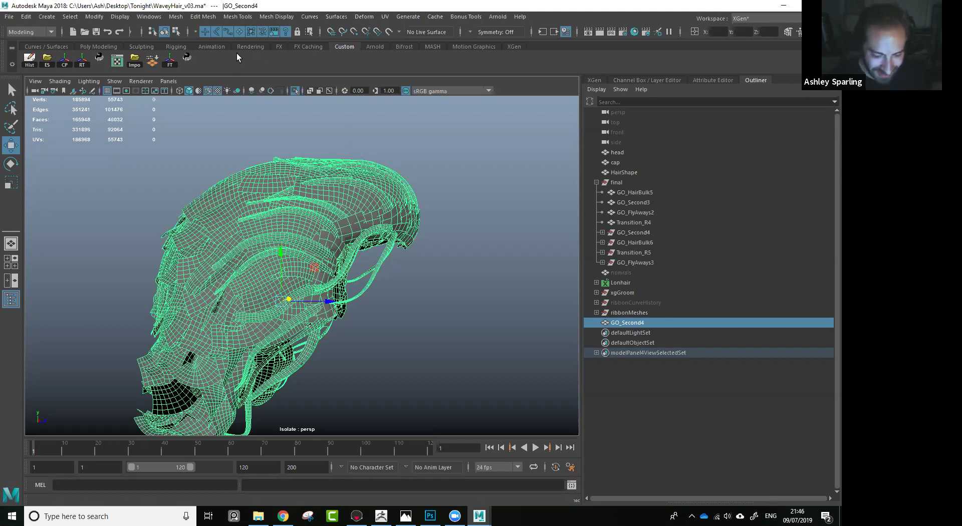
Reduce the combined hair mesh using the Triangle limit method with a limit of 20000, and close the Reduce options.
{"action": "left_click", "coordinate": [183, 19]}
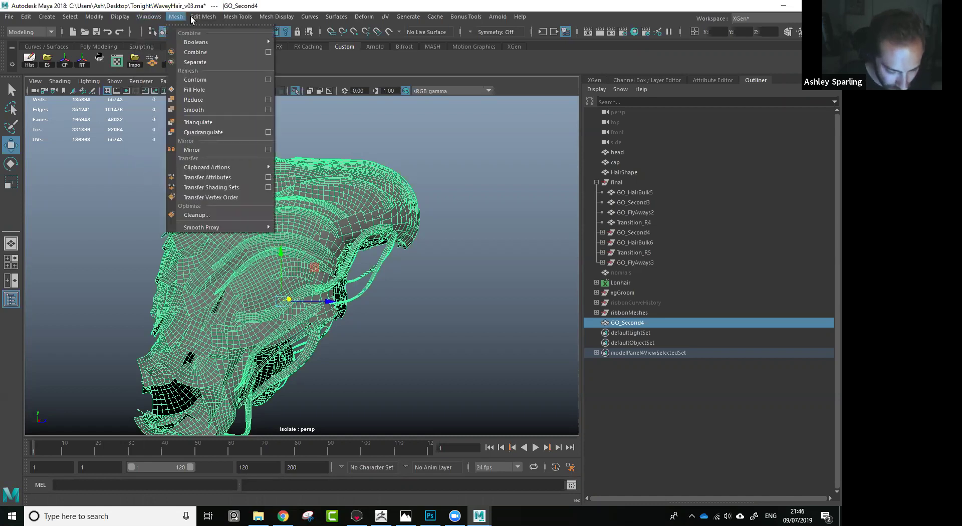
{"action": "mouse_move", "coordinate": [193, 19]}
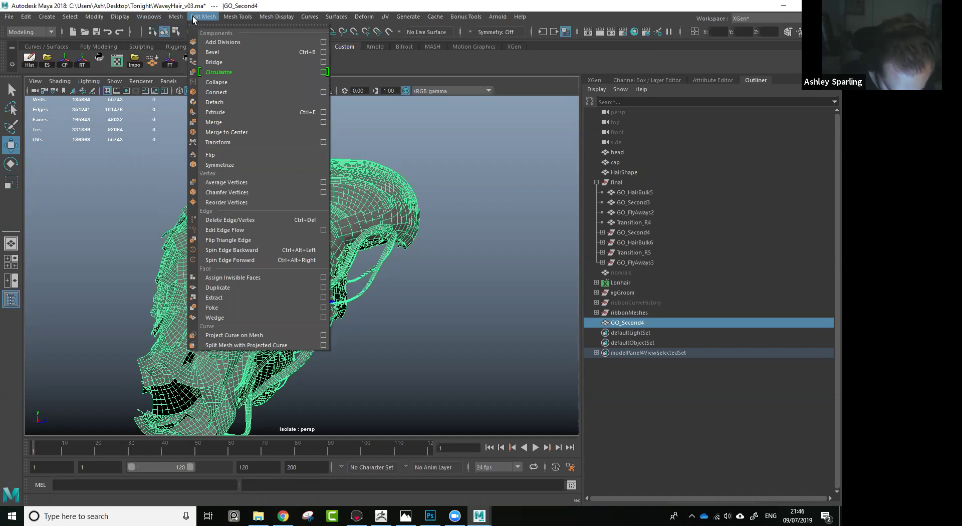
{"action": "mouse_move", "coordinate": [231, 19]}
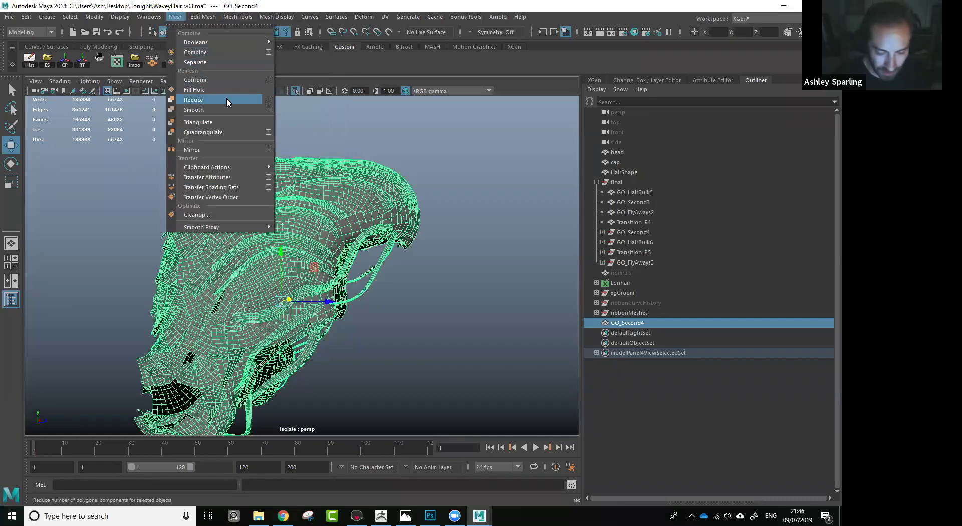
{"action": "left_click", "coordinate": [268, 99]}
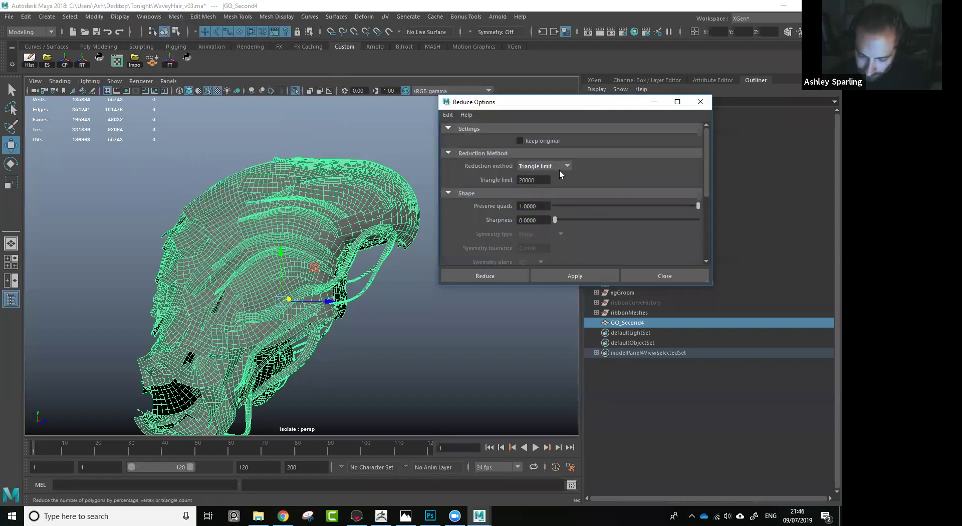
{"action": "left_click_drag", "start_coordinate": [560, 109], "coordinate": [512, 105]}
{"action": "left_click", "coordinate": [512, 164]}
{"action": "left_click", "coordinate": [500, 195]}
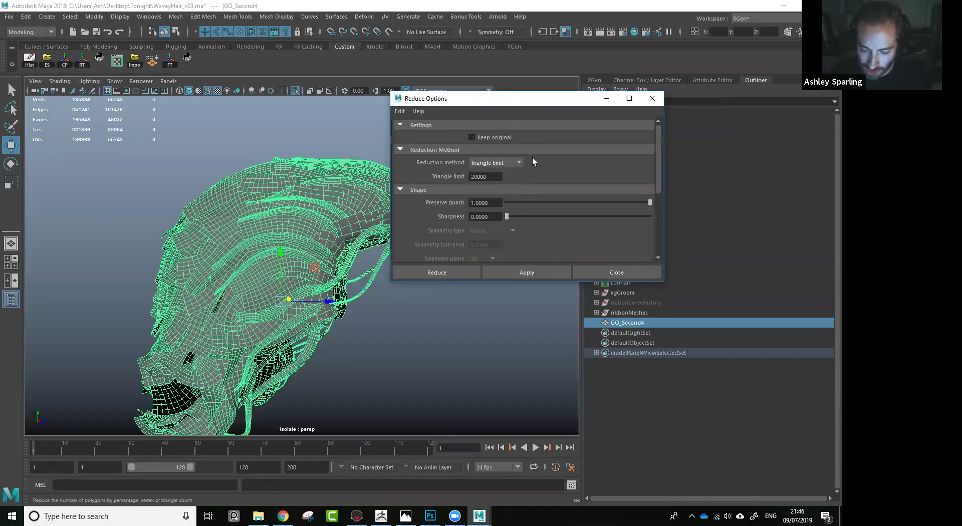
{"action": "double_click", "coordinate": [484, 177]}
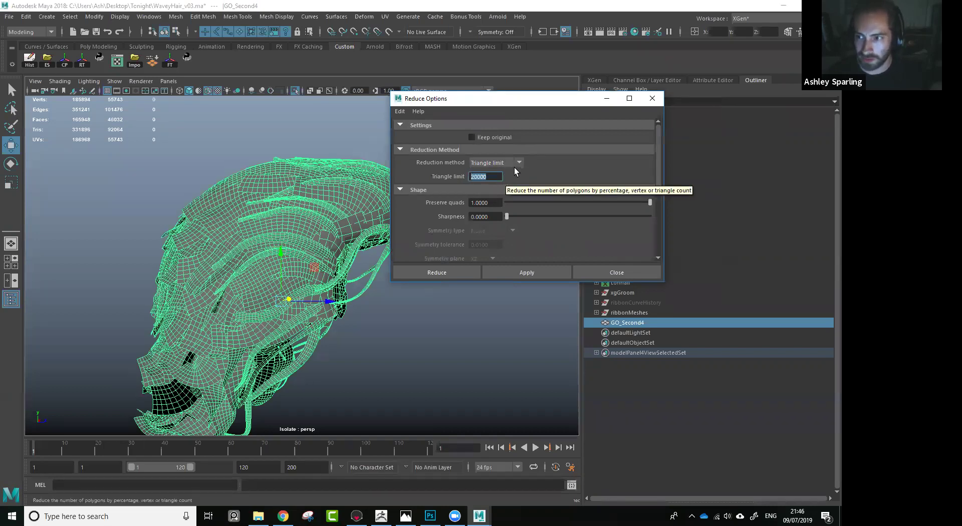
{"action": "left_click", "coordinate": [520, 273]}
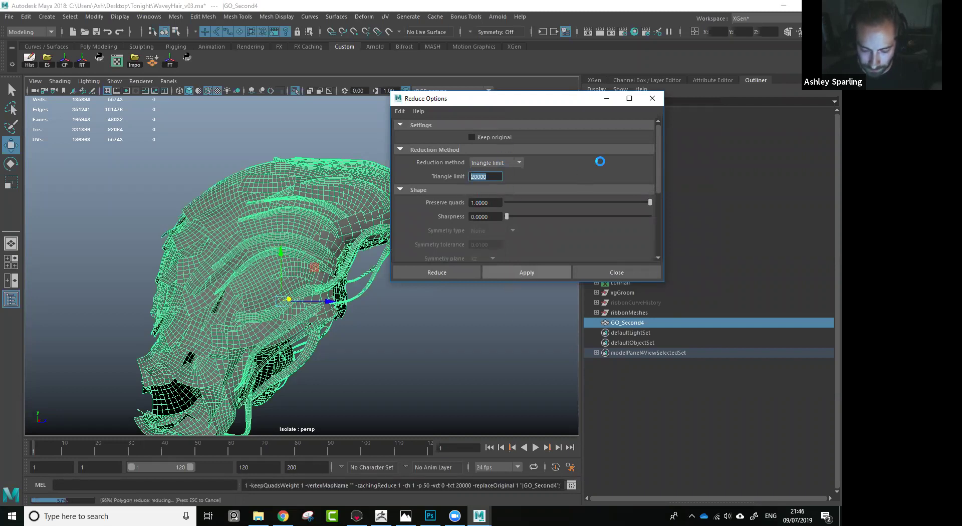
{"action": "left_click", "coordinate": [624, 269]}
Inspect the reduced hair mesh's card topology from several angles, and select it to check its triangle count.
{"action": "left_click_drag", "start_coordinate": [416, 190], "coordinate": [347, 328], "text": "alt"}
{"action": "left_click", "coordinate": [485, 255]}
{"action": "right_click_drag", "start_coordinate": [347, 328], "coordinate": [372, 311], "text": "alt"}
{"action": "left_click_drag", "start_coordinate": [346, 298], "coordinate": [371, 215], "text": "alt"}
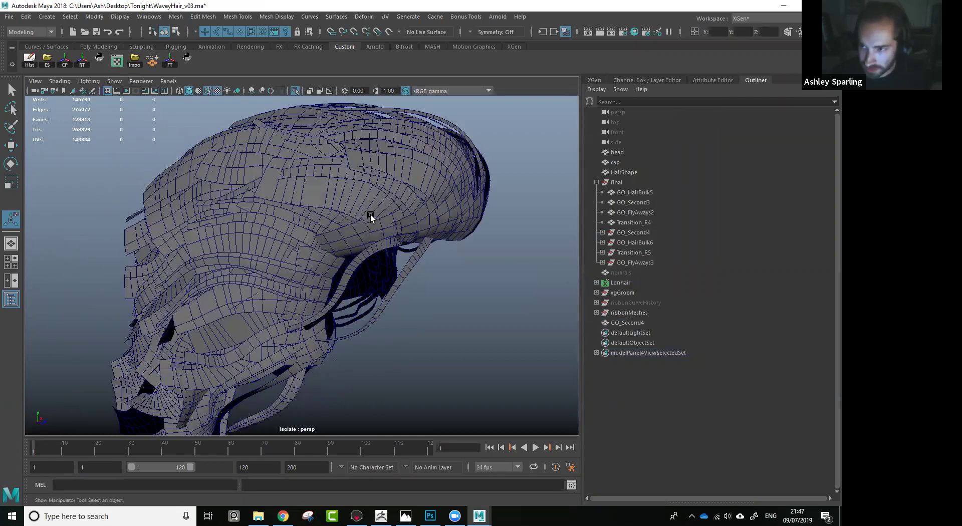
{"action": "left_click_drag", "start_coordinate": [363, 257], "coordinate": [375, 211], "text": "alt"}
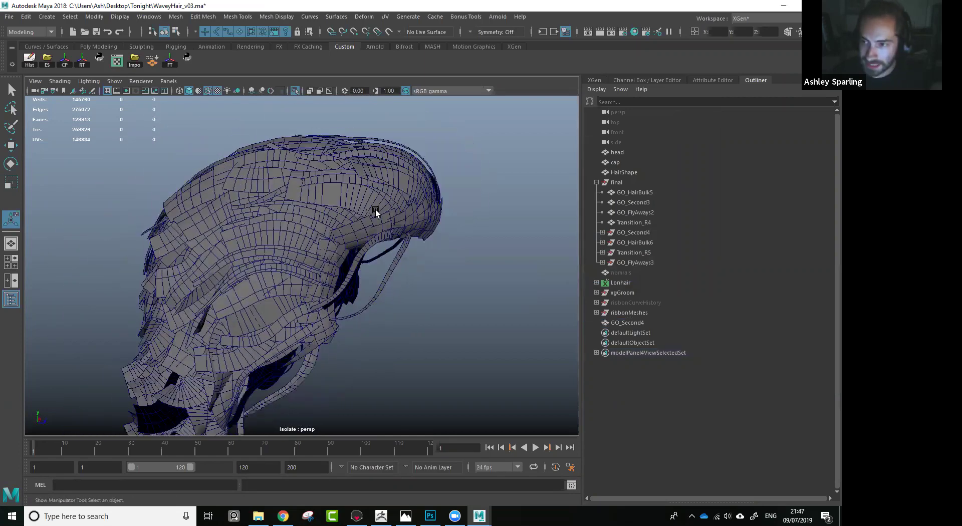
{"action": "middle_click_drag", "start_coordinate": [337, 206], "coordinate": [412, 197], "text": "alt"}
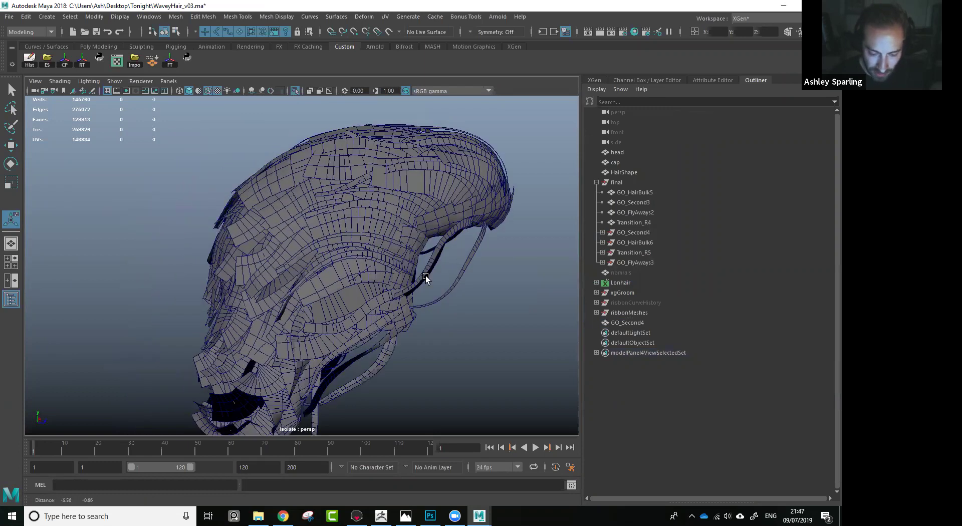
{"action": "right_click_drag", "start_coordinate": [242, 99], "coordinate": [270, 131], "text": "alt"}
{"action": "right_click_drag", "start_coordinate": [154, 142], "coordinate": [96, 120], "text": "alt"}
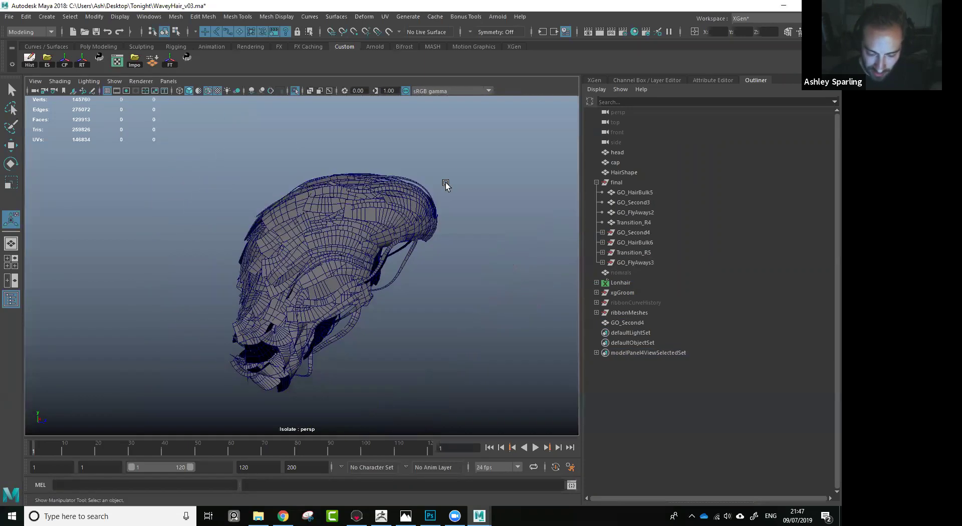
{"action": "left_click_drag", "start_coordinate": [448, 170], "coordinate": [323, 280]}
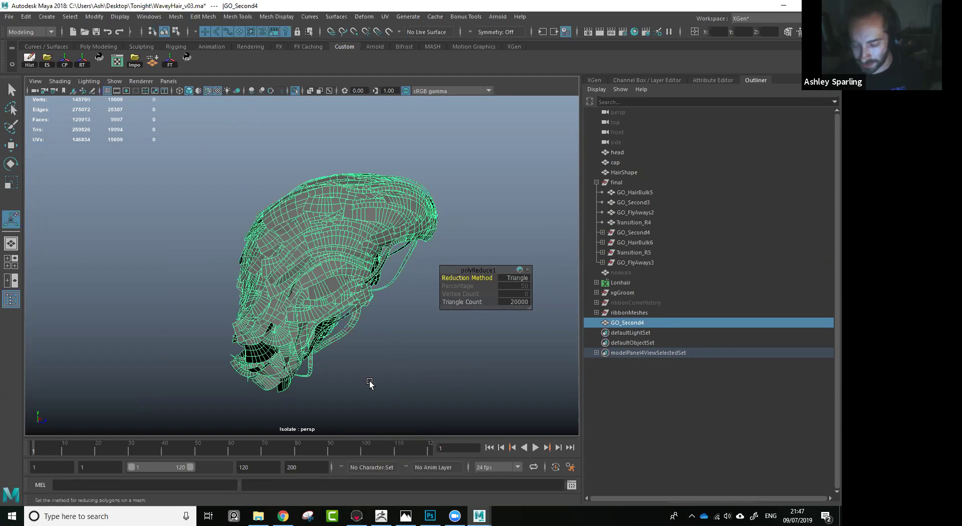
Switch to Marmoset Toolbag, view the rendered head from the side and check the contents of the hair group.
{"action": "left_click", "coordinate": [356, 515]}
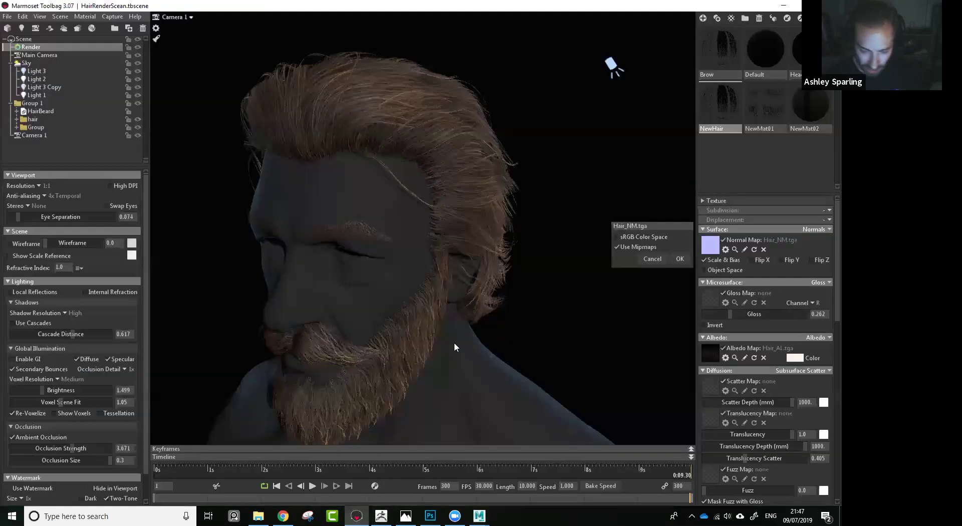
{"action": "left_click_drag", "start_coordinate": [461, 246], "coordinate": [501, 225]}
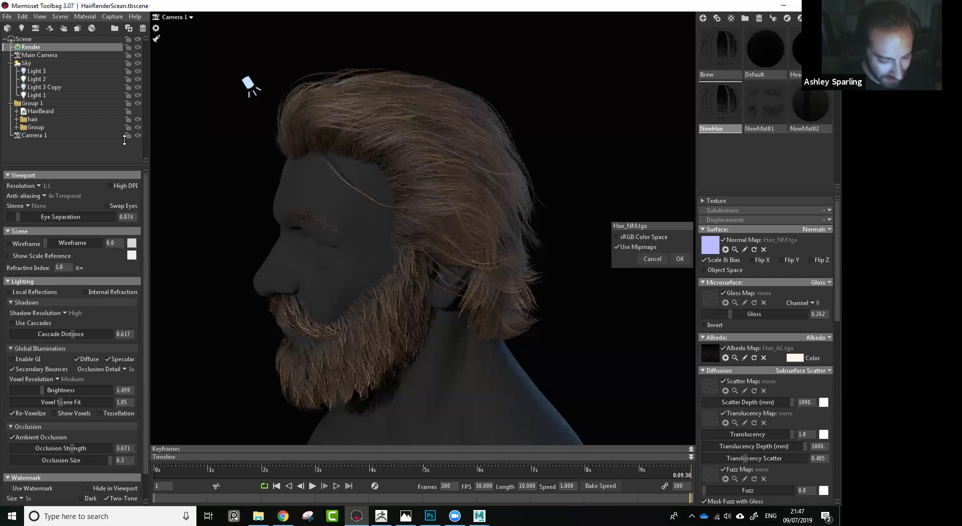
{"action": "left_click", "coordinate": [16, 120]}
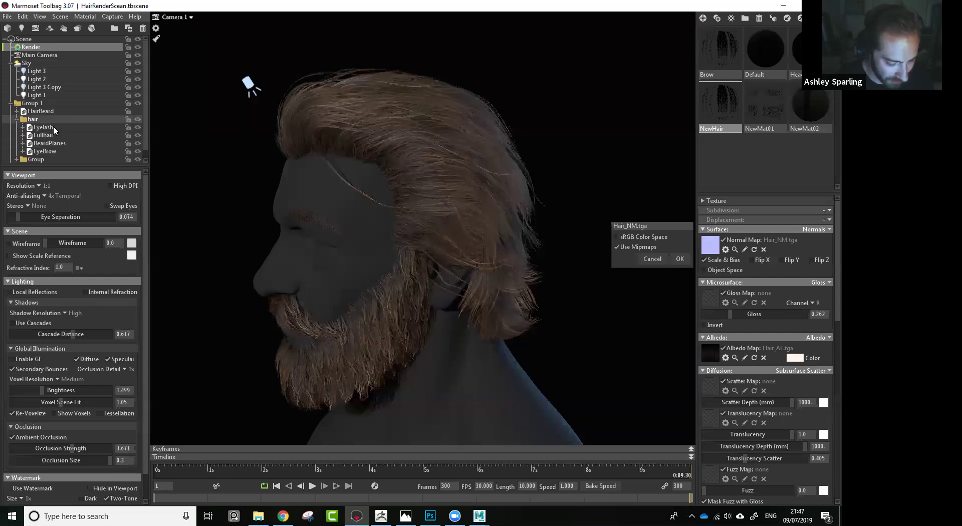
{"action": "left_click", "coordinate": [16, 120]}
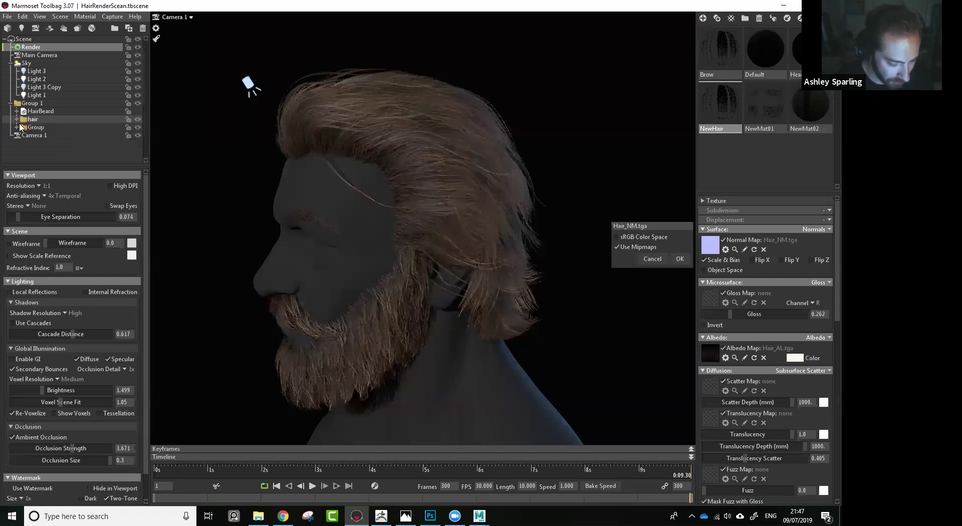
Locate the hair meshes under Fullhair and hide GO_FlyAways2, GO_Second3 and Transition_R4.
{"action": "left_click", "coordinate": [426, 166]}
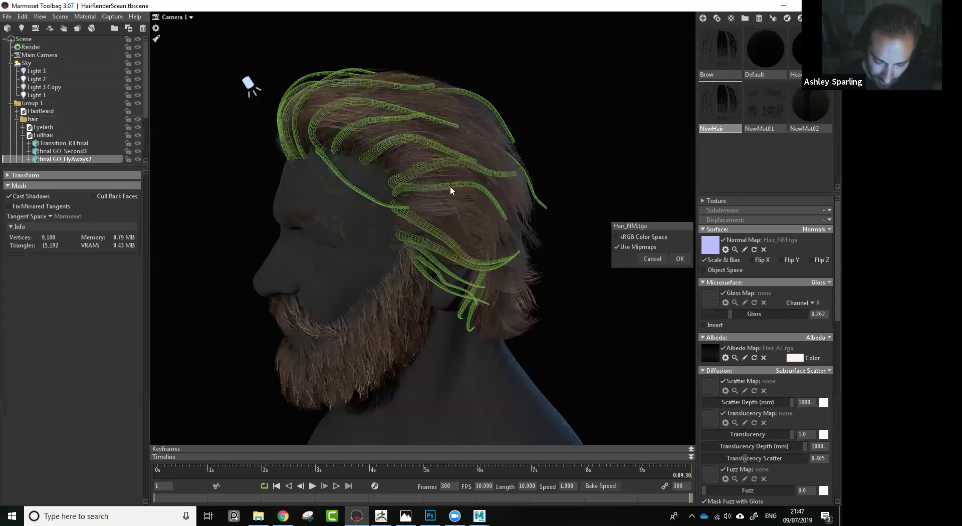
{"action": "scroll", "coordinate": [107, 149], "scroll_direction": "down", "scroll_amount": 1}
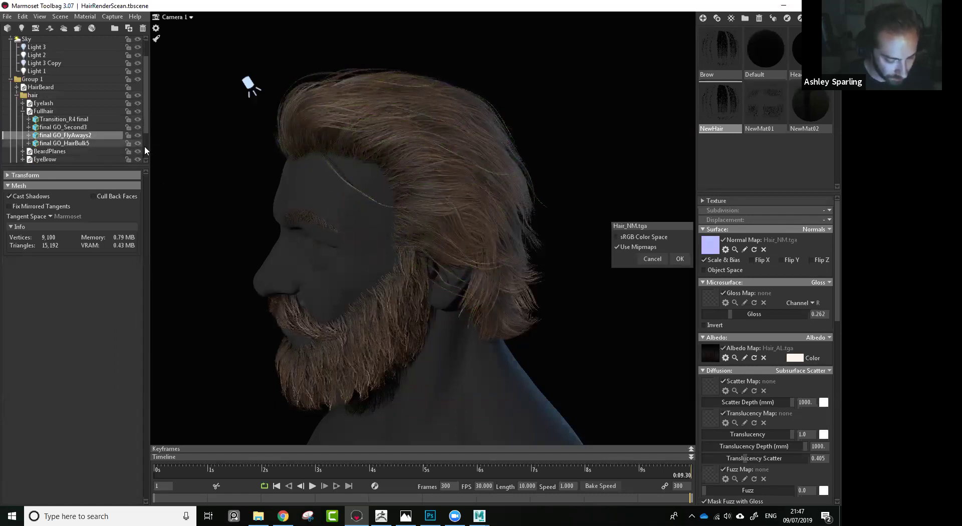
{"action": "left_click", "coordinate": [138, 135]}
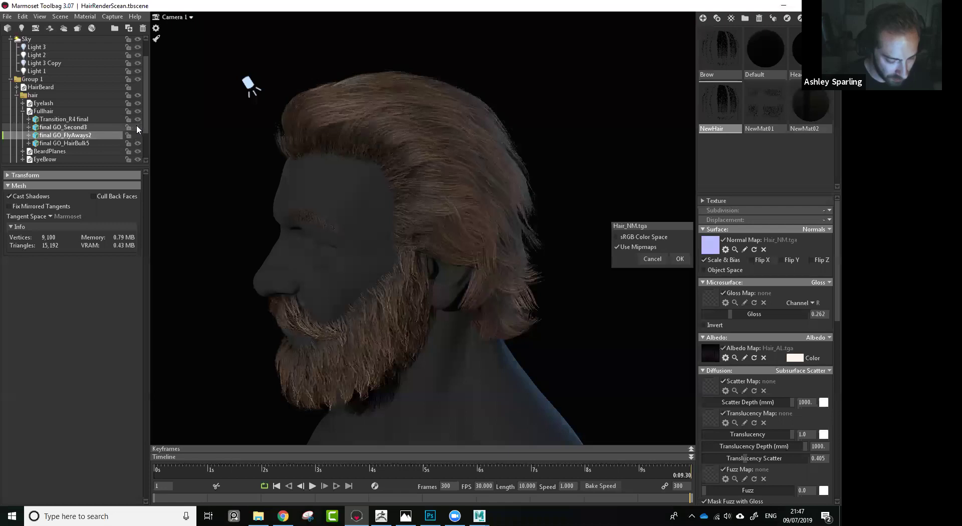
{"action": "left_click", "coordinate": [136, 126]}
{"action": "left_click", "coordinate": [137, 118]}
Examine the GO_HairBulk5 layer alone on the rendered head, including its wireframe, from the side and the front three-quarter view.
{"action": "left_click_drag", "start_coordinate": [441, 174], "coordinate": [436, 172]}
{"action": "scroll", "coordinate": [449, 253], "scroll_direction": "up", "scroll_amount": 4}
{"action": "middle_click_drag", "start_coordinate": [436, 190], "coordinate": [428, 230]}
{"action": "scroll", "coordinate": [451, 250], "scroll_direction": "down", "scroll_amount": 4}
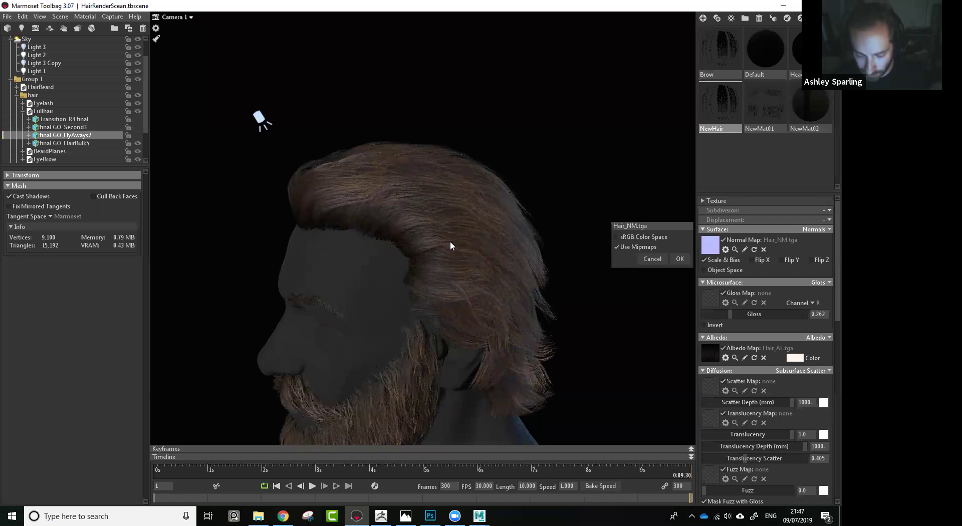
{"action": "left_click", "coordinate": [449, 232]}
{"action": "scroll", "coordinate": [507, 254], "scroll_direction": "up", "scroll_amount": 3}
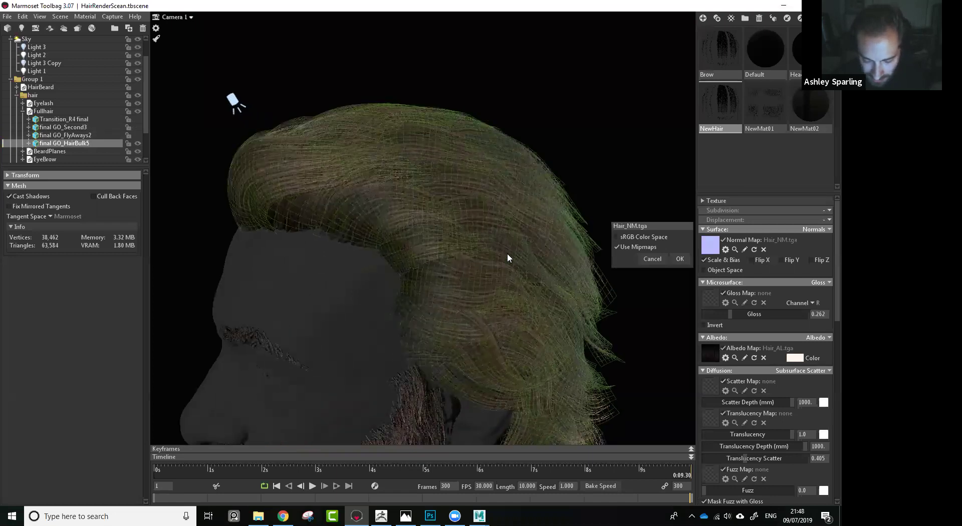
{"action": "scroll", "coordinate": [531, 260], "scroll_direction": "down", "scroll_amount": 4}
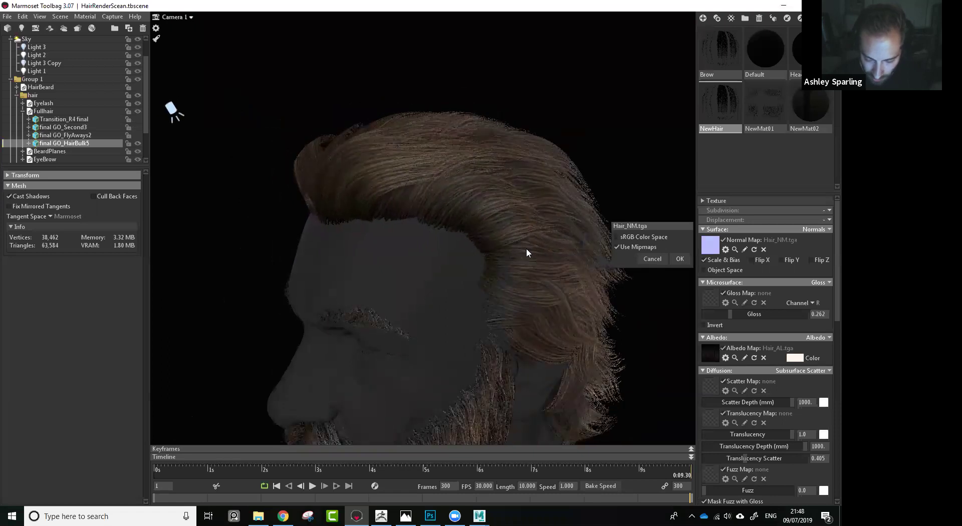
{"action": "left_click_drag", "start_coordinate": [458, 239], "coordinate": [531, 246]}
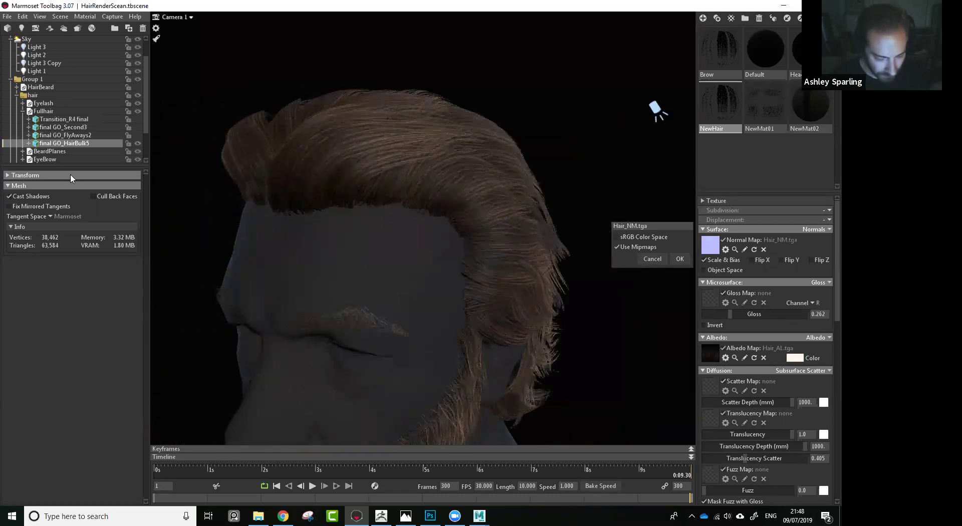
Toggle the GO_Second3 mesh's visibility repeatedly to compare the hair with and without it, leaving it shown.
{"action": "left_click", "coordinate": [138, 128]}
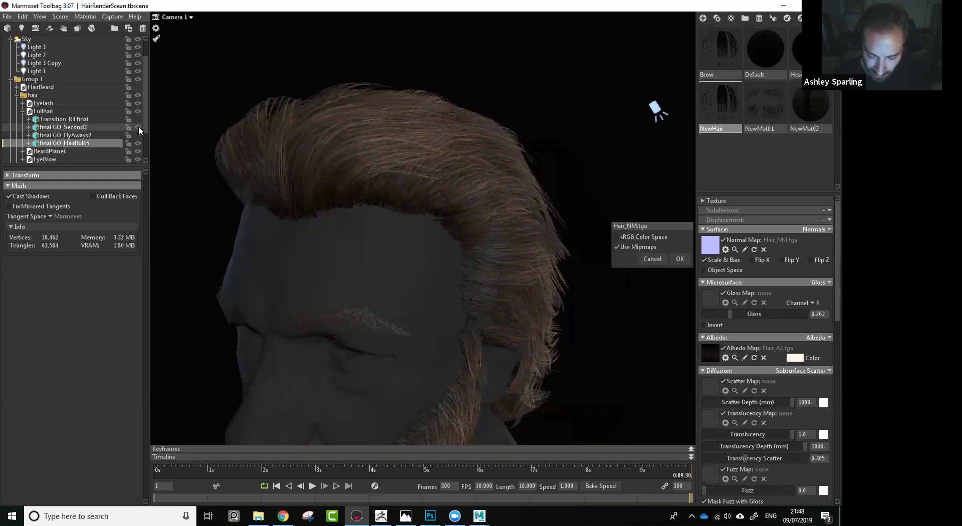
{"action": "left_click", "coordinate": [138, 127]}
{"action": "left_click", "coordinate": [138, 127]}
{"action": "left_click", "coordinate": [139, 127]}
{"action": "left_click", "coordinate": [138, 127]}
{"action": "left_click", "coordinate": [138, 127]}
{"action": "left_click", "coordinate": [138, 127]}
{"action": "left_click", "coordinate": [138, 127]}
{"action": "left_click", "coordinate": [138, 127]}
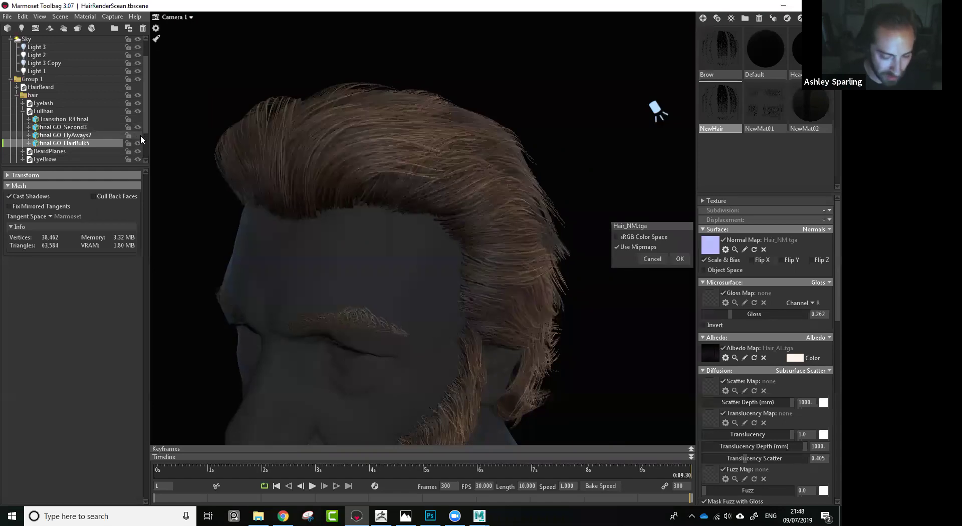
Show the GO_FlyAways2 mesh, compare the hairline with and without Transition_R4, and view the complete hair and beard from the front.
{"action": "left_click", "coordinate": [140, 136]}
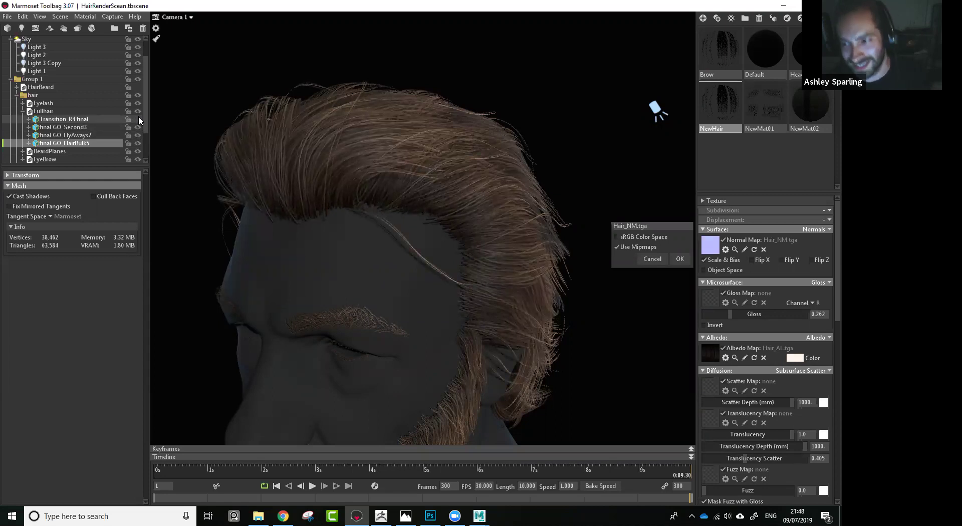
{"action": "left_click", "coordinate": [138, 119]}
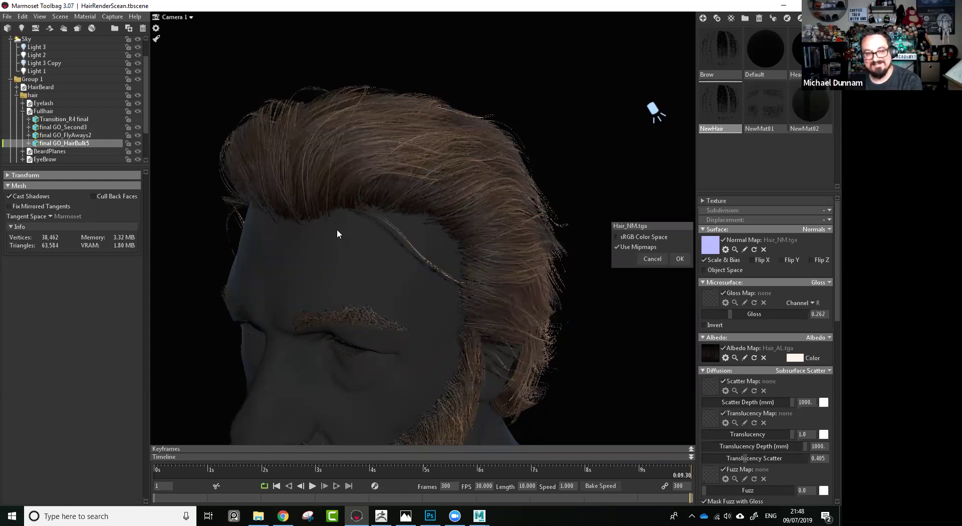
{"action": "left_click_drag", "start_coordinate": [337, 234], "coordinate": [316, 230]}
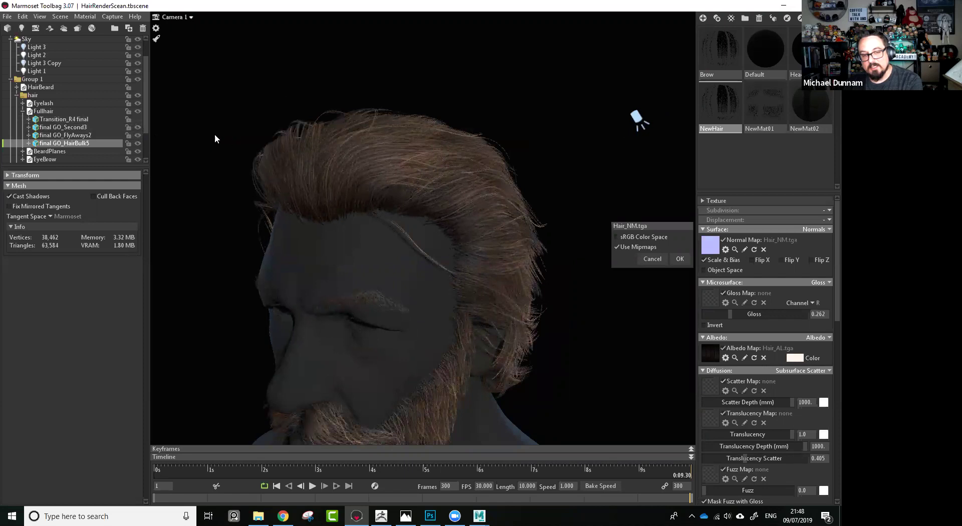
{"action": "left_click", "coordinate": [138, 119]}
{"action": "left_click_drag", "start_coordinate": [408, 275], "coordinate": [447, 227]}
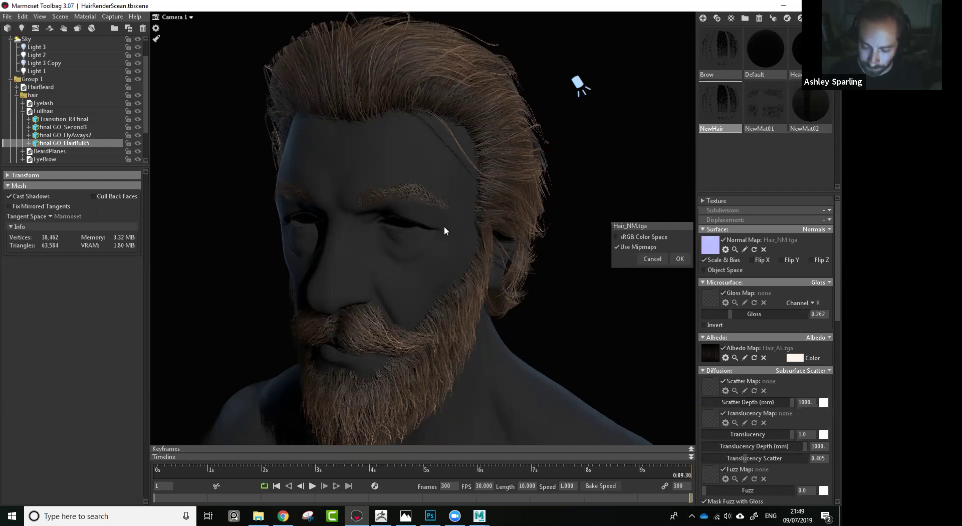
Switch to ZBrush, load the HairTextureFibers tool on the canvas and view its hair strand clumps straight on.
{"action": "left_click", "coordinate": [382, 516]}
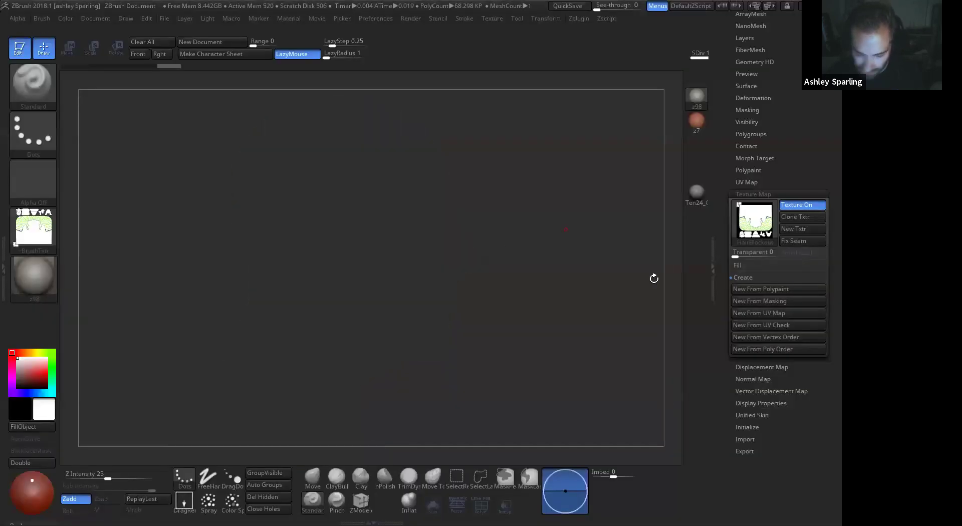
{"action": "scroll", "coordinate": [785, 124], "scroll_direction": "up", "scroll_amount": 5}
{"action": "left_click", "coordinate": [805, 151]}
{"action": "left_click_drag", "start_coordinate": [590, 257], "coordinate": [581, 335]}
{"action": "left_click_drag", "start_coordinate": [619, 255], "coordinate": [645, 295], "text": "alt"}
{"action": "key", "text": "f"}
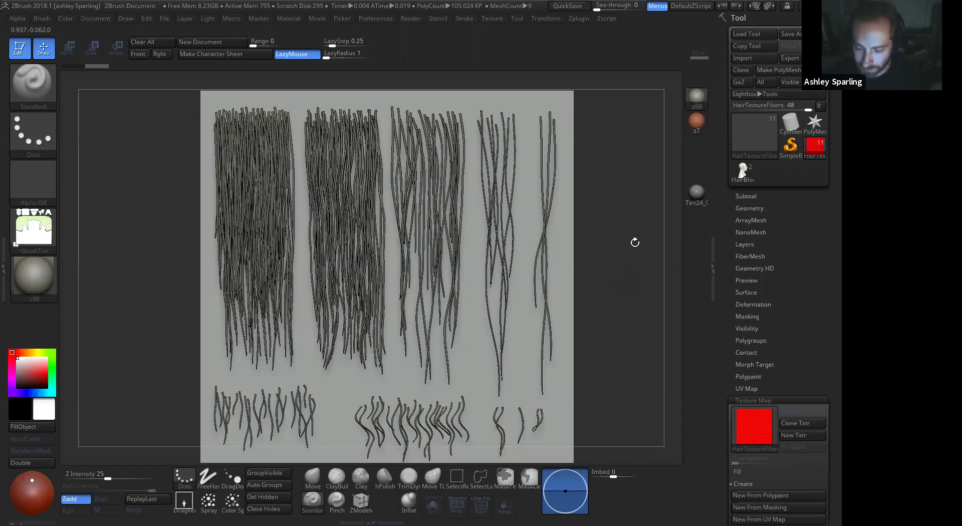
{"action": "left_click_drag", "start_coordinate": [623, 254], "coordinate": [629, 255]}
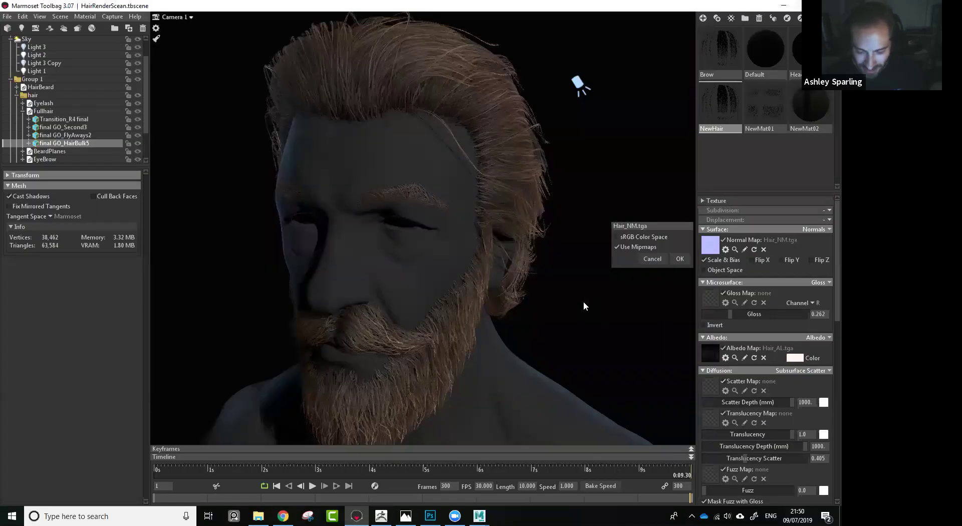
View the rendered hair and beard from the side, then switch to Maya and open polyReduce1's Triangle Count for editing.
{"action": "left_click_drag", "start_coordinate": [583, 302], "coordinate": [495, 170]}
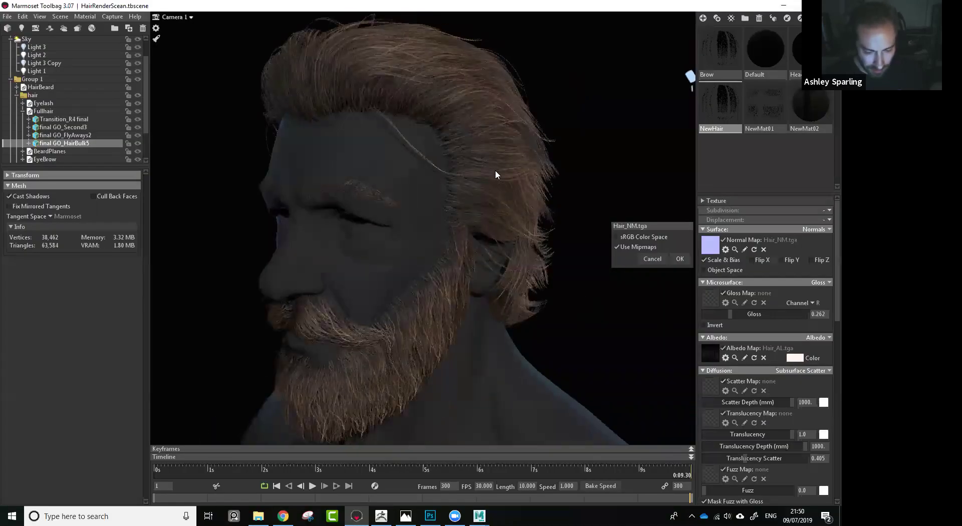
{"action": "left_click_drag", "start_coordinate": [514, 191], "coordinate": [533, 221]}
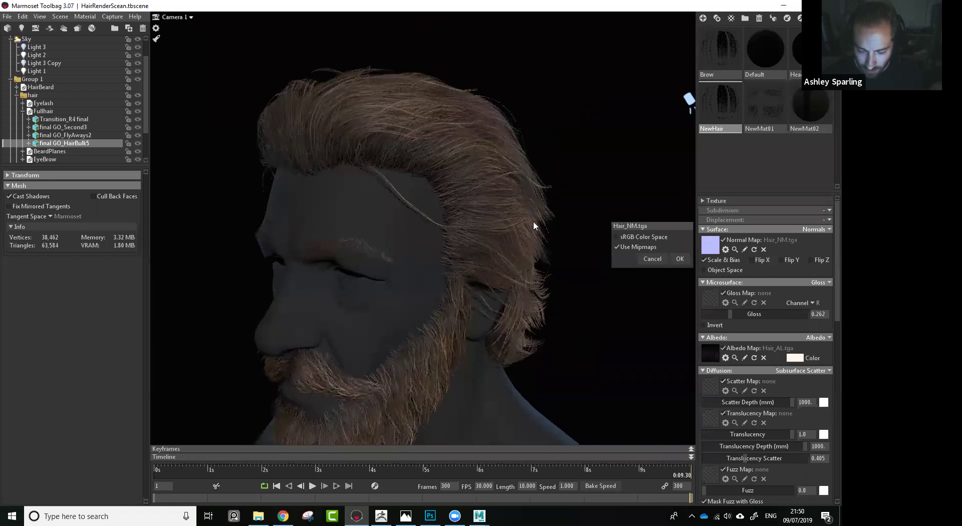
{"action": "left_click", "coordinate": [525, 231]}
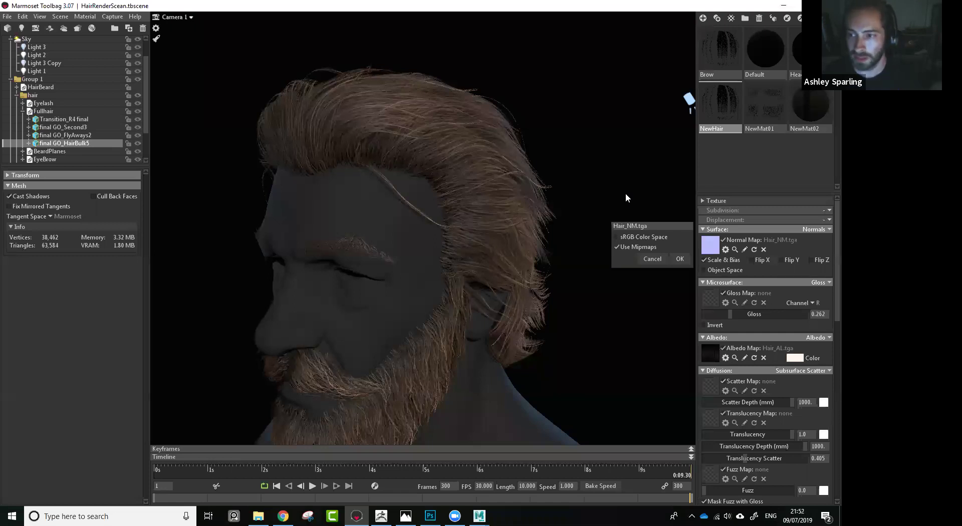
{"action": "key", "text": "alt+Tab"}
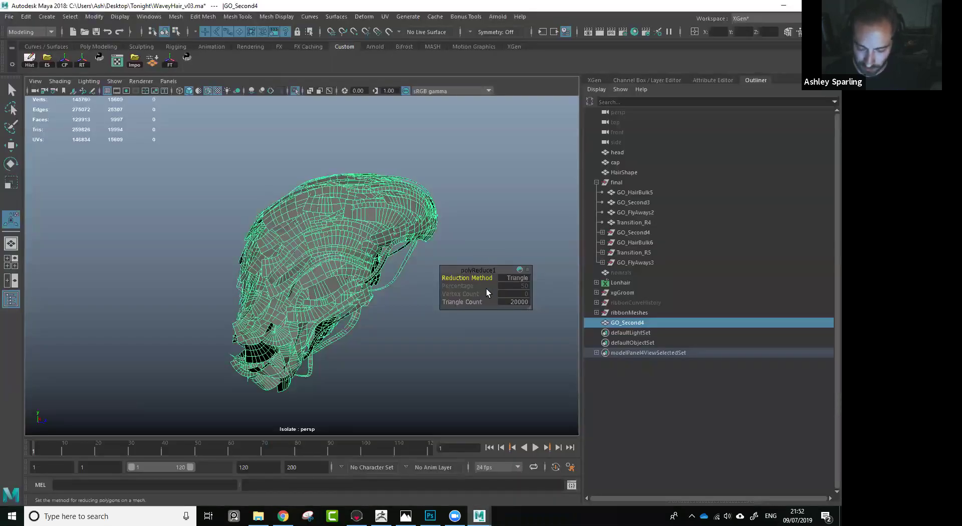
{"action": "left_click", "coordinate": [517, 302]}
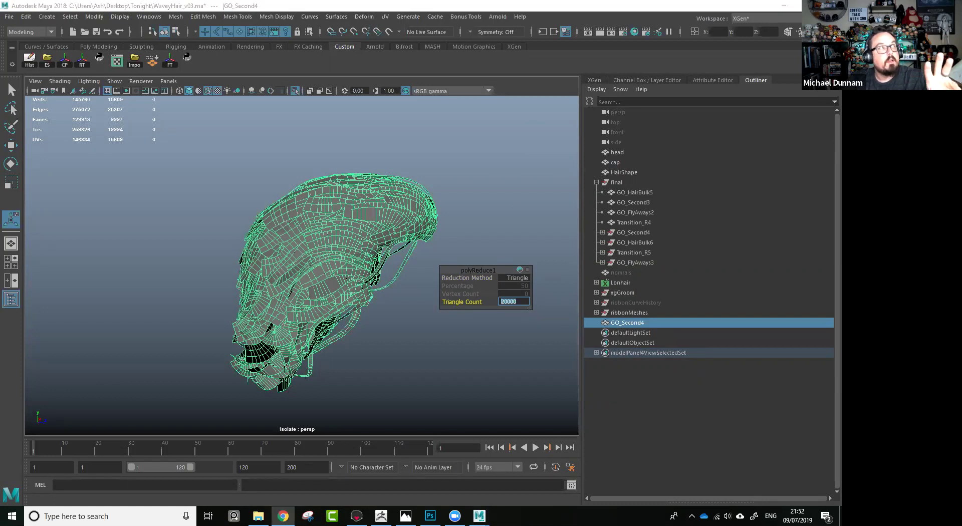
Switch to Chrome, maximize the AAA Salon: Game Hair Creation course page and view its overview and included features.
{"action": "left_click_drag", "start_coordinate": [432, 1], "coordinate": [431, 128]}
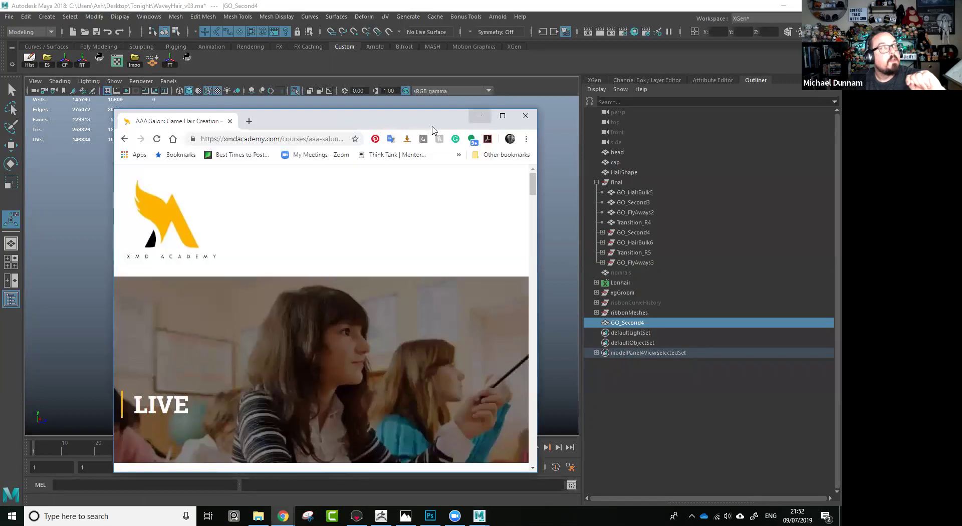
{"action": "double_click", "coordinate": [431, 128]}
{"action": "scroll", "coordinate": [563, 231], "scroll_direction": "down", "scroll_amount": 1}
{"action": "scroll", "coordinate": [564, 232], "scroll_direction": "down", "scroll_amount": 5}
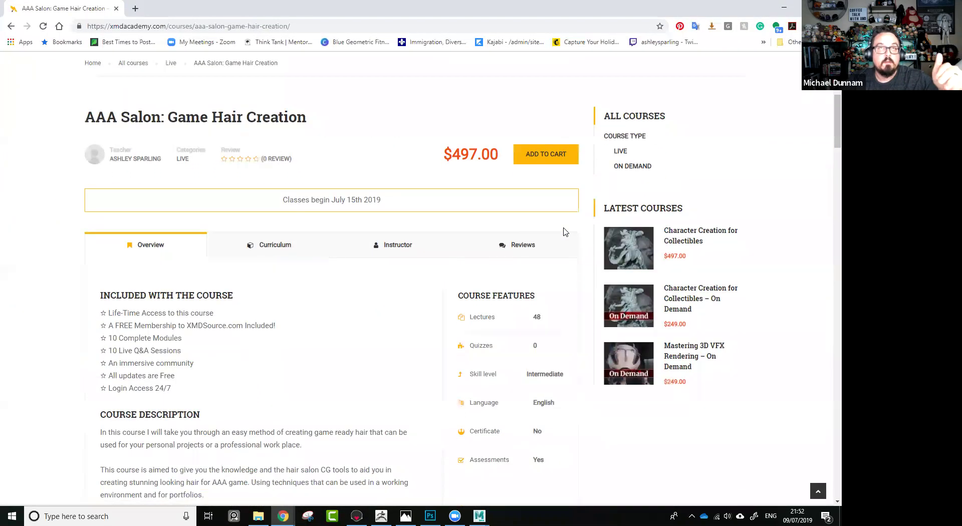
{"action": "scroll", "coordinate": [511, 257], "scroll_direction": "down", "scroll_amount": 2}
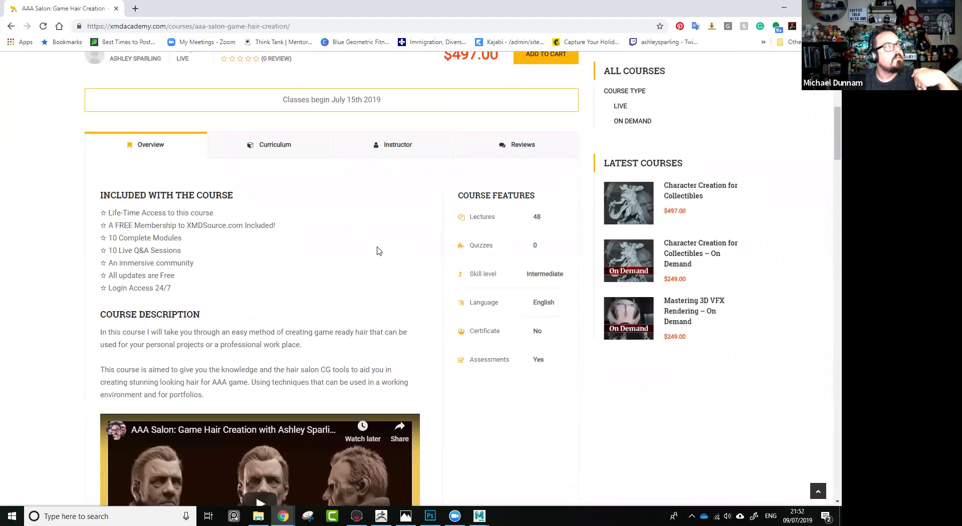
Open the course curriculum and look through its modules from Free Preview to Animal Fur - Werewolf for Games.
{"action": "left_click", "coordinate": [282, 150]}
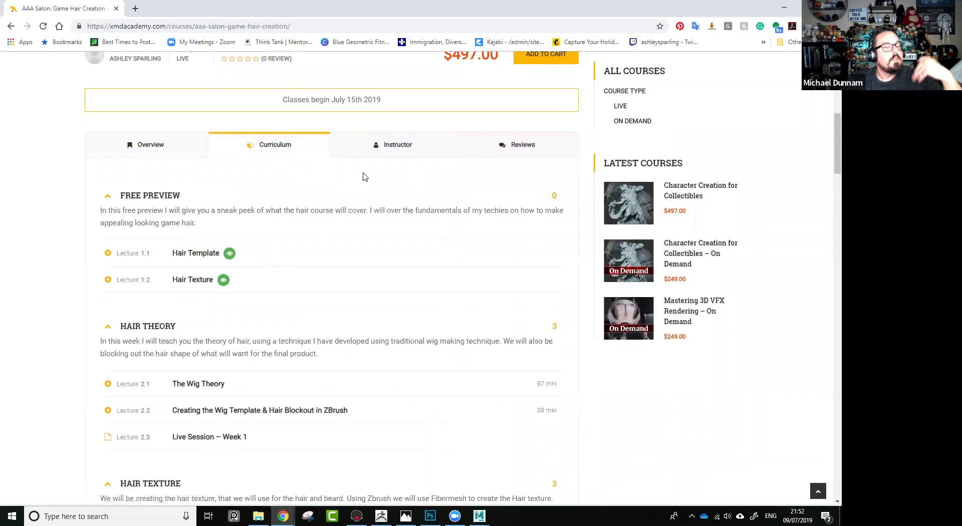
{"action": "scroll", "coordinate": [381, 203], "scroll_direction": "down", "scroll_amount": 2}
{"action": "scroll", "coordinate": [382, 202], "scroll_direction": "down", "scroll_amount": 3}
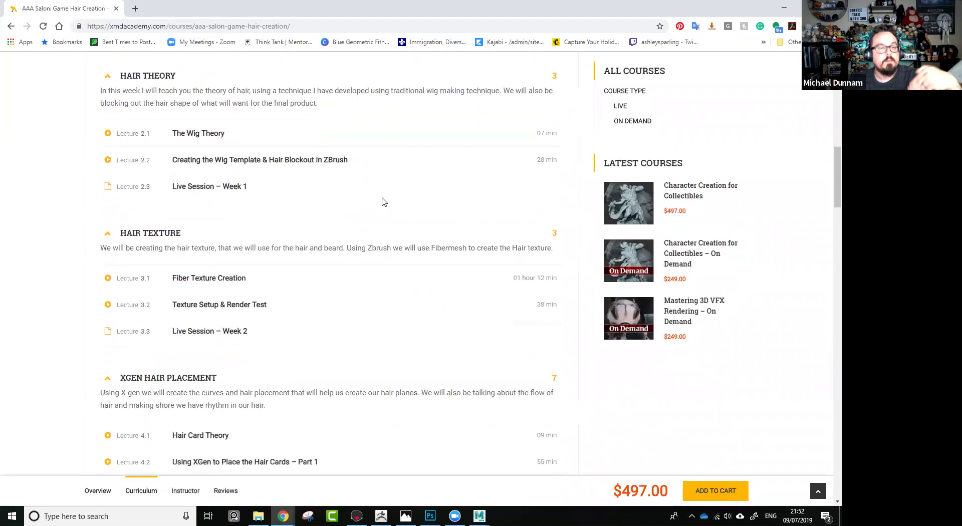
{"action": "scroll", "coordinate": [384, 202], "scroll_direction": "down", "scroll_amount": 3}
{"action": "scroll", "coordinate": [384, 202], "scroll_direction": "down", "scroll_amount": 4}
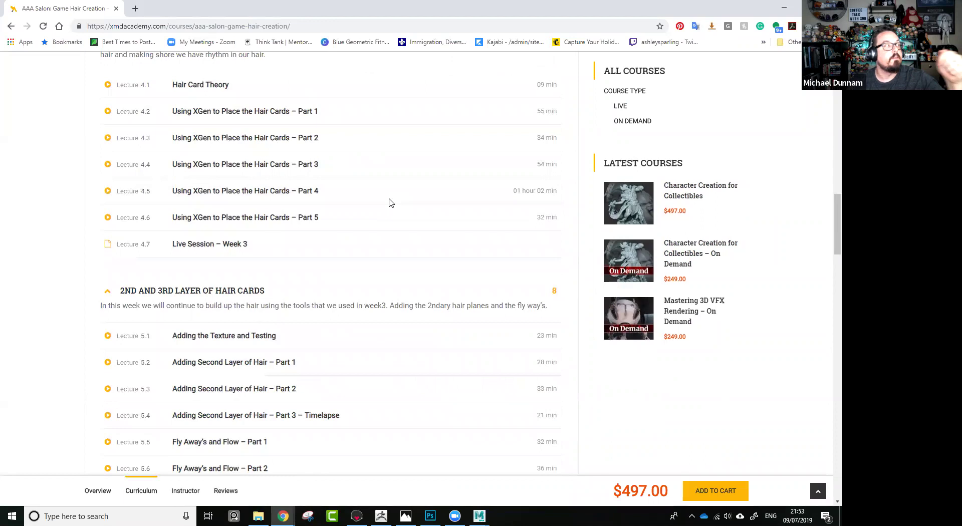
{"action": "scroll", "coordinate": [391, 203], "scroll_direction": "down", "scroll_amount": 5}
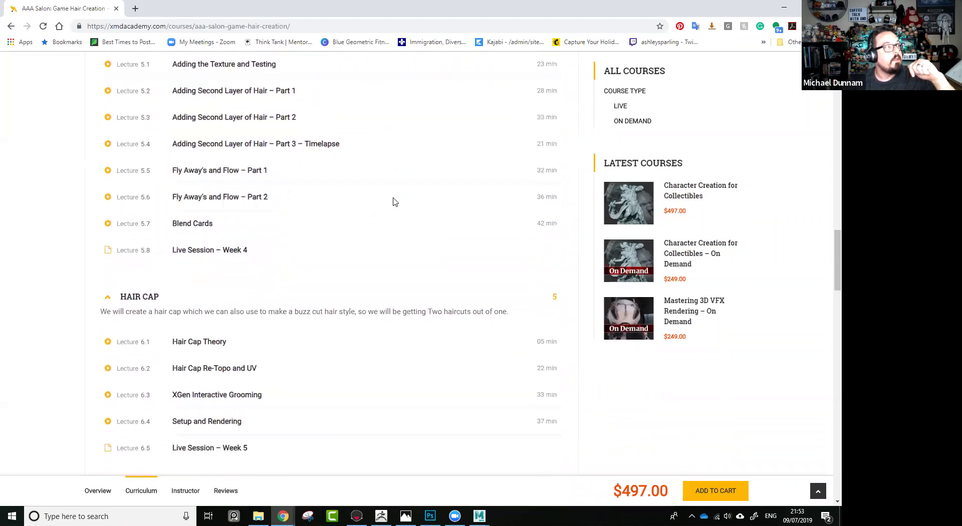
{"action": "scroll", "coordinate": [394, 202], "scroll_direction": "down", "scroll_amount": 5}
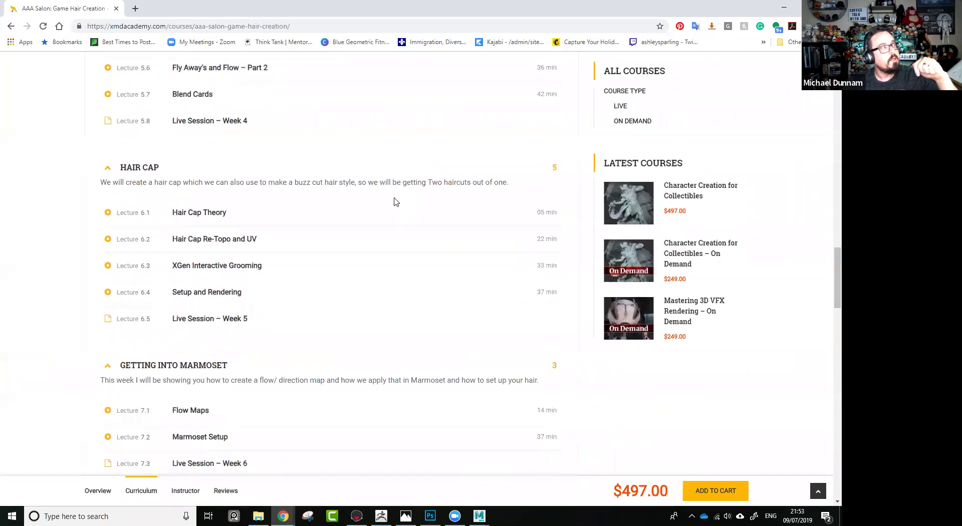
{"action": "scroll", "coordinate": [397, 202], "scroll_direction": "down", "scroll_amount": 6}
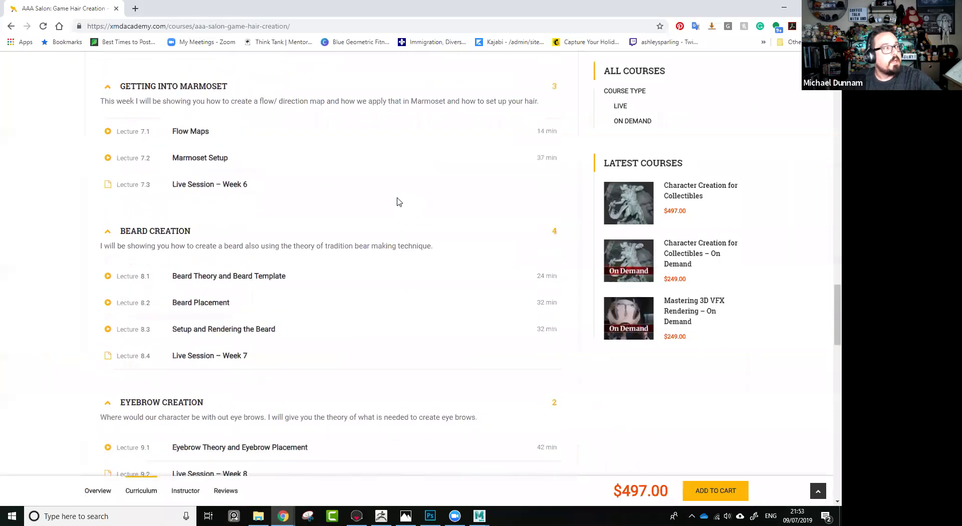
{"action": "scroll", "coordinate": [400, 202], "scroll_direction": "down", "scroll_amount": 6}
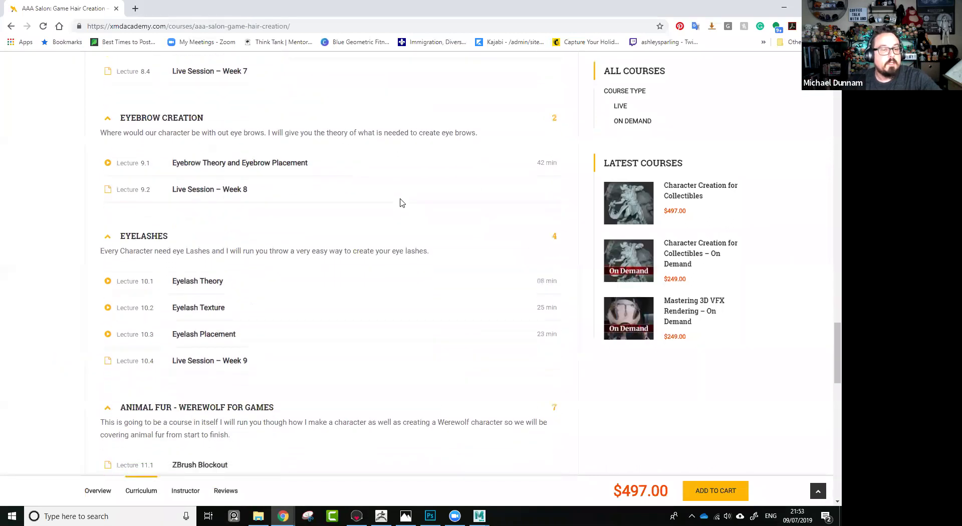
{"action": "scroll", "coordinate": [402, 204], "scroll_direction": "down", "scroll_amount": 3}
{"action": "scroll", "coordinate": [402, 205], "scroll_direction": "up", "scroll_amount": 2}
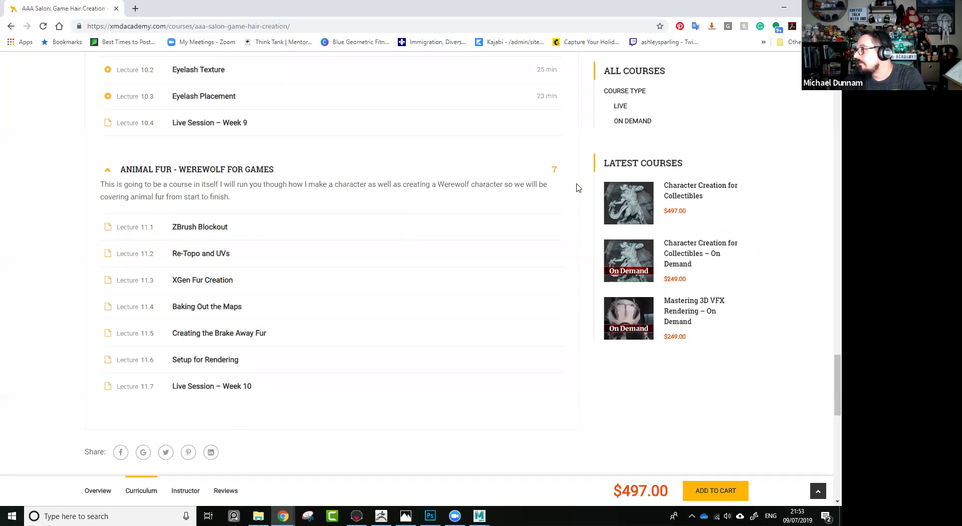
Return to the start of the course page and go through the curriculum modules again down to the werewolf fur lectures.
{"action": "scroll", "coordinate": [577, 188], "scroll_direction": "up", "scroll_amount": 2}
{"action": "scroll", "coordinate": [575, 188], "scroll_direction": "up", "scroll_amount": 20}
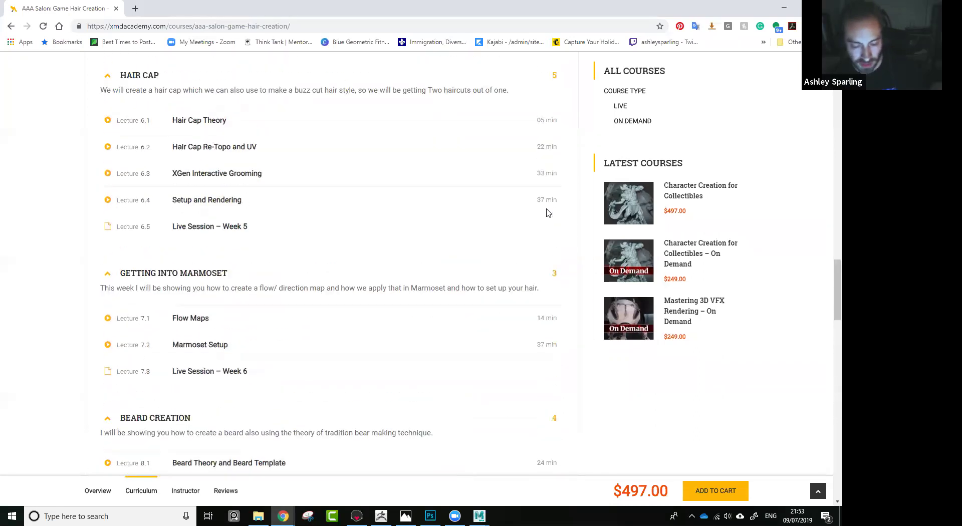
{"action": "scroll", "coordinate": [547, 212], "scroll_direction": "up", "scroll_amount": 10}
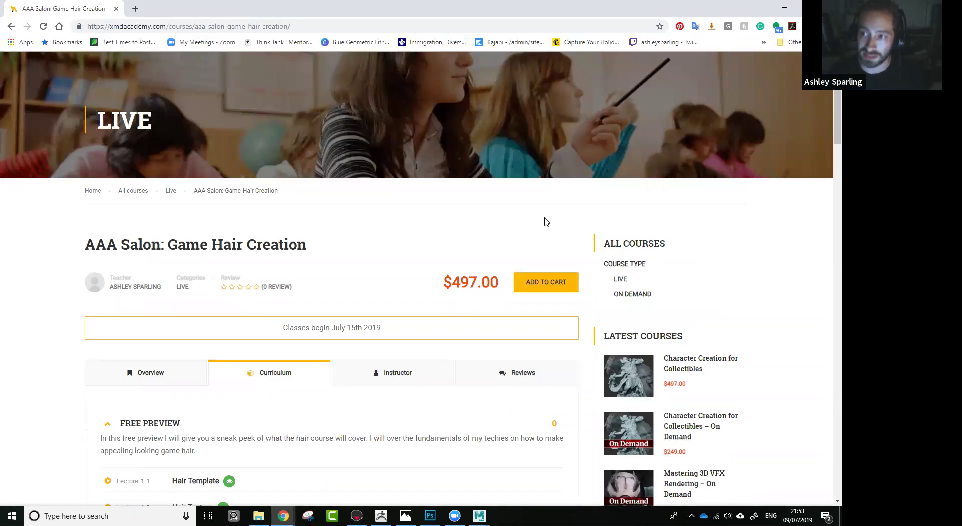
{"action": "scroll", "coordinate": [547, 222], "scroll_direction": "down", "scroll_amount": 1}
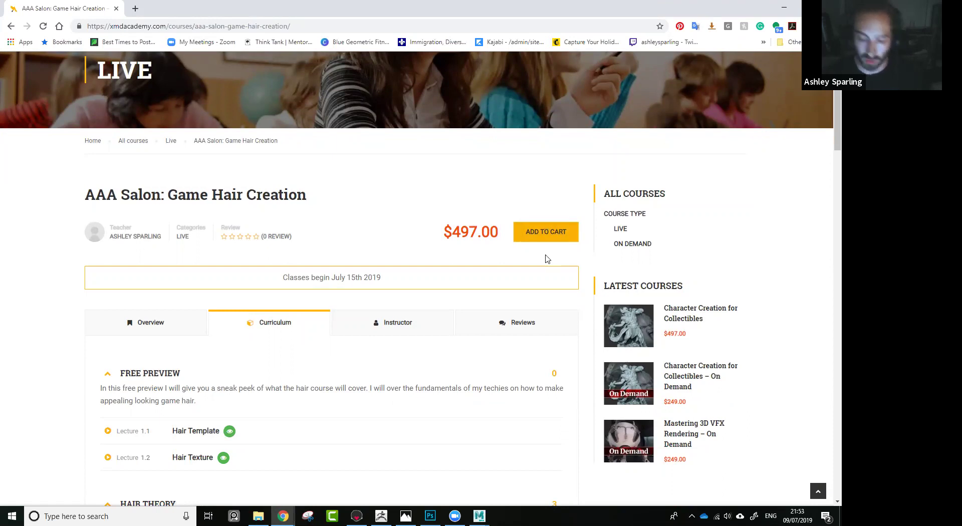
{"action": "scroll", "coordinate": [527, 279], "scroll_direction": "down", "scroll_amount": 4}
{"action": "scroll", "coordinate": [526, 296], "scroll_direction": "down", "scroll_amount": 2}
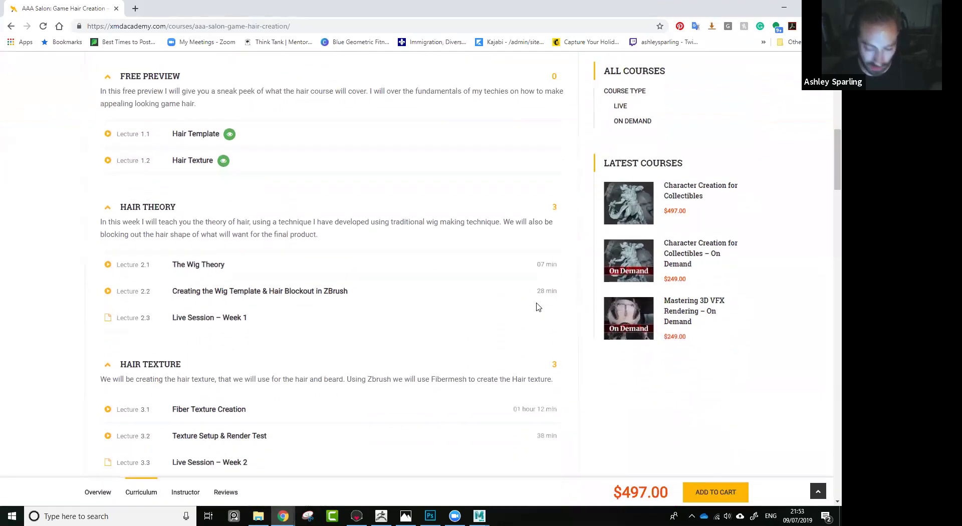
{"action": "scroll", "coordinate": [537, 306], "scroll_direction": "down", "scroll_amount": 4}
{"action": "scroll", "coordinate": [538, 307], "scroll_direction": "down", "scroll_amount": 2}
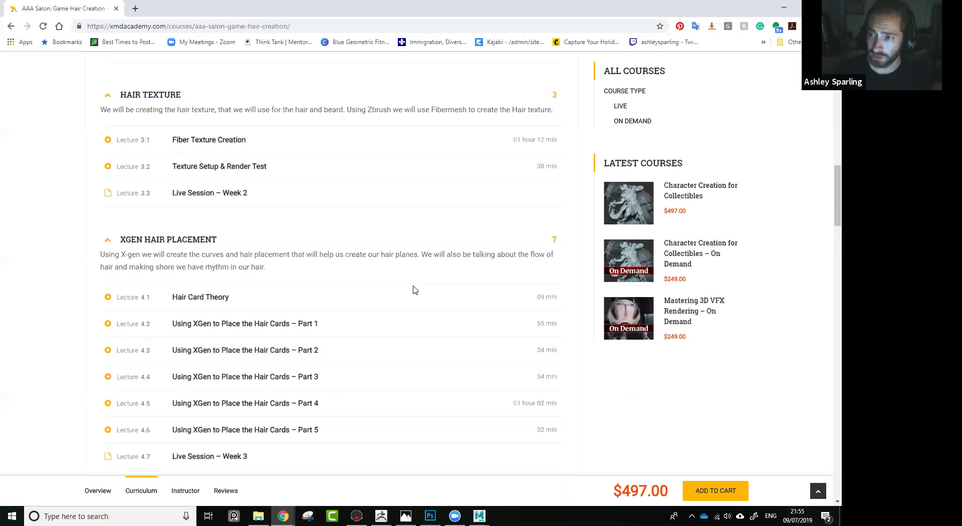
{"action": "scroll", "coordinate": [434, 246], "scroll_direction": "down", "scroll_amount": 4}
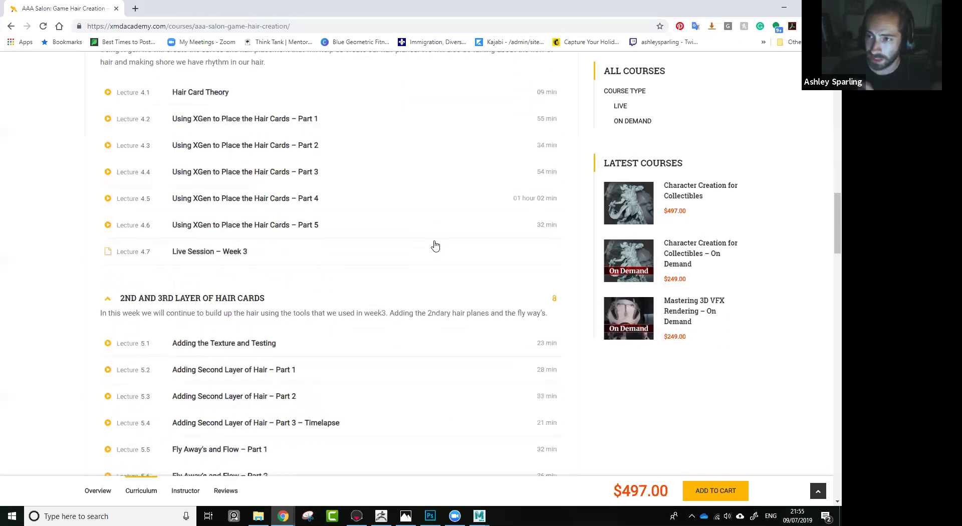
{"action": "scroll", "coordinate": [435, 246], "scroll_direction": "down", "scroll_amount": 7}
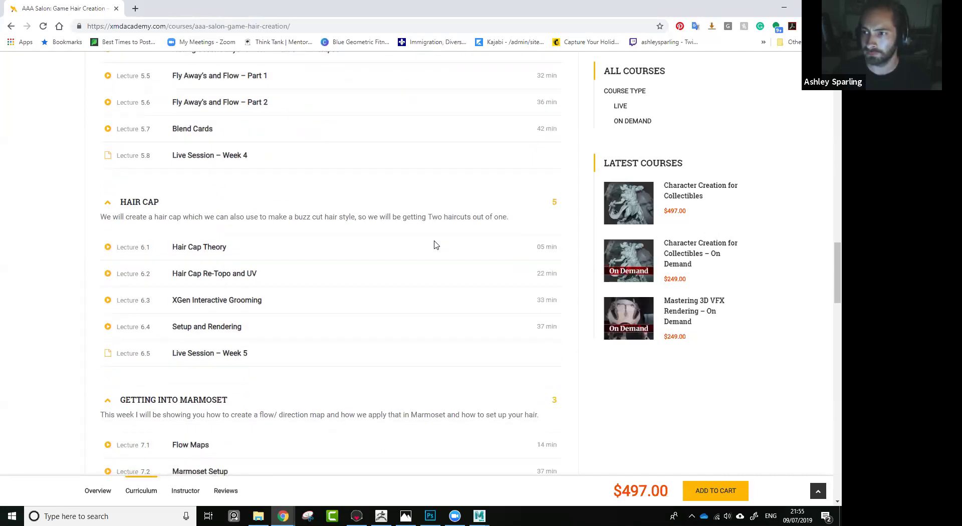
{"action": "scroll", "coordinate": [434, 245], "scroll_direction": "down", "scroll_amount": 5}
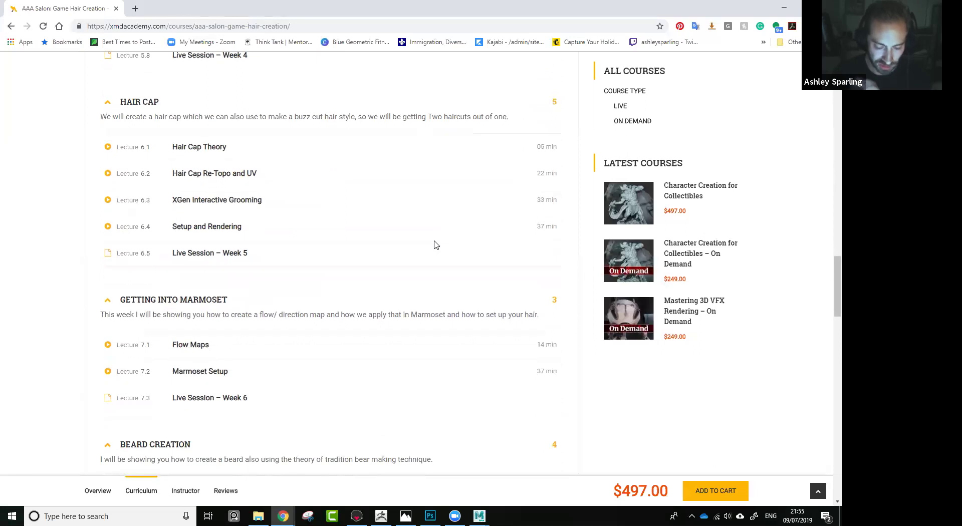
{"action": "scroll", "coordinate": [435, 245], "scroll_direction": "down", "scroll_amount": 15}
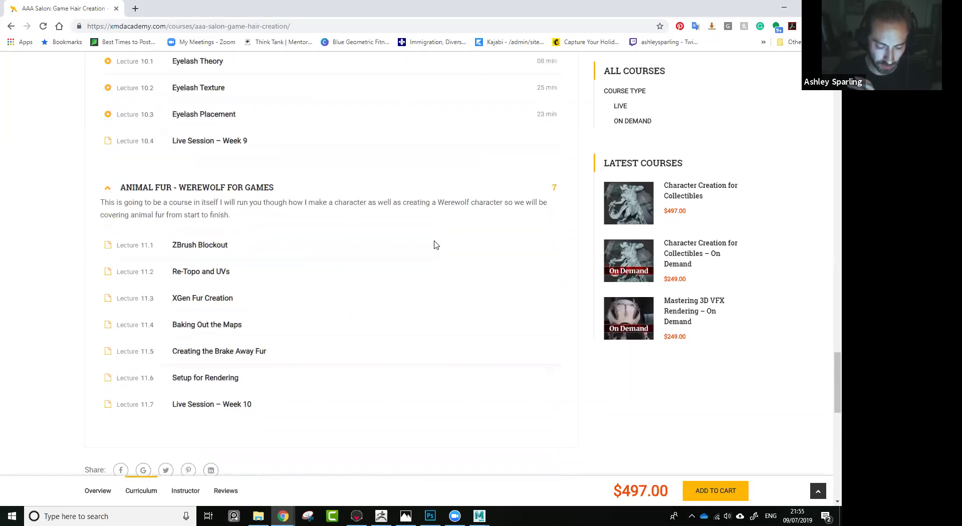
Go back up the curriculum to review the XGen Hair Placement, Hair Texture and Hair Theory lectures.
{"action": "scroll", "coordinate": [436, 245], "scroll_direction": "up", "scroll_amount": 2}
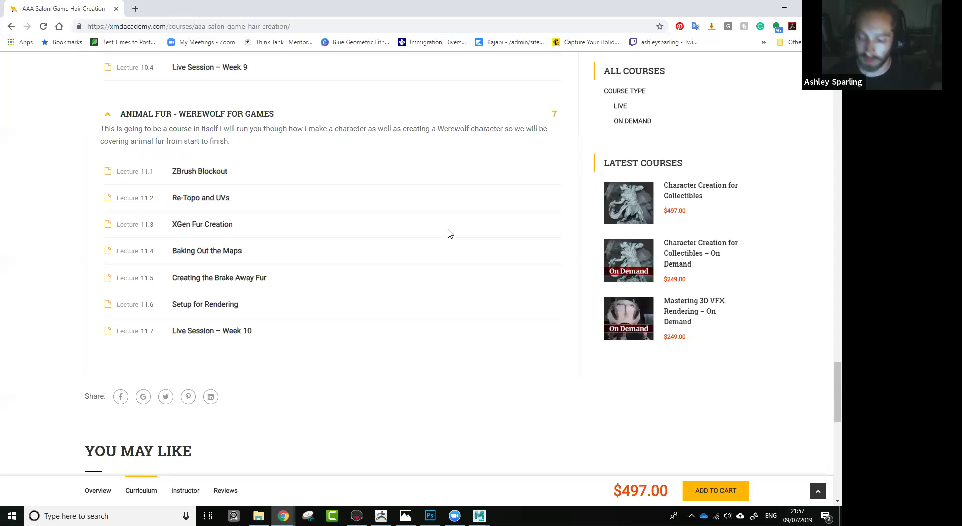
{"action": "scroll", "coordinate": [441, 235], "scroll_direction": "up", "scroll_amount": 20}
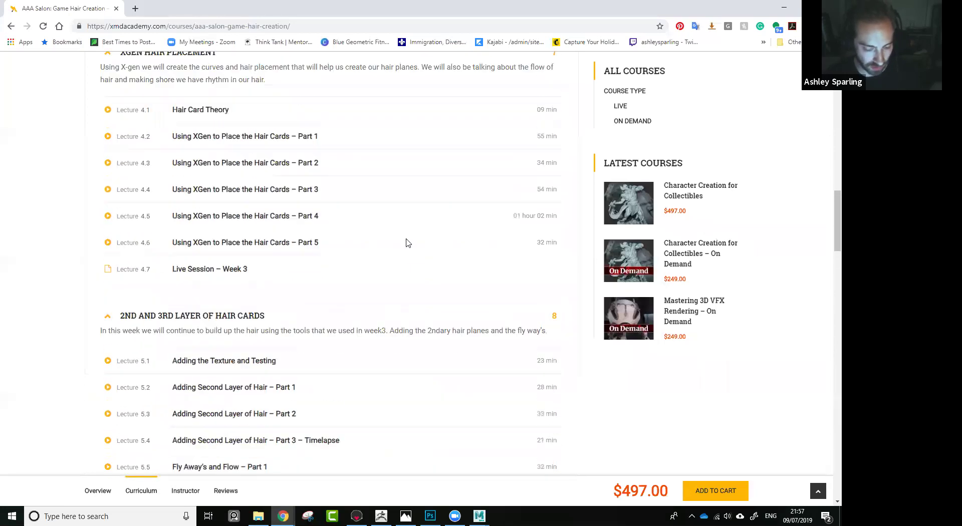
{"action": "scroll", "coordinate": [412, 246], "scroll_direction": "up", "scroll_amount": 15}
{"action": "scroll", "coordinate": [414, 249], "scroll_direction": "down", "scroll_amount": 15}
{"action": "scroll", "coordinate": [351, 263], "scroll_direction": "up", "scroll_amount": 2}
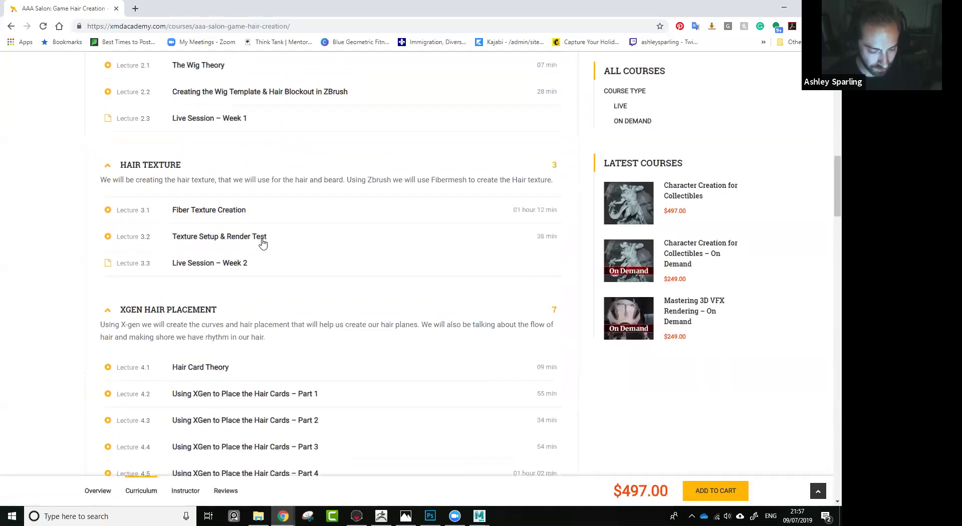
{"action": "scroll", "coordinate": [265, 246], "scroll_direction": "up", "scroll_amount": 2}
{"action": "scroll", "coordinate": [265, 245], "scroll_direction": "up", "scroll_amount": 1}
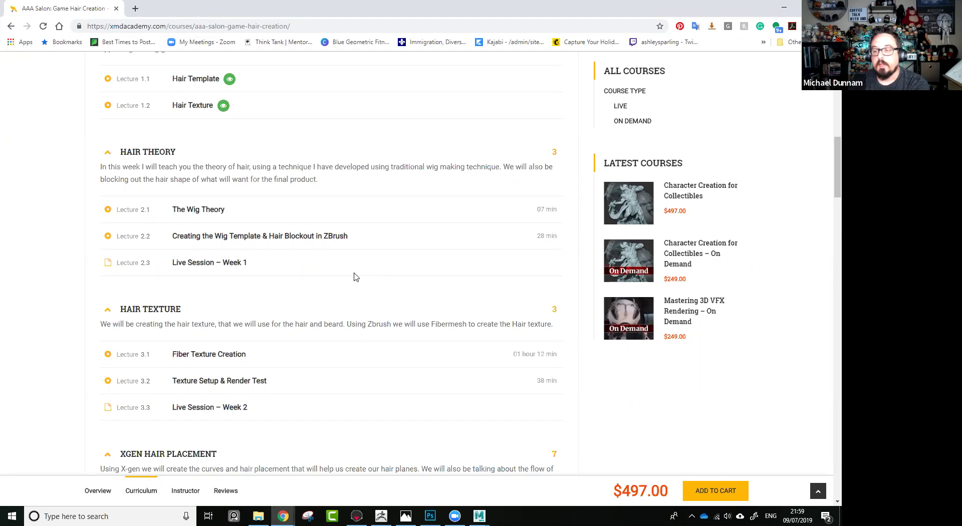
Show the course's instructor information and view the biography.
{"action": "scroll", "coordinate": [354, 277], "scroll_direction": "up", "scroll_amount": 10}
{"action": "scroll", "coordinate": [337, 380], "scroll_direction": "down", "scroll_amount": 5}
{"action": "left_click", "coordinate": [389, 214]}
{"action": "scroll", "coordinate": [351, 306], "scroll_direction": "down", "scroll_amount": 10}
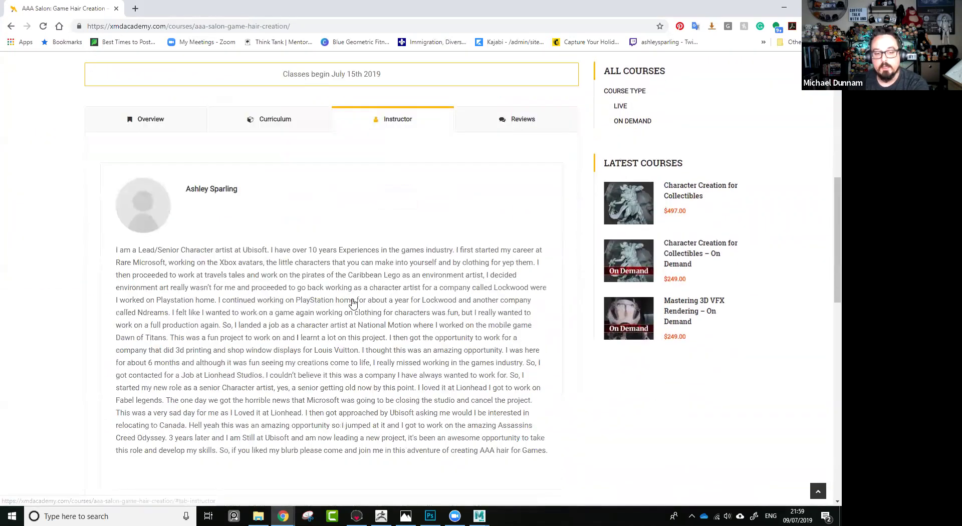
{"action": "scroll", "coordinate": [364, 302], "scroll_direction": "up", "scroll_amount": 12}
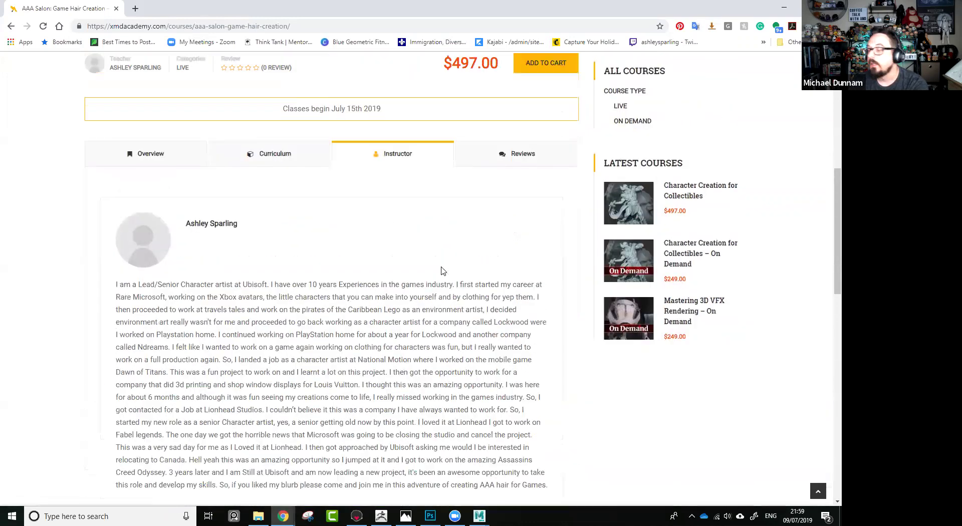
Reopen the course overview, browse the gallery of workflow results, and return to the included features and course description.
{"action": "left_click", "coordinate": [165, 203]}
{"action": "scroll", "coordinate": [307, 338], "scroll_direction": "down", "scroll_amount": 6}
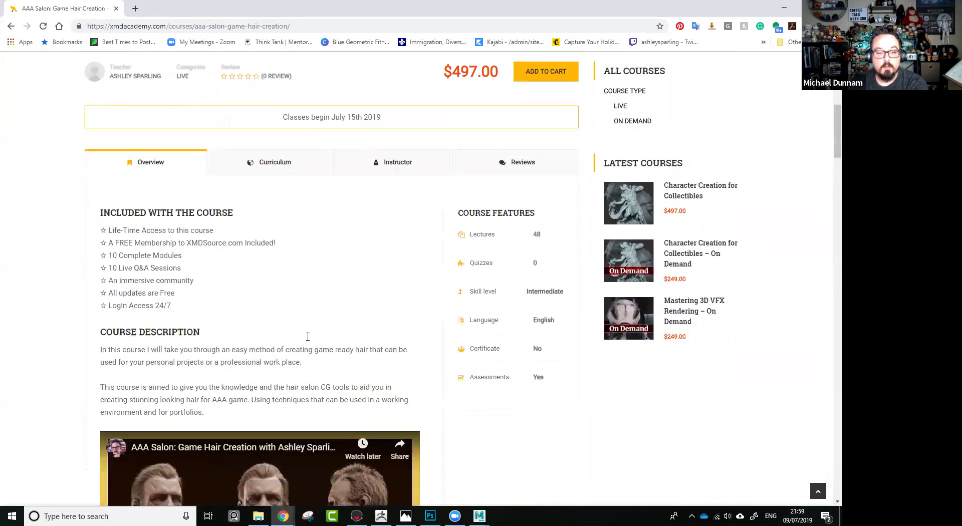
{"action": "scroll", "coordinate": [309, 340], "scroll_direction": "down", "scroll_amount": 6}
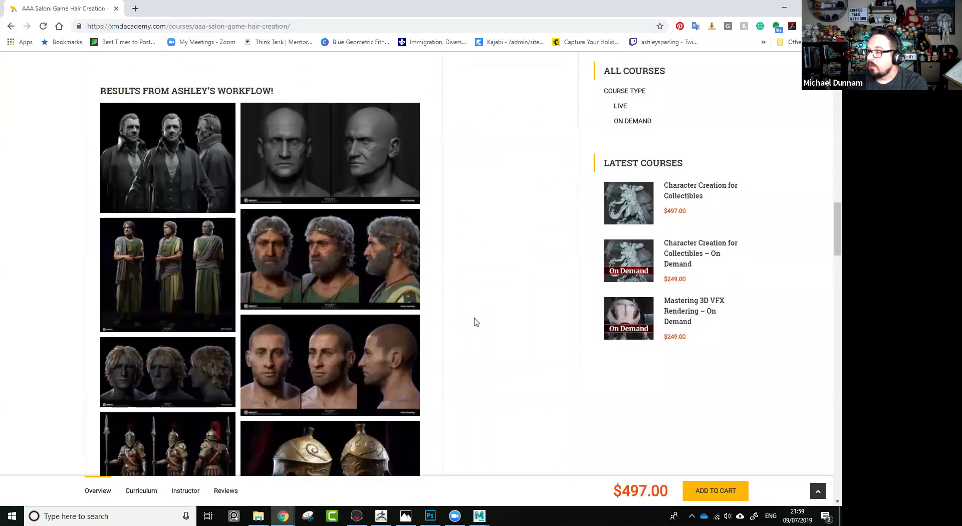
{"action": "scroll", "coordinate": [476, 323], "scroll_direction": "down", "scroll_amount": 1}
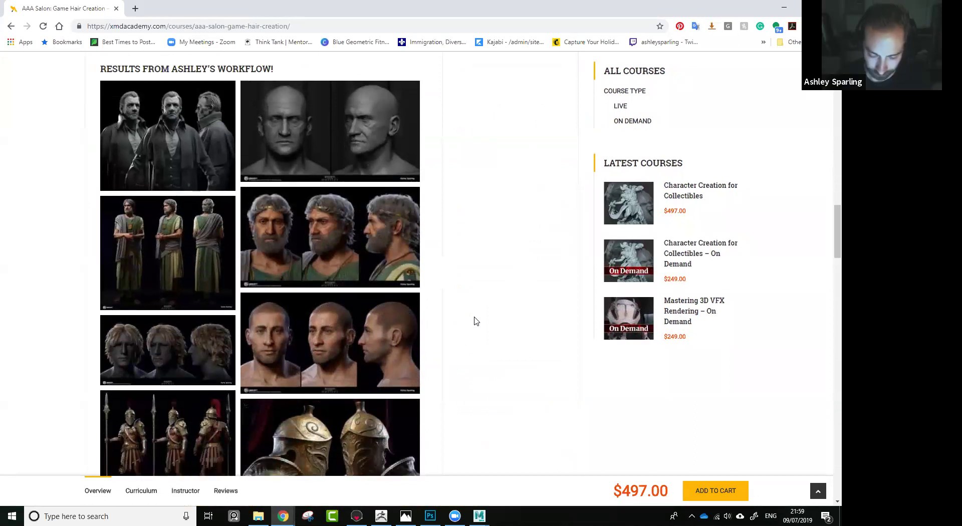
{"action": "scroll", "coordinate": [476, 321], "scroll_direction": "down", "scroll_amount": 4}
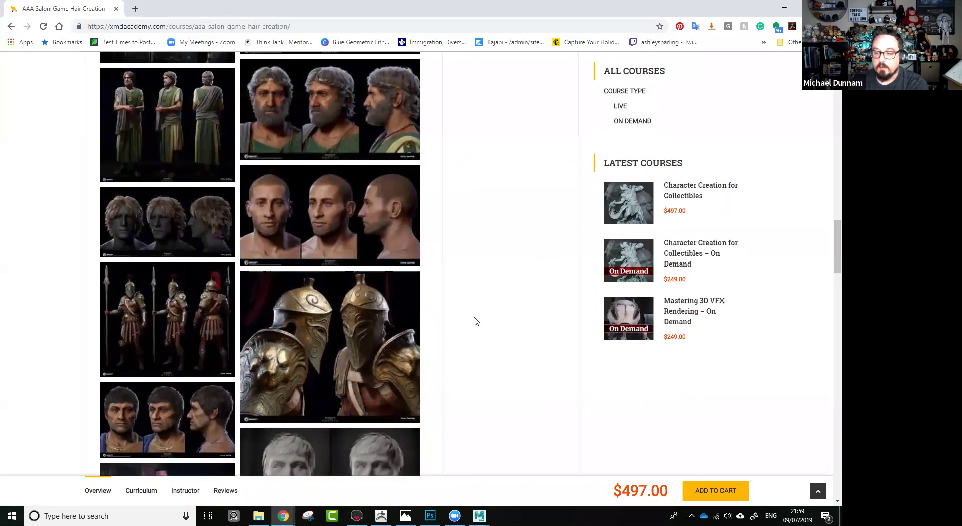
{"action": "scroll", "coordinate": [476, 322], "scroll_direction": "down", "scroll_amount": 4}
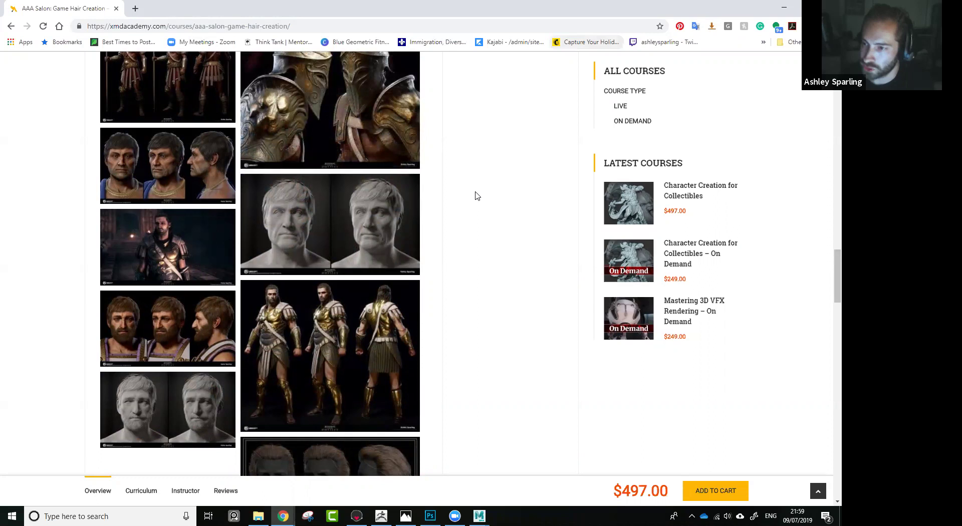
{"action": "scroll", "coordinate": [477, 196], "scroll_direction": "up", "scroll_amount": 20}
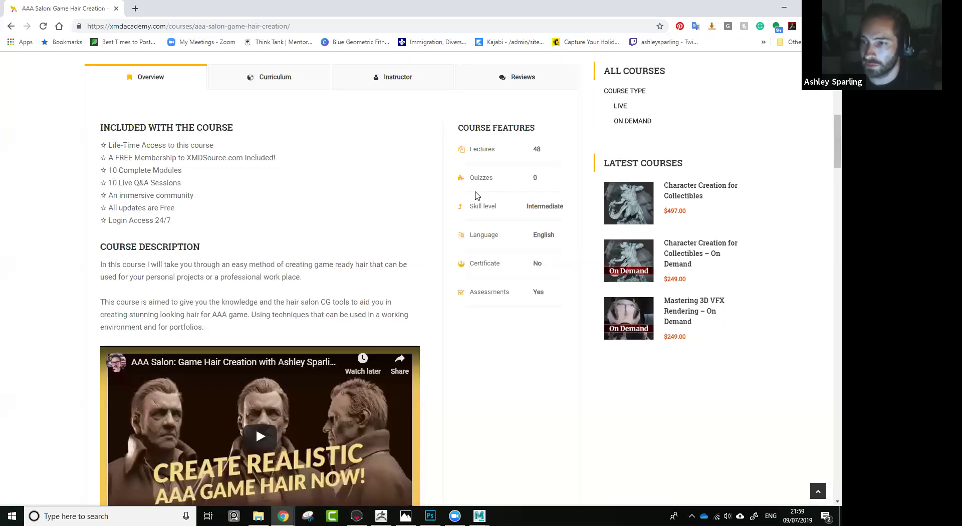